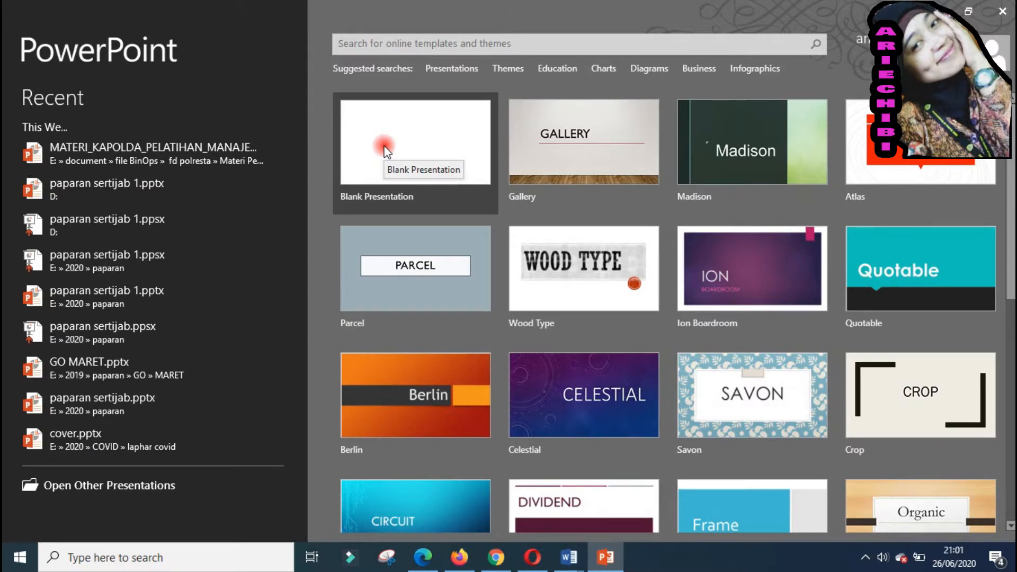
Create a new blank presentation.
{"action": "left_click", "coordinate": [386, 152]}
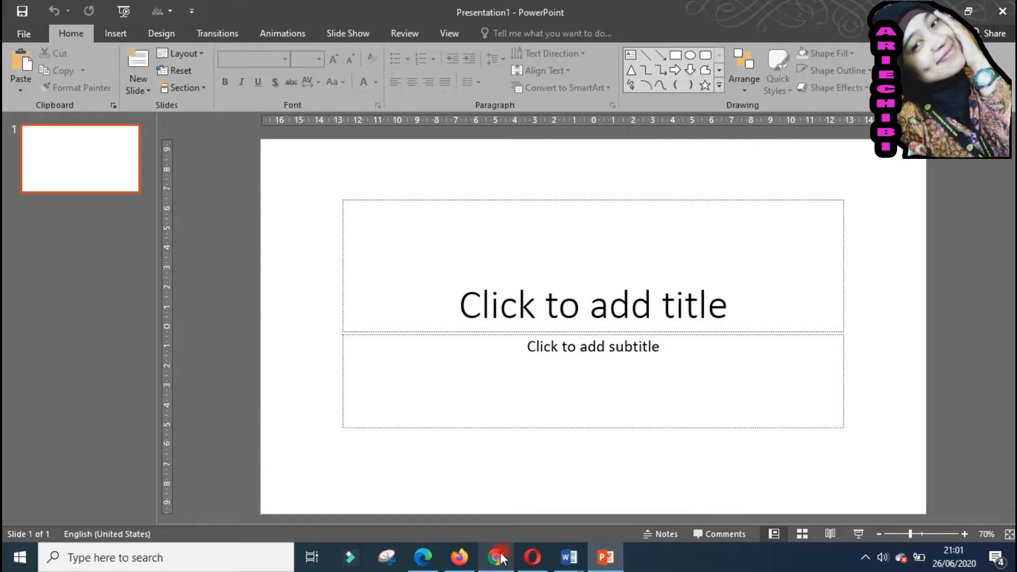
Switch to Chrome, search Google for fireworks.gif and show the image results.
{"action": "left_click", "coordinate": [481, 561]}
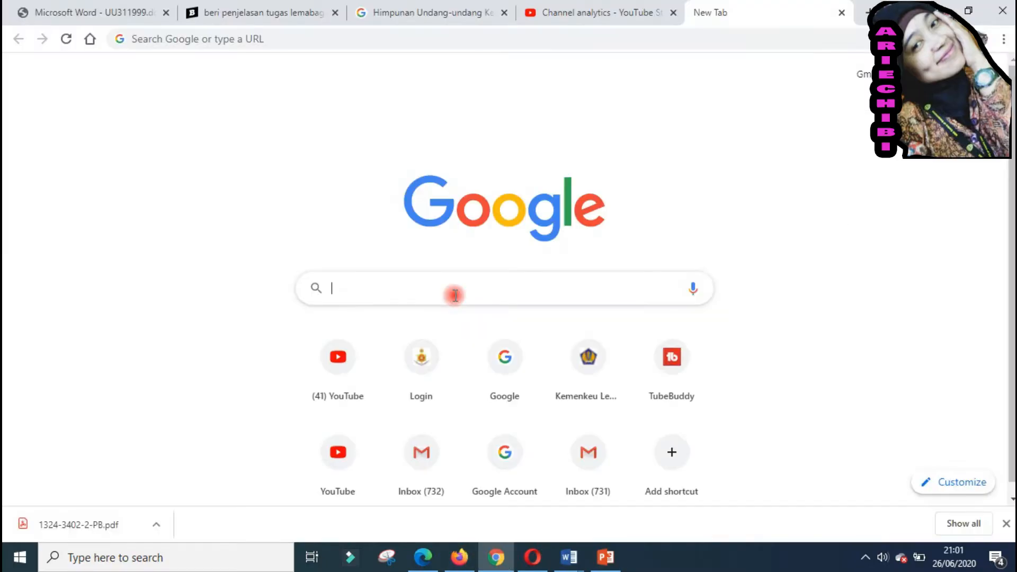
{"action": "type", "text": "fireworks"}
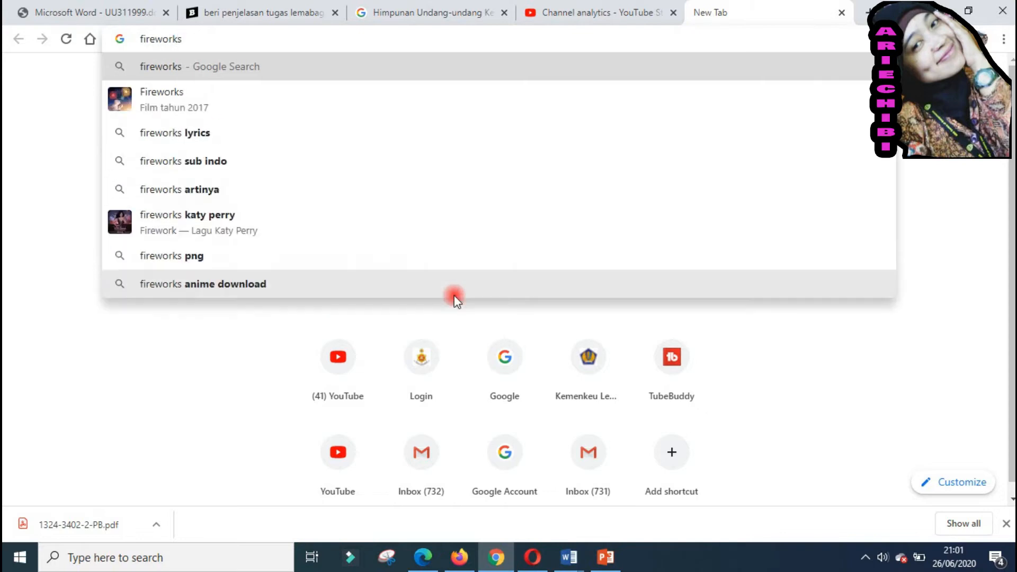
{"action": "type", "text": ".gif"}
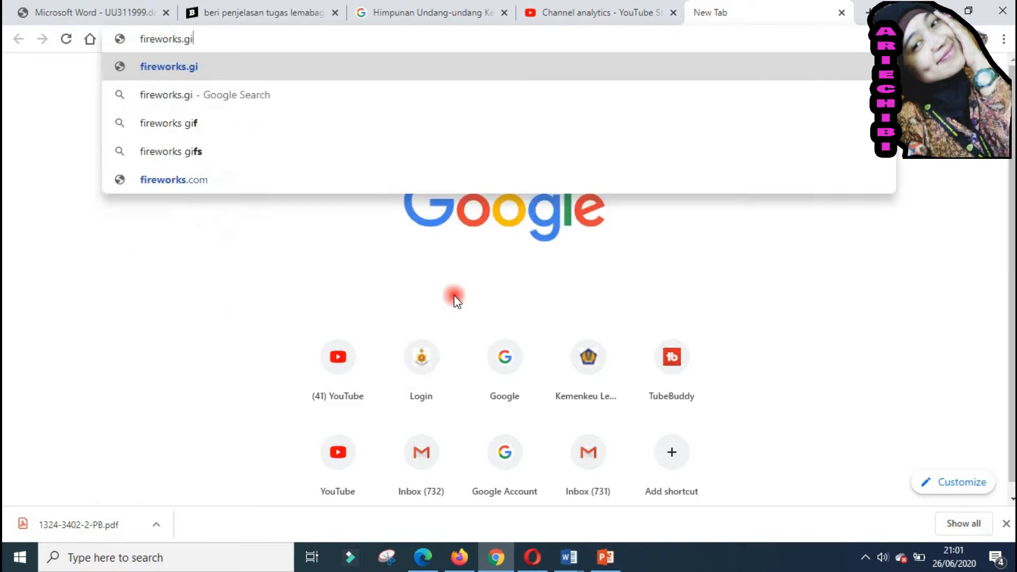
{"action": "key", "text": "Return"}
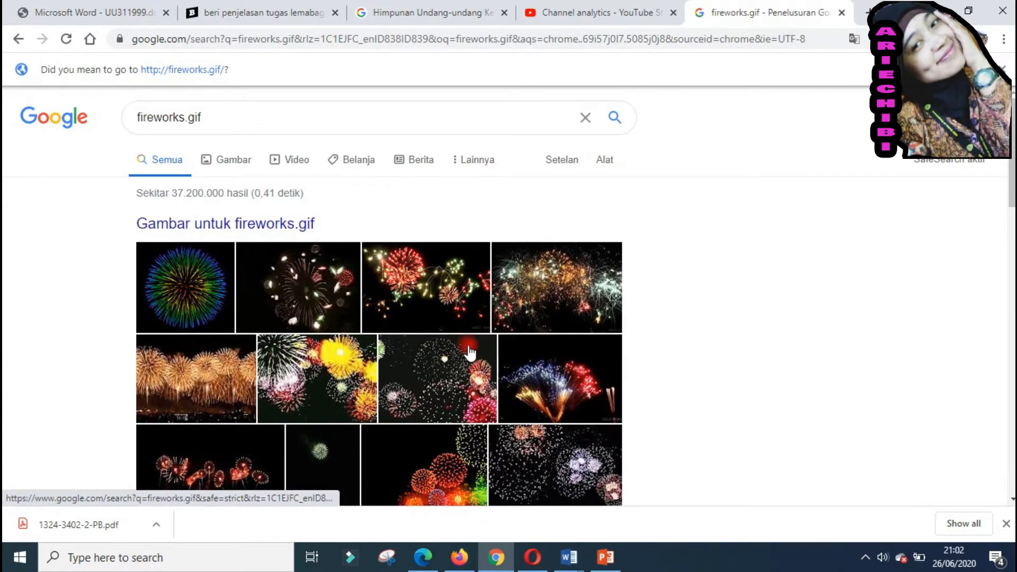
{"action": "scroll", "coordinate": [470, 352], "scroll_direction": "down", "scroll_amount": 3}
{"action": "scroll", "coordinate": [470, 352], "scroll_direction": "up", "scroll_amount": 3}
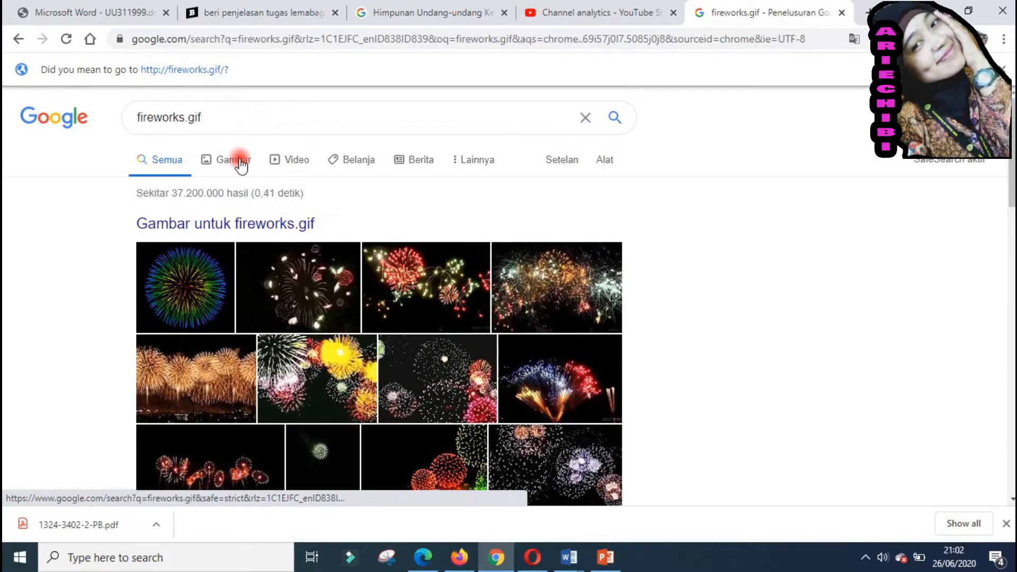
{"action": "left_click", "coordinate": [239, 160]}
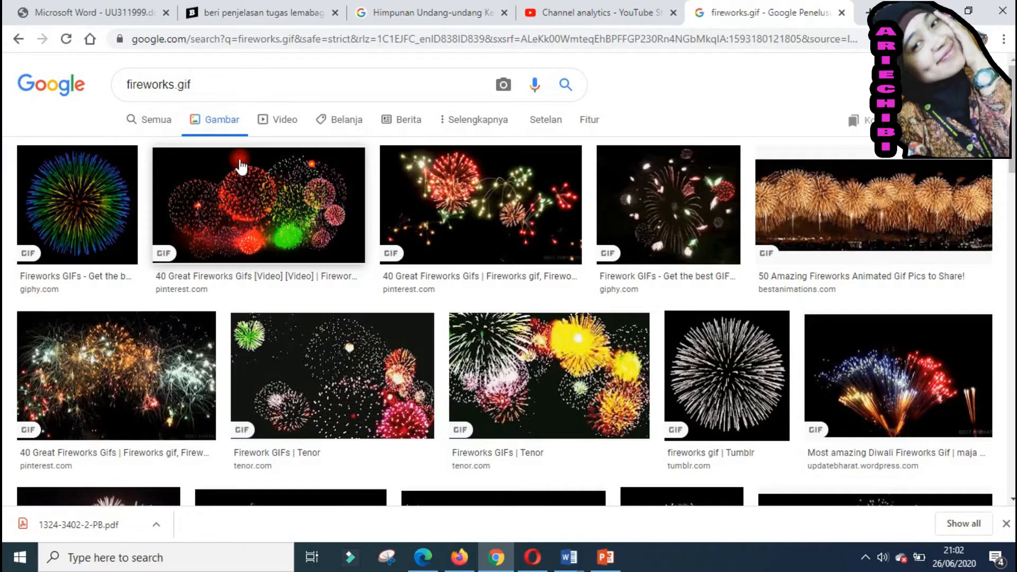
Preview the multicoloured Giphy firework GIF and the related Pixy.org animation, and look through the related images.
{"action": "left_click", "coordinate": [102, 226]}
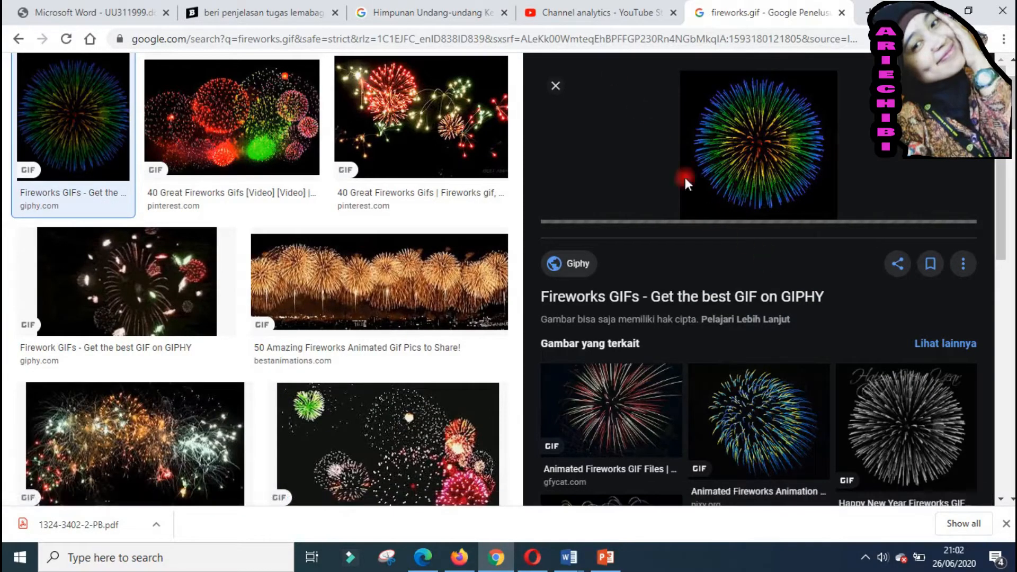
{"action": "scroll", "coordinate": [782, 301], "scroll_direction": "up", "scroll_amount": 1}
{"action": "scroll", "coordinate": [781, 301], "scroll_direction": "down", "scroll_amount": 1}
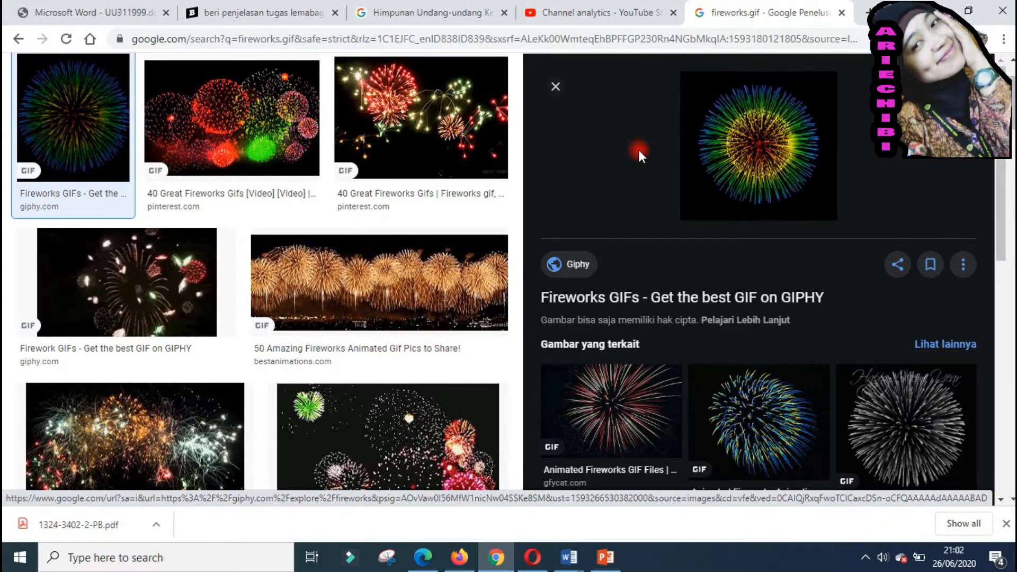
{"action": "left_click", "coordinate": [773, 443]}
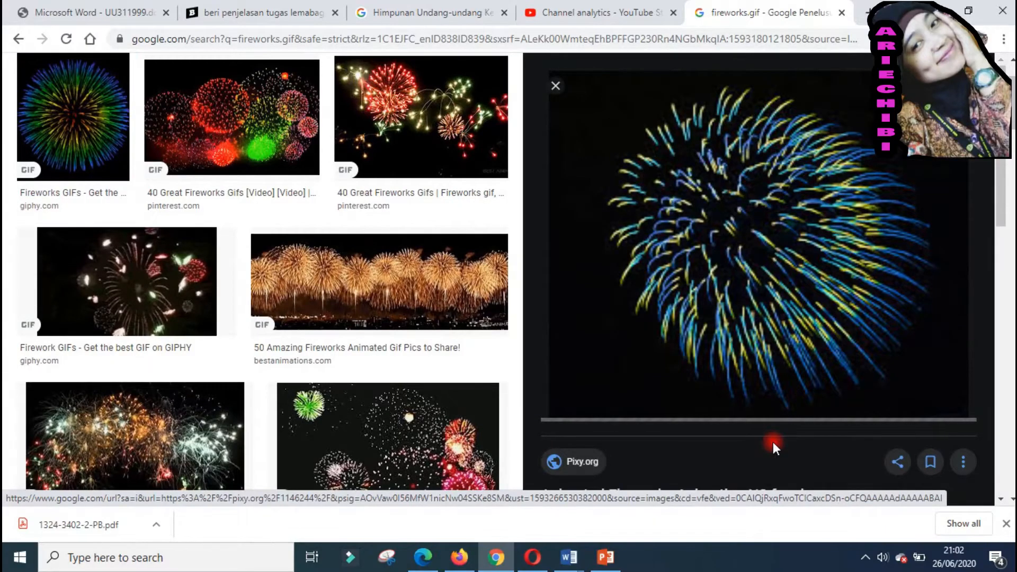
{"action": "scroll", "coordinate": [774, 442], "scroll_direction": "down", "scroll_amount": 2}
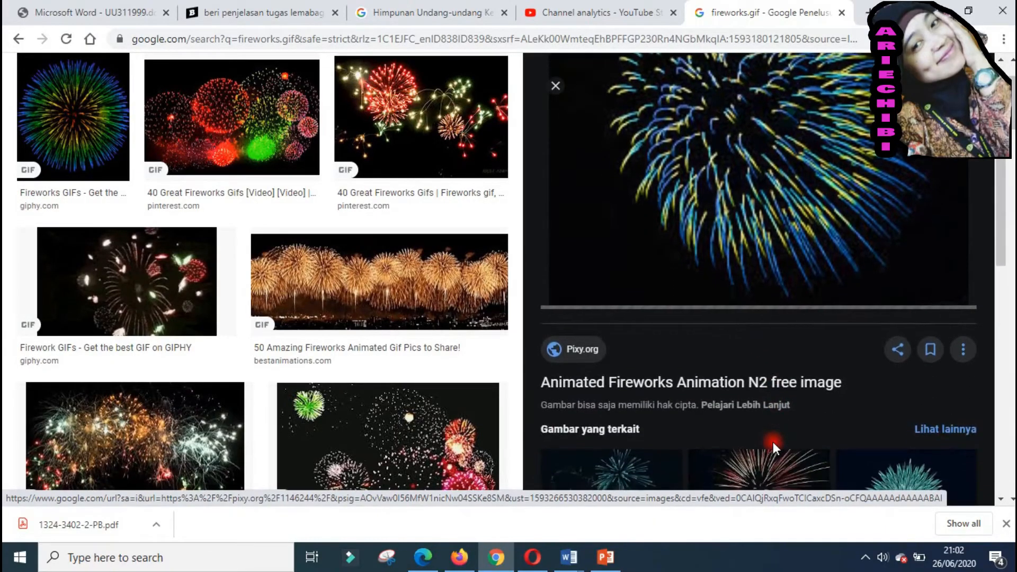
{"action": "scroll", "coordinate": [774, 442], "scroll_direction": "down", "scroll_amount": 2}
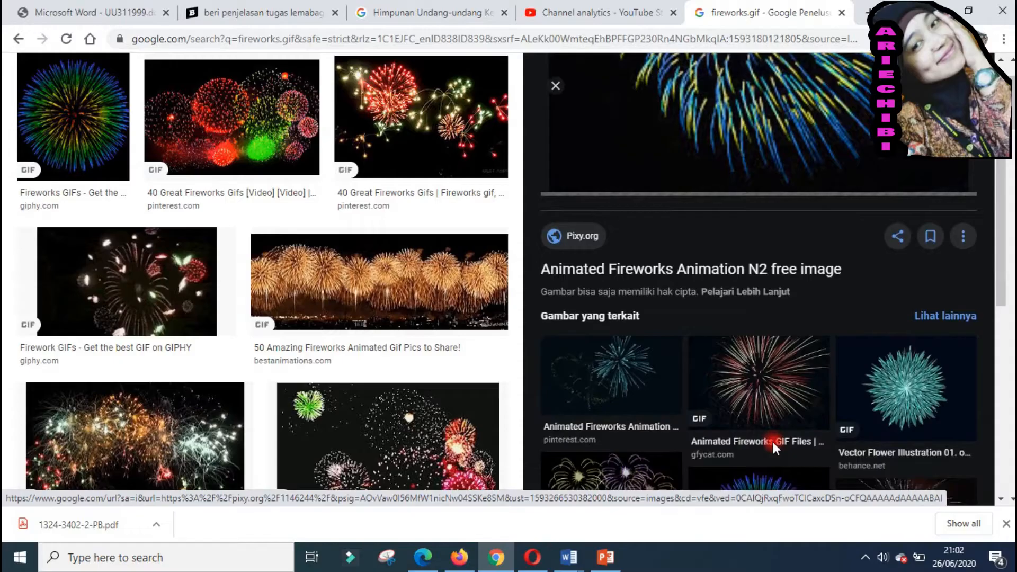
{"action": "scroll", "coordinate": [773, 447], "scroll_direction": "up", "scroll_amount": 3}
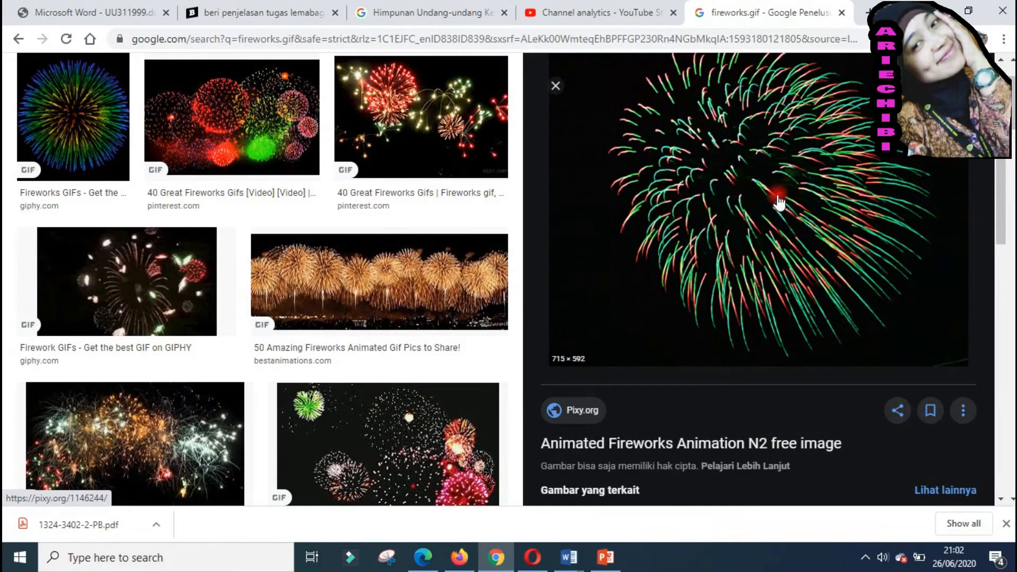
{"action": "scroll", "coordinate": [746, 272], "scroll_direction": "down", "scroll_amount": 8}
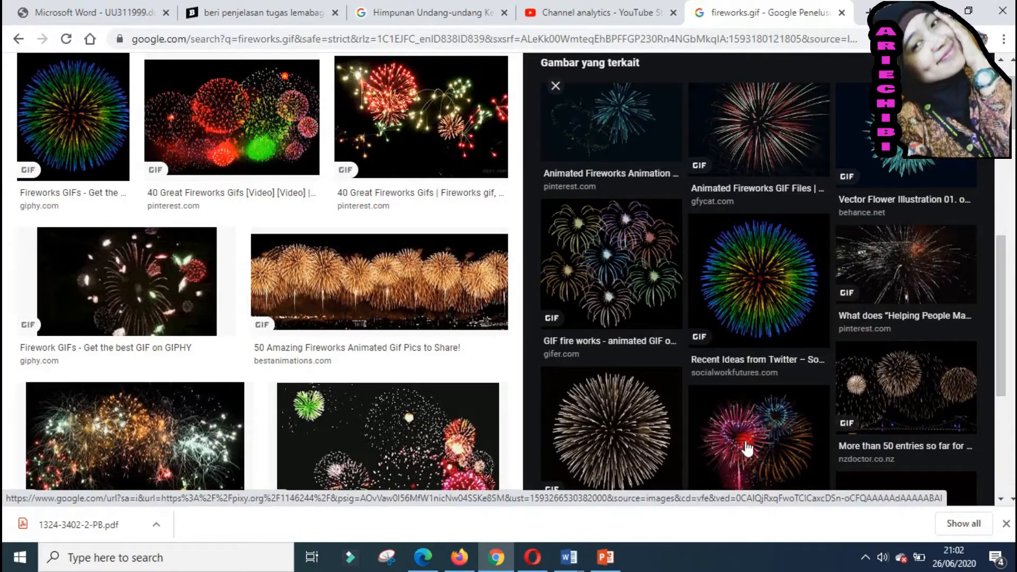
{"action": "scroll", "coordinate": [797, 417], "scroll_direction": "down", "scroll_amount": 4}
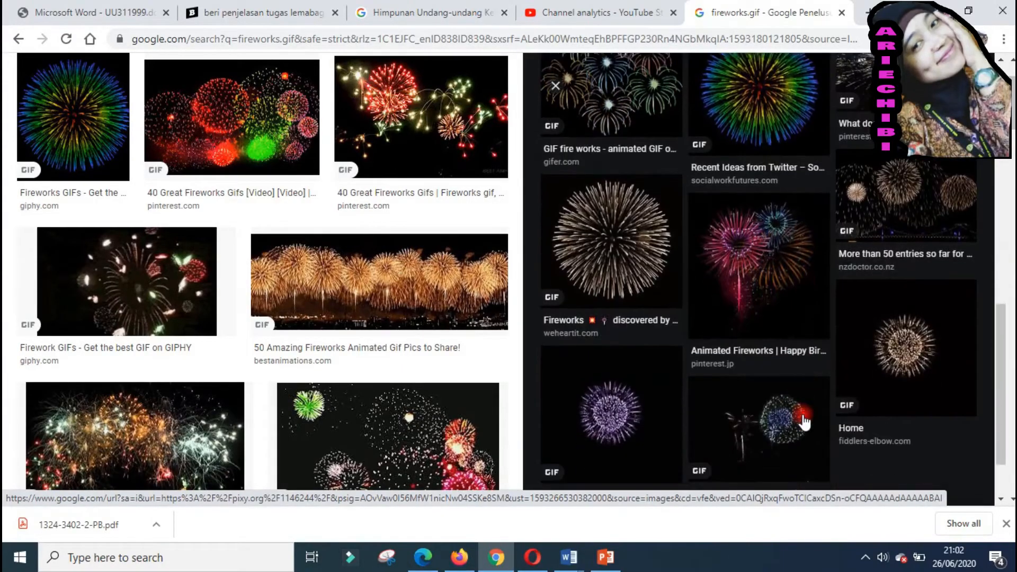
Preview the related fiddlers-elbow.com, Gfycat and Gifer firework GIFs for comparison, and close the preview.
{"action": "left_click", "coordinate": [915, 343]}
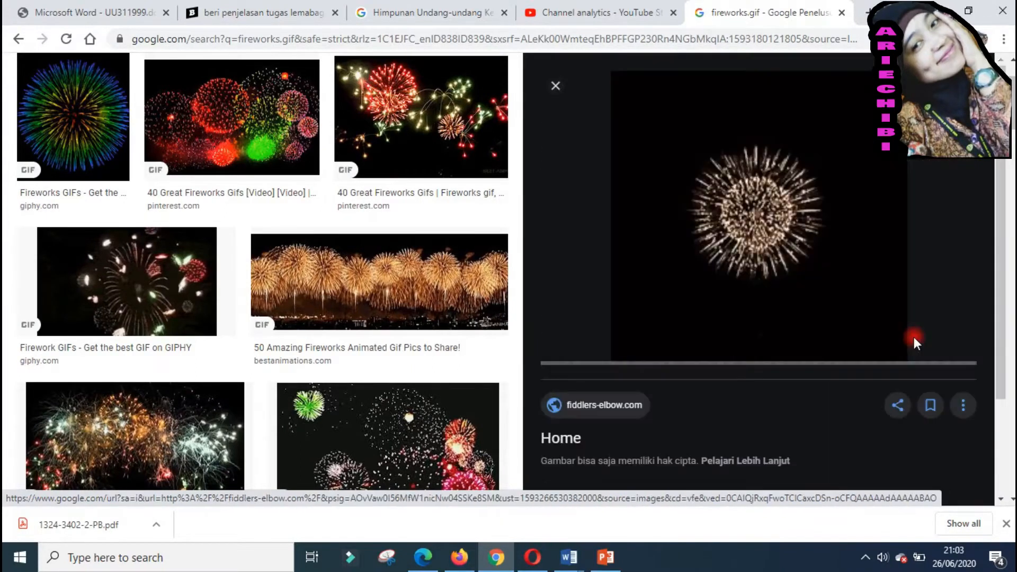
{"action": "scroll", "coordinate": [815, 409], "scroll_direction": "down", "scroll_amount": 2}
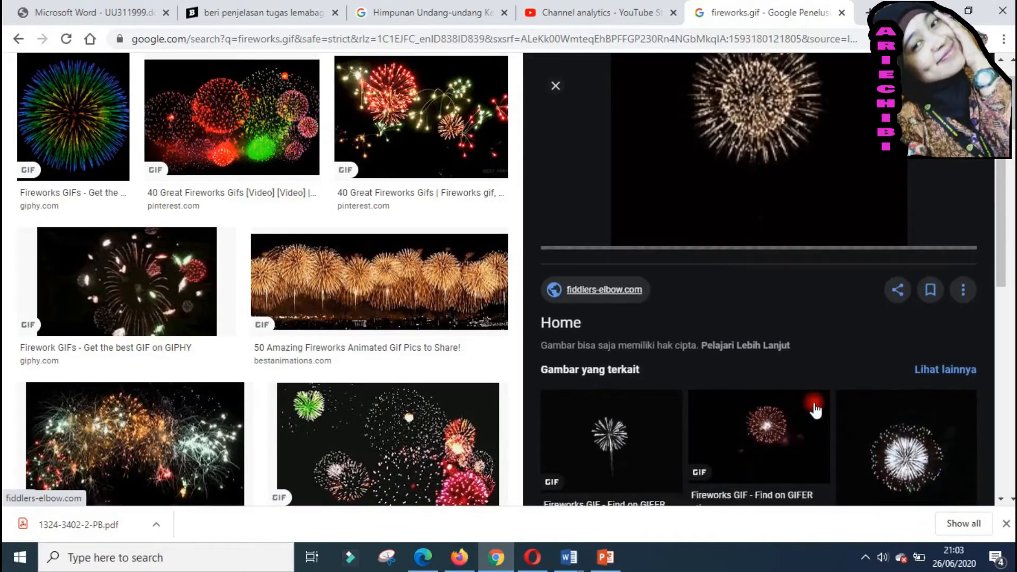
{"action": "scroll", "coordinate": [814, 409], "scroll_direction": "up", "scroll_amount": 2}
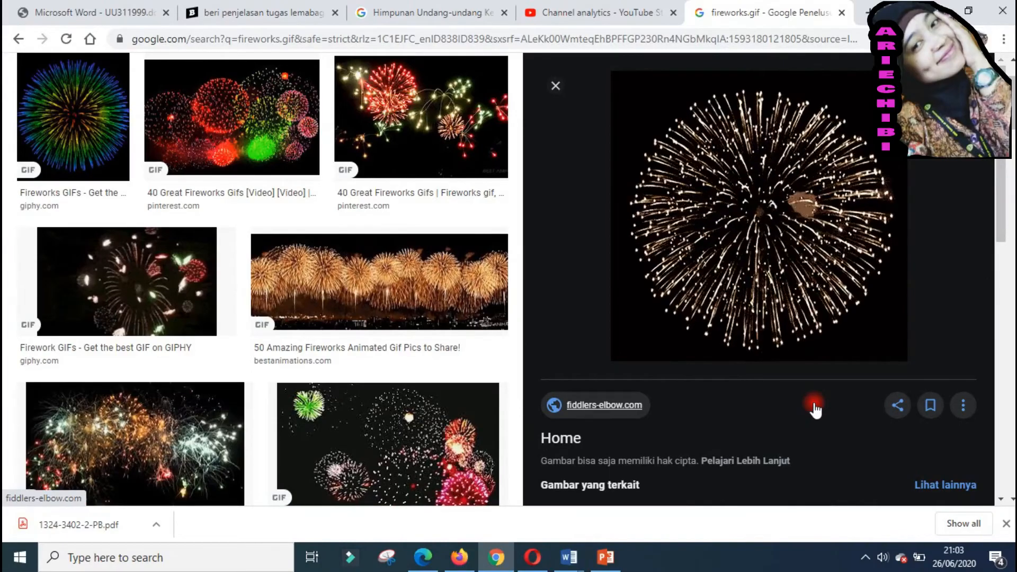
{"action": "scroll", "coordinate": [814, 409], "scroll_direction": "down", "scroll_amount": 1}
{"action": "scroll", "coordinate": [815, 409], "scroll_direction": "down", "scroll_amount": 2}
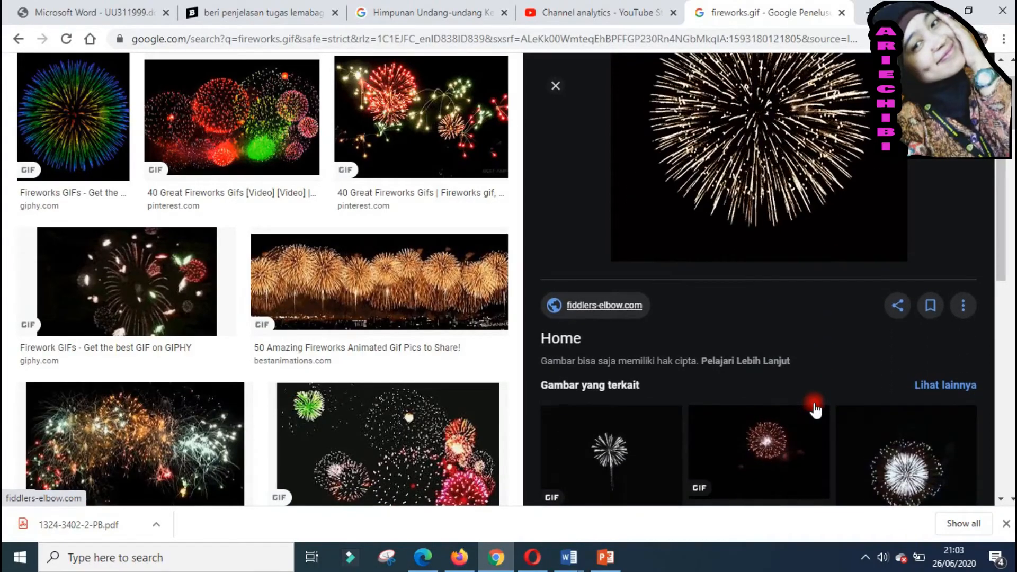
{"action": "left_click", "coordinate": [899, 477]}
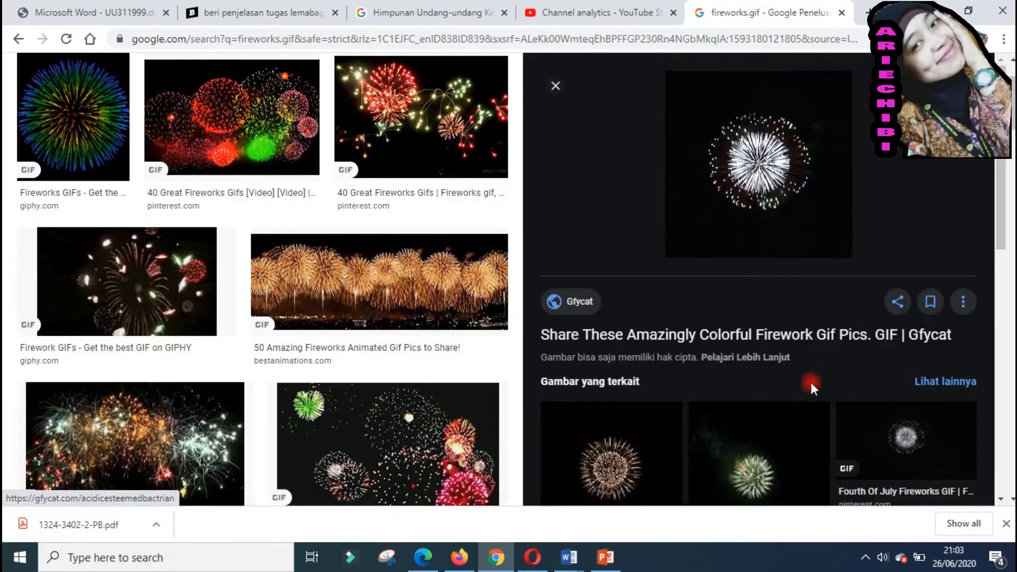
{"action": "scroll", "coordinate": [811, 382], "scroll_direction": "down", "scroll_amount": 4}
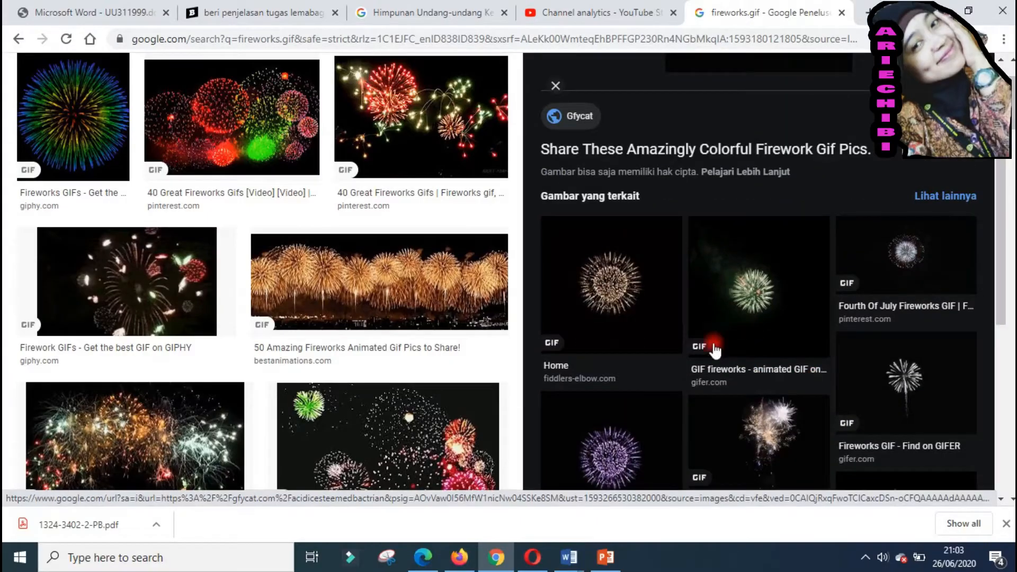
{"action": "scroll", "coordinate": [710, 365], "scroll_direction": "up", "scroll_amount": 4}
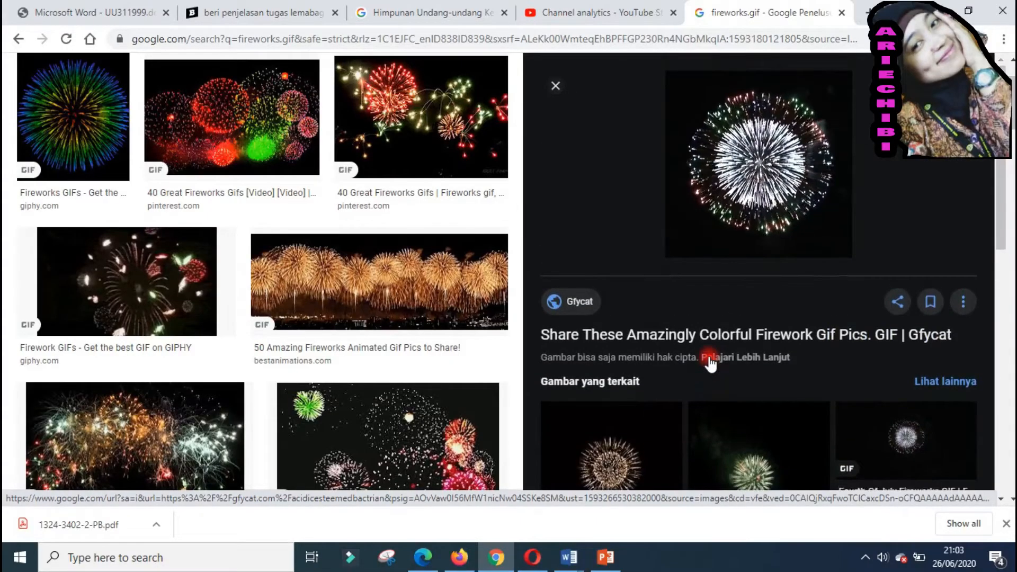
{"action": "scroll", "coordinate": [723, 353], "scroll_direction": "down", "scroll_amount": 1}
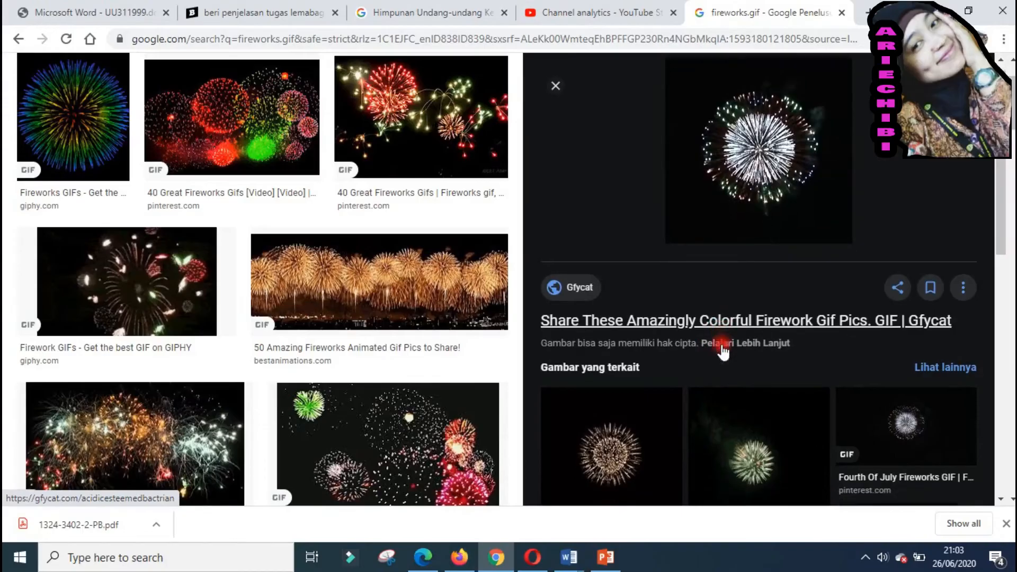
{"action": "key", "text": "Right"}
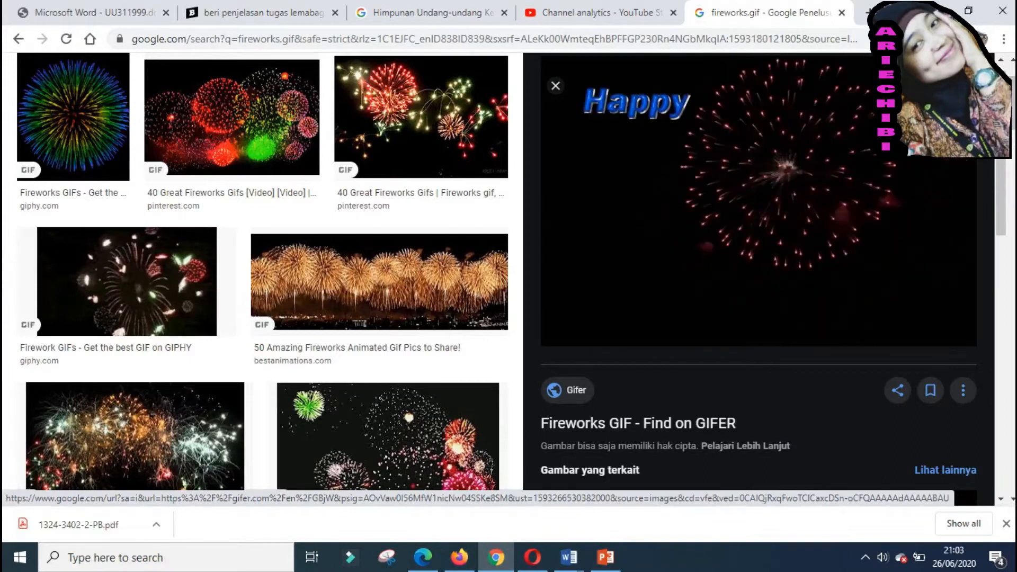
{"action": "key", "text": "Right"}
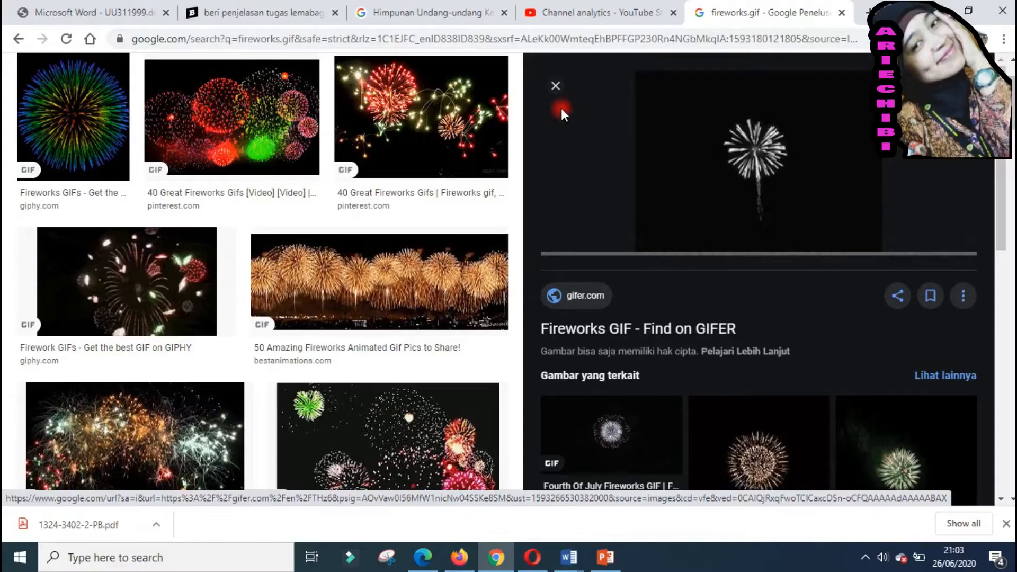
{"action": "left_click", "coordinate": [555, 84]}
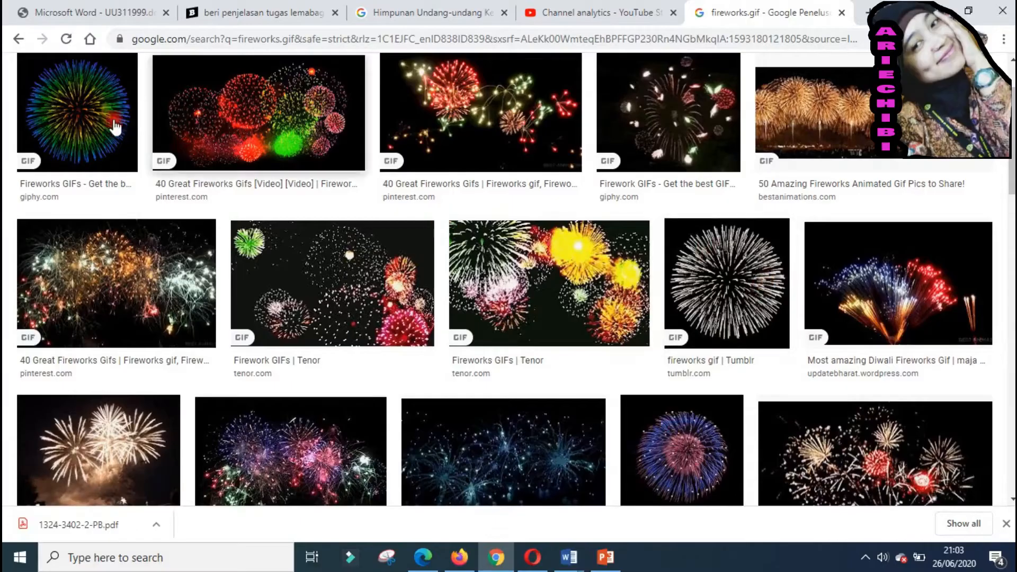
Preview the first multicoloured Giphy firework GIF again and start saving the image to disk.
{"action": "left_click", "coordinate": [87, 129]}
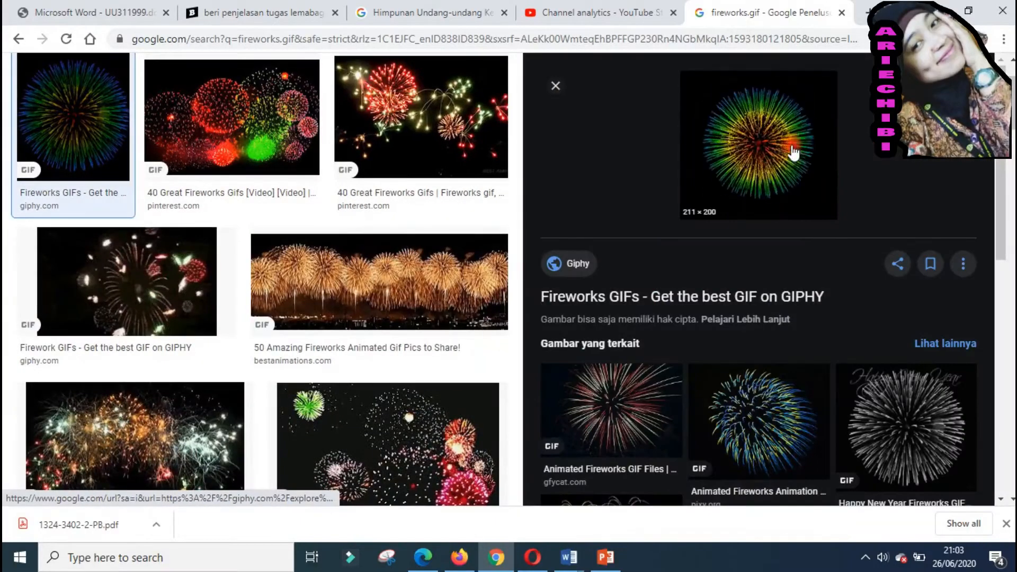
{"action": "right_click", "coordinate": [760, 167]}
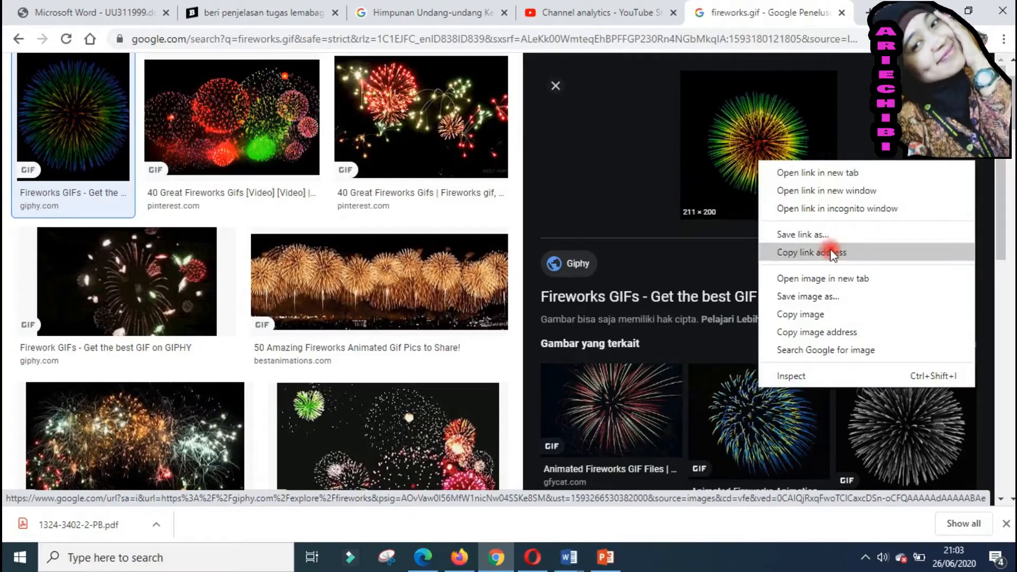
{"action": "left_click", "coordinate": [828, 296]}
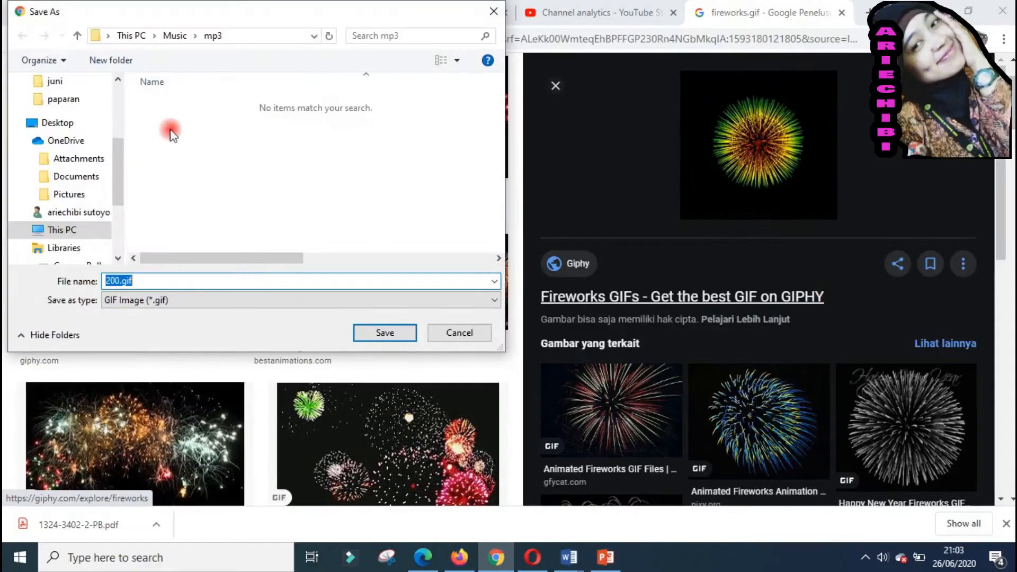
Expand This PC in the save dialog's folder tree and open the New Volume (F:) drive.
{"action": "scroll", "coordinate": [50, 161], "scroll_direction": "up", "scroll_amount": 3}
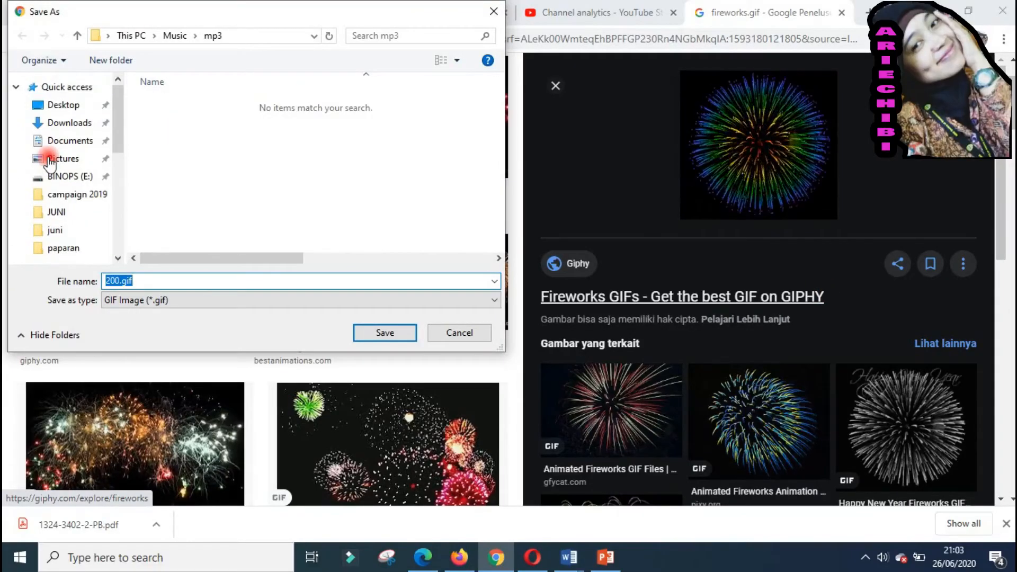
{"action": "scroll", "coordinate": [50, 162], "scroll_direction": "down", "scroll_amount": 3}
{"action": "scroll", "coordinate": [57, 231], "scroll_direction": "down", "scroll_amount": 1}
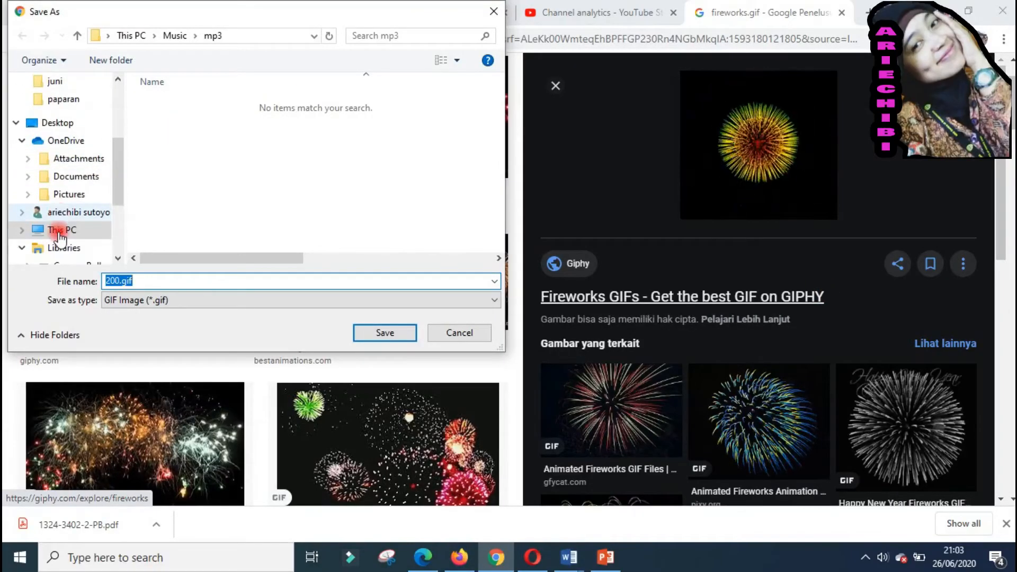
{"action": "left_click", "coordinate": [74, 231]}
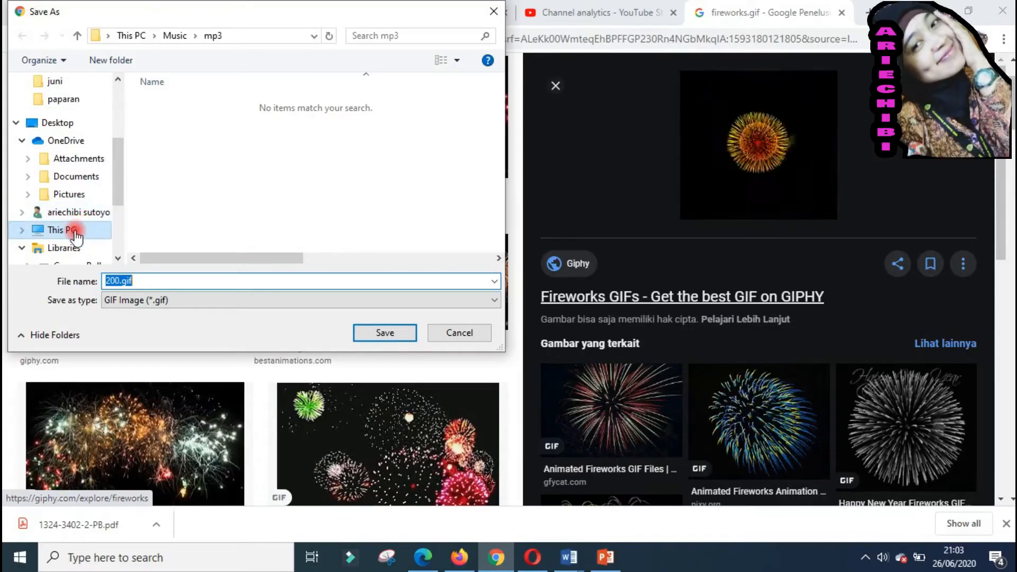
{"action": "scroll", "coordinate": [77, 237], "scroll_direction": "down", "scroll_amount": 2}
{"action": "scroll", "coordinate": [76, 238], "scroll_direction": "down", "scroll_amount": 1}
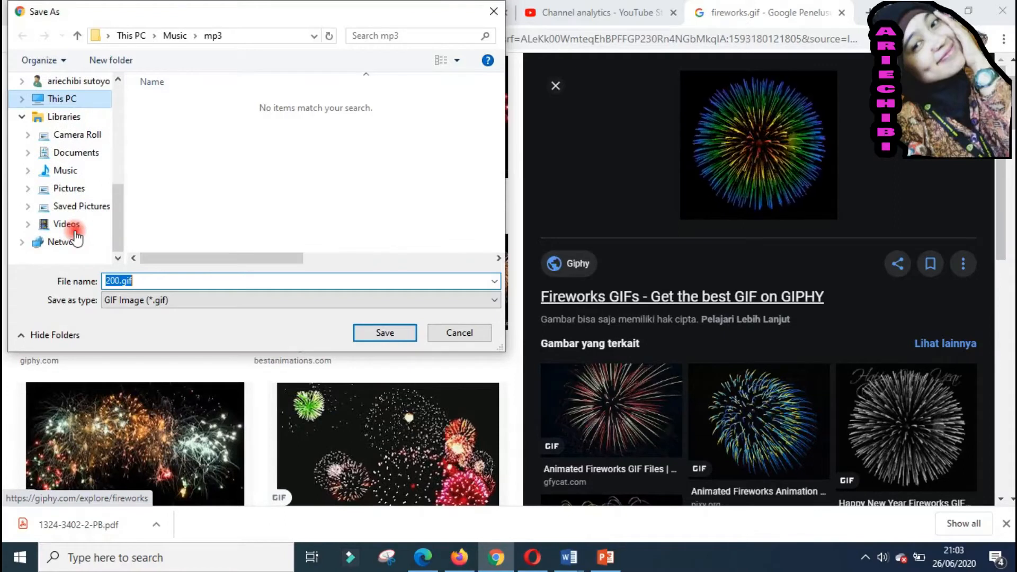
{"action": "scroll", "coordinate": [77, 238], "scroll_direction": "up", "scroll_amount": 2}
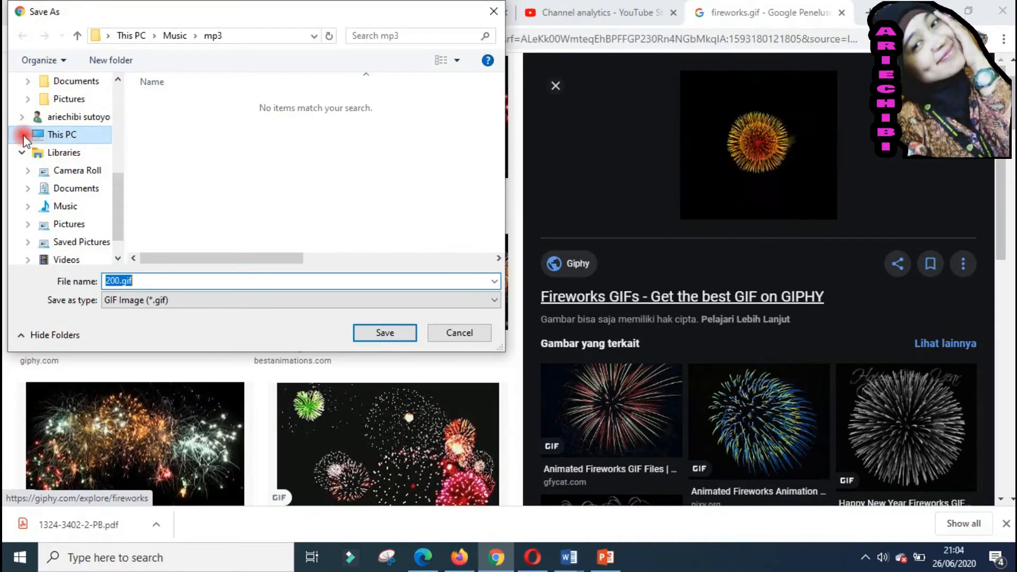
{"action": "left_click", "coordinate": [23, 136]}
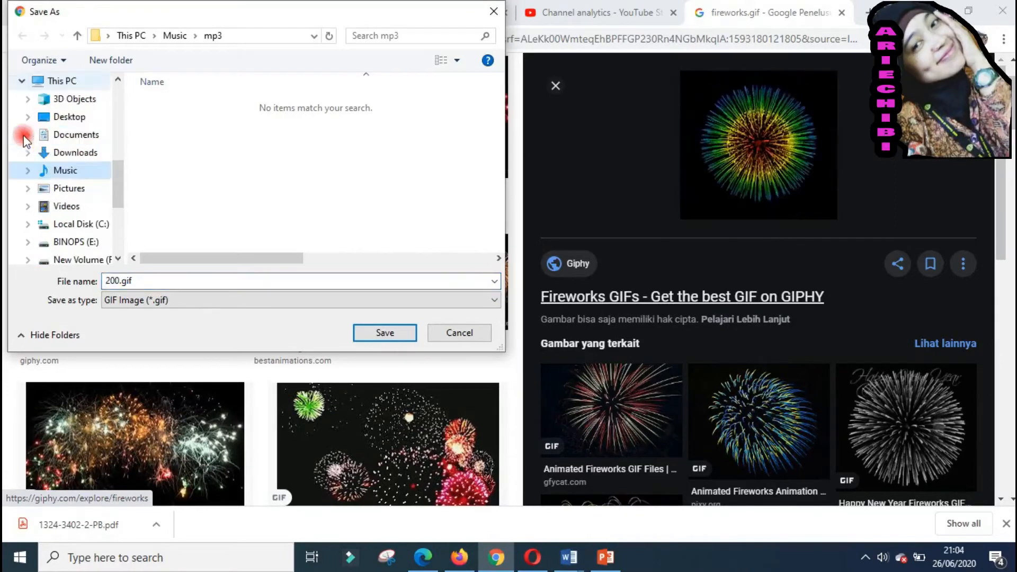
{"action": "left_click", "coordinate": [95, 260]}
Open the ulang tahun folder inside youtube and save the Giphy firework GIF there as fireworks1.
{"action": "scroll", "coordinate": [265, 193], "scroll_direction": "down", "scroll_amount": 8}
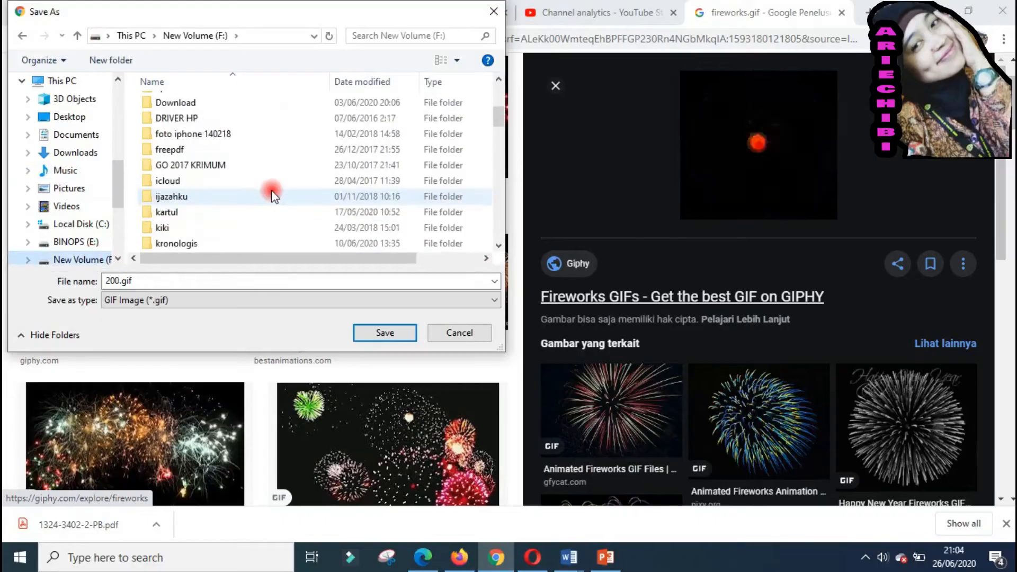
{"action": "scroll", "coordinate": [272, 196], "scroll_direction": "down", "scroll_amount": 15}
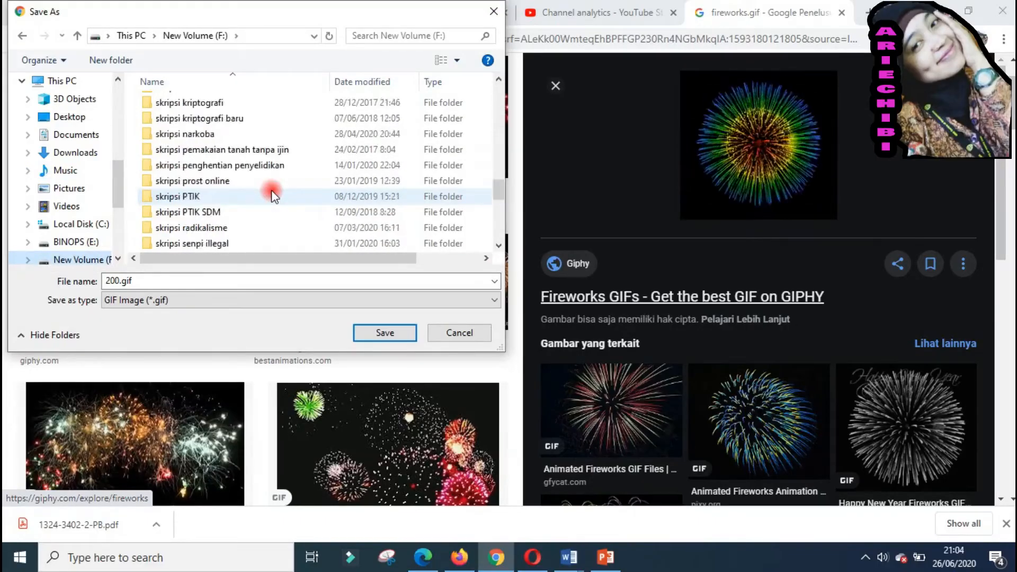
{"action": "double_click", "coordinate": [219, 196]}
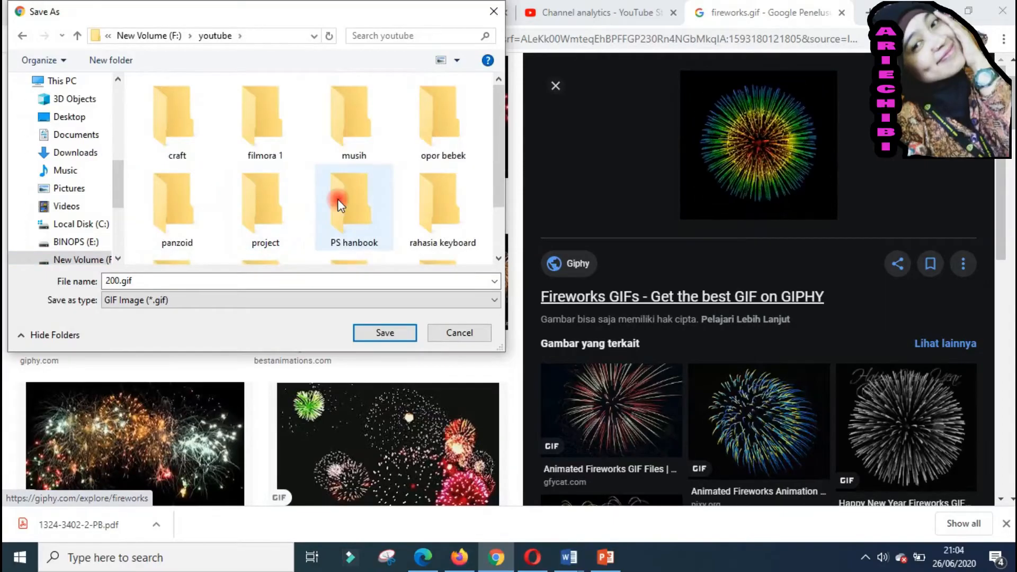
{"action": "scroll", "coordinate": [338, 200], "scroll_direction": "down", "scroll_amount": 1}
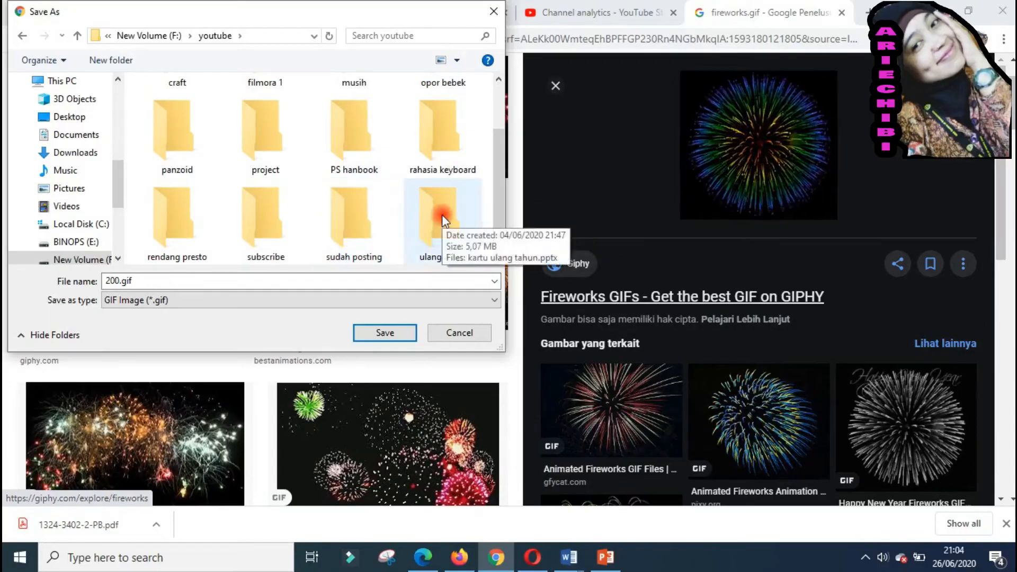
{"action": "double_click", "coordinate": [442, 214]}
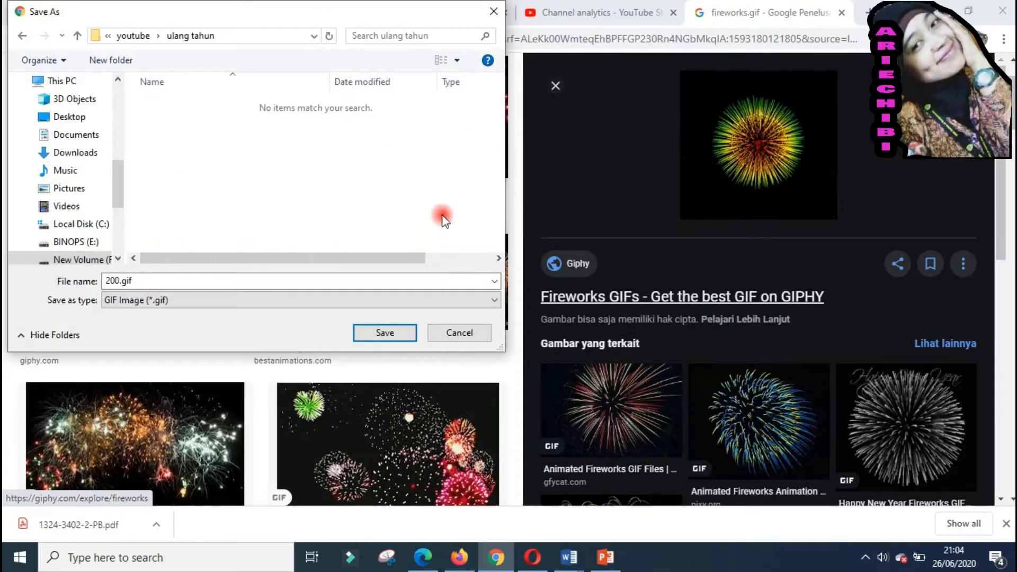
{"action": "left_click", "coordinate": [385, 341]}
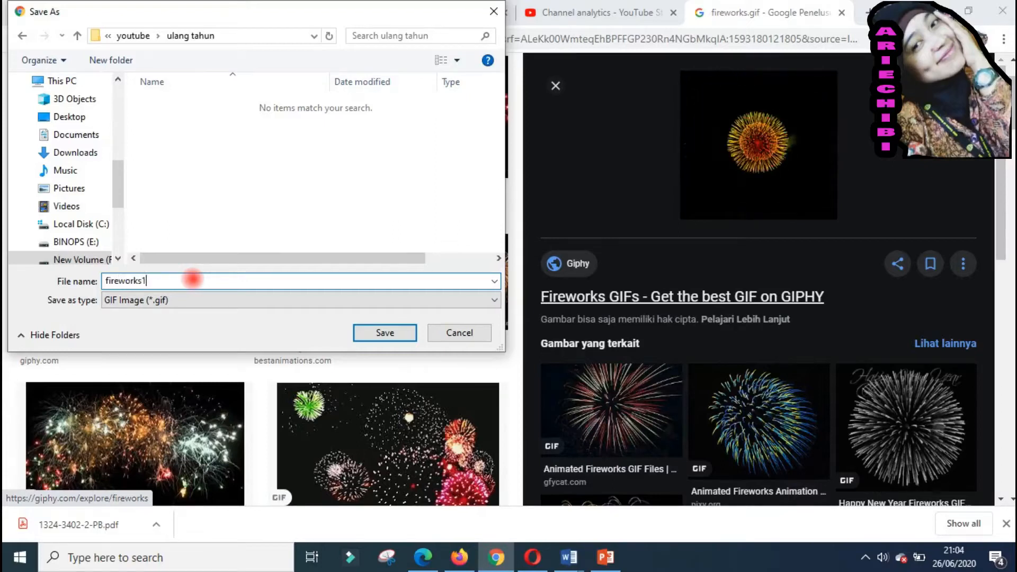
{"action": "key", "text": "Return"}
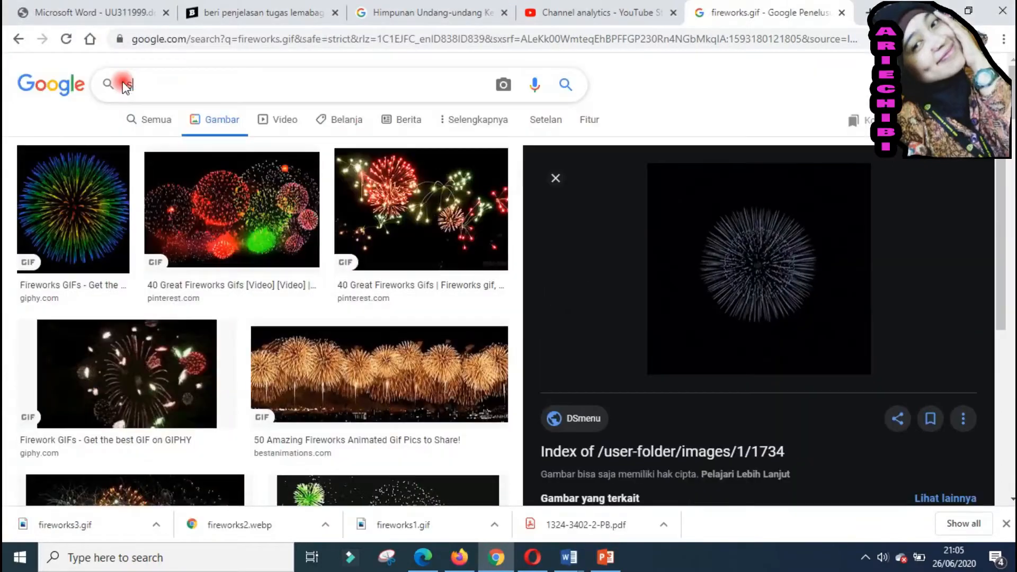
Search Google Images for stars gif.
{"action": "type", "text": "stars"}
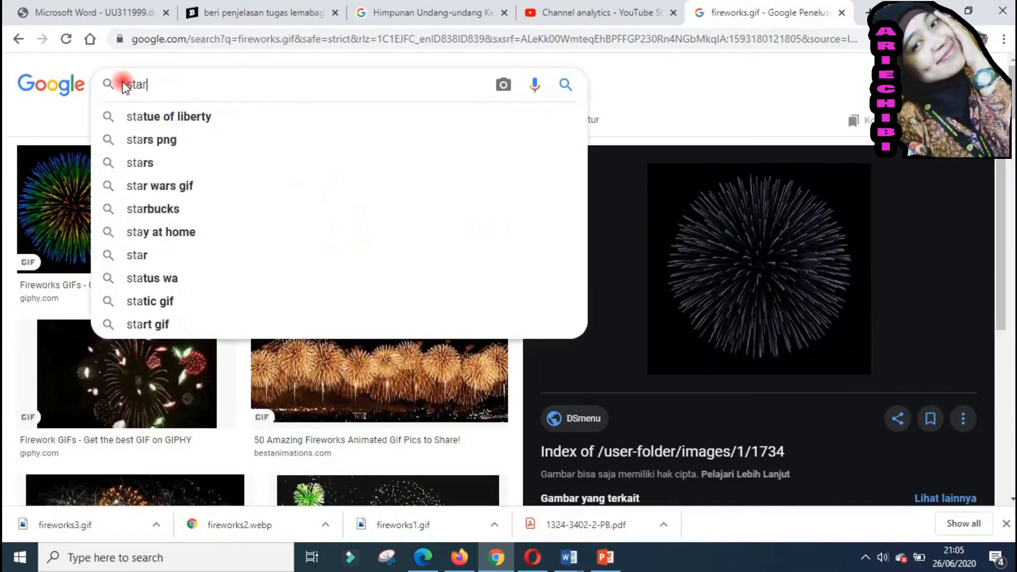
{"action": "key", "text": "Down"}
{"action": "key", "text": "Down"}
{"action": "key", "text": "Down"}
{"action": "key", "text": "Return"}
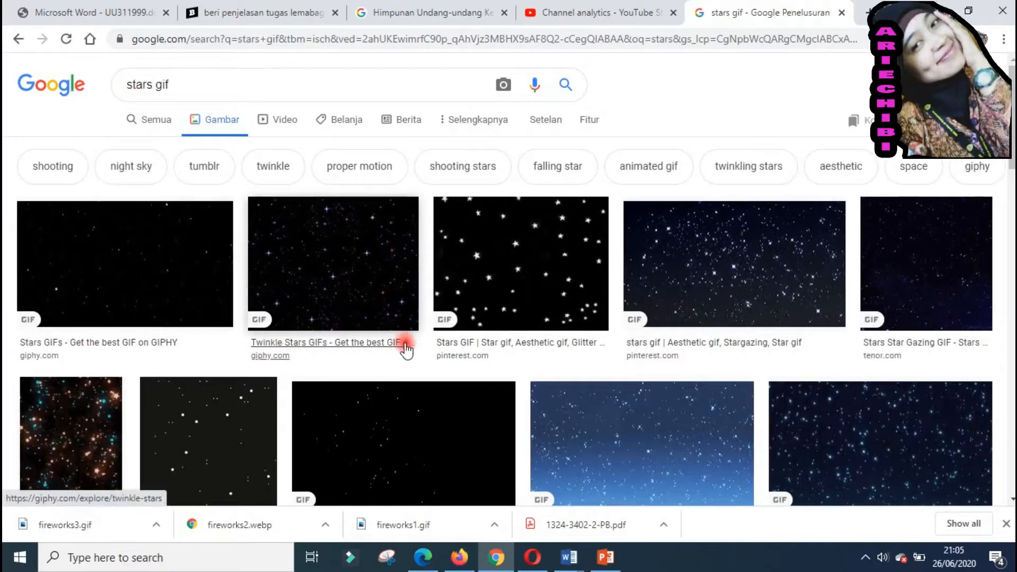
Look through the star GIF results for a suitable animation and preview the Photobucket image of pink sparkling stars.
{"action": "scroll", "coordinate": [404, 342], "scroll_direction": "down", "scroll_amount": 7}
{"action": "scroll", "coordinate": [407, 350], "scroll_direction": "down", "scroll_amount": 5}
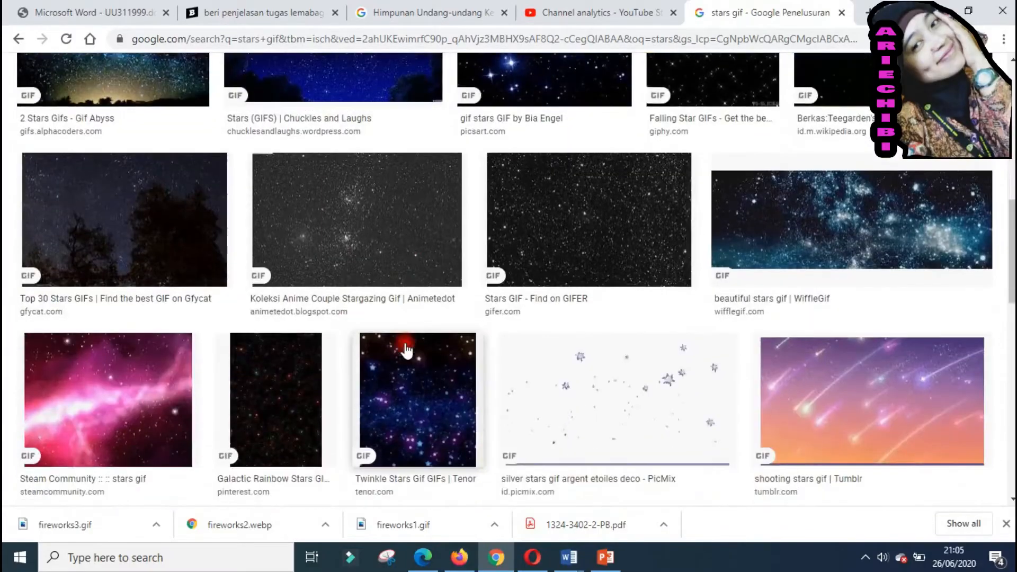
{"action": "scroll", "coordinate": [406, 350], "scroll_direction": "down", "scroll_amount": 3}
{"action": "scroll", "coordinate": [406, 350], "scroll_direction": "down", "scroll_amount": 4}
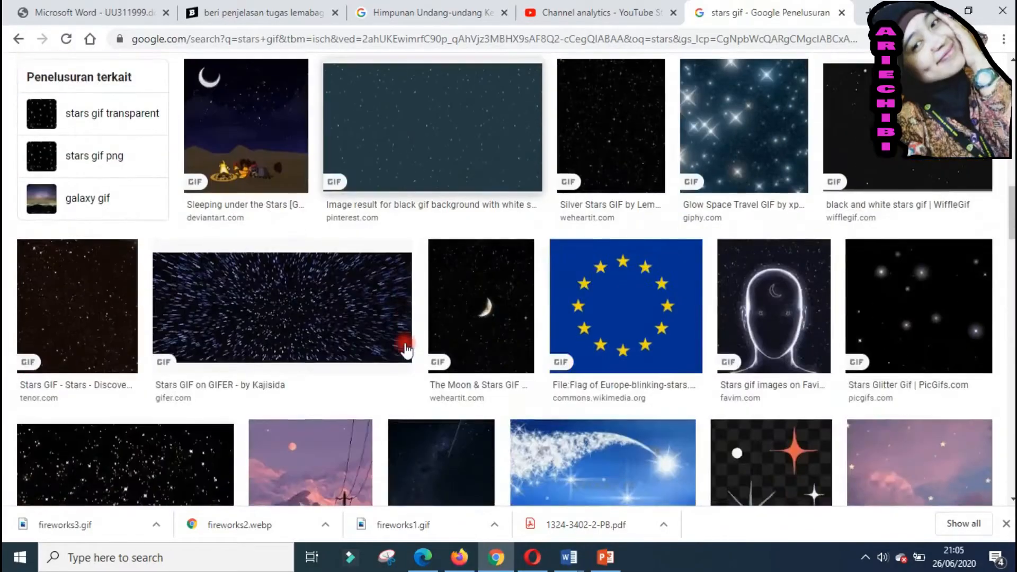
{"action": "scroll", "coordinate": [406, 349], "scroll_direction": "down", "scroll_amount": 3}
{"action": "scroll", "coordinate": [405, 350], "scroll_direction": "down", "scroll_amount": 5}
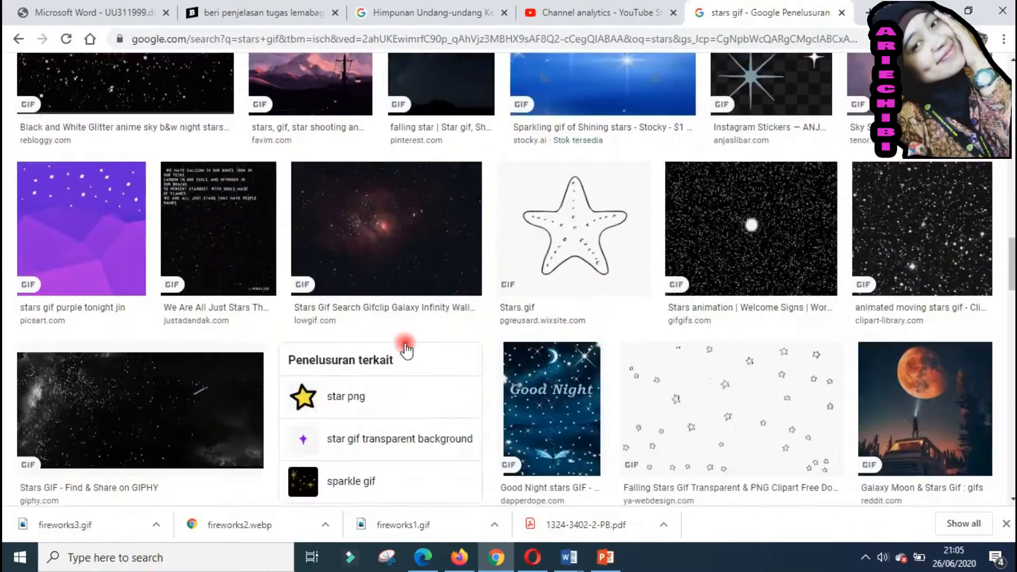
{"action": "scroll", "coordinate": [405, 349], "scroll_direction": "down", "scroll_amount": 4}
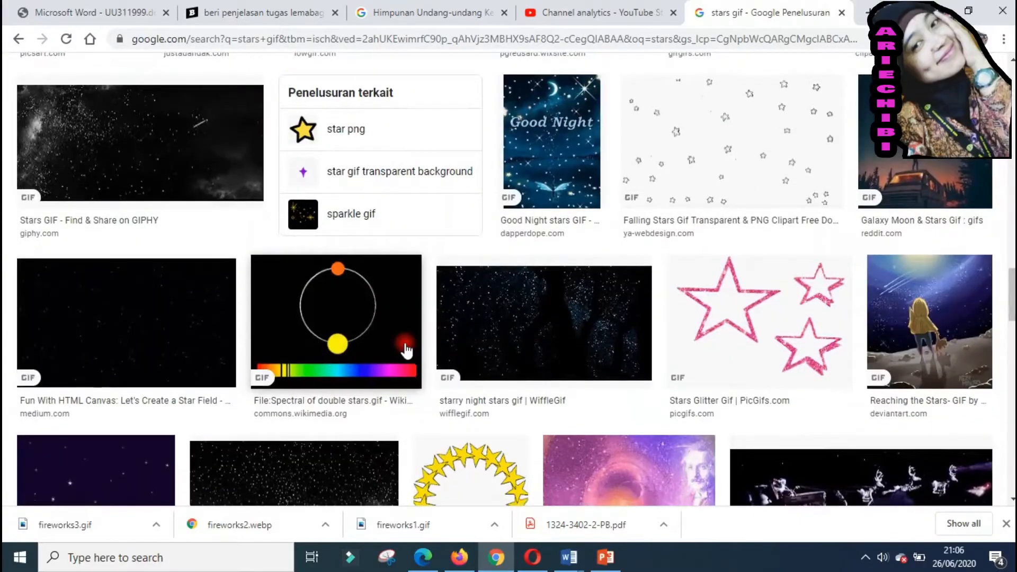
{"action": "scroll", "coordinate": [405, 350], "scroll_direction": "down", "scroll_amount": 2}
{"action": "scroll", "coordinate": [405, 349], "scroll_direction": "down", "scroll_amount": 6}
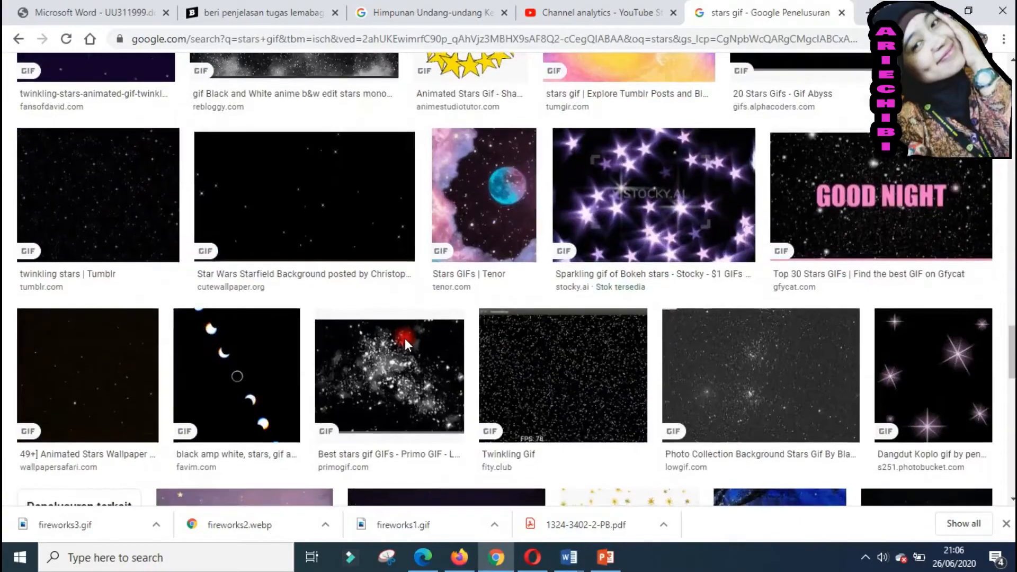
{"action": "left_click", "coordinate": [934, 377]}
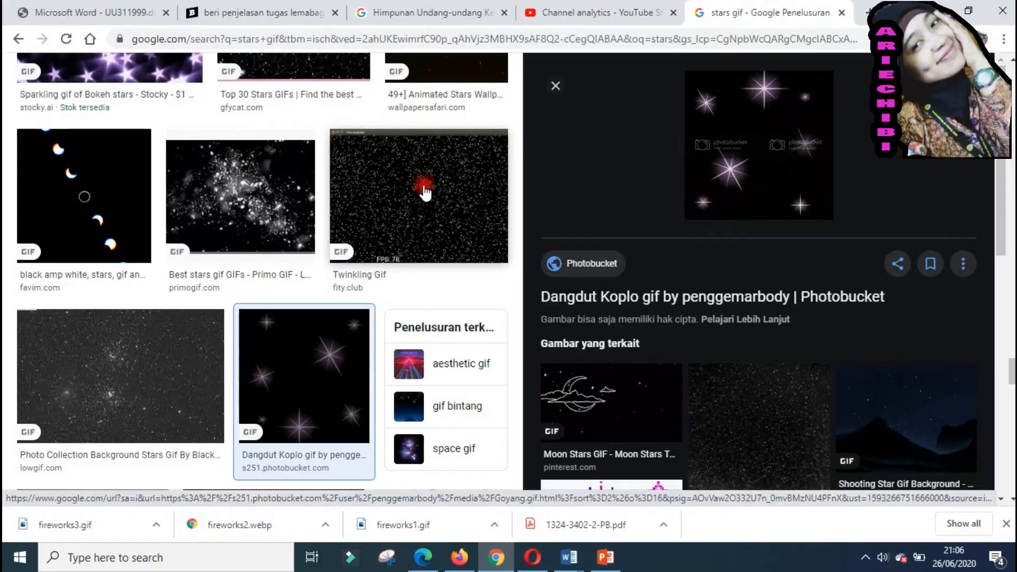
{"action": "scroll", "coordinate": [424, 191], "scroll_direction": "down", "scroll_amount": 15}
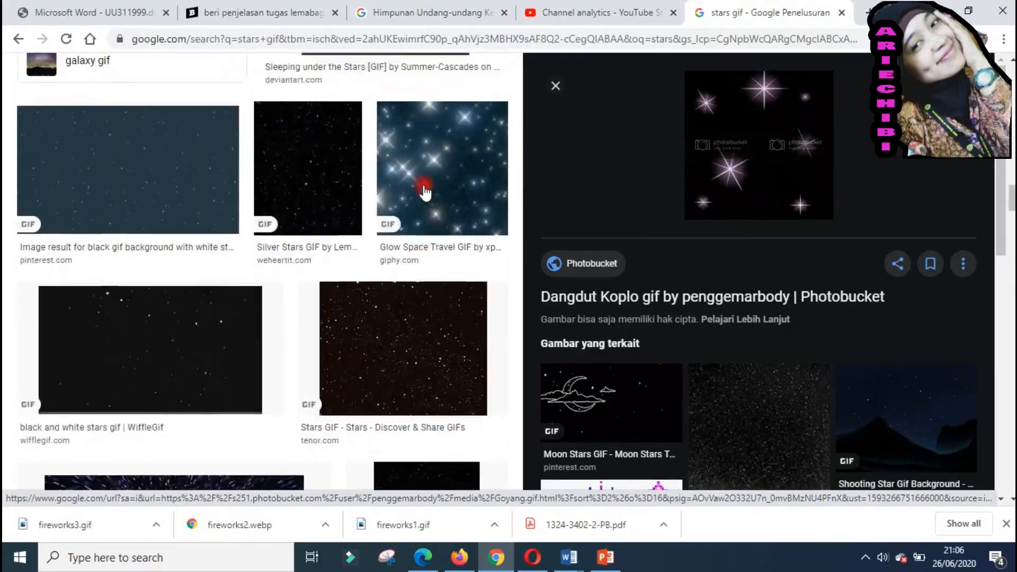
Refine the image search to stars transparent background gif.
{"action": "scroll", "coordinate": [423, 190], "scroll_direction": "up", "scroll_amount": 15}
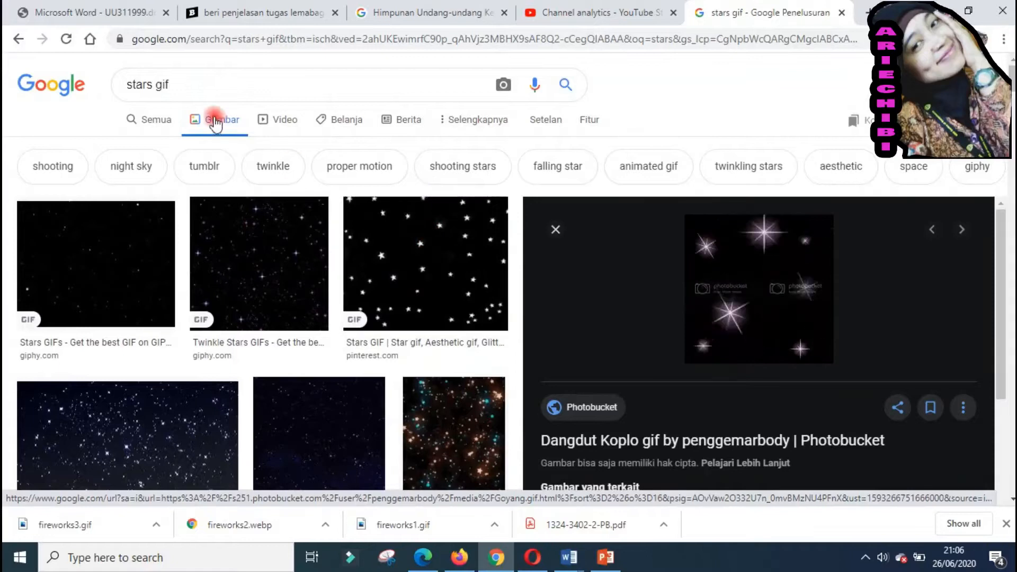
{"action": "left_click", "coordinate": [157, 85]}
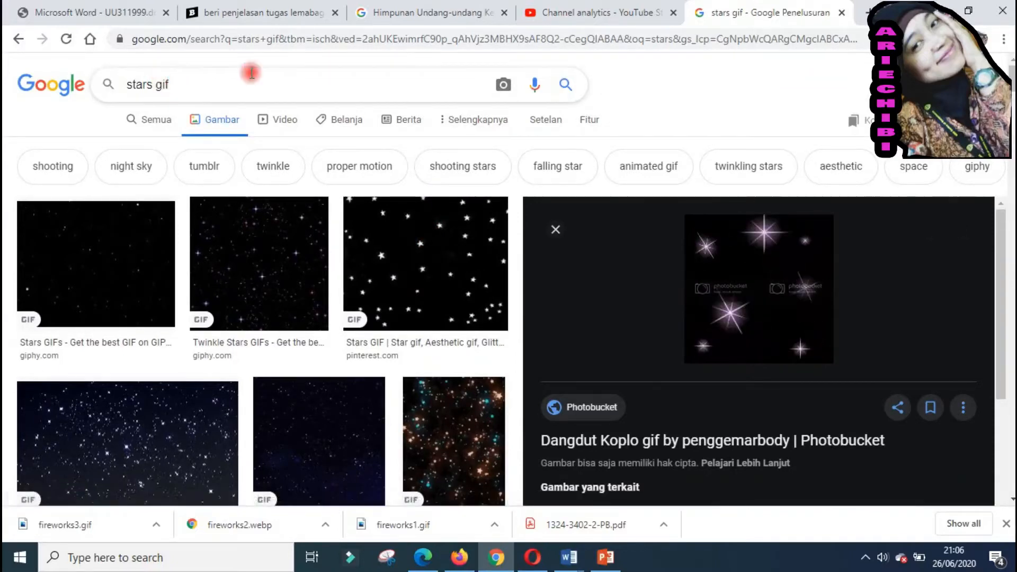
{"action": "type", "text": "tran"}
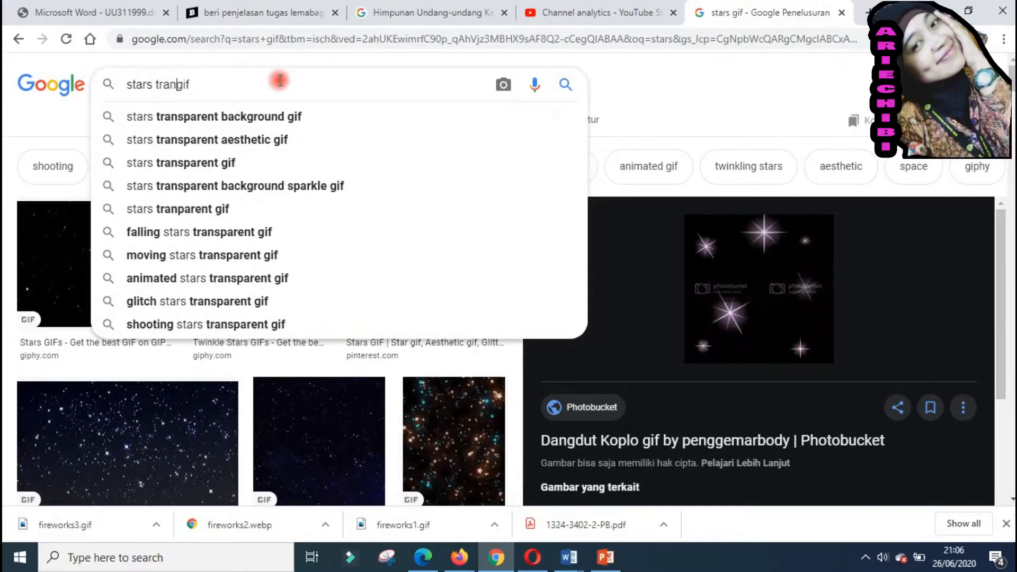
{"action": "key", "text": "Down"}
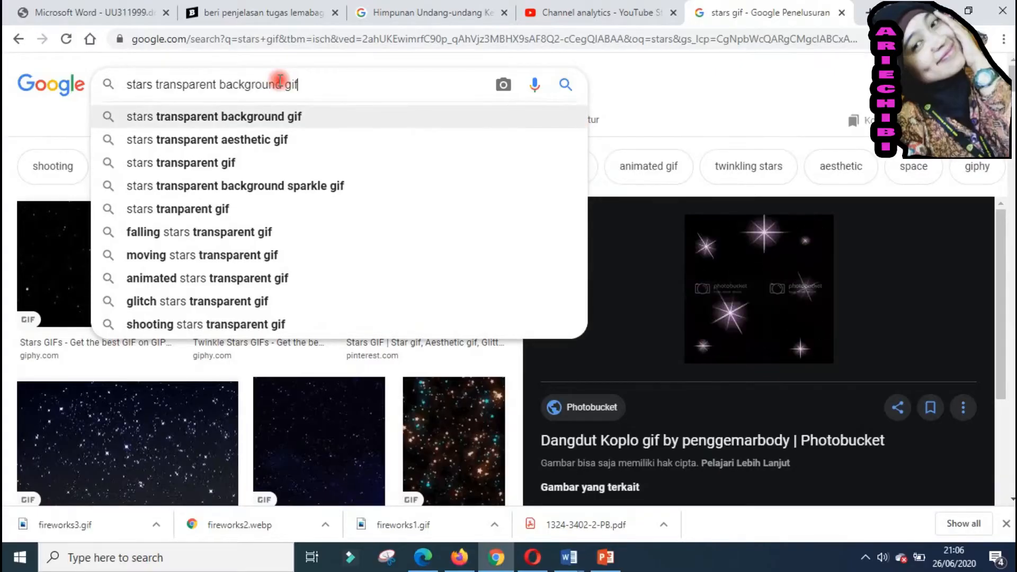
{"action": "key", "text": "Return"}
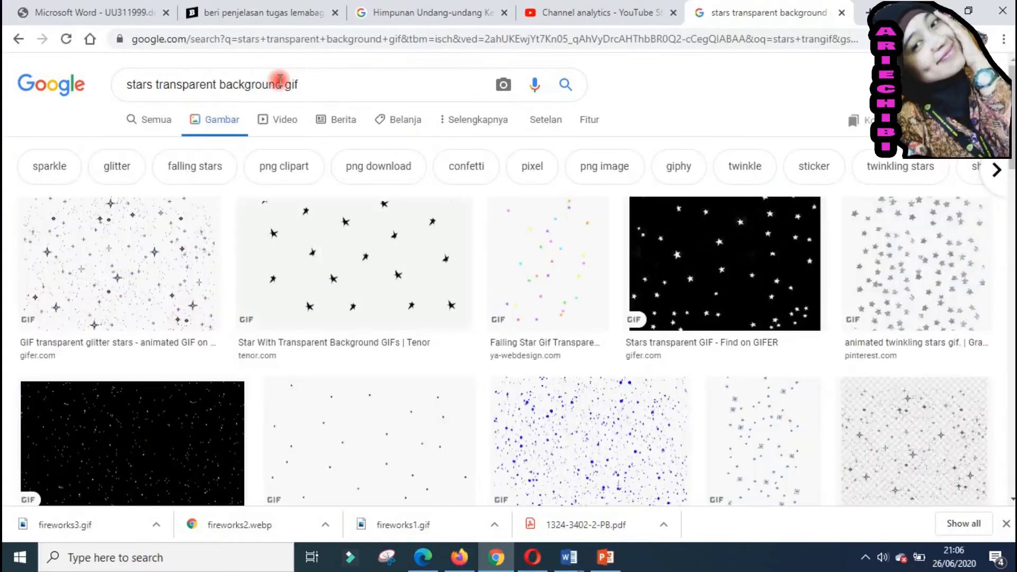
Preview the YA Webdesign falling star GIF and the related Tumblr GIF of colourful four-pointed stars.
{"action": "scroll", "coordinate": [402, 363], "scroll_direction": "down", "scroll_amount": 5}
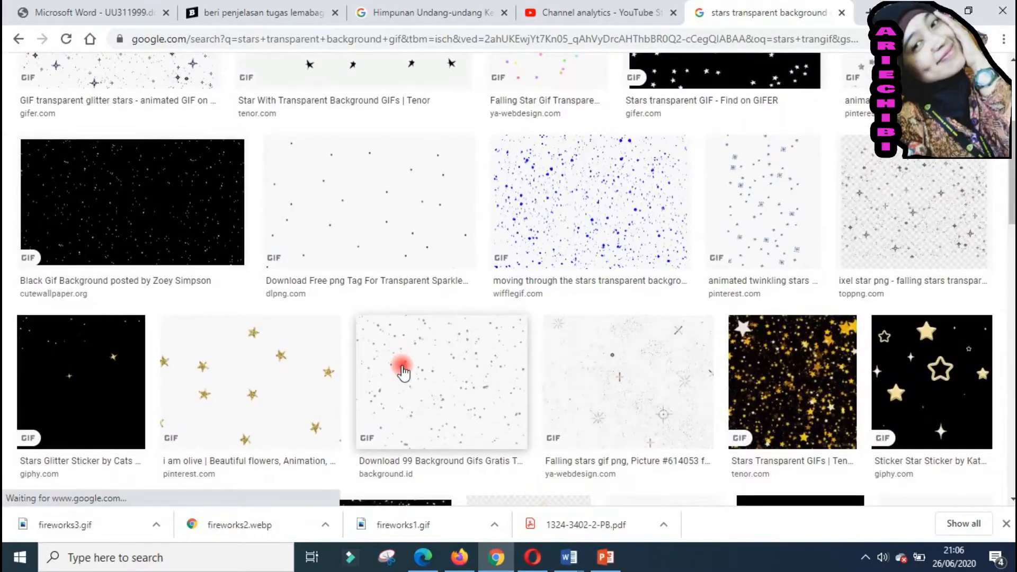
{"action": "scroll", "coordinate": [403, 371], "scroll_direction": "up", "scroll_amount": 5}
{"action": "left_click", "coordinate": [539, 292]}
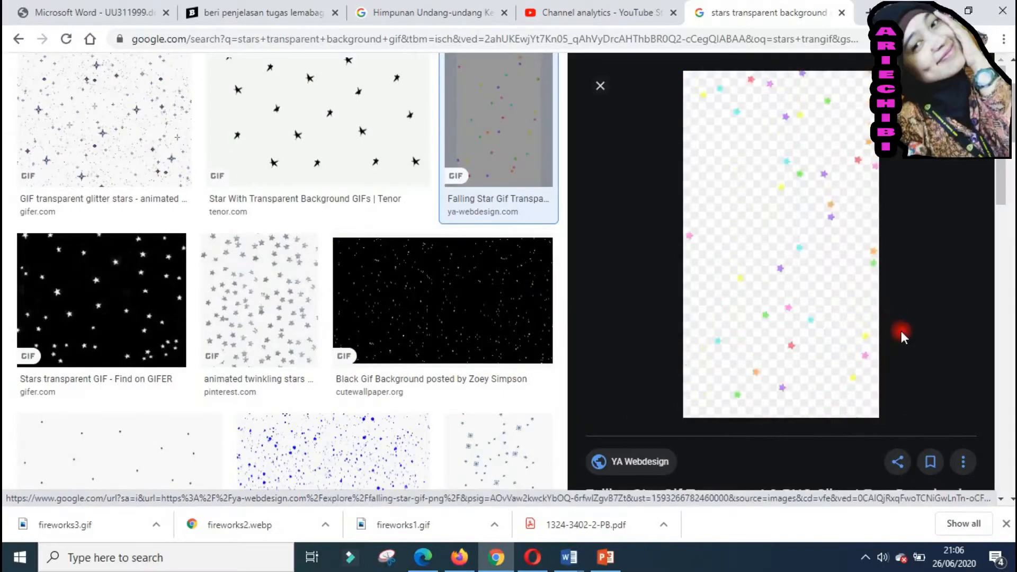
{"action": "scroll", "coordinate": [901, 332], "scroll_direction": "down", "scroll_amount": 3}
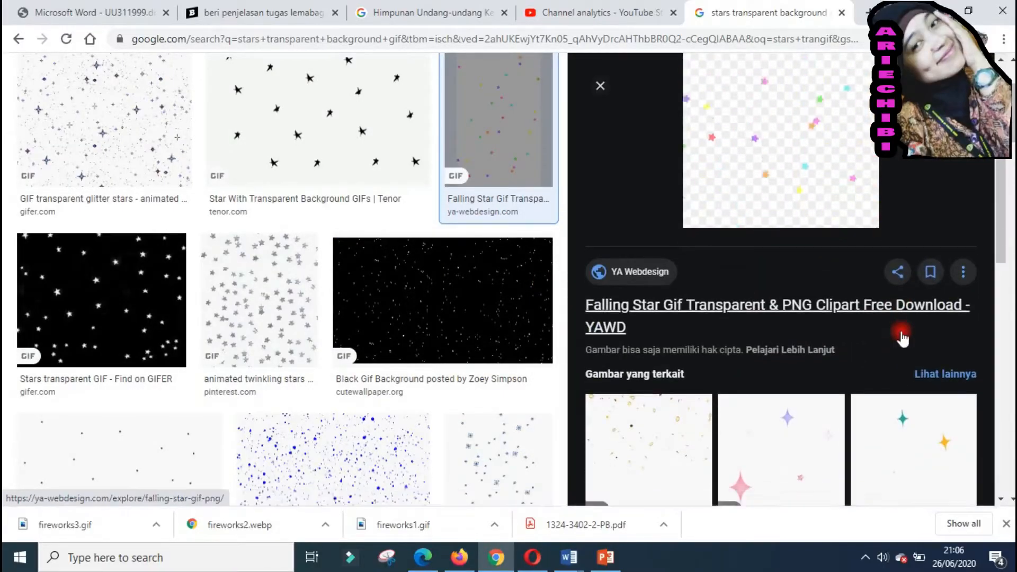
{"action": "scroll", "coordinate": [901, 332], "scroll_direction": "down", "scroll_amount": 4}
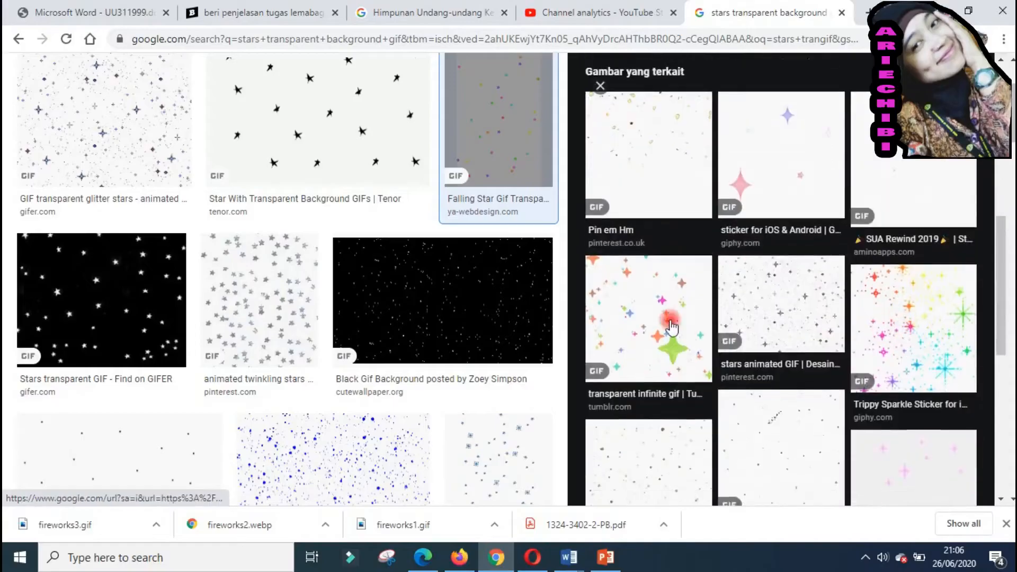
{"action": "left_click", "coordinate": [660, 320]}
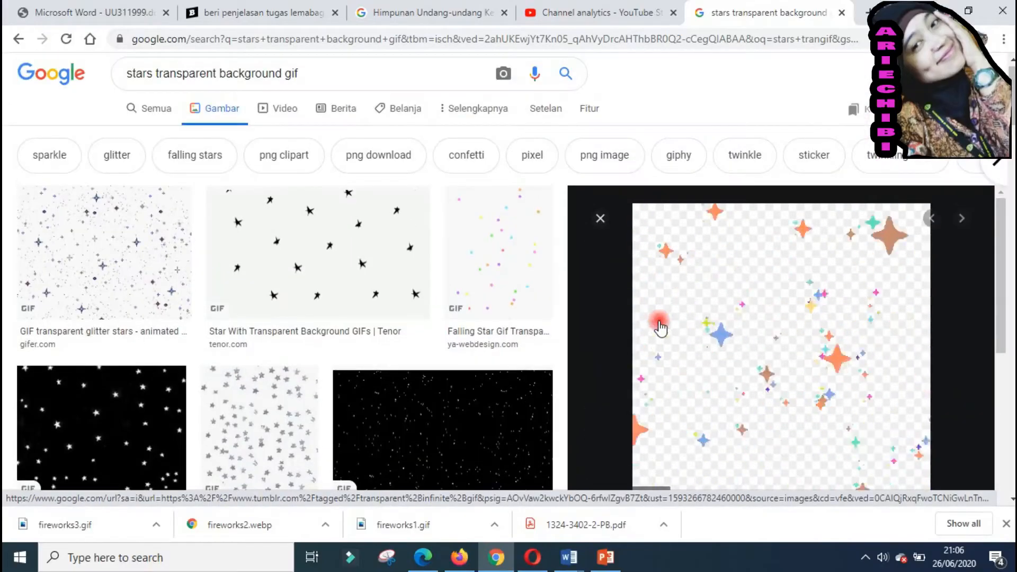
Preview the Pinterest GIF of glittery gold stars and save it as stars1 in the ulang tahun folder.
{"action": "scroll", "coordinate": [431, 403], "scroll_direction": "down", "scroll_amount": 8}
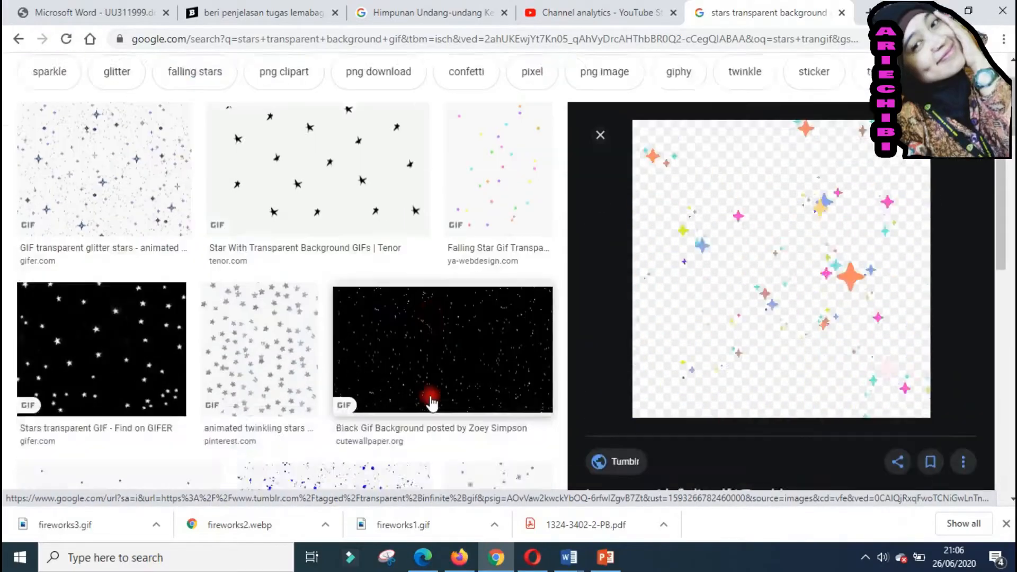
{"action": "left_click", "coordinate": [432, 403]}
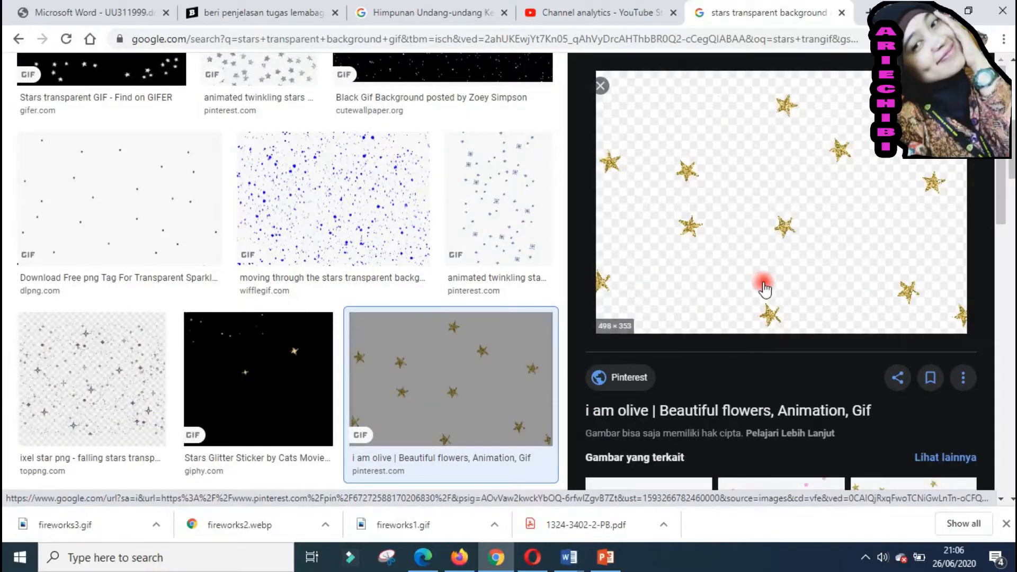
{"action": "right_click", "coordinate": [765, 220]}
{"action": "left_click", "coordinate": [823, 351]}
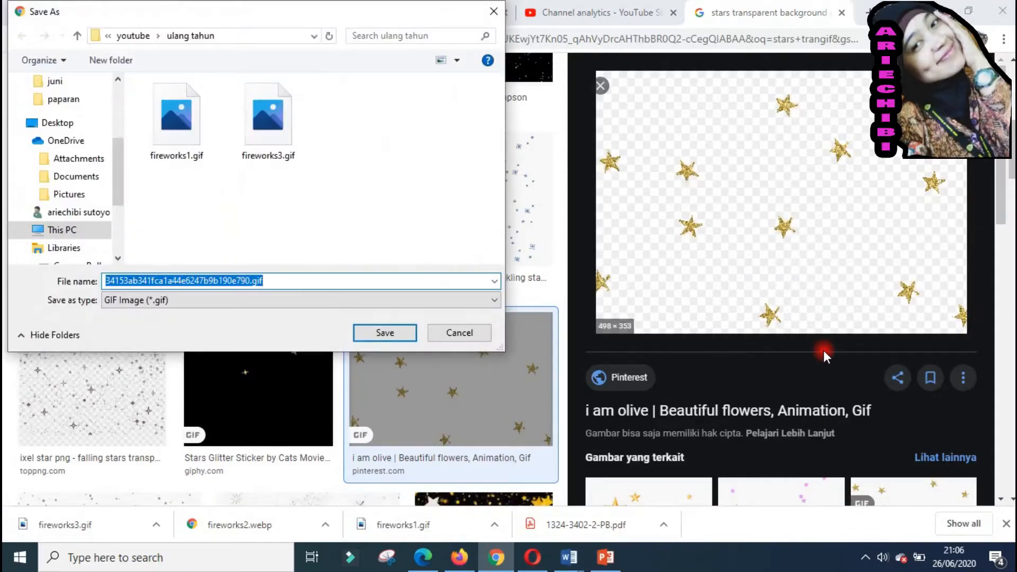
{"action": "type", "text": "stars"}
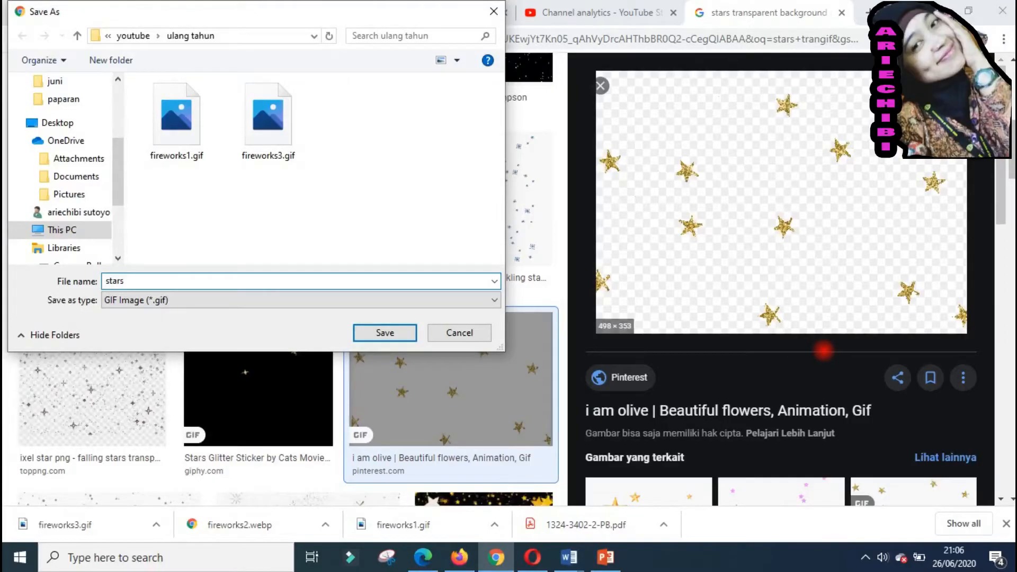
{"action": "key", "text": "Return"}
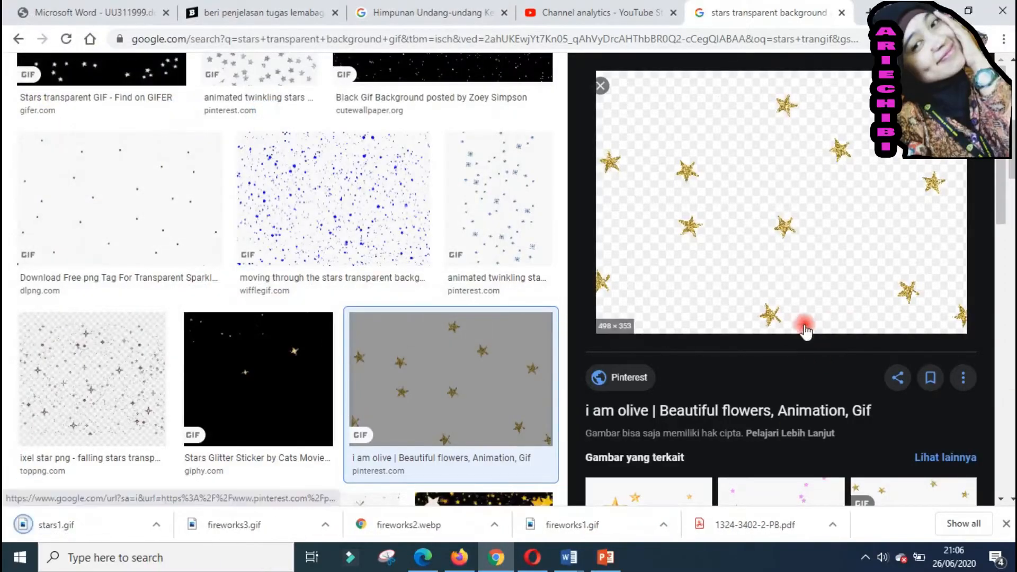
Preview the related Giphy Stars Sticker GIF and save it as stars2 in the ulang tahun folder.
{"action": "scroll", "coordinate": [805, 331], "scroll_direction": "down", "scroll_amount": 5}
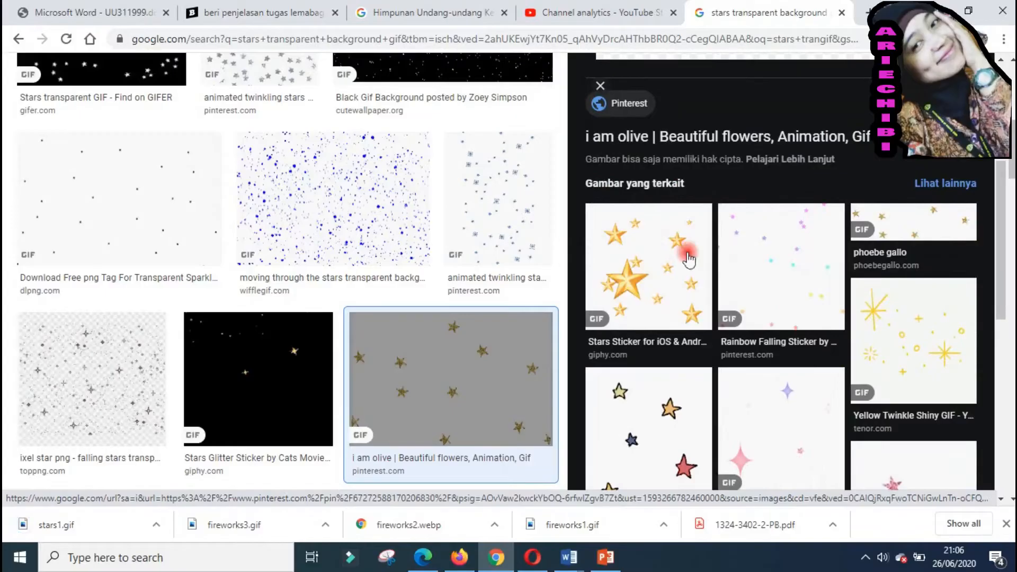
{"action": "left_click", "coordinate": [667, 289]}
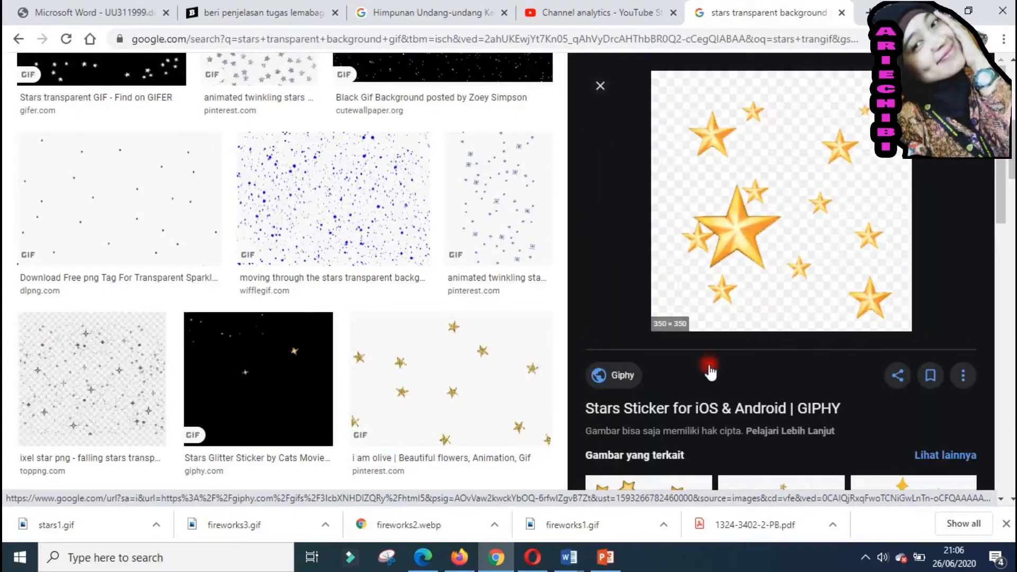
{"action": "right_click", "coordinate": [805, 209]}
{"action": "left_click", "coordinate": [854, 337]}
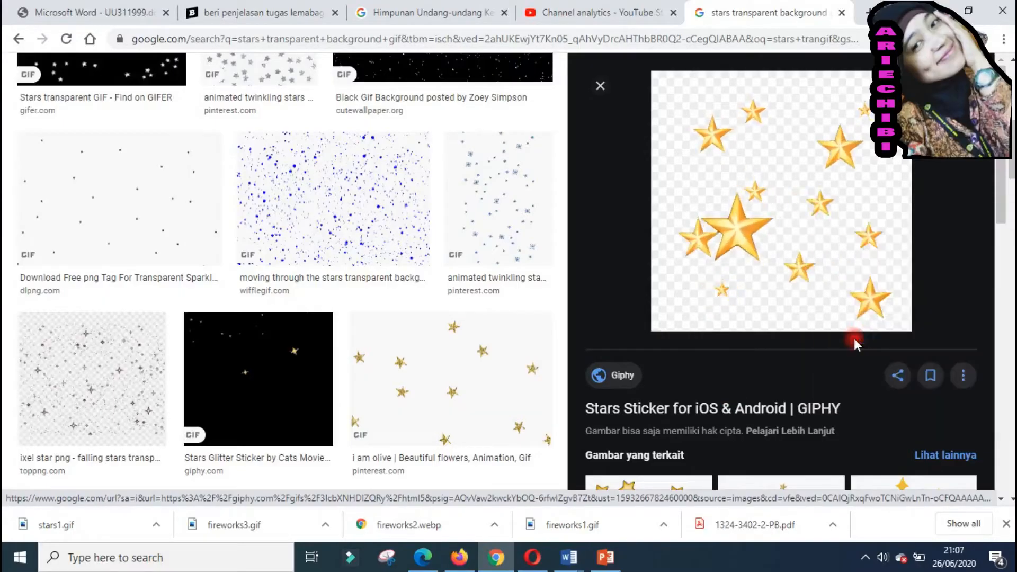
{"action": "type", "text": "s"}
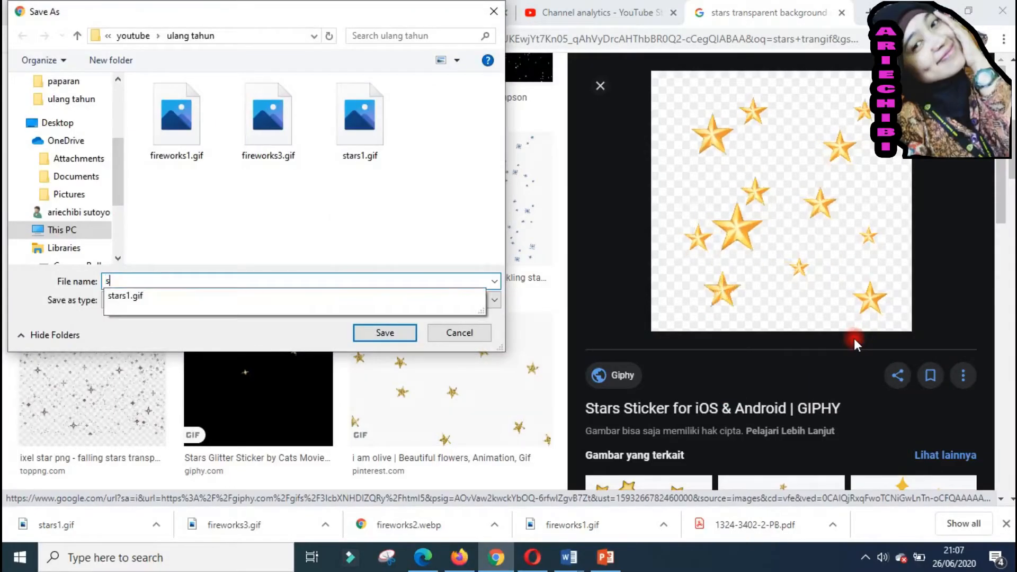
{"action": "type", "text": "tars2"}
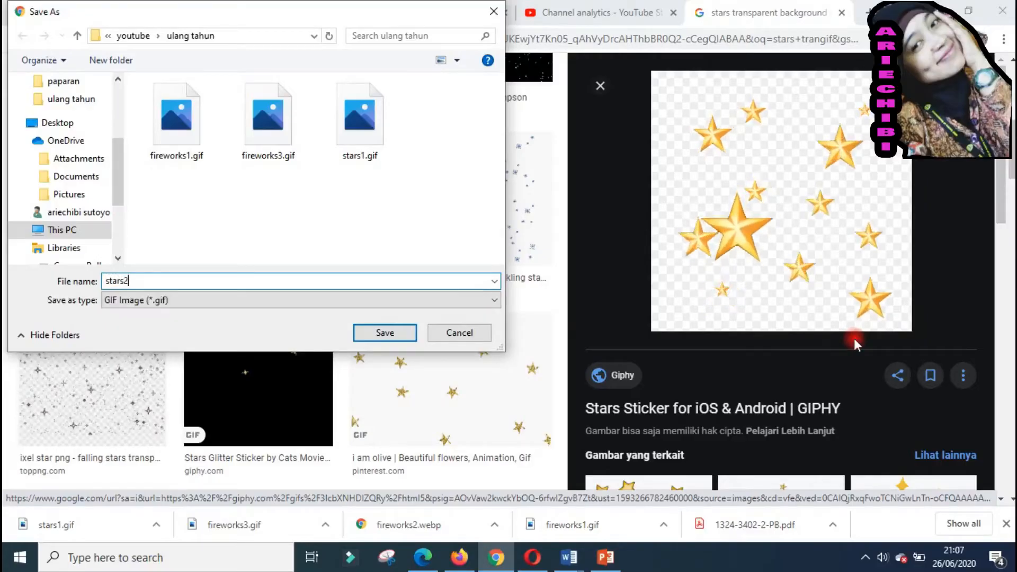
{"action": "key", "text": "Return"}
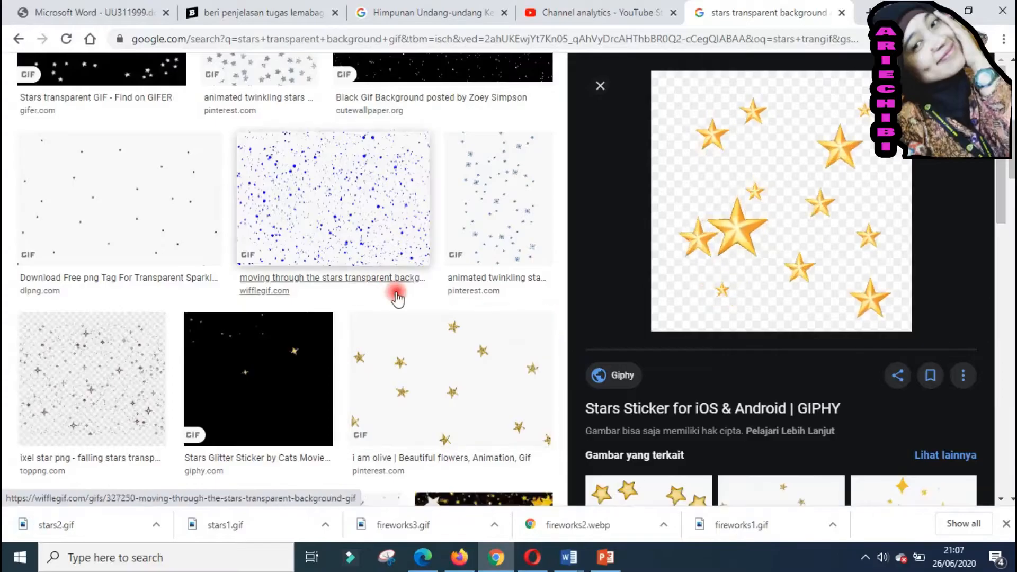
Replace the image search query with the suggested search birthday cake gif.
{"action": "scroll", "coordinate": [399, 301], "scroll_direction": "up", "scroll_amount": 5}
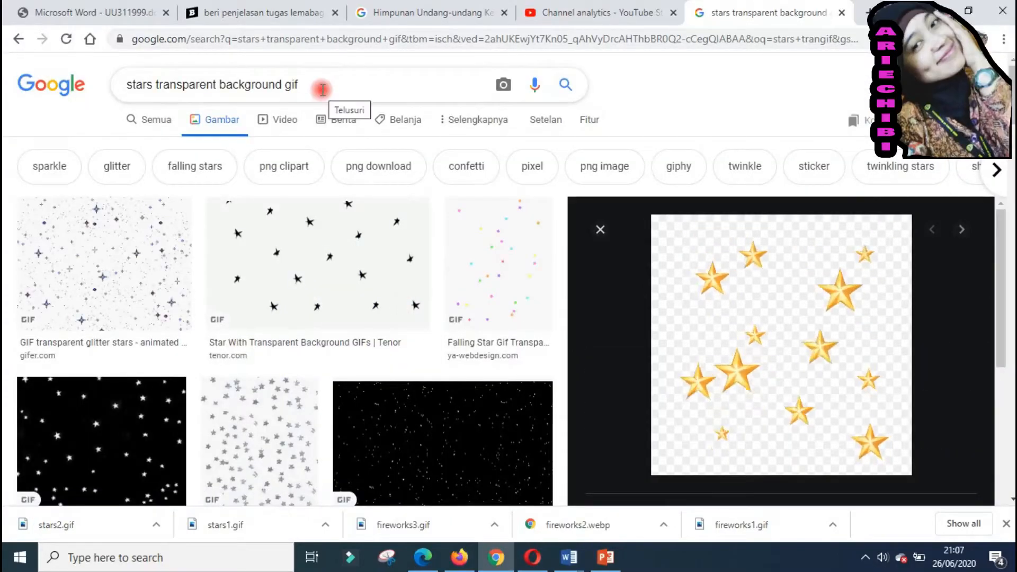
{"action": "left_click_drag", "start_coordinate": [321, 89], "coordinate": [92, 70]}
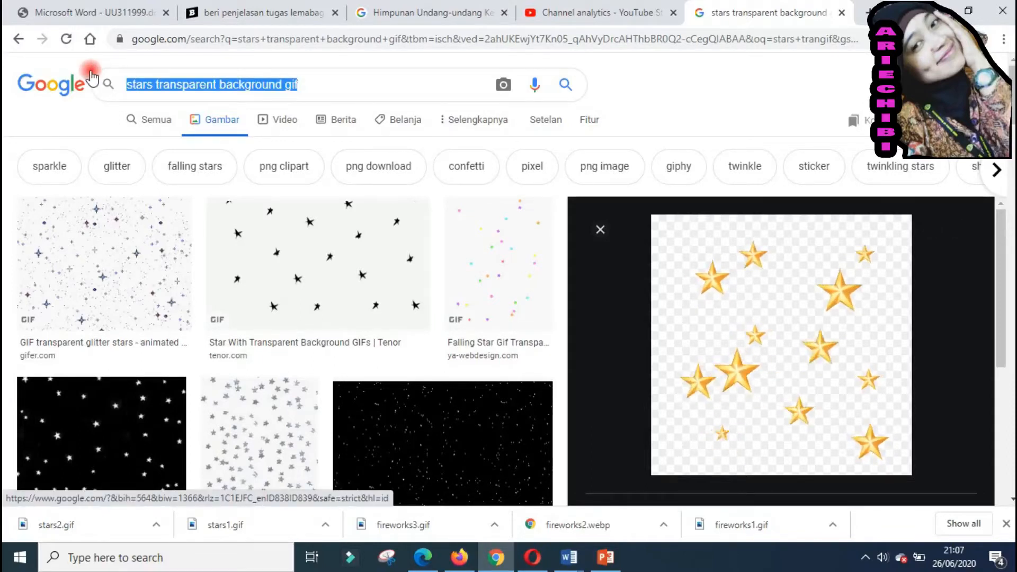
{"action": "type", "text": "birth"}
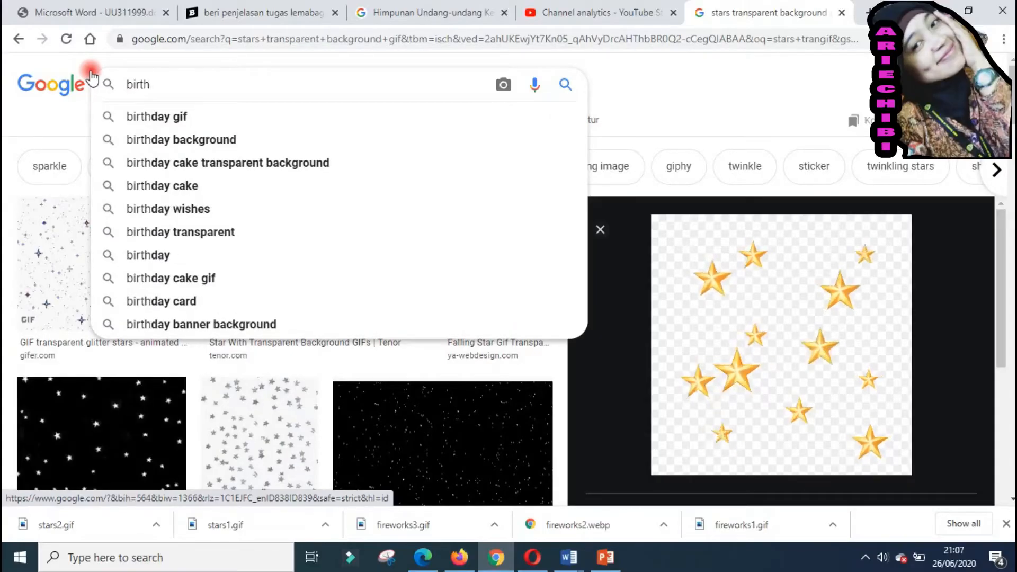
{"action": "key", "text": "Down"}
{"action": "key", "text": "Down"}
{"action": "key", "text": "Down"}
{"action": "key", "text": "Down"}
{"action": "key", "text": "Down"}
{"action": "key", "text": "Down"}
{"action": "key", "text": "Down"}
{"action": "key", "text": "Down"}
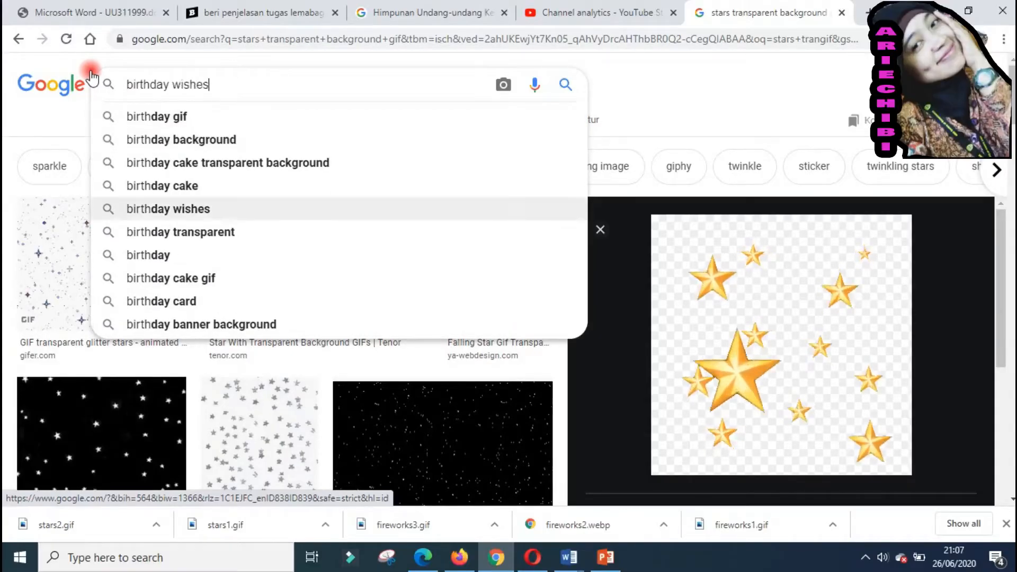
{"action": "key", "text": "Return"}
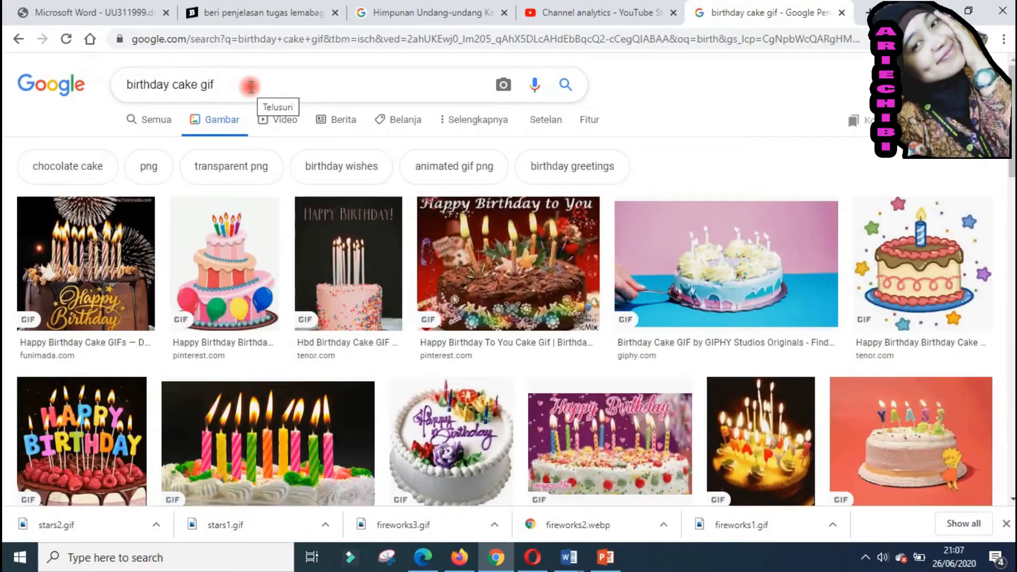
Refine the image search to birthday cake transparent background gif.
{"action": "left_click", "coordinate": [202, 87]}
{"action": "type", "text": "tra"}
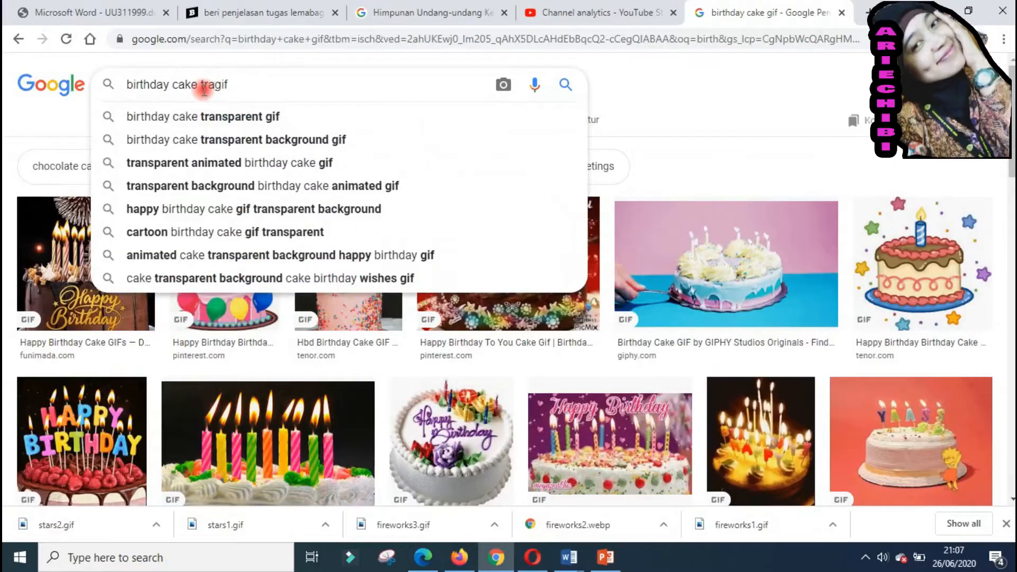
{"action": "key", "text": "Down"}
{"action": "key", "text": "Down"}
{"action": "key", "text": "Return"}
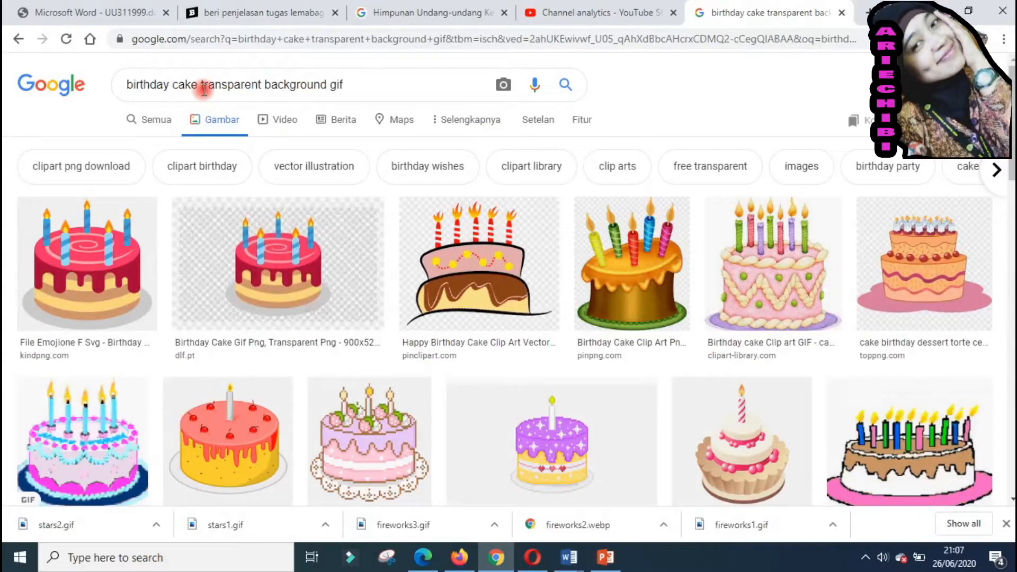
Preview the PinClipart, Gifer and Gfycat birthday cake images to compare them.
{"action": "left_click", "coordinate": [461, 291]}
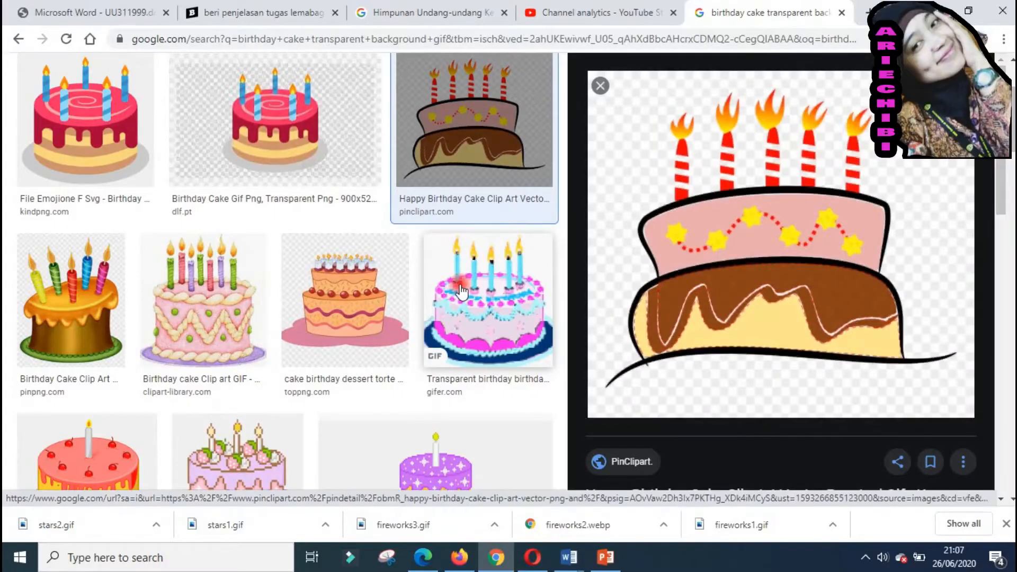
{"action": "left_click", "coordinate": [517, 300]}
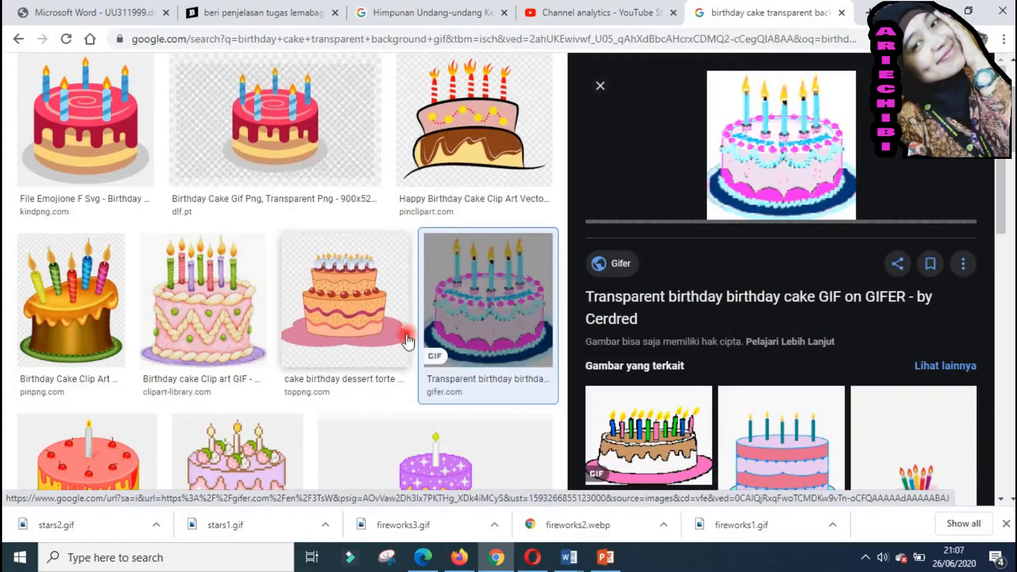
{"action": "scroll", "coordinate": [407, 342], "scroll_direction": "down", "scroll_amount": 2}
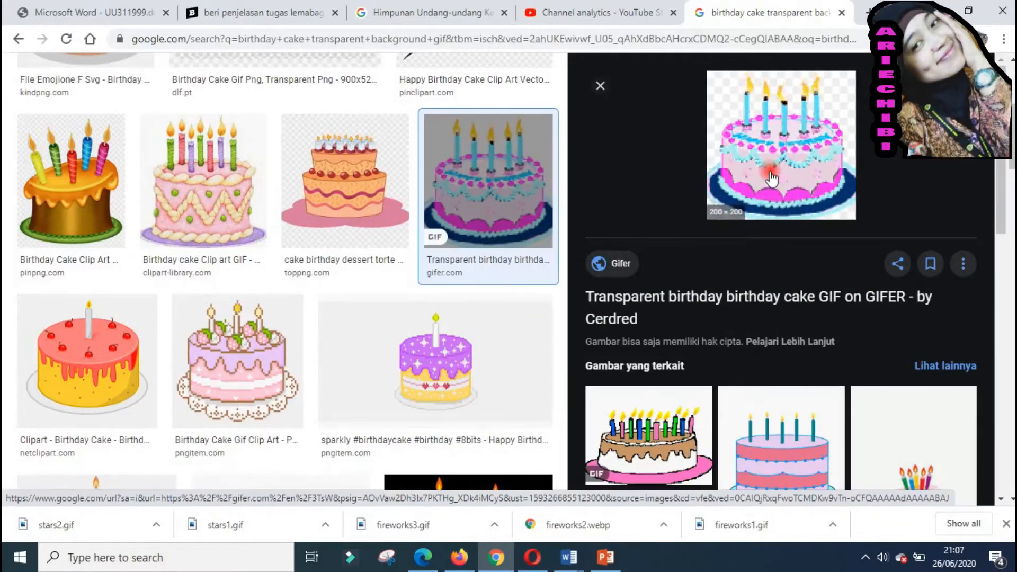
{"action": "left_click", "coordinate": [787, 426]}
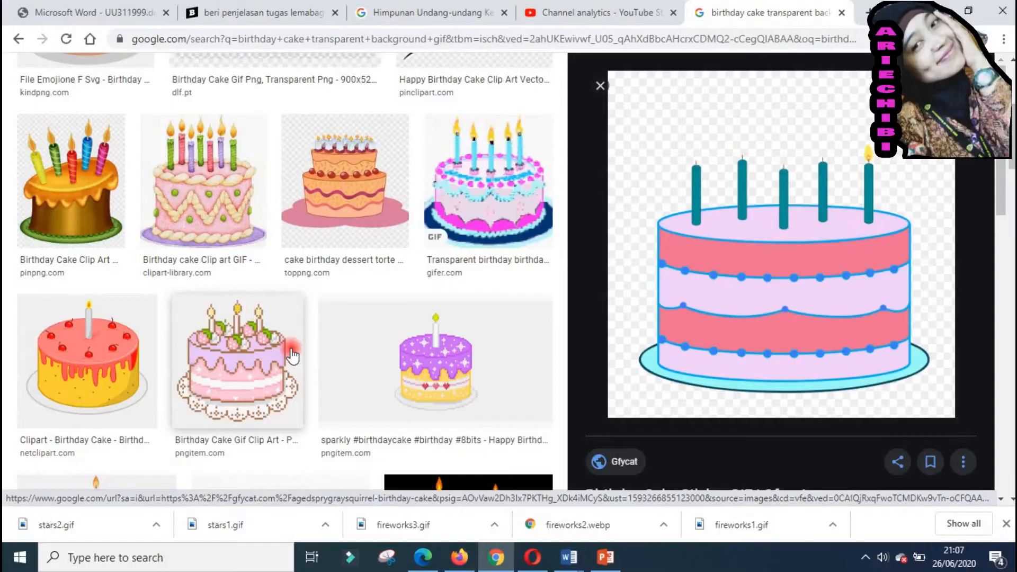
Preview the WebStockReview animated cake with a cut slice and save it as cake1 in the ulang tahun folder.
{"action": "scroll", "coordinate": [292, 356], "scroll_direction": "down", "scroll_amount": 6}
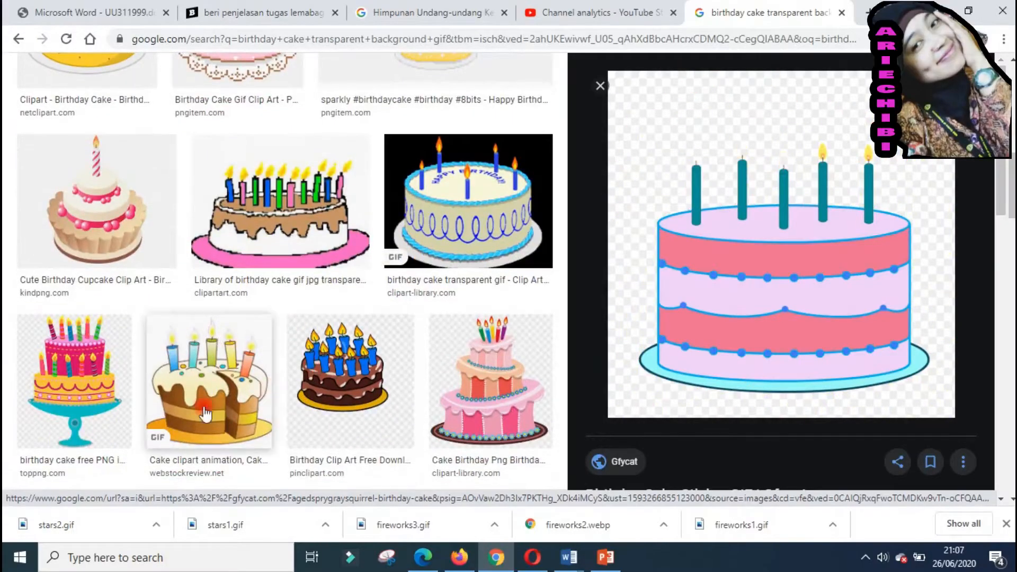
{"action": "left_click", "coordinate": [206, 413]}
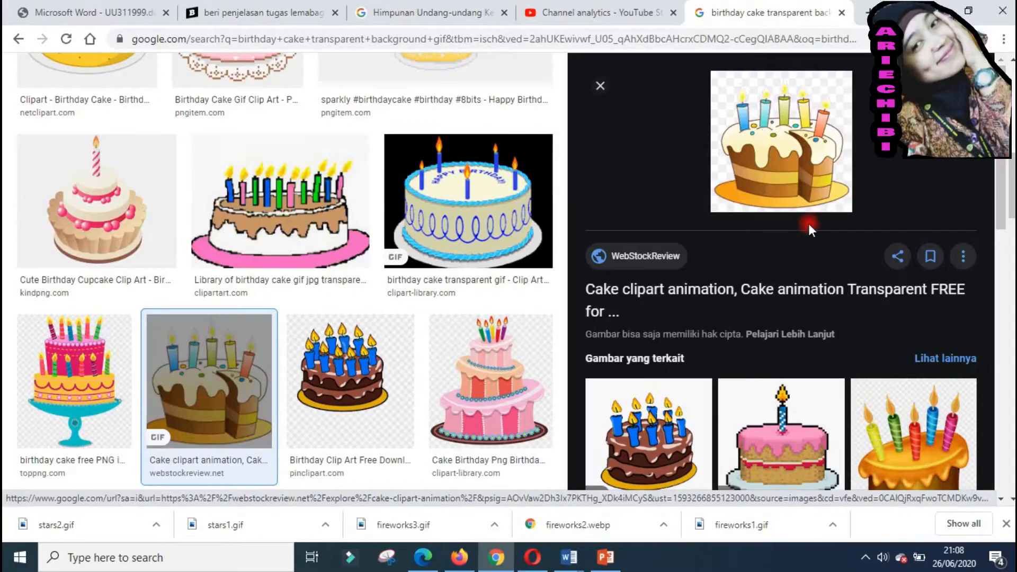
{"action": "right_click", "coordinate": [790, 151]}
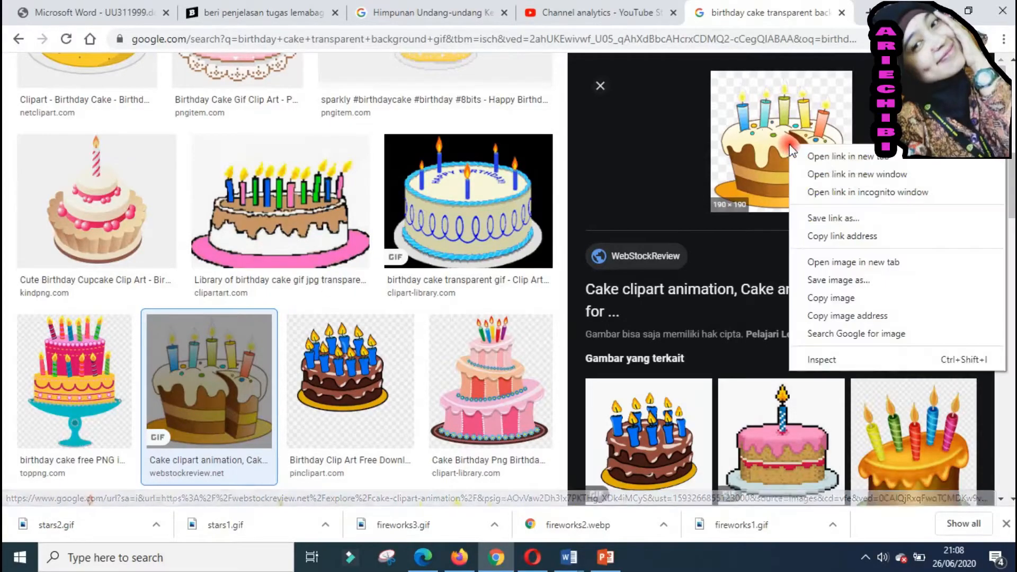
{"action": "left_click", "coordinate": [845, 279]}
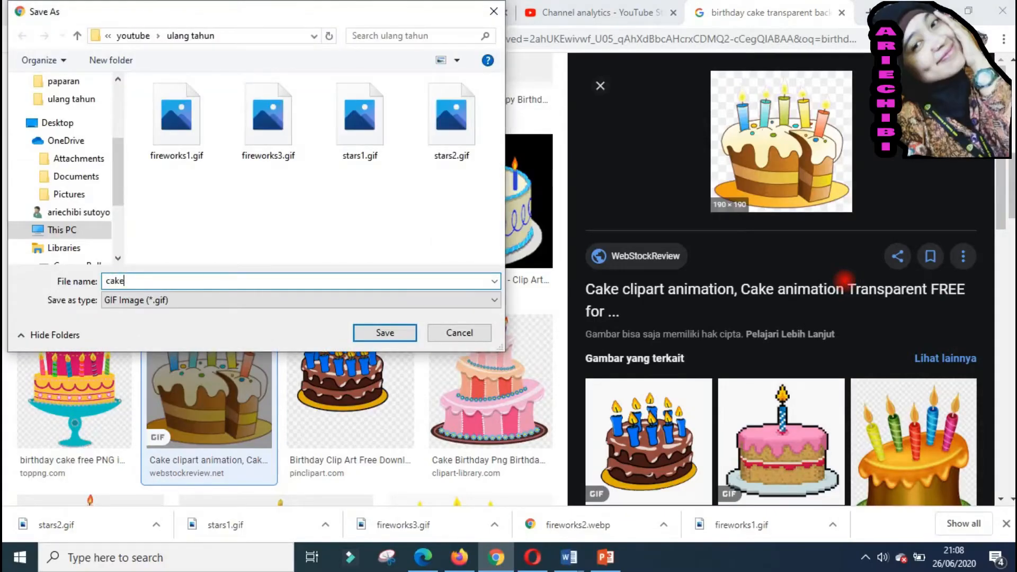
{"action": "key", "text": "Return"}
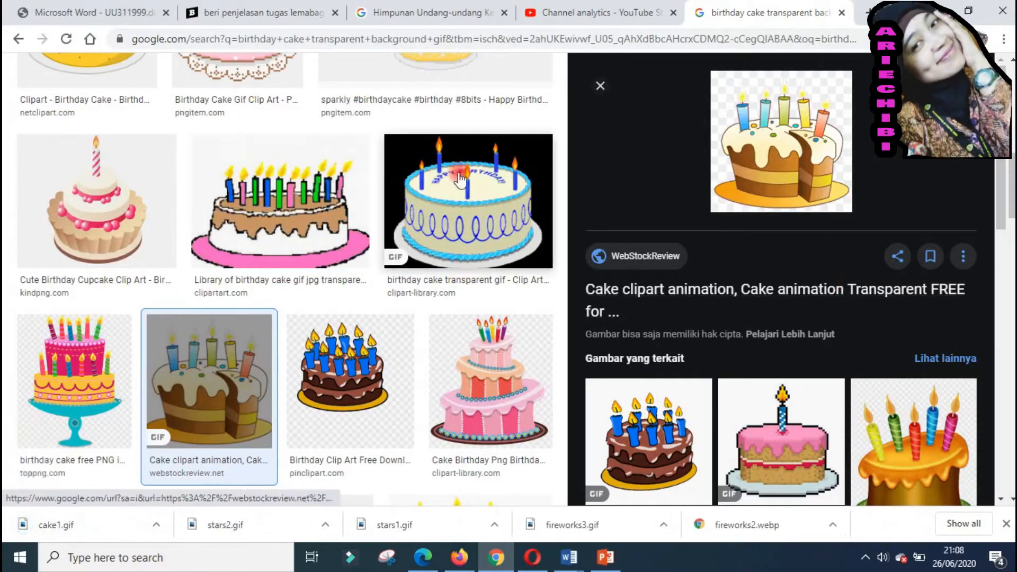
Close the cake preview and search for images of confetti transparent background.
{"action": "scroll", "coordinate": [447, 245], "scroll_direction": "up", "scroll_amount": 5}
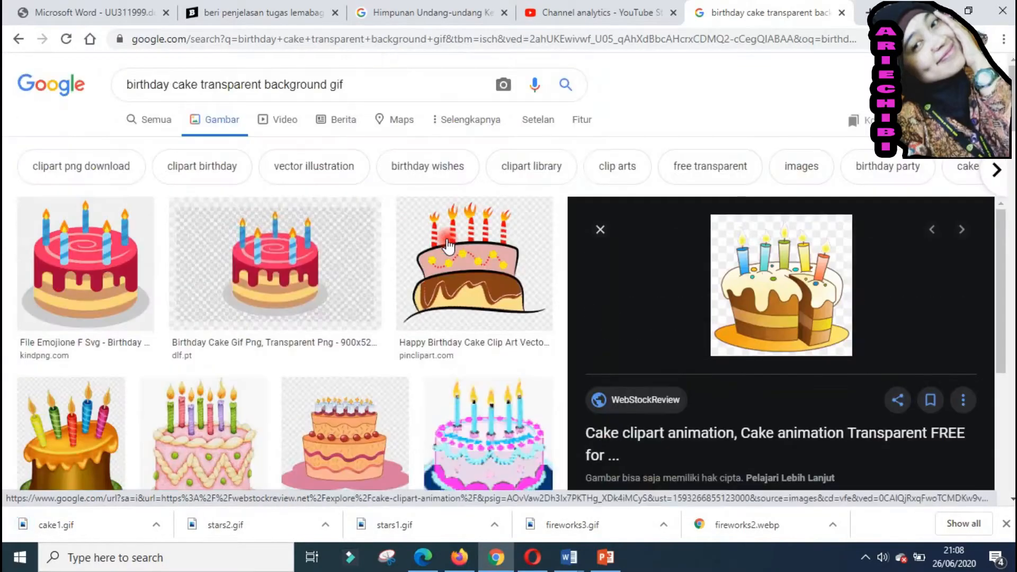
{"action": "left_click", "coordinate": [599, 229]}
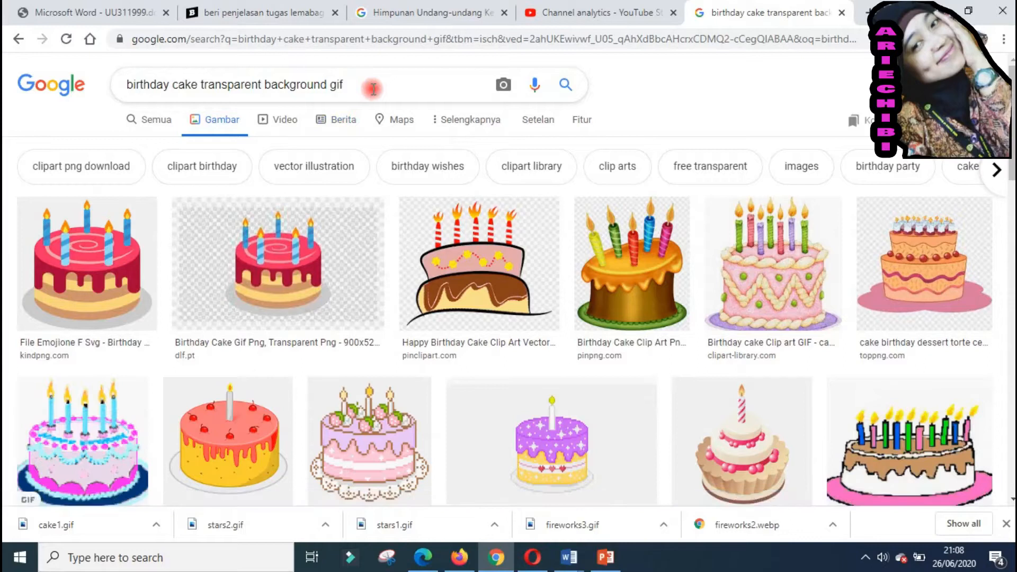
{"action": "left_click_drag", "start_coordinate": [373, 88], "coordinate": [189, 91]}
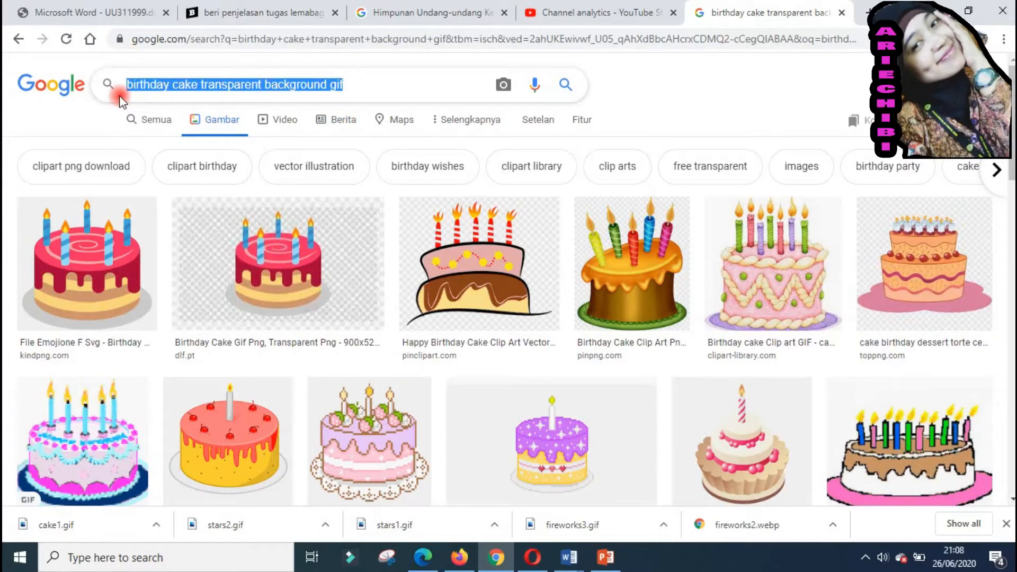
{"action": "type", "text": "co"}
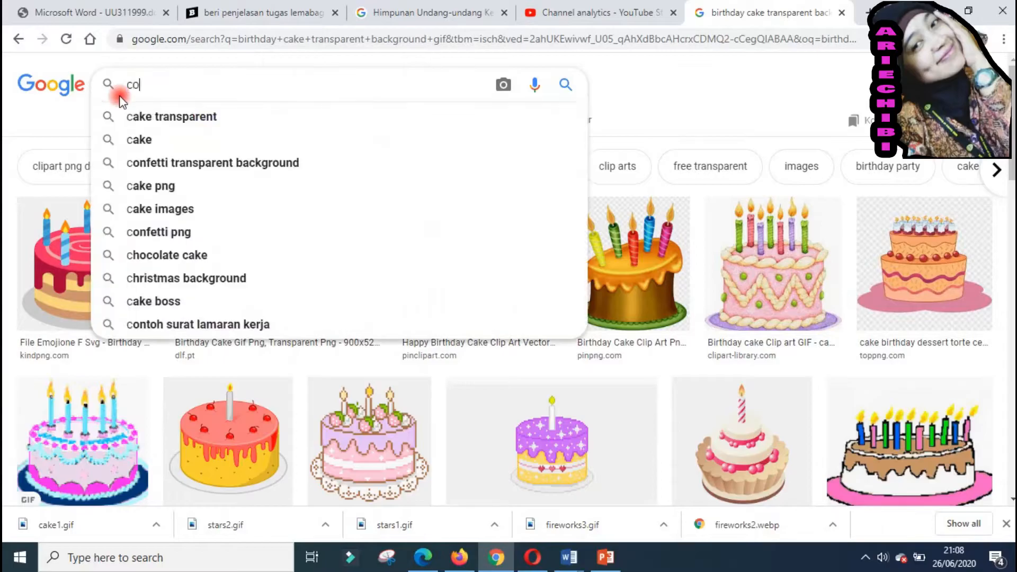
{"action": "type", "text": "nfetti"}
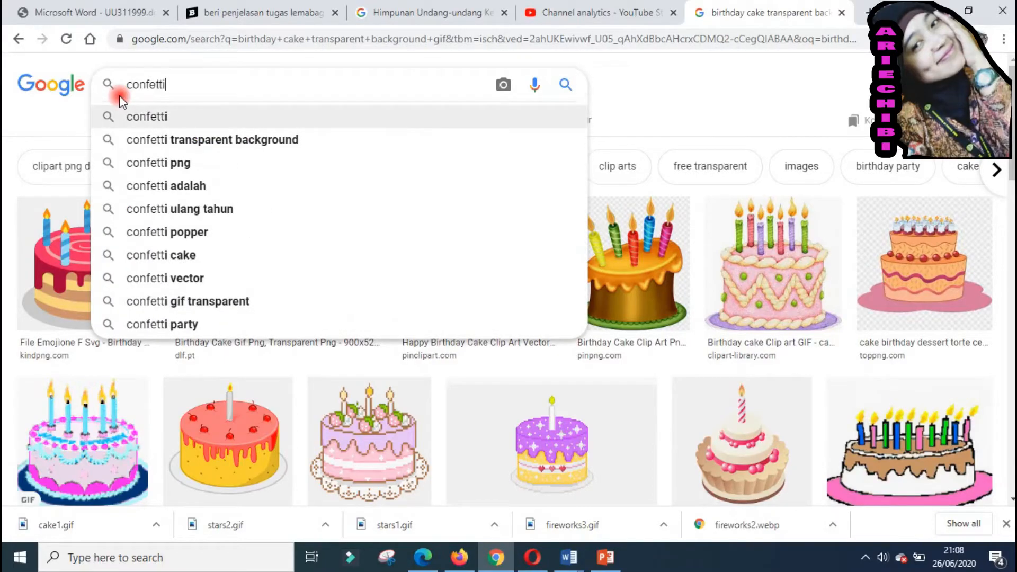
{"action": "key", "text": "Down"}
{"action": "key", "text": "Return"}
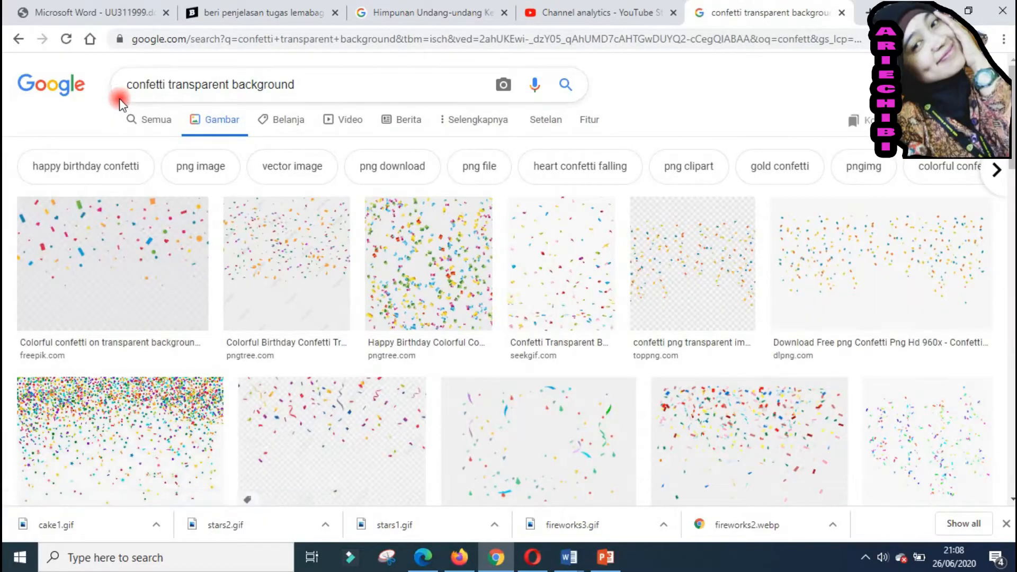
Preview the 123RF colorful confetti image and refine the image search to confetti transparent background gif.
{"action": "left_click", "coordinate": [324, 410]}
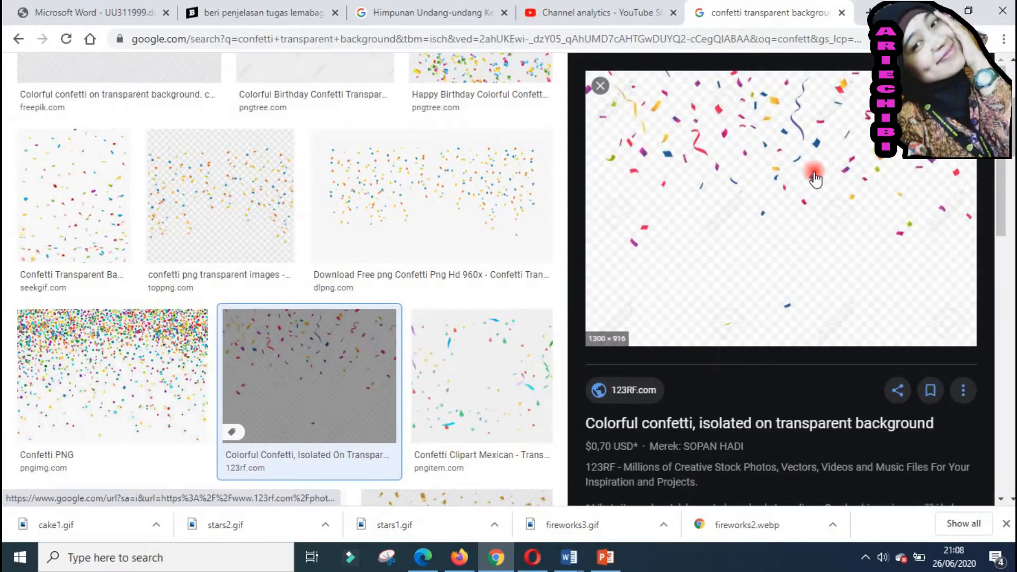
{"action": "scroll", "coordinate": [363, 326], "scroll_direction": "up", "scroll_amount": 5}
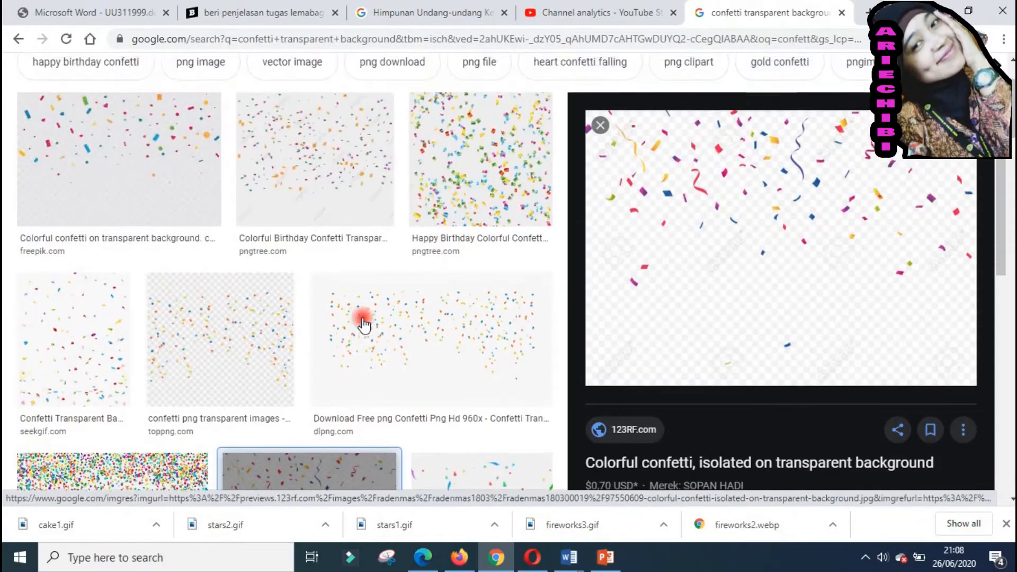
{"action": "left_click", "coordinate": [321, 84]}
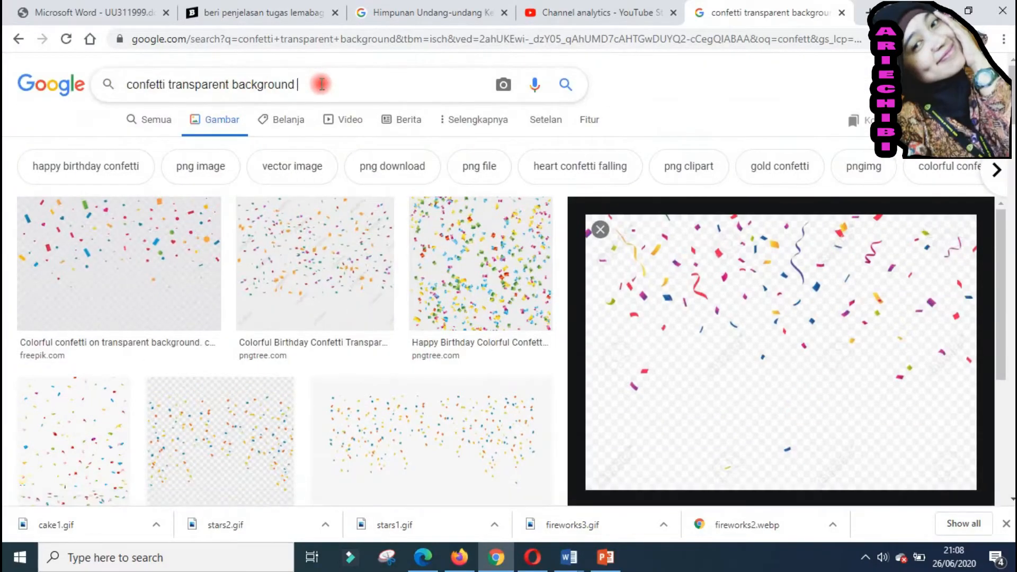
{"action": "type", "text": "gif"}
{"action": "key", "text": "Return"}
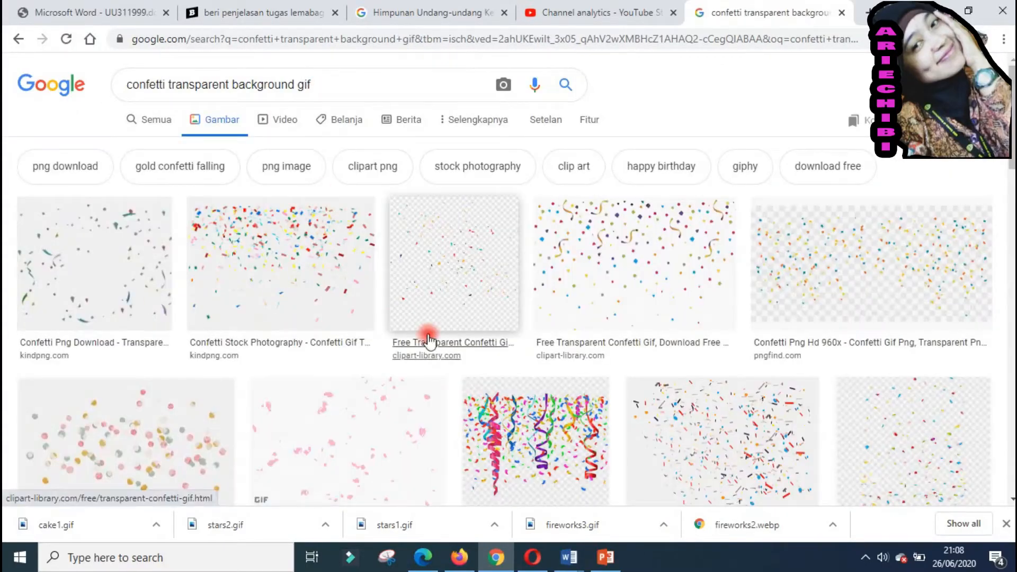
Preview the two Clipart Library confetti images and the kindpng Confetti Stock Photography image to compare them.
{"action": "scroll", "coordinate": [424, 333], "scroll_direction": "down", "scroll_amount": 1}
{"action": "left_click", "coordinate": [602, 208]}
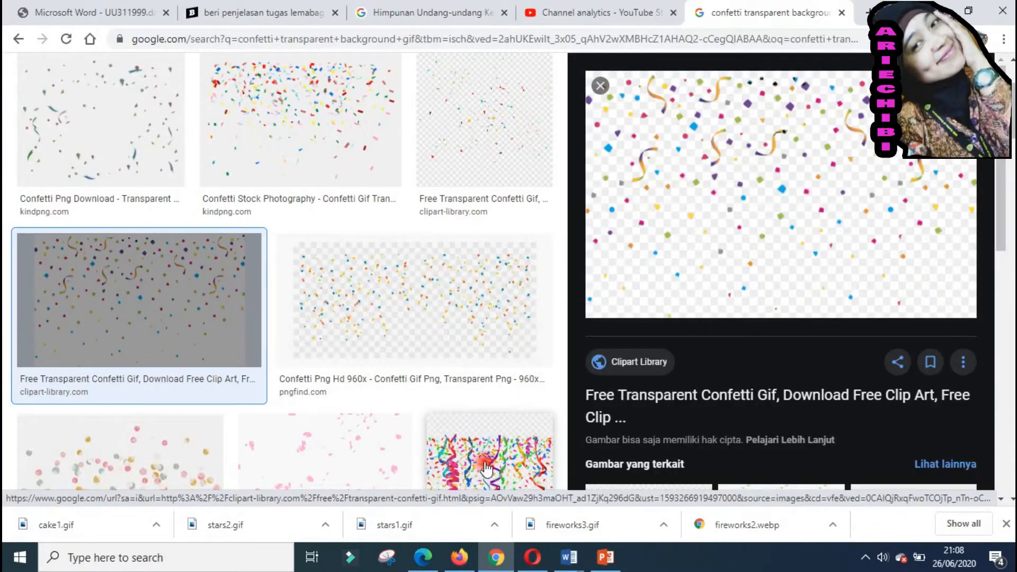
{"action": "left_click", "coordinate": [463, 164]}
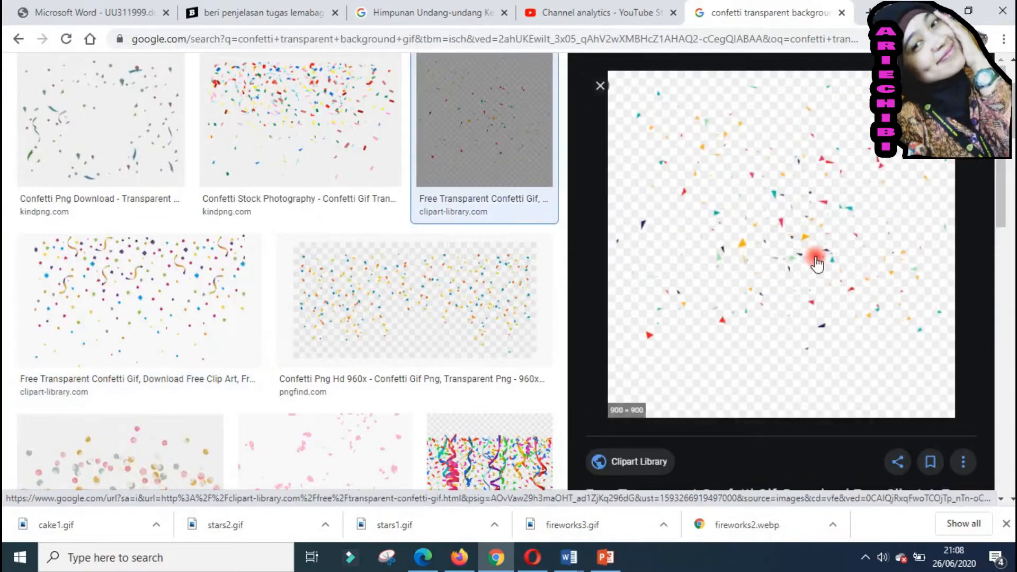
{"action": "scroll", "coordinate": [302, 196], "scroll_direction": "up", "scroll_amount": 3}
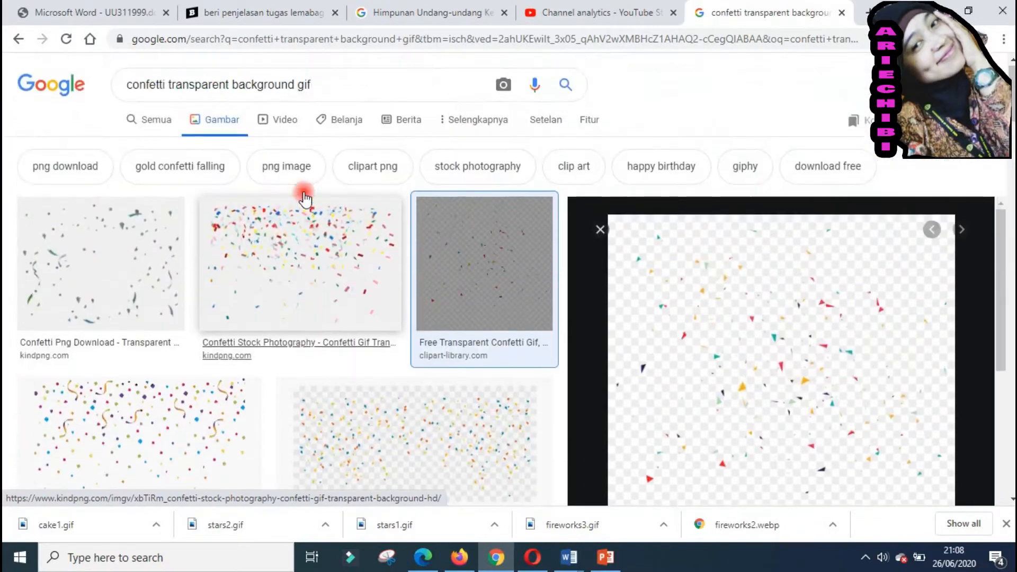
{"action": "left_click", "coordinate": [308, 291]}
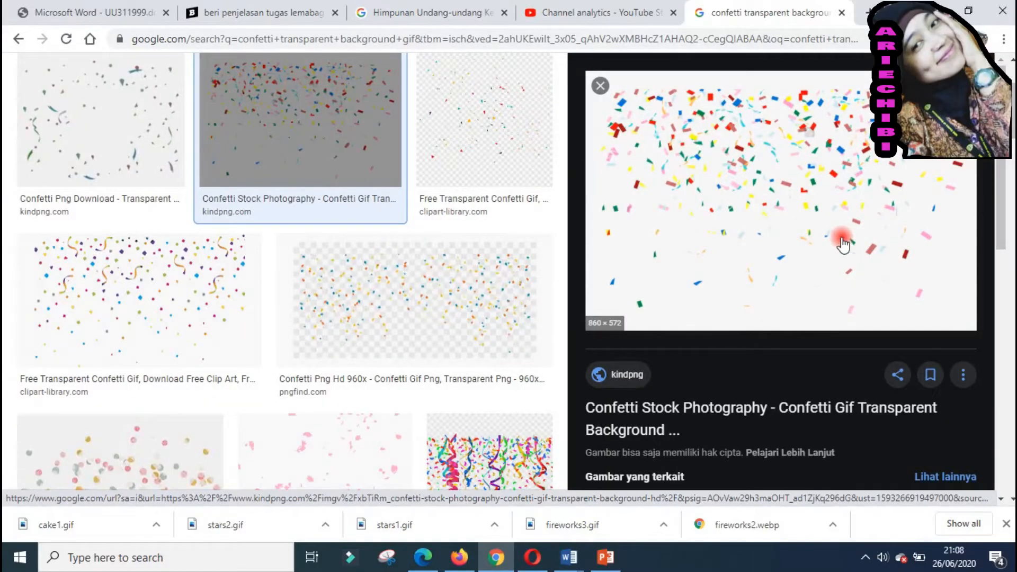
Preview the kindpng Confetti Gif Transparent Background and the PngFind confetti with gold streamers, and browse further confetti results.
{"action": "scroll", "coordinate": [292, 297], "scroll_direction": "down", "scroll_amount": 2}
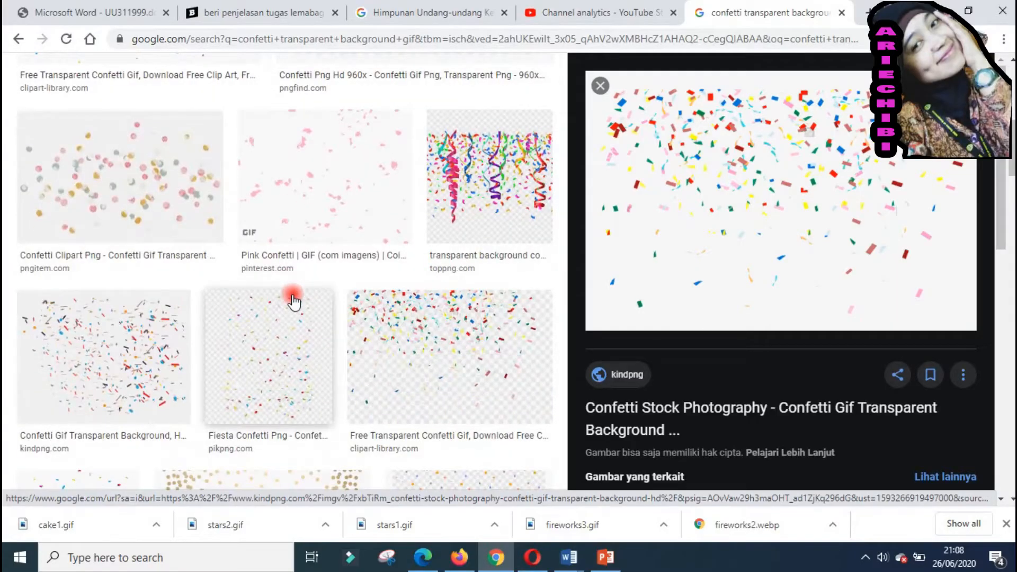
{"action": "left_click", "coordinate": [127, 351]}
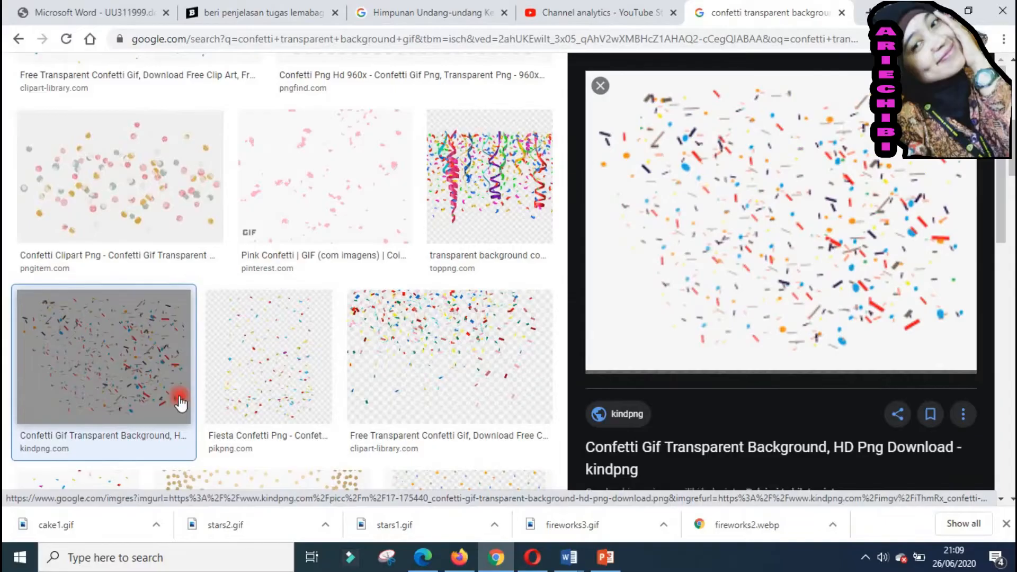
{"action": "scroll", "coordinate": [181, 402], "scroll_direction": "down", "scroll_amount": 6}
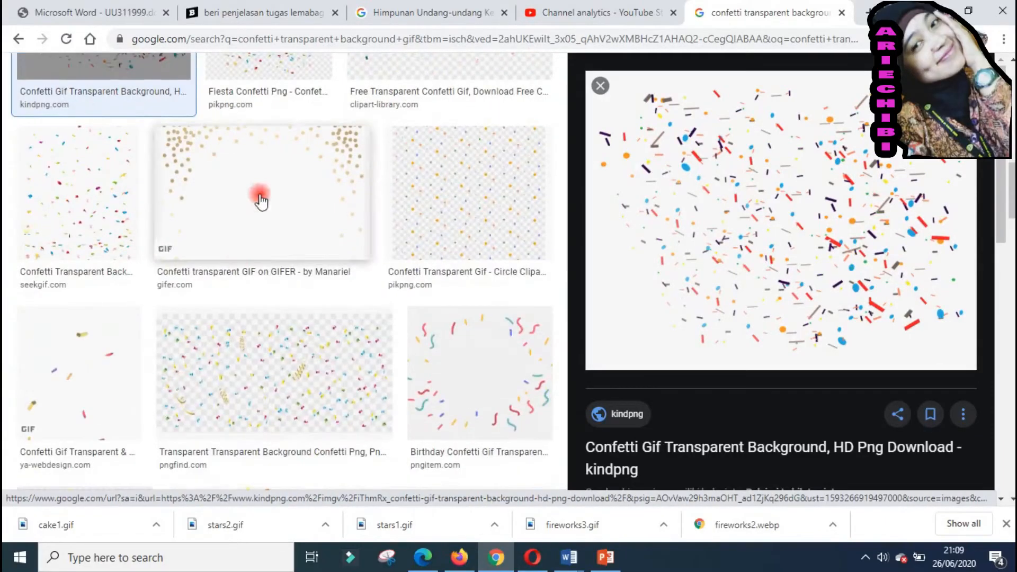
{"action": "left_click", "coordinate": [310, 375]}
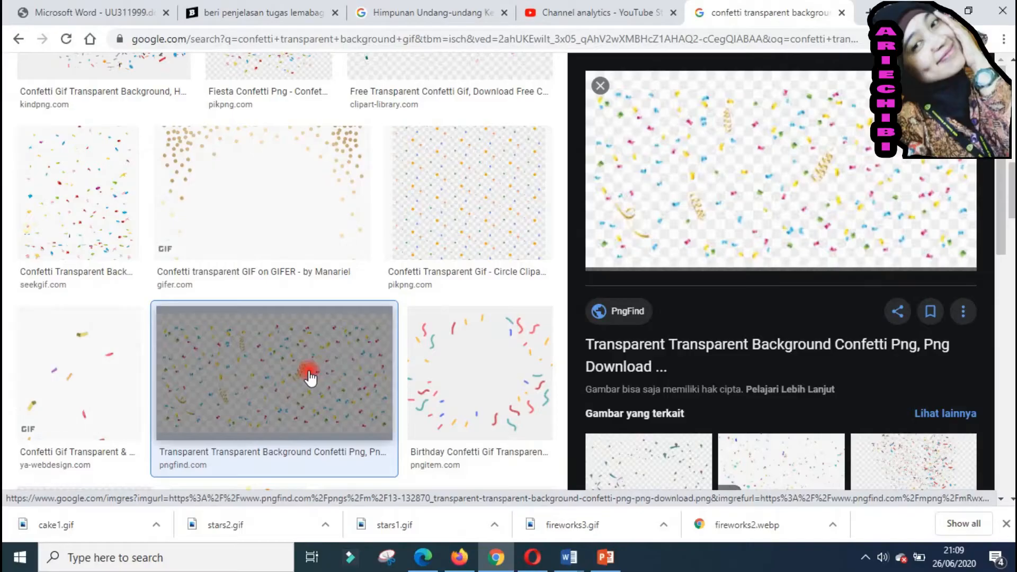
{"action": "scroll", "coordinate": [311, 378], "scroll_direction": "down", "scroll_amount": 4}
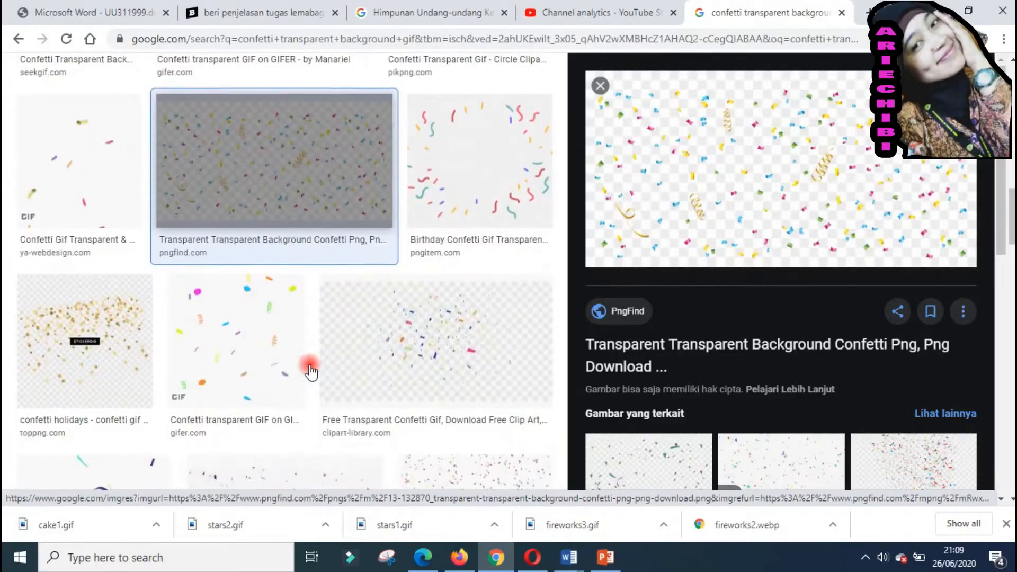
{"action": "scroll", "coordinate": [310, 370], "scroll_direction": "down", "scroll_amount": 4}
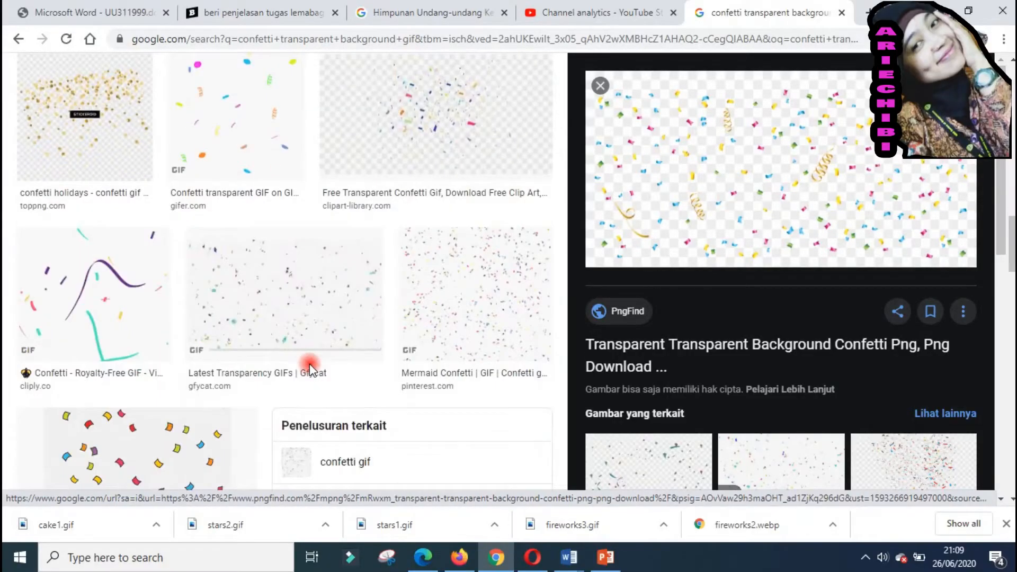
{"action": "scroll", "coordinate": [310, 372], "scroll_direction": "down", "scroll_amount": 3}
{"action": "scroll", "coordinate": [311, 372], "scroll_direction": "down", "scroll_amount": 10}
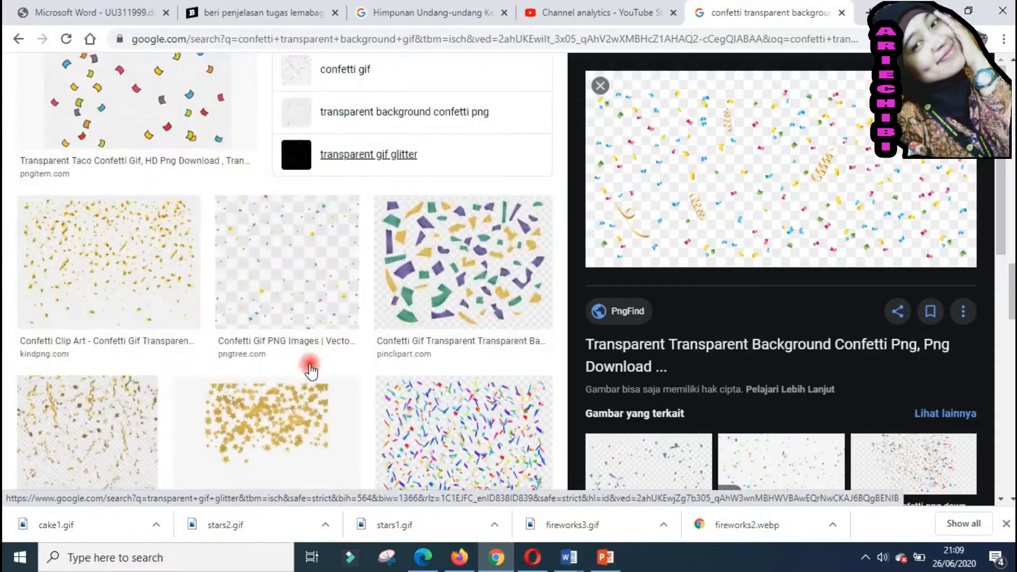
{"action": "scroll", "coordinate": [310, 370], "scroll_direction": "up", "scroll_amount": 15}
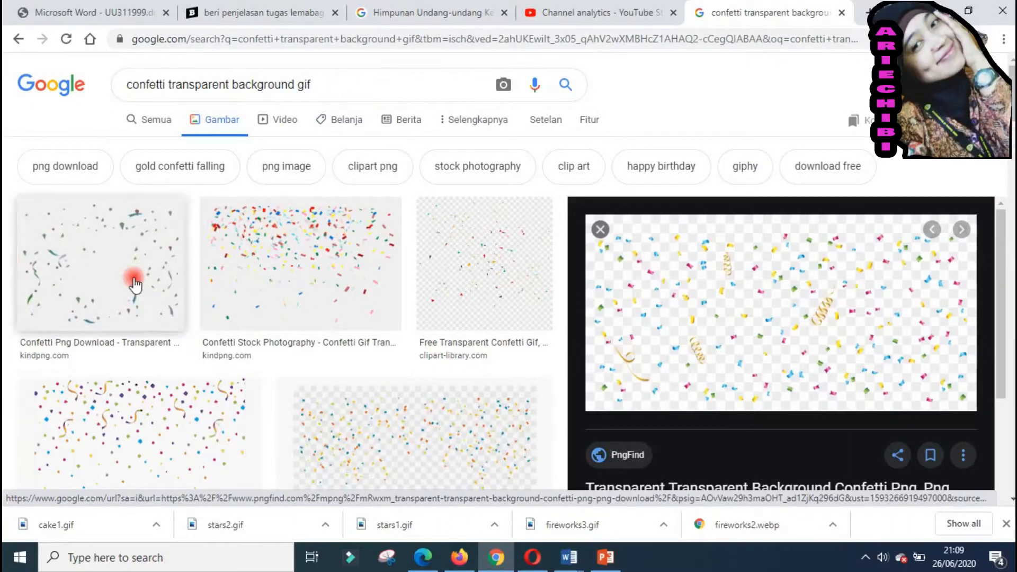
Preview the kindpng Confetti Png Download and PngFind Confetti Png Hd 960x images, and examine the remaining results for animated confetti.
{"action": "left_click", "coordinate": [135, 285]}
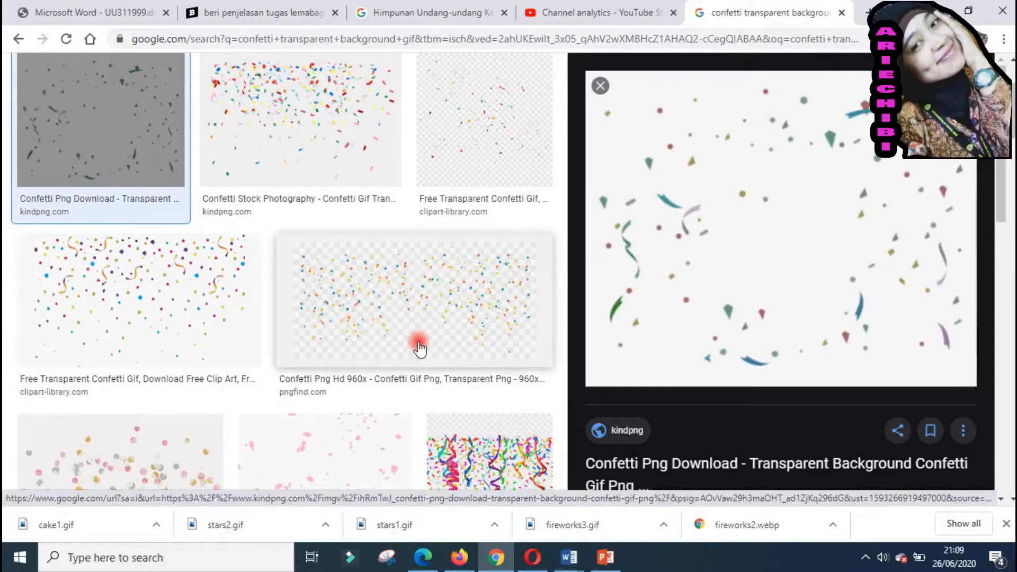
{"action": "left_click", "coordinate": [451, 329]}
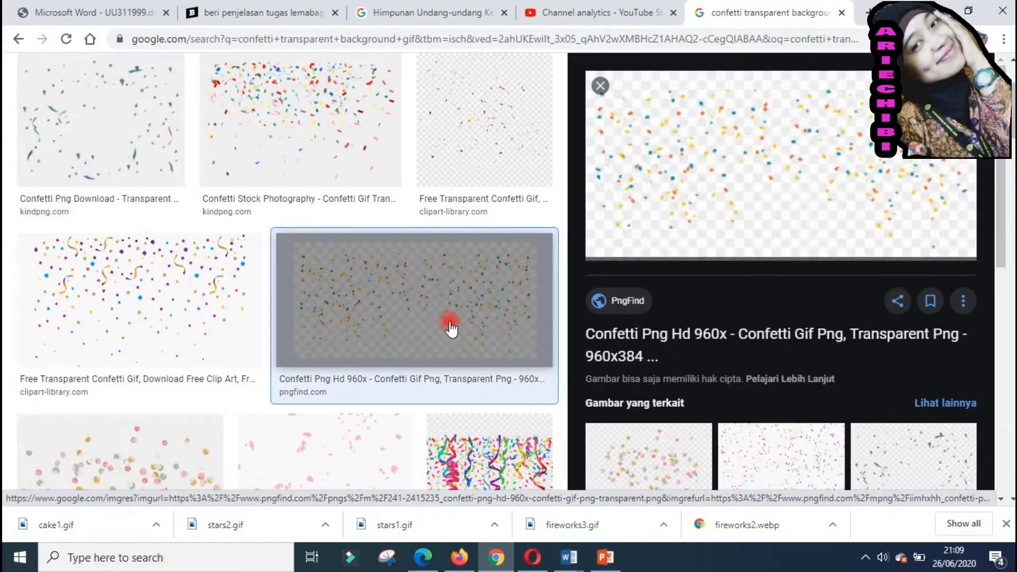
{"action": "scroll", "coordinate": [813, 446], "scroll_direction": "down", "scroll_amount": 3}
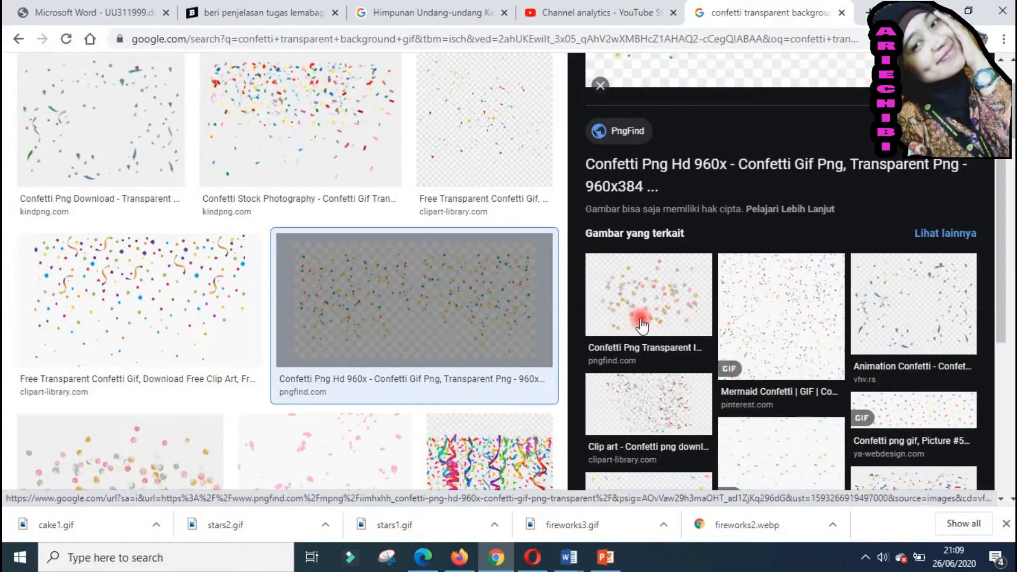
{"action": "scroll", "coordinate": [333, 440], "scroll_direction": "down", "scroll_amount": 3}
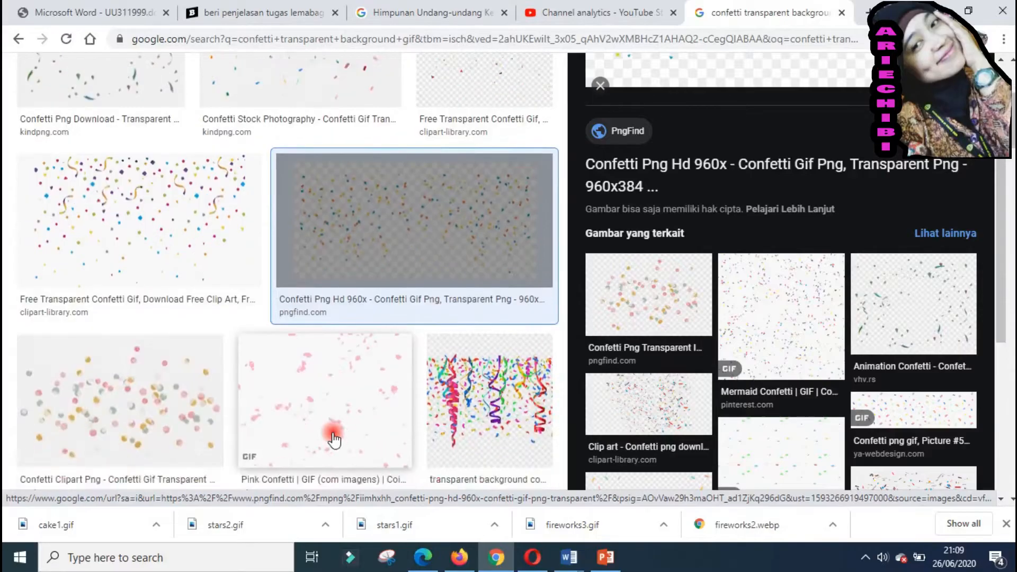
{"action": "scroll", "coordinate": [333, 439], "scroll_direction": "down", "scroll_amount": 6}
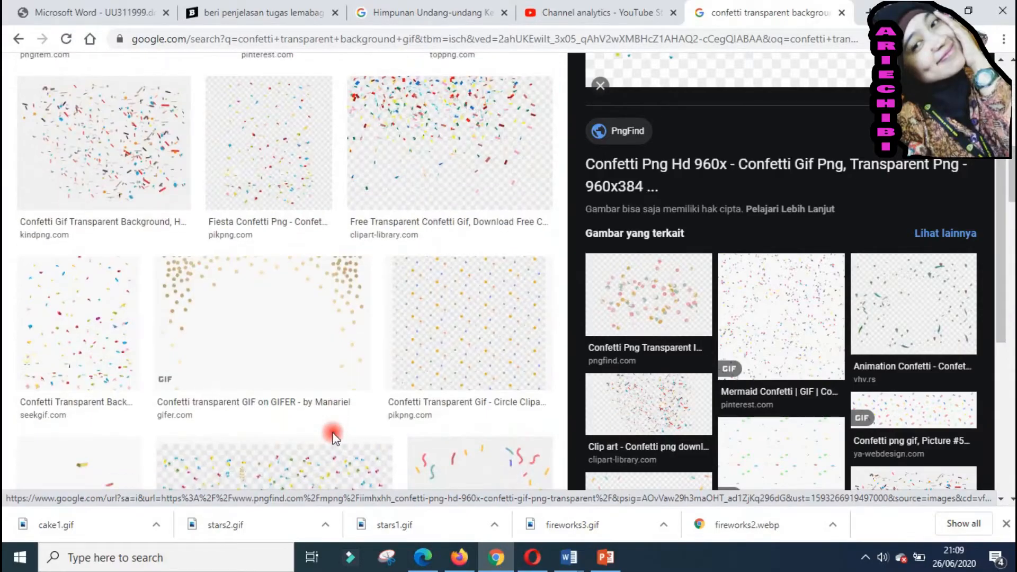
{"action": "scroll", "coordinate": [333, 439], "scroll_direction": "down", "scroll_amount": 6}
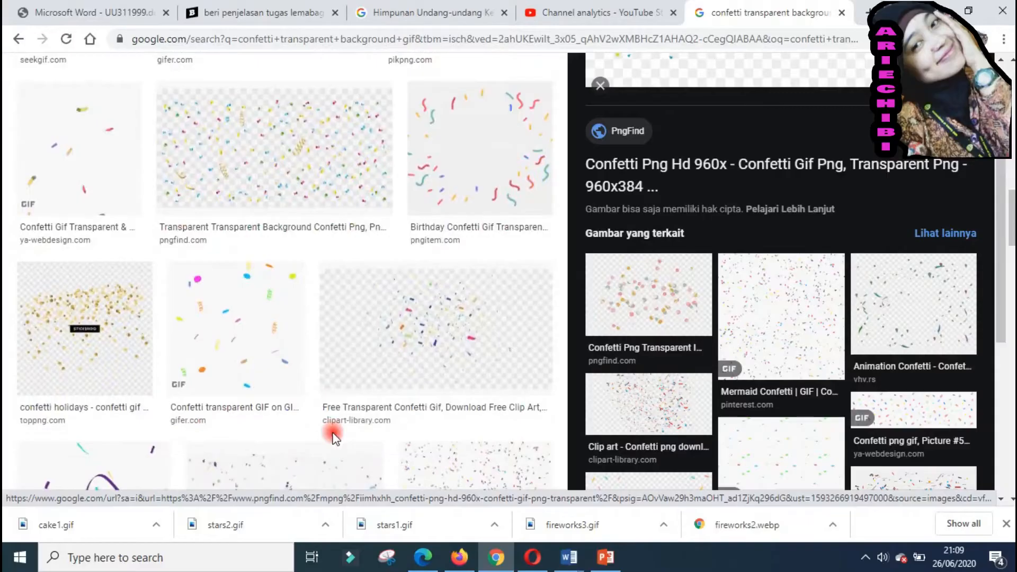
{"action": "scroll", "coordinate": [333, 439], "scroll_direction": "down", "scroll_amount": 8}
{"action": "scroll", "coordinate": [334, 439], "scroll_direction": "down", "scroll_amount": 6}
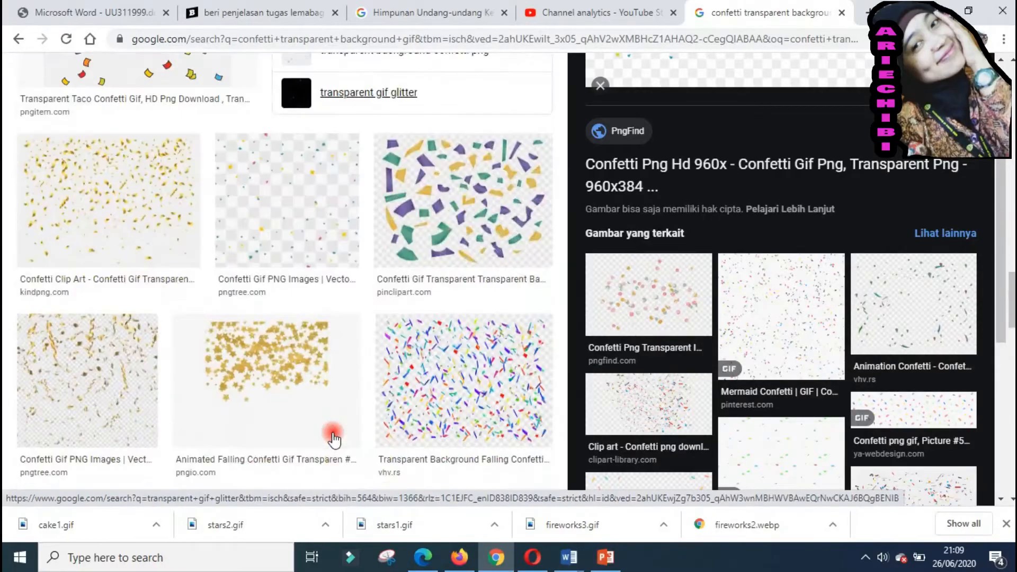
{"action": "scroll", "coordinate": [333, 440], "scroll_direction": "up", "scroll_amount": 2}
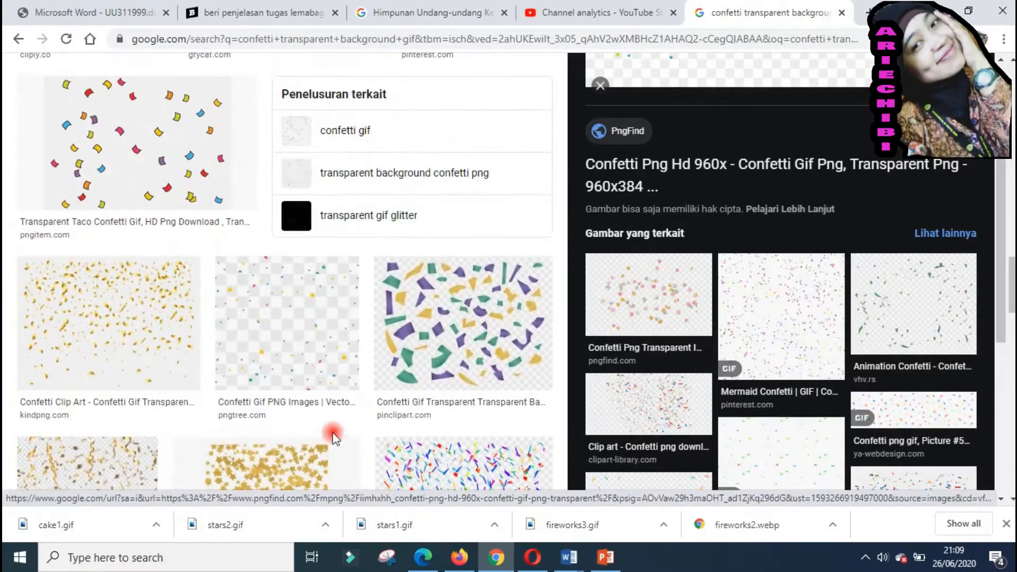
{"action": "scroll", "coordinate": [333, 439], "scroll_direction": "down", "scroll_amount": 6}
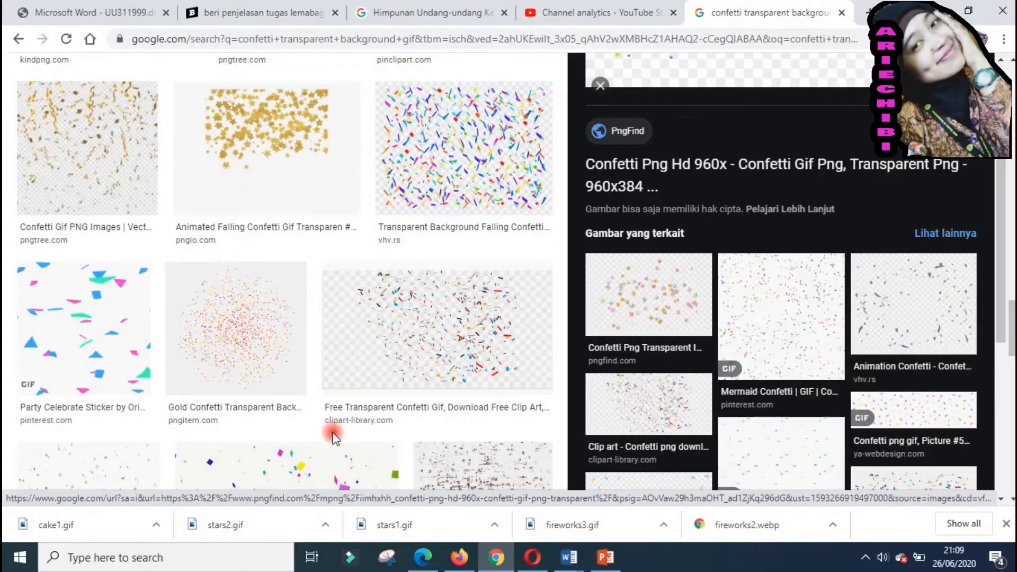
{"action": "scroll", "coordinate": [333, 439], "scroll_direction": "down", "scroll_amount": 6}
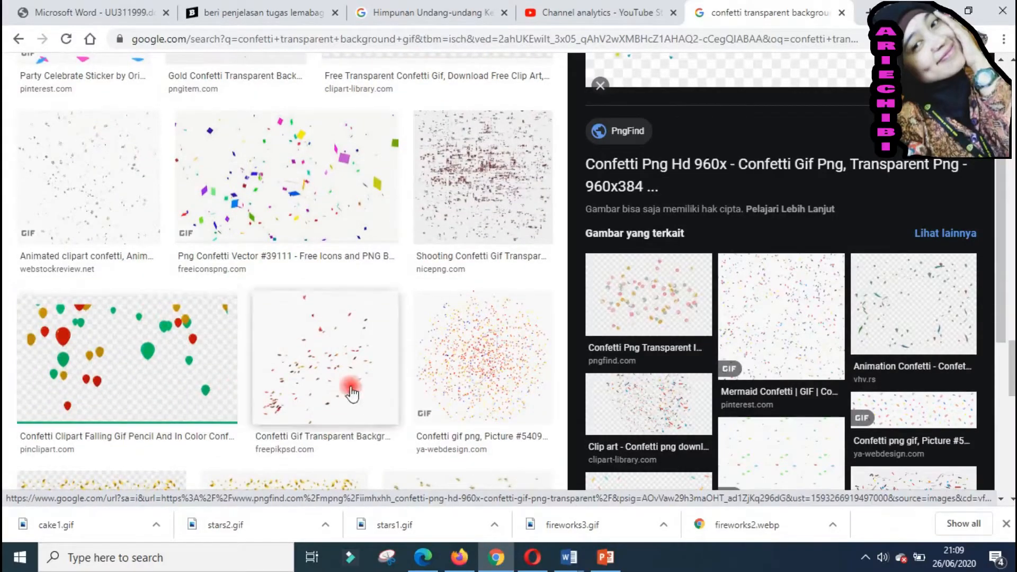
Preview the PinClipart falling balloons image and the Vippng gold confetti image.
{"action": "left_click", "coordinate": [176, 358]}
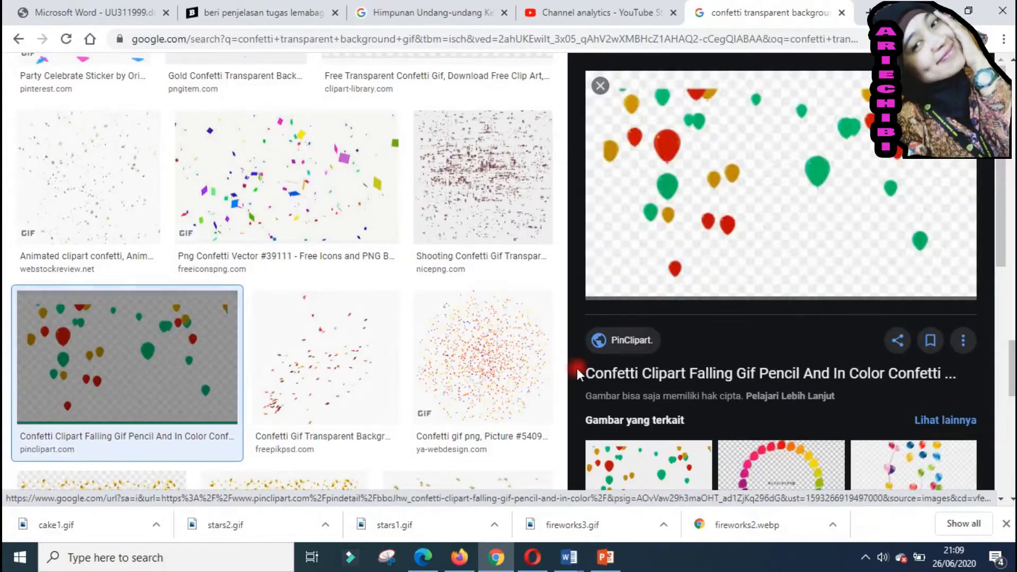
{"action": "scroll", "coordinate": [316, 337], "scroll_direction": "down", "scroll_amount": 5}
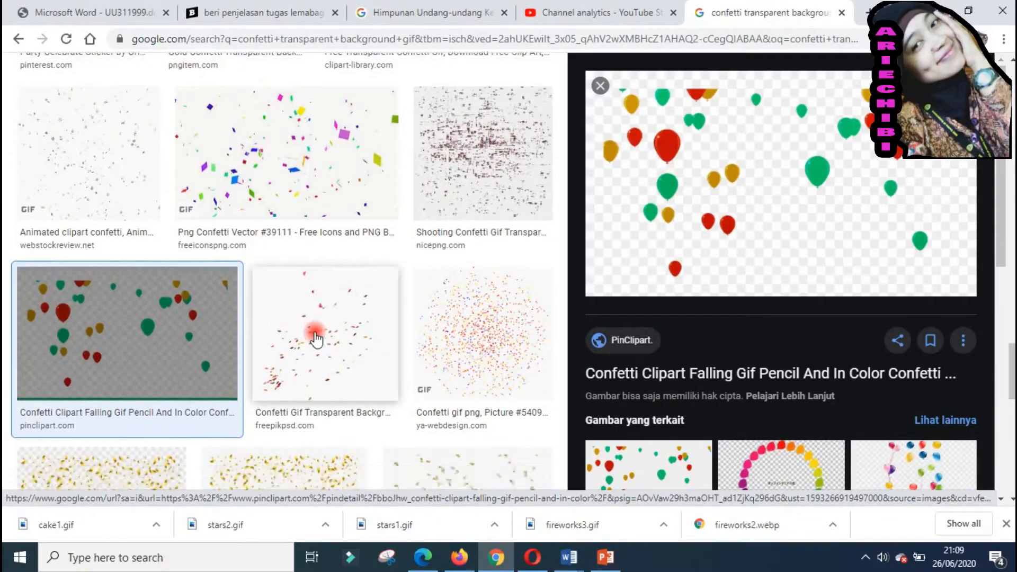
{"action": "left_click", "coordinate": [316, 337]}
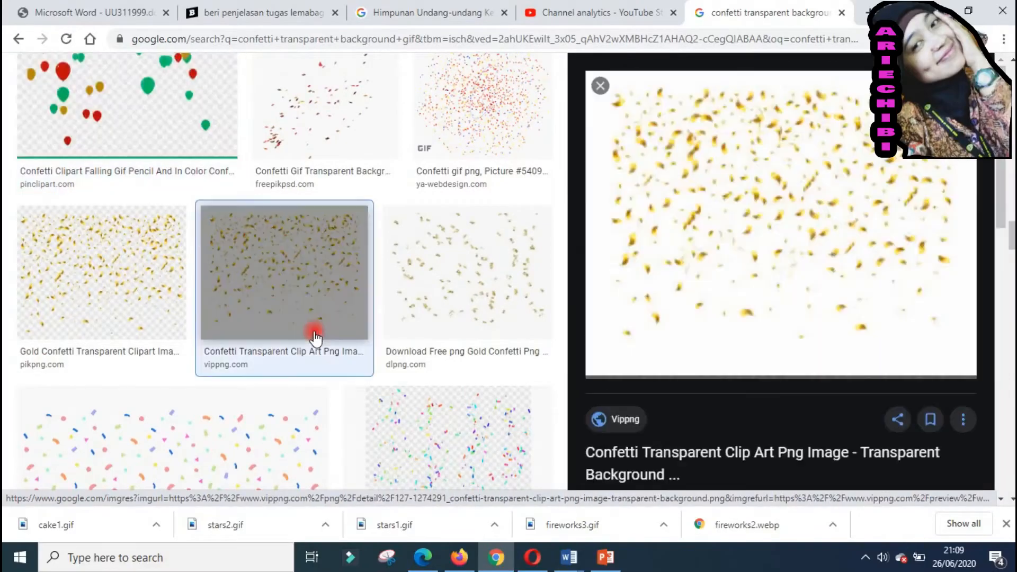
{"action": "scroll", "coordinate": [466, 297], "scroll_direction": "up", "scroll_amount": 10}
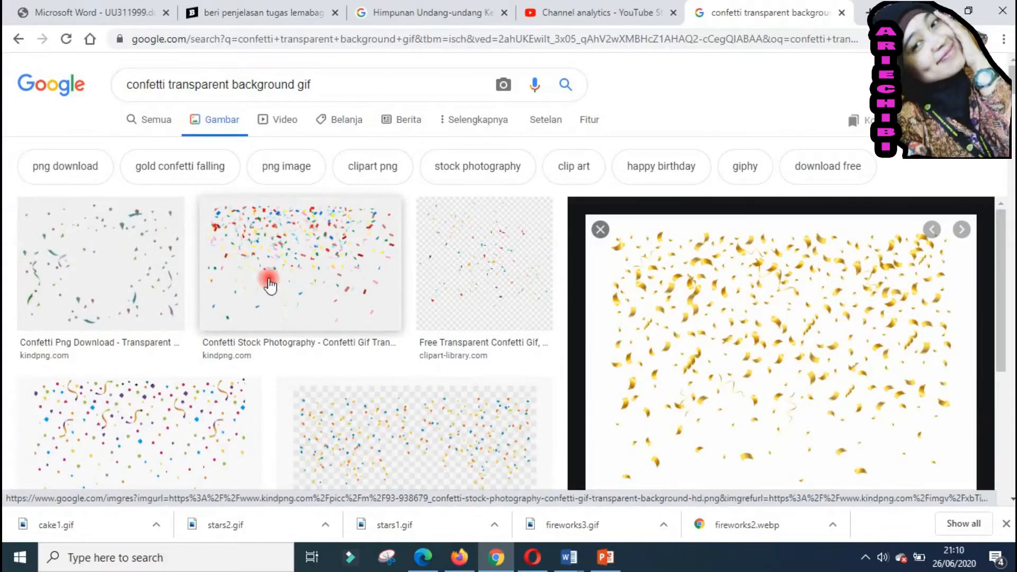
Filter the confetti results by gold confetti falling and preview the TopPNG, PNGitem and vhv.rs images.
{"action": "left_click", "coordinate": [188, 167]}
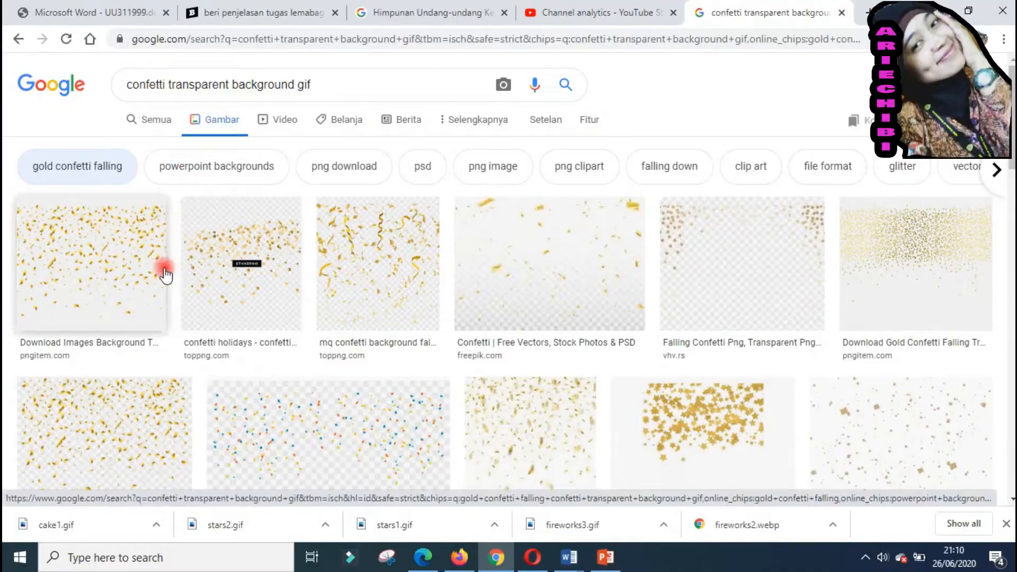
{"action": "left_click", "coordinate": [382, 284]}
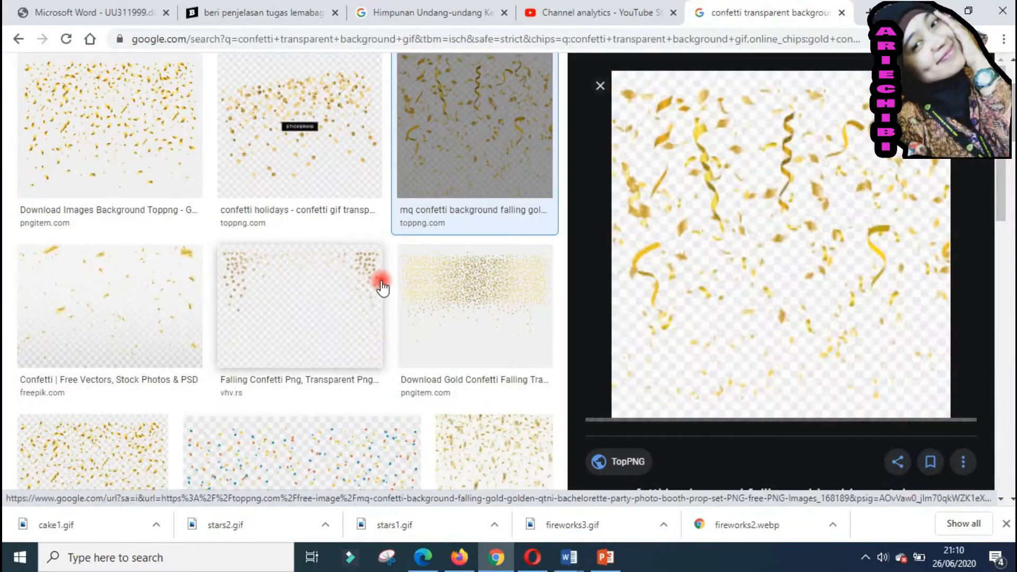
{"action": "left_click", "coordinate": [484, 307]}
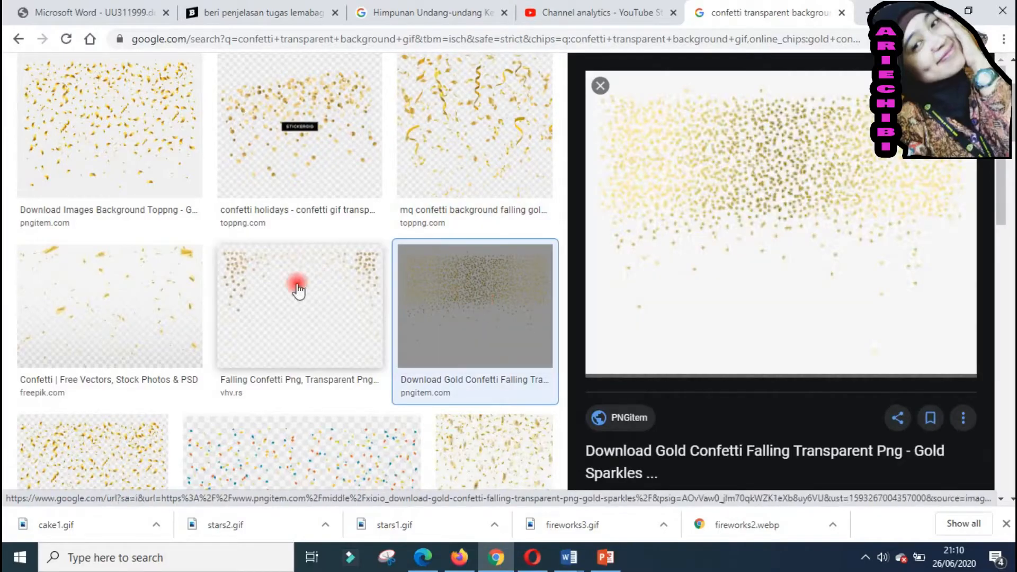
{"action": "left_click", "coordinate": [292, 290]}
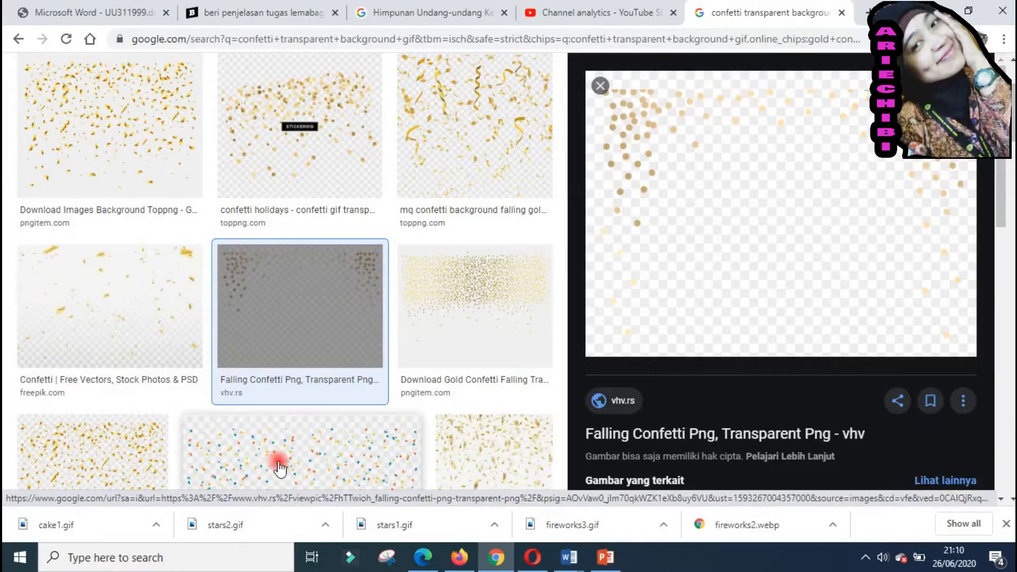
{"action": "left_click", "coordinate": [97, 163]}
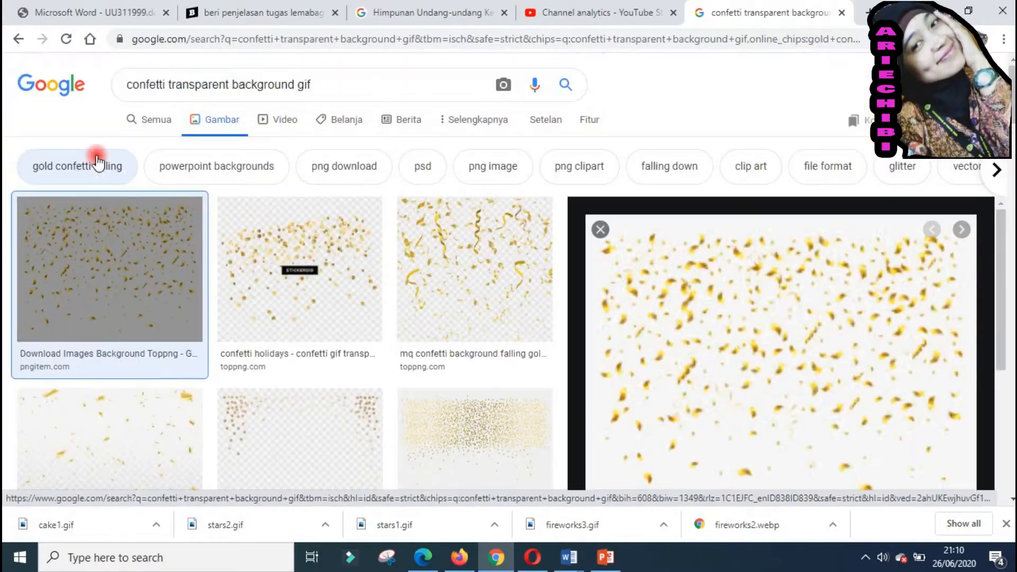
Look through the gold confetti results and search images for "transparent background animated confetti popper gif" instead.
{"action": "scroll", "coordinate": [286, 332], "scroll_direction": "down", "scroll_amount": 5}
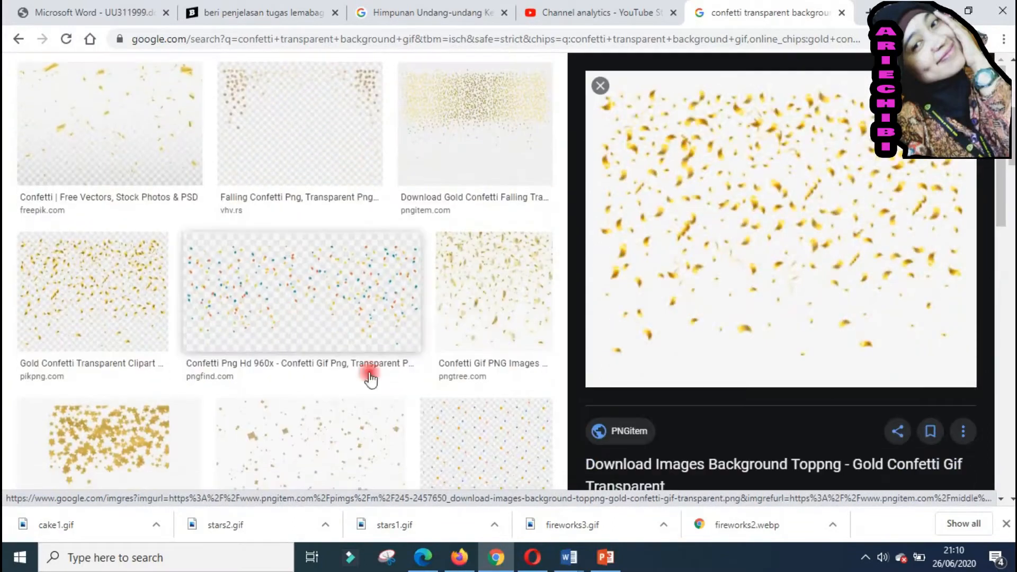
{"action": "scroll", "coordinate": [362, 436], "scroll_direction": "down", "scroll_amount": 5}
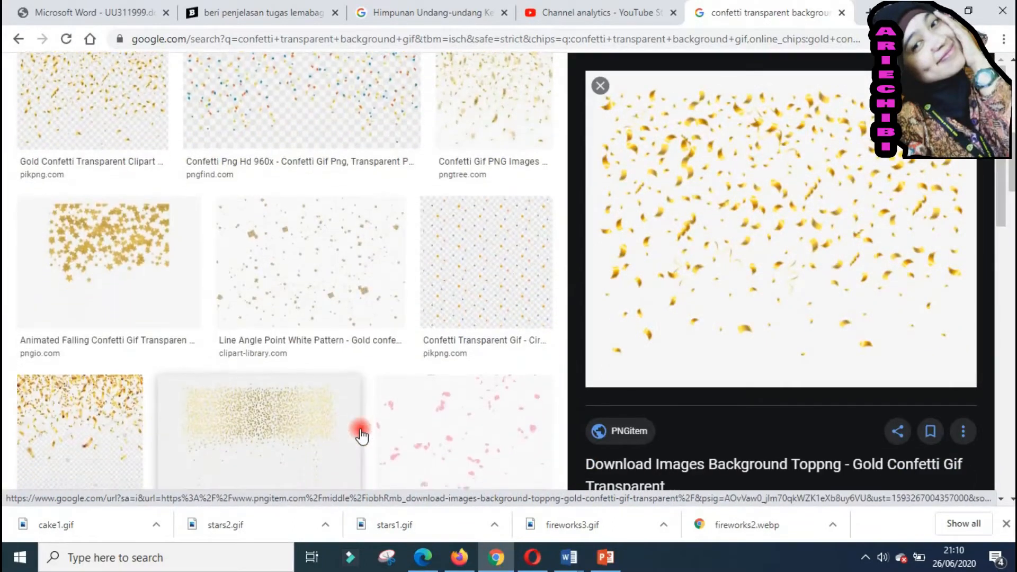
{"action": "scroll", "coordinate": [362, 436], "scroll_direction": "down", "scroll_amount": 2}
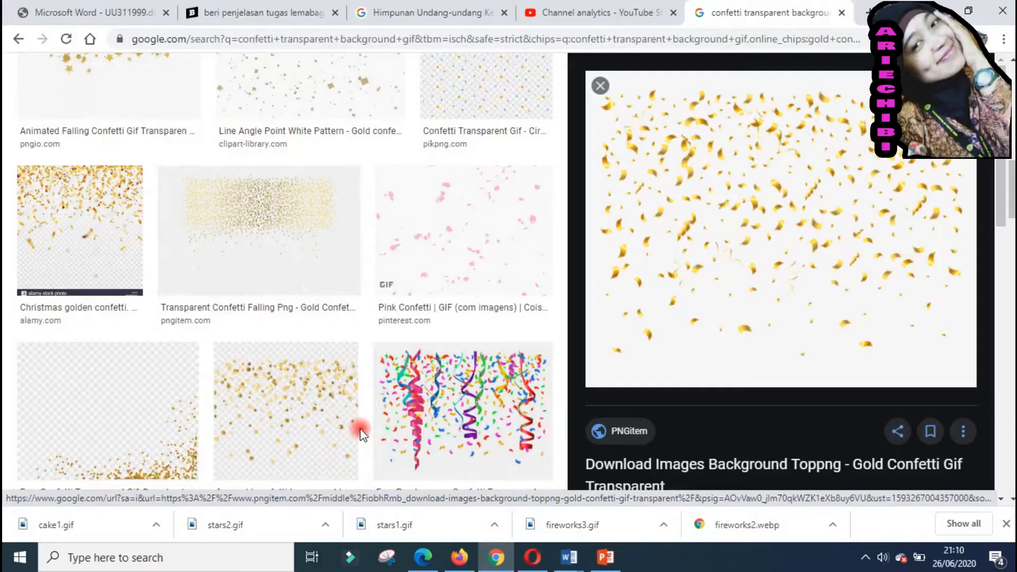
{"action": "scroll", "coordinate": [362, 434], "scroll_direction": "up", "scroll_amount": 7}
{"action": "scroll", "coordinate": [361, 434], "scroll_direction": "up", "scroll_amount": 5}
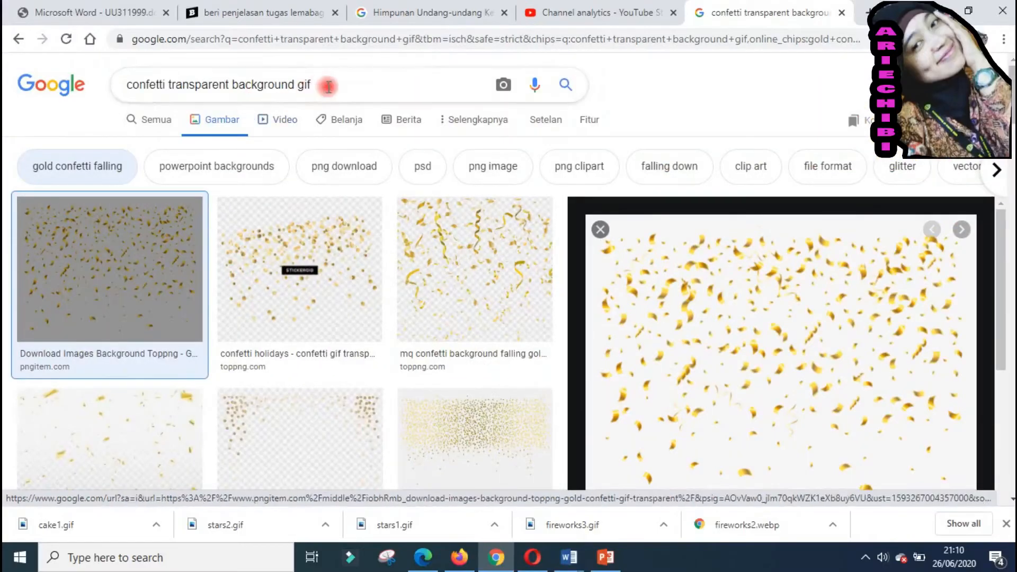
{"action": "left_click", "coordinate": [301, 85]}
{"action": "type", "text": "anim"}
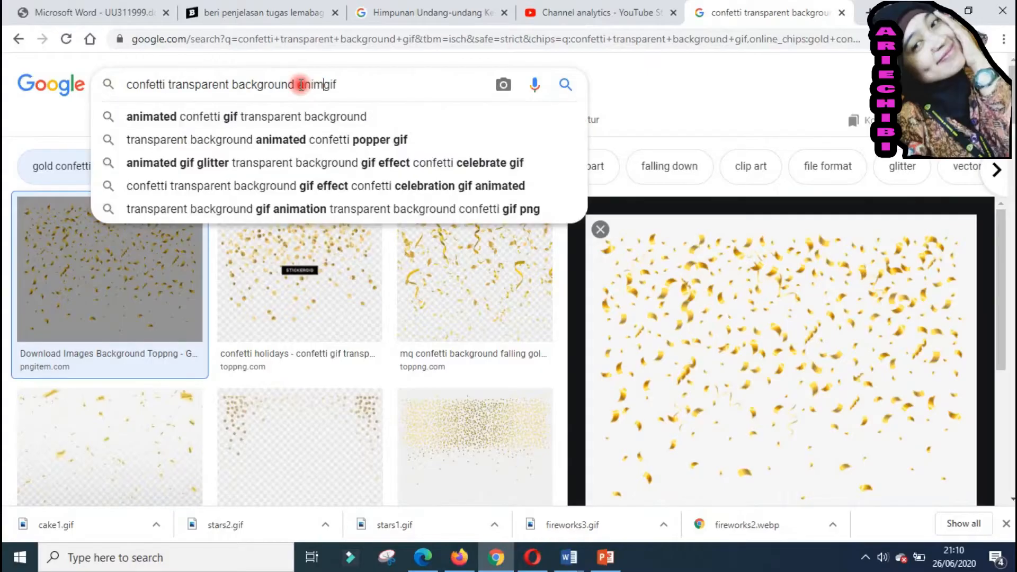
{"action": "key", "text": "Down"}
{"action": "key", "text": "Down"}
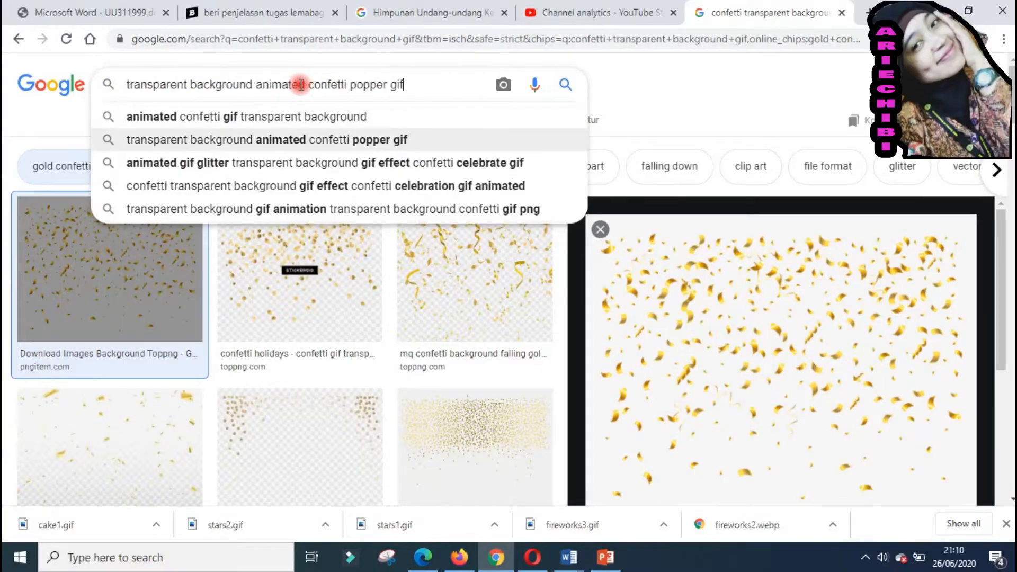
{"action": "key", "text": "Return"}
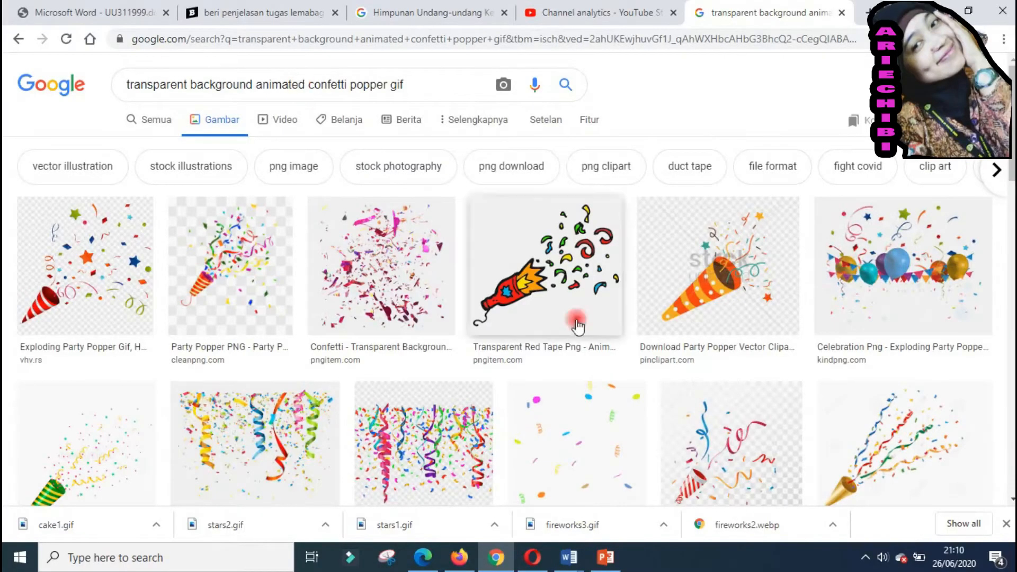
Preview the vhv.rs Exploding Party Popper image and the green Dreamstime party popper illustration.
{"action": "left_click", "coordinate": [125, 314]}
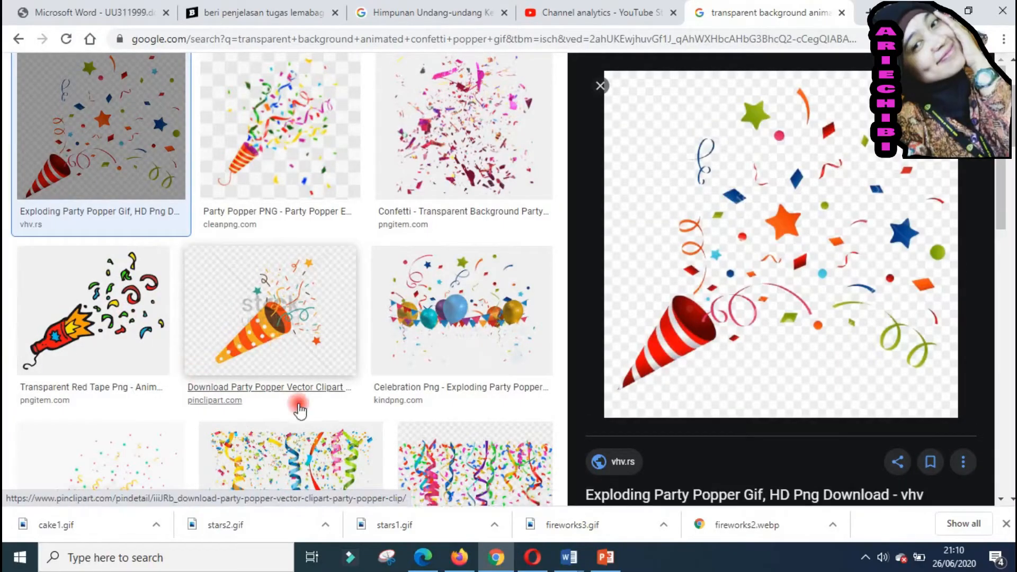
{"action": "scroll", "coordinate": [297, 404], "scroll_direction": "down", "scroll_amount": 3}
{"action": "left_click", "coordinate": [128, 326]}
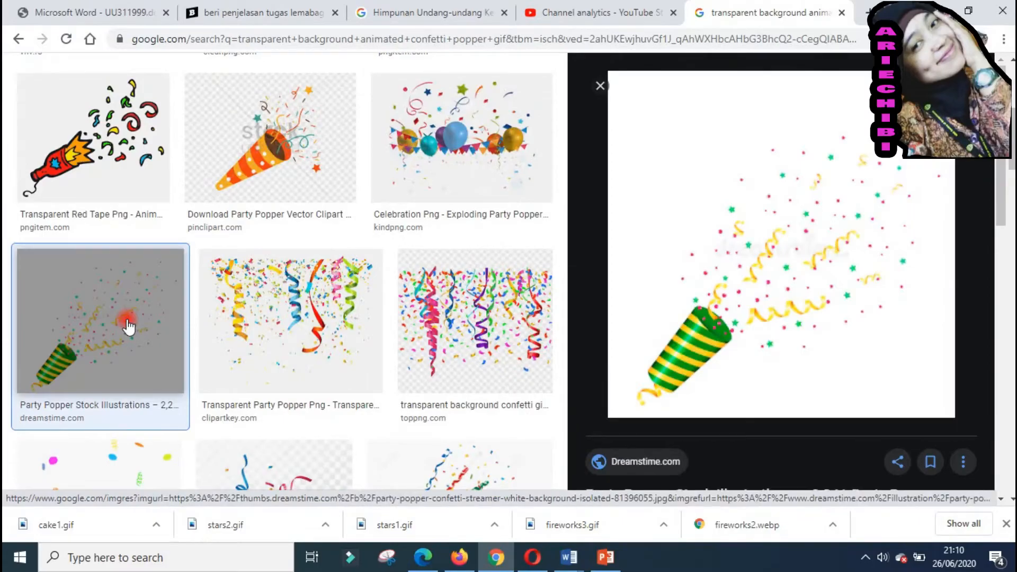
Open the gifer.com Confetti popper GIF and save it as confetti in the ulang tahun folder.
{"action": "scroll", "coordinate": [129, 326], "scroll_direction": "down", "scroll_amount": 4}
{"action": "left_click", "coordinate": [141, 313]}
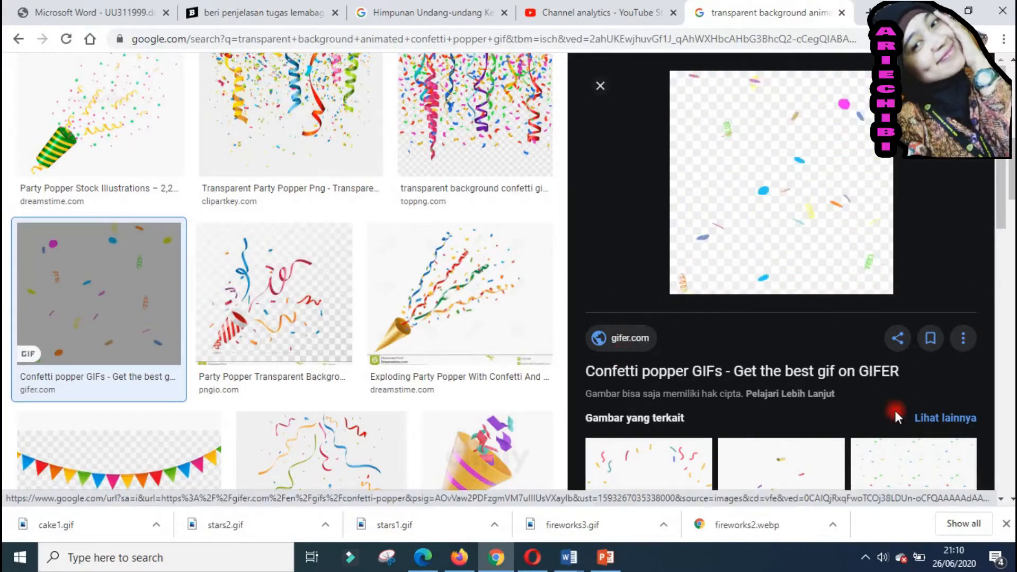
{"action": "scroll", "coordinate": [894, 409], "scroll_direction": "down", "scroll_amount": 2}
{"action": "scroll", "coordinate": [896, 412], "scroll_direction": "up", "scroll_amount": 1}
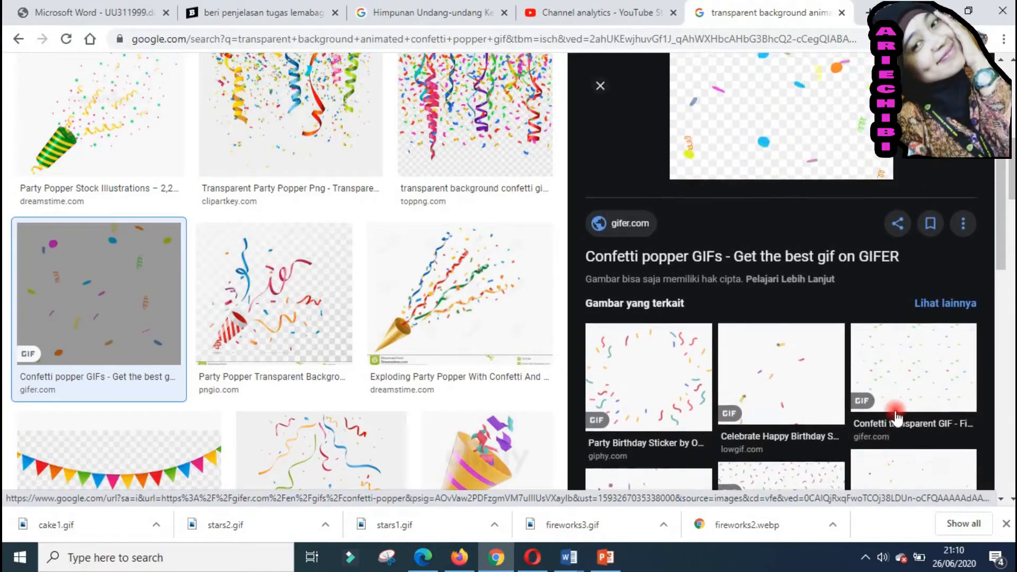
{"action": "right_click", "coordinate": [792, 169]}
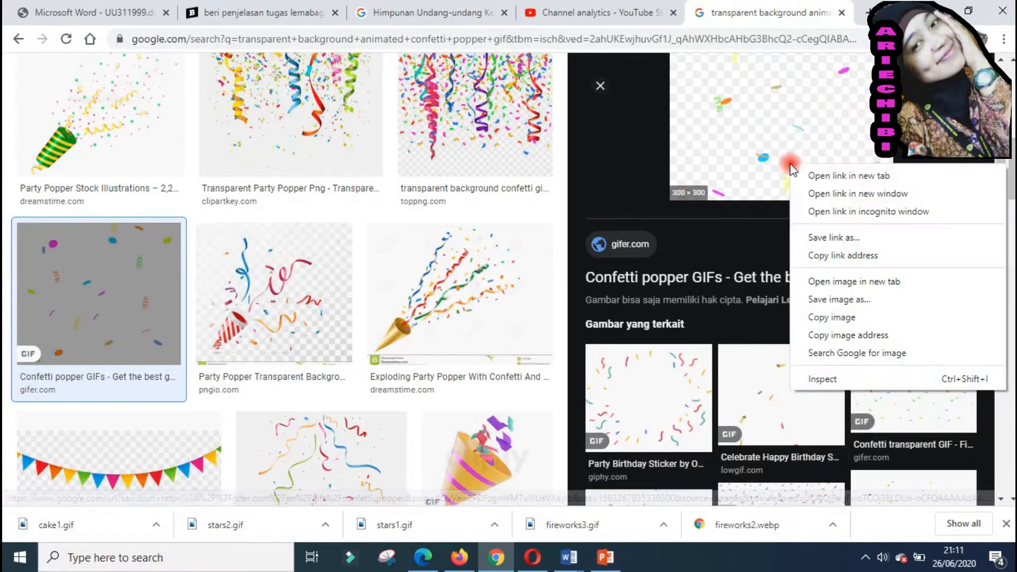
{"action": "left_click", "coordinate": [848, 300]}
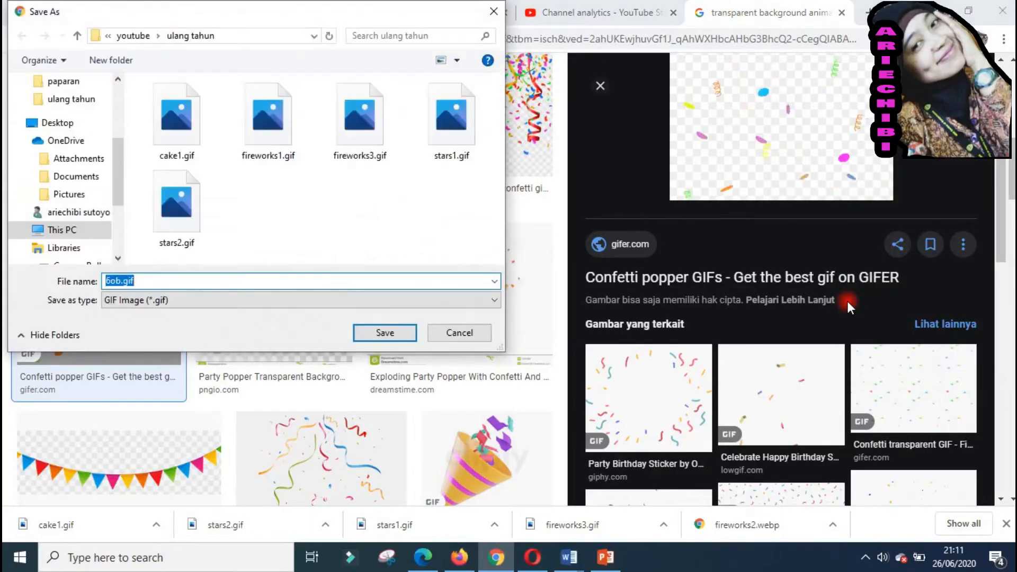
{"action": "type", "text": "confet"}
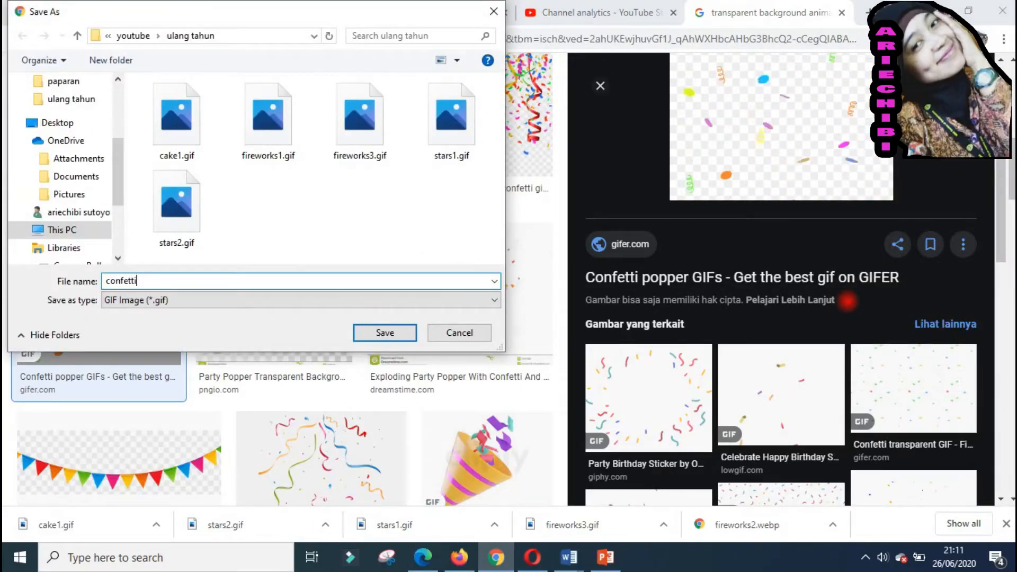
{"action": "type", "text": "ti"}
{"action": "key", "text": "Return"}
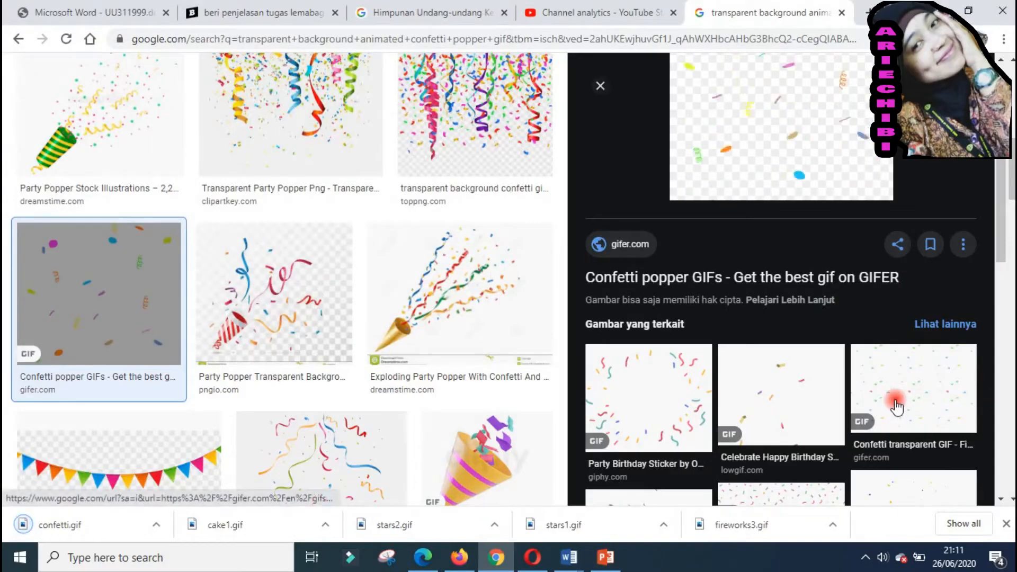
Preview the related gifer Confetti transparent GIF and the Pinterest Mermaid Confetti GIF, and return to the full popper results.
{"action": "left_click", "coordinate": [895, 407]}
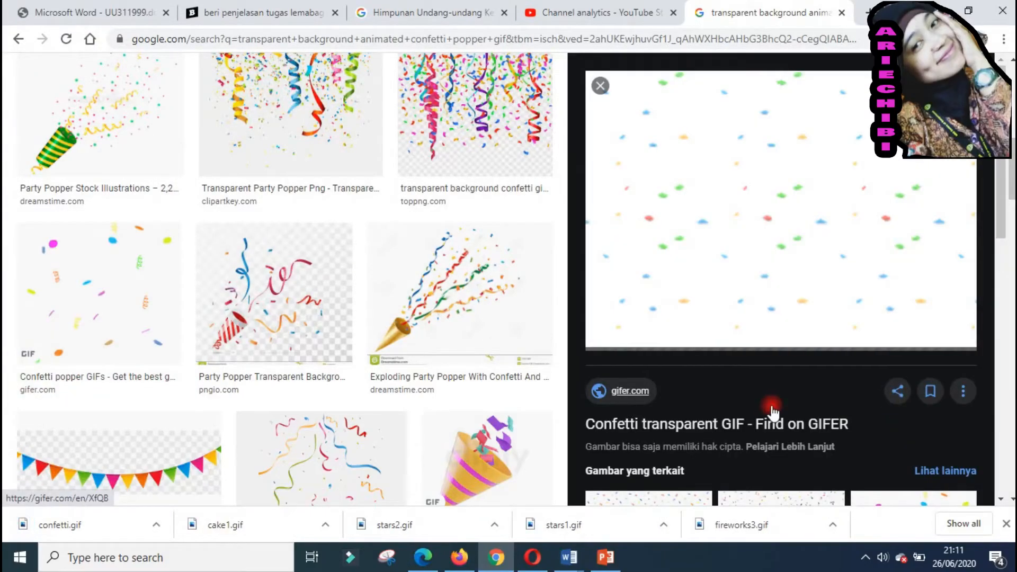
{"action": "scroll", "coordinate": [772, 410], "scroll_direction": "down", "scroll_amount": 3}
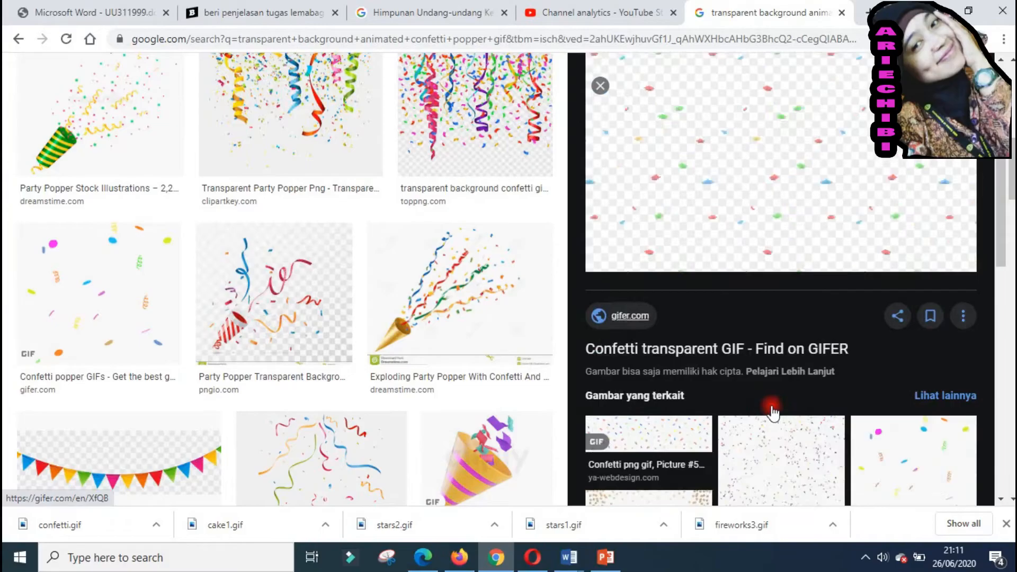
{"action": "left_click", "coordinate": [772, 411]}
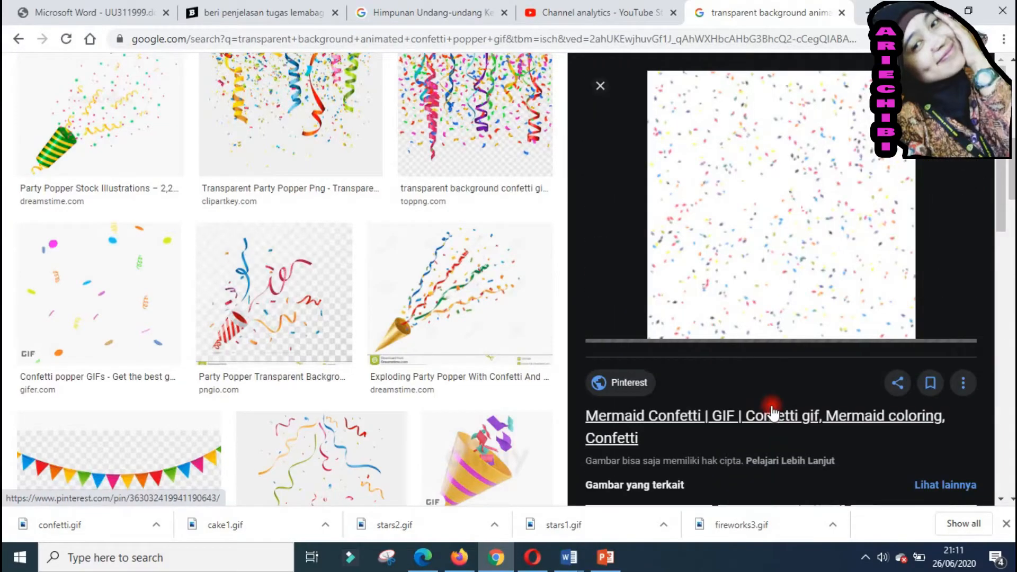
{"action": "left_click", "coordinate": [600, 88]}
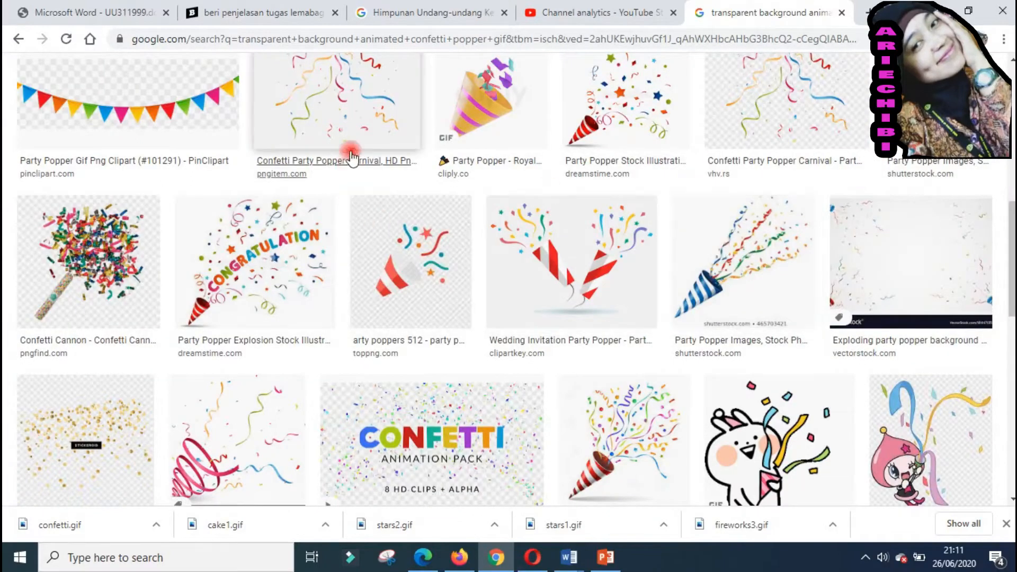
{"action": "scroll", "coordinate": [341, 212], "scroll_direction": "up", "scroll_amount": 5}
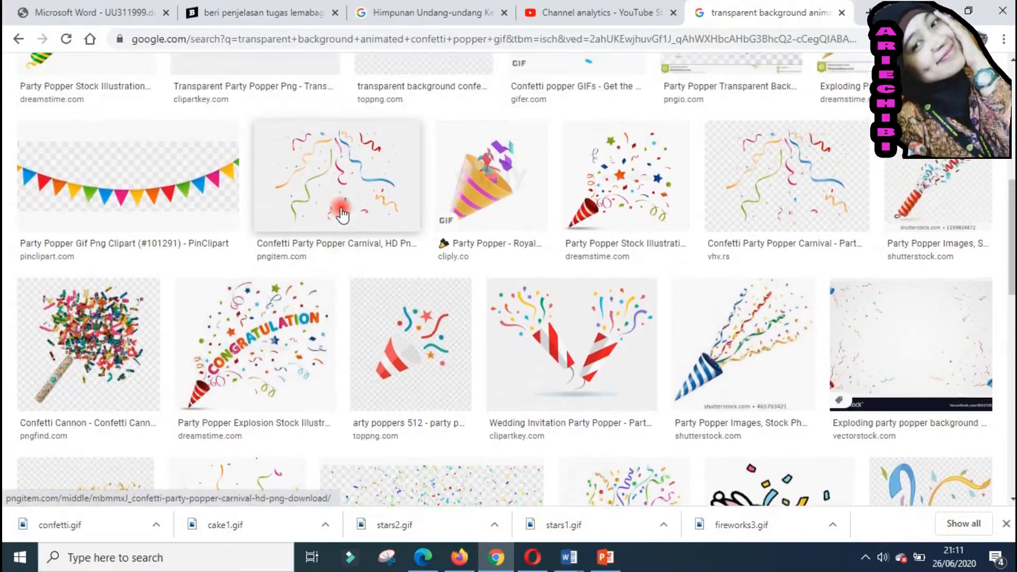
{"action": "scroll", "coordinate": [342, 212], "scroll_direction": "up", "scroll_amount": 3}
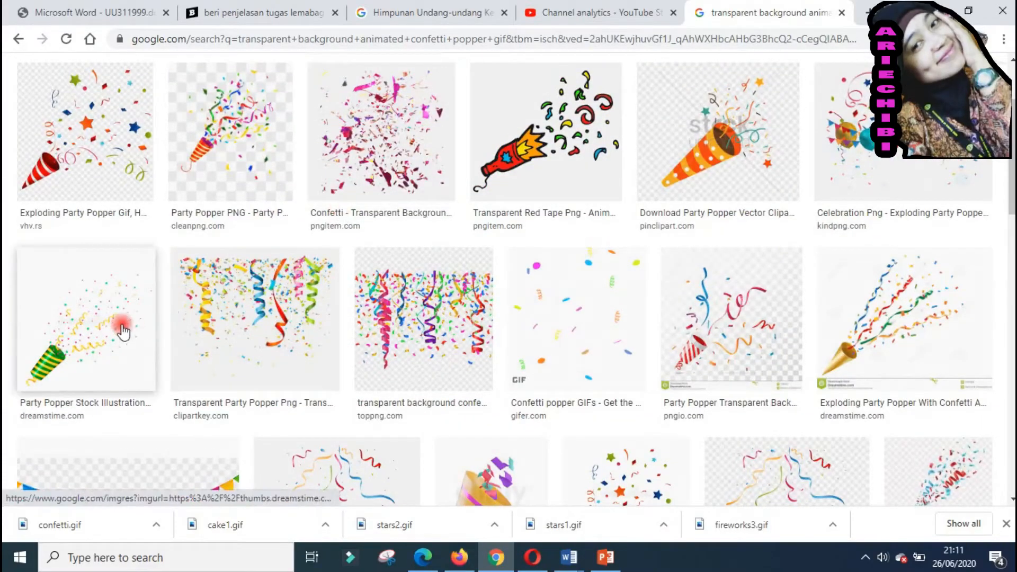
Reopen the gifer Confetti popper GIF and open the ShirtCustomize Kids Tees confetti from its related images.
{"action": "left_click", "coordinate": [617, 290]}
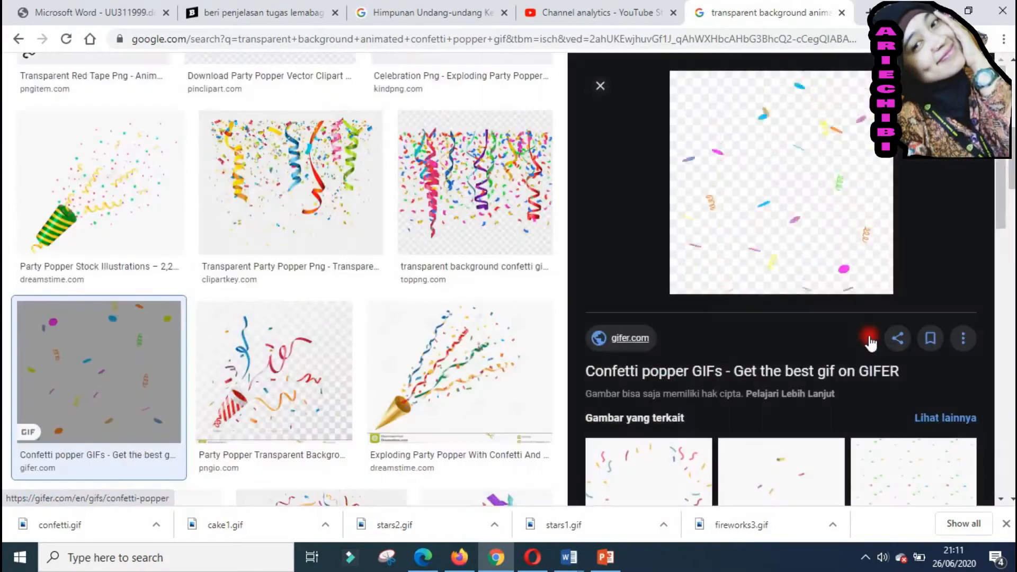
{"action": "scroll", "coordinate": [868, 339], "scroll_direction": "down", "scroll_amount": 4}
{"action": "scroll", "coordinate": [870, 343], "scroll_direction": "down", "scroll_amount": 3}
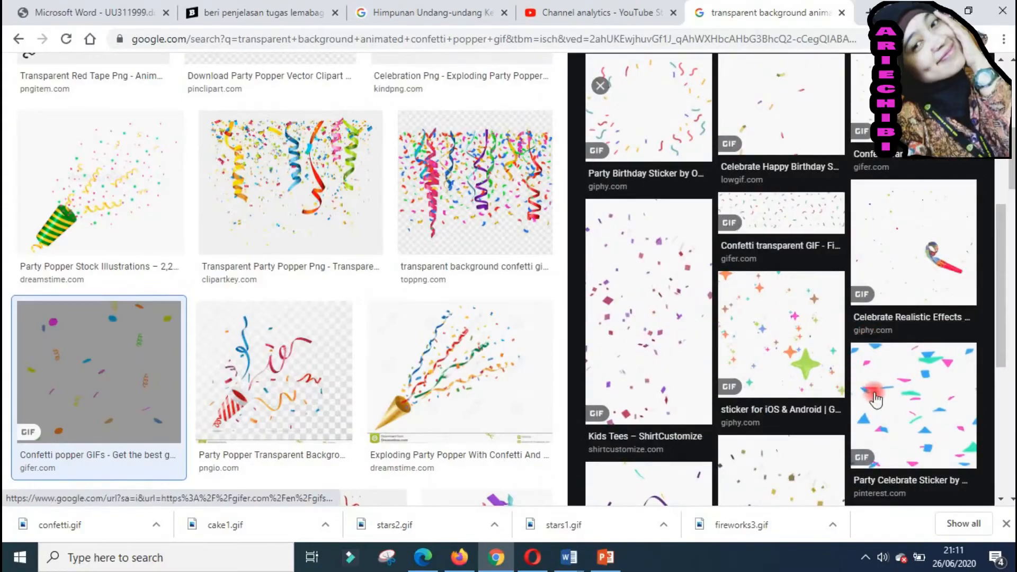
{"action": "scroll", "coordinate": [875, 398], "scroll_direction": "down", "scroll_amount": 2}
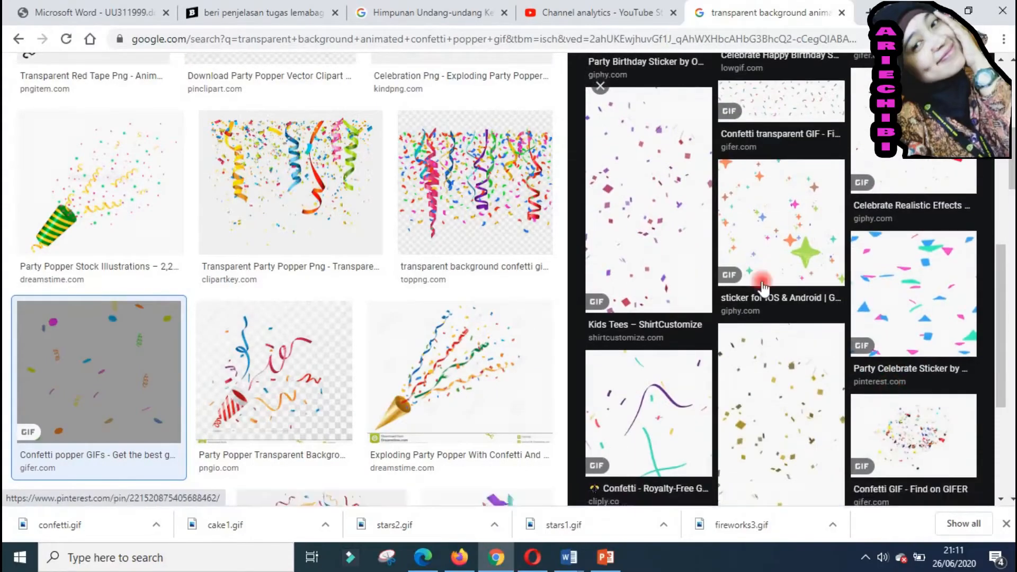
{"action": "left_click", "coordinate": [675, 221]}
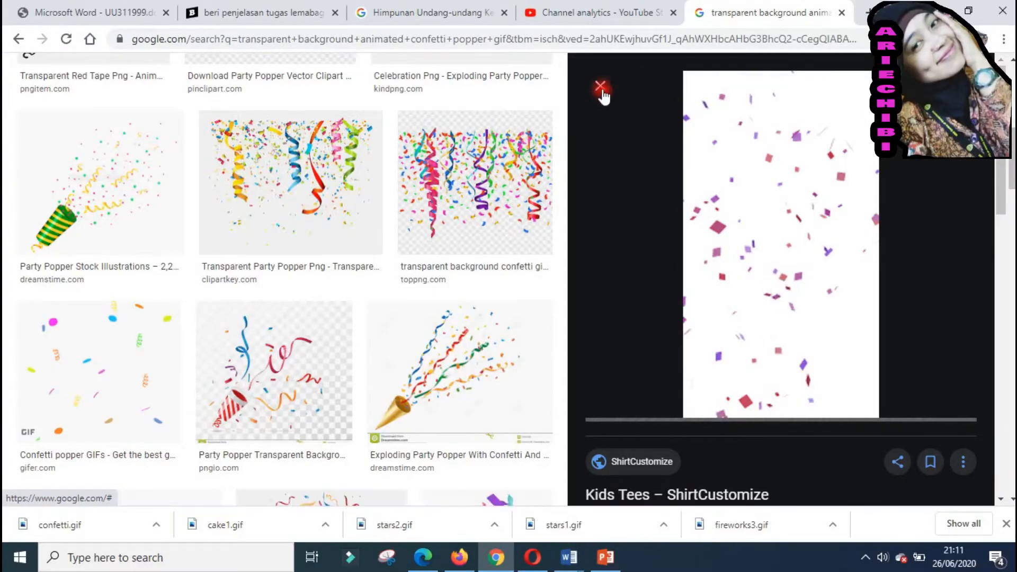
Save the ShirtCustomize Kids Tees confetti GIF as confetti2 in the ulang tahun folder.
{"action": "scroll", "coordinate": [711, 291], "scroll_direction": "down", "scroll_amount": 4}
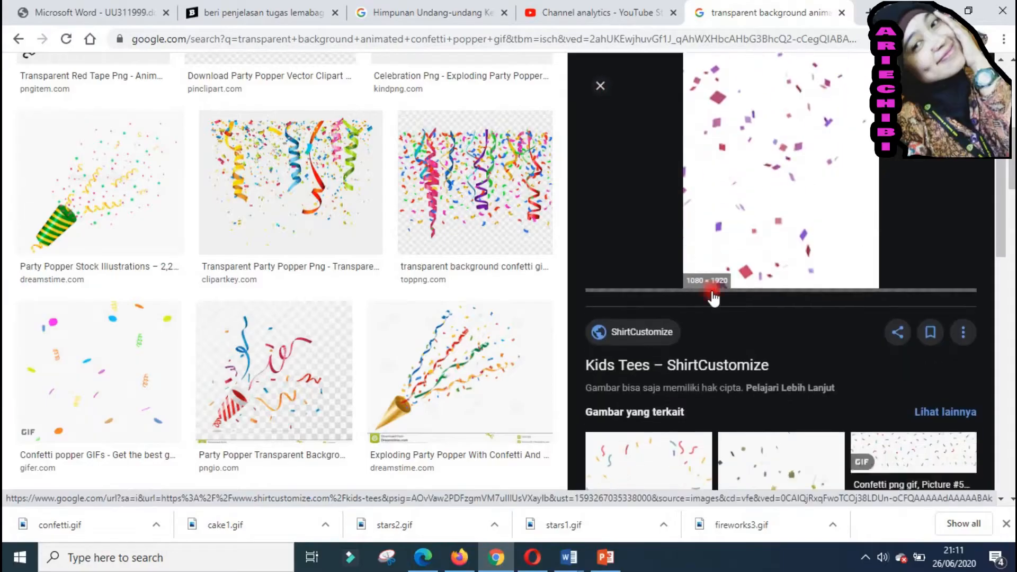
{"action": "scroll", "coordinate": [711, 290], "scroll_direction": "up", "scroll_amount": 4}
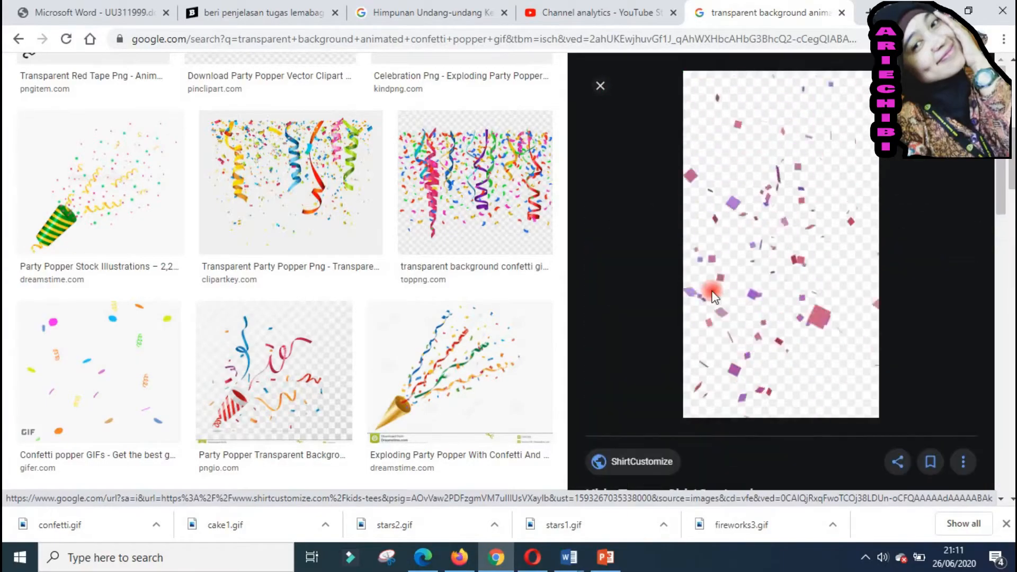
{"action": "right_click", "coordinate": [777, 249]}
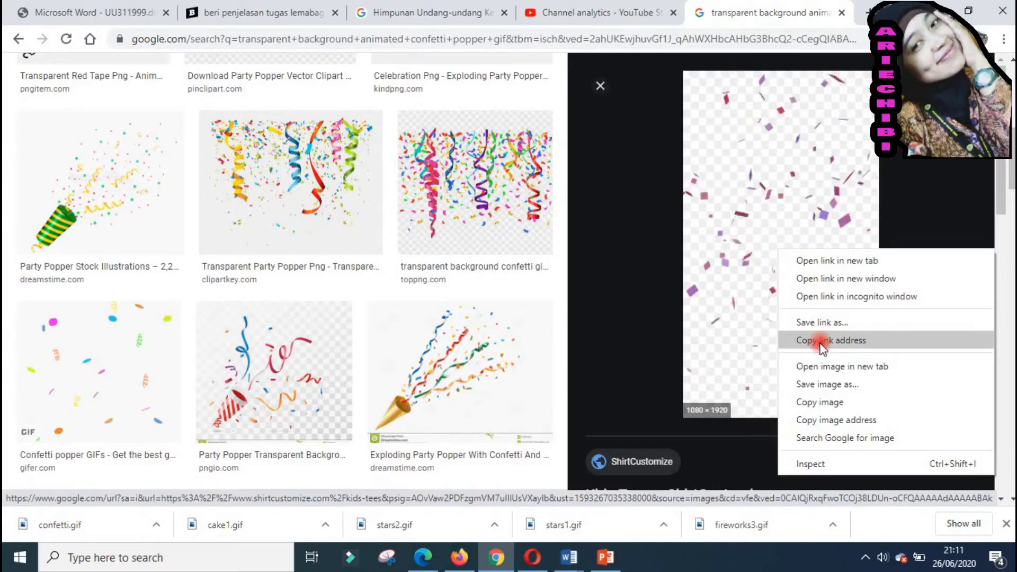
{"action": "left_click", "coordinate": [851, 385]}
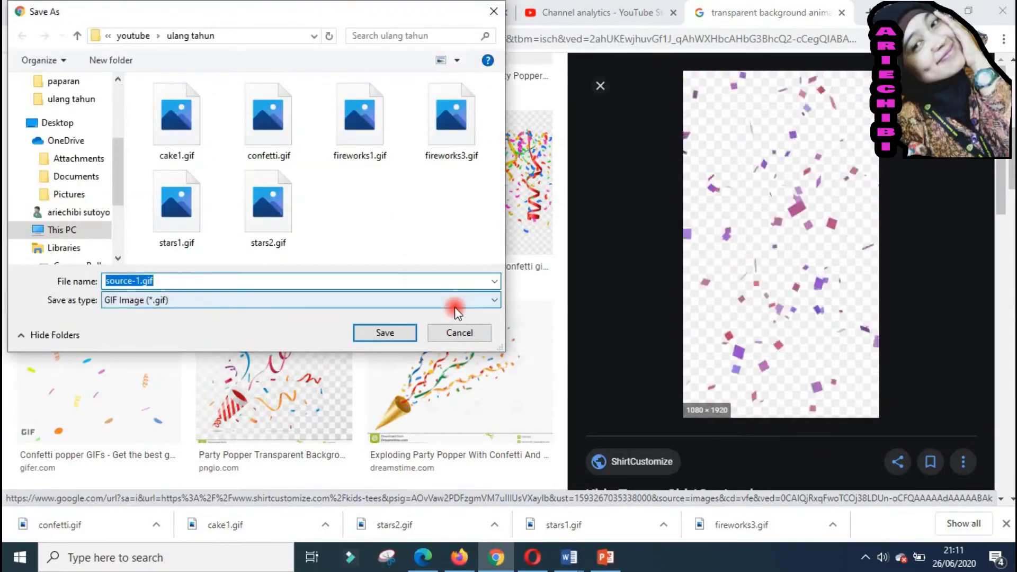
{"action": "type", "text": "confetti"}
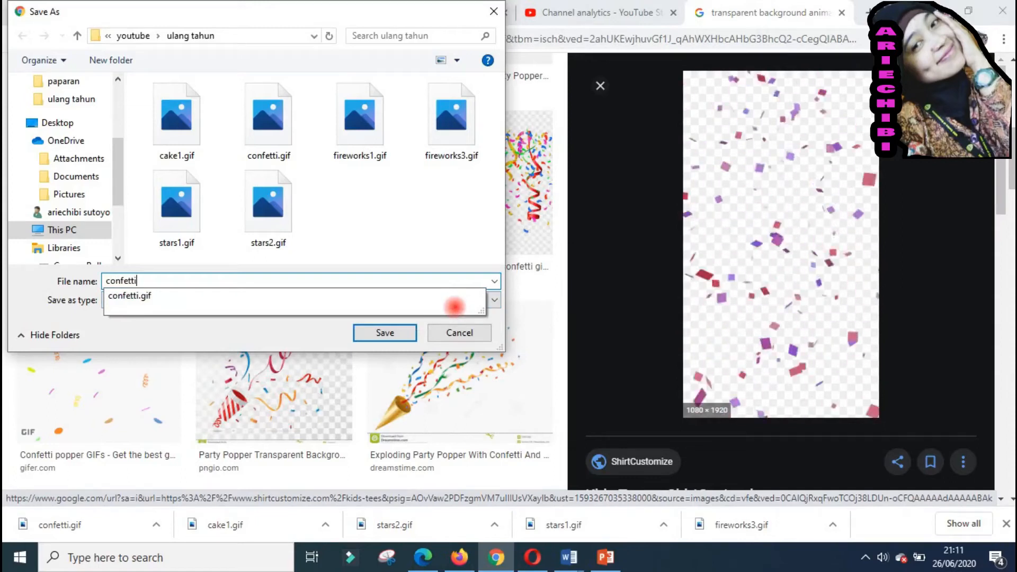
{"action": "type", "text": "2"}
{"action": "key", "text": "Return"}
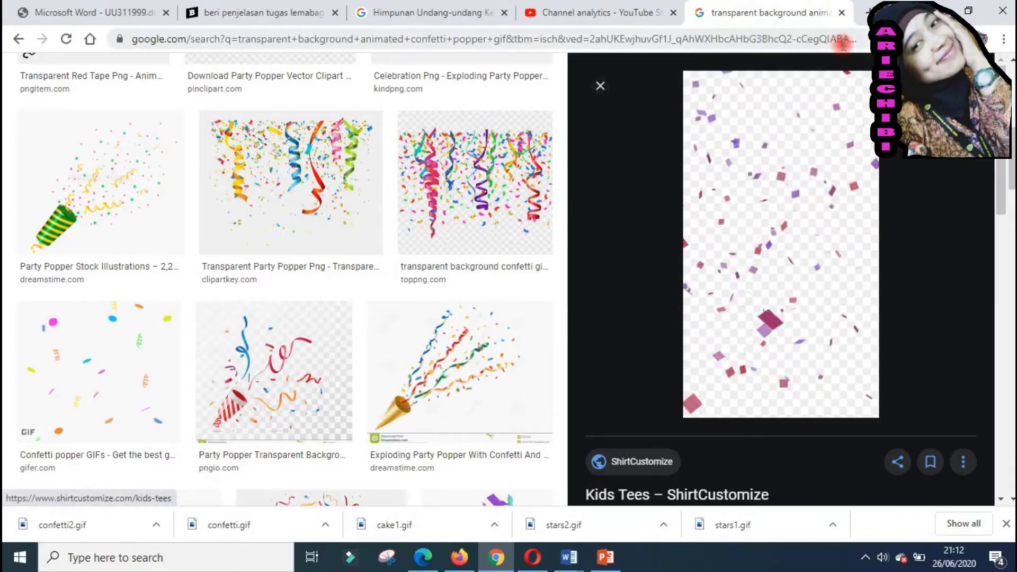
Close the transparent confetti image search and search YouTube for happy birthday instrumental.
{"action": "left_click", "coordinate": [843, 12]}
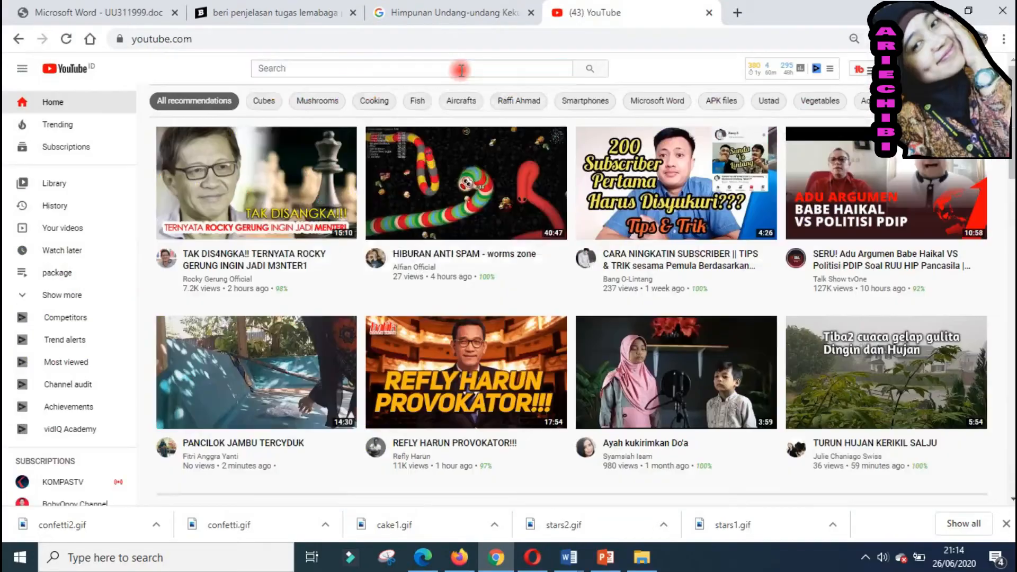
{"action": "left_click", "coordinate": [461, 69]}
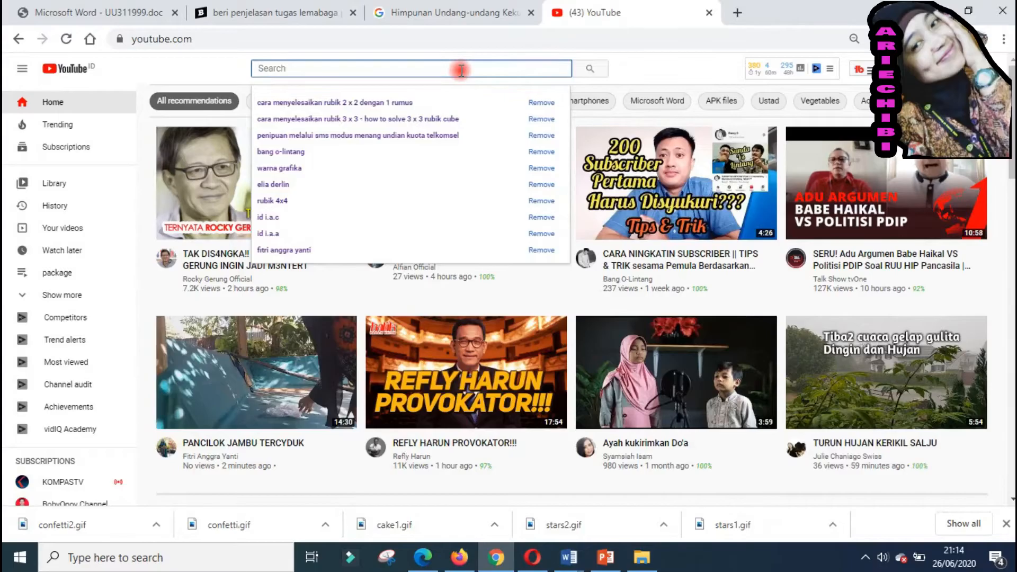
{"action": "type", "text": "happ"}
{"action": "key", "text": "BackSpace"}
{"action": "key", "text": "BackSpace"}
{"action": "key", "text": "BackSpace"}
{"action": "key", "text": "BackSpace"}
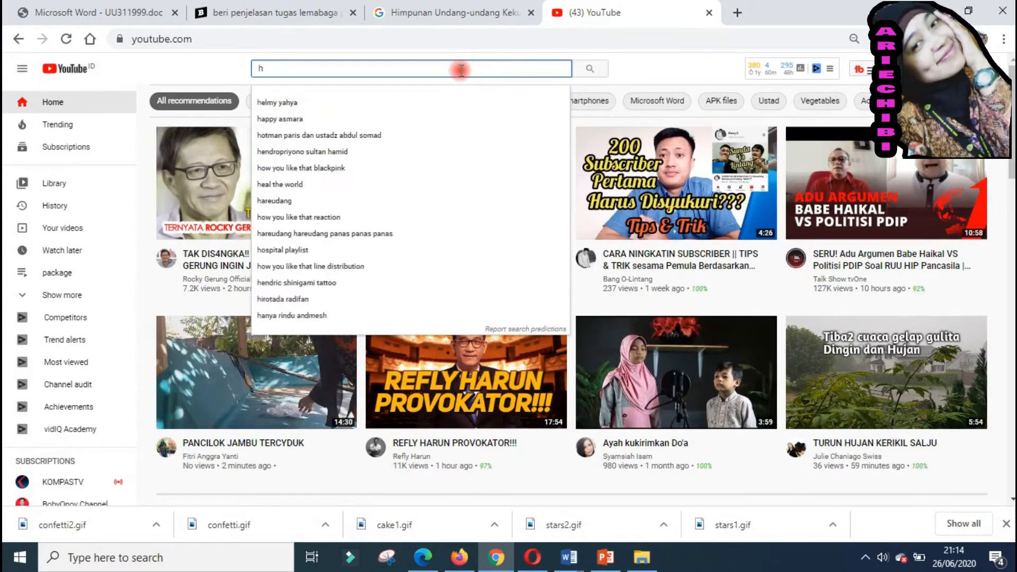
{"action": "type", "text": "py bi"}
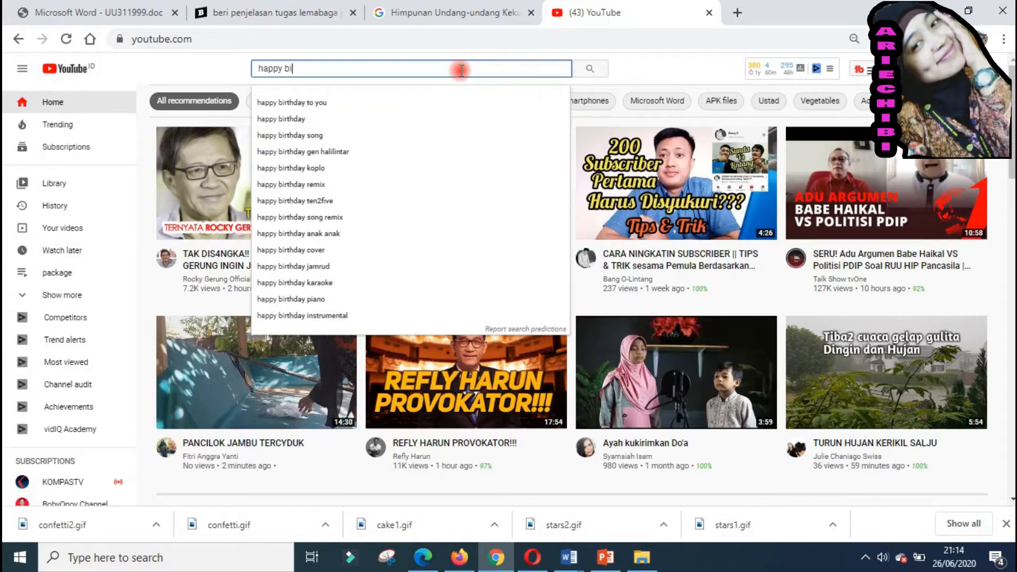
{"action": "type", "text": "rthday in"}
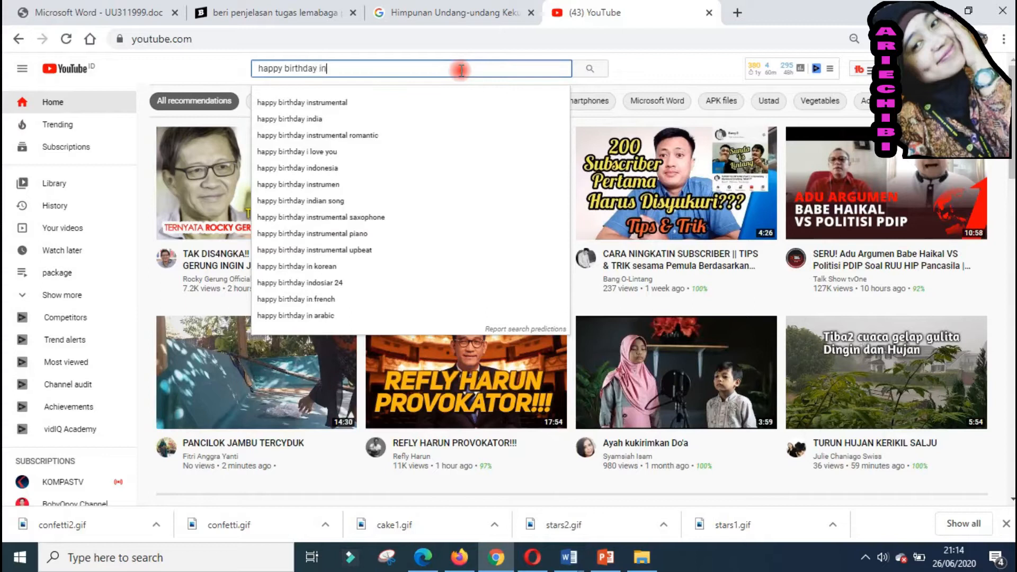
{"action": "type", "text": "strumen"}
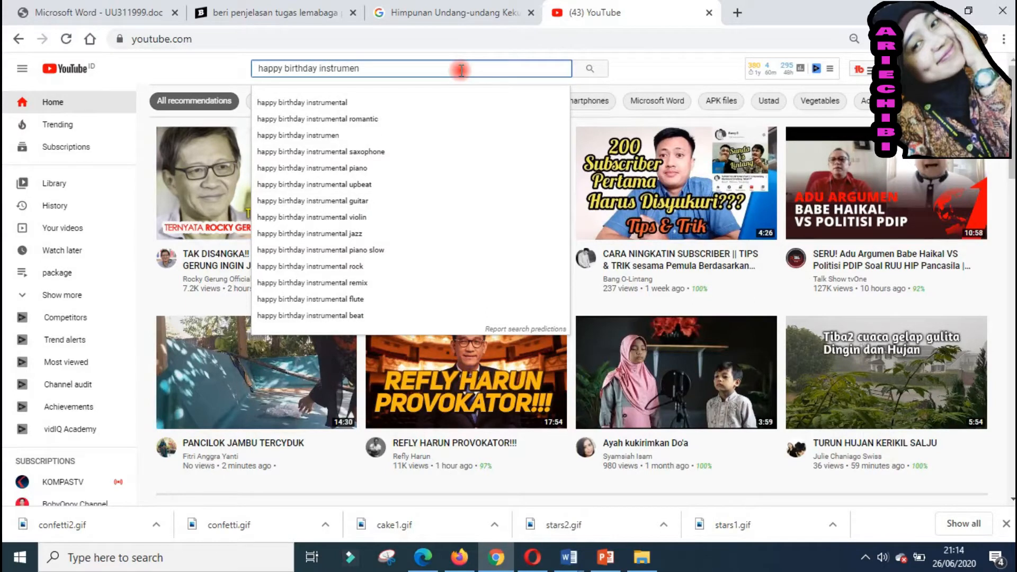
{"action": "type", "text": "tal"}
{"action": "key", "text": "Return"}
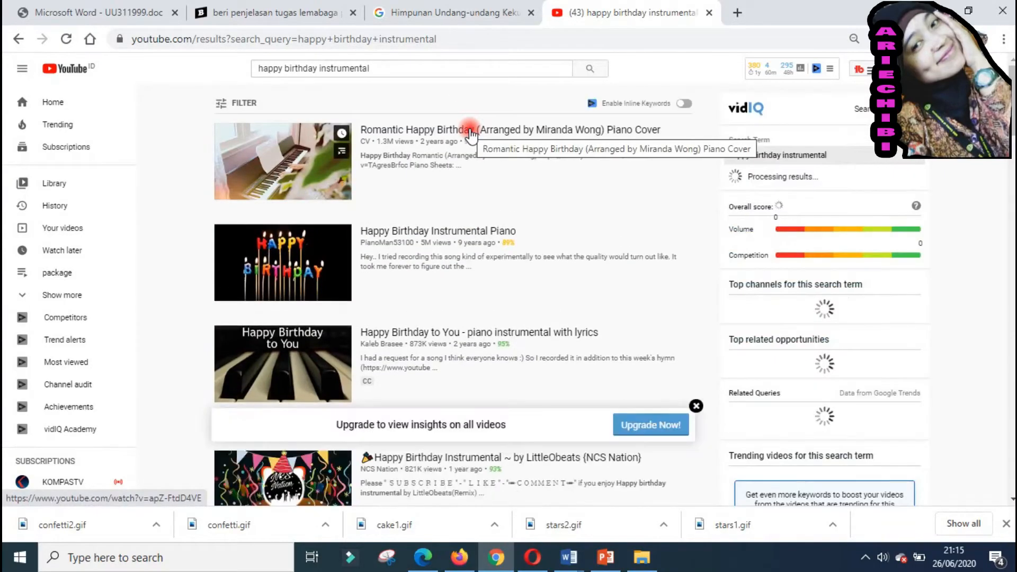
Refine the YouTube search to happy birthday instrumental copyright free.
{"action": "left_click", "coordinate": [428, 69]}
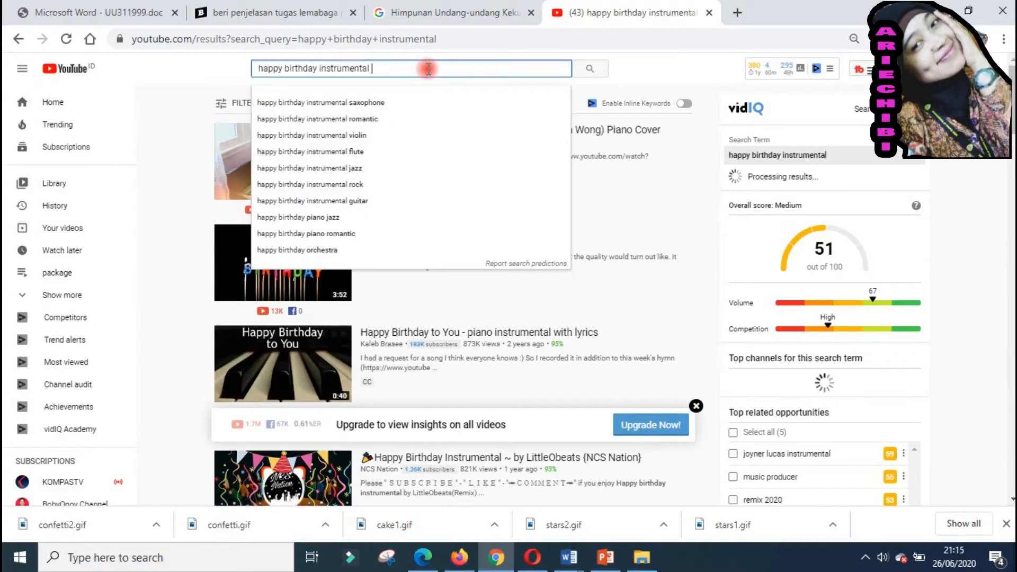
{"action": "type", "text": "free"}
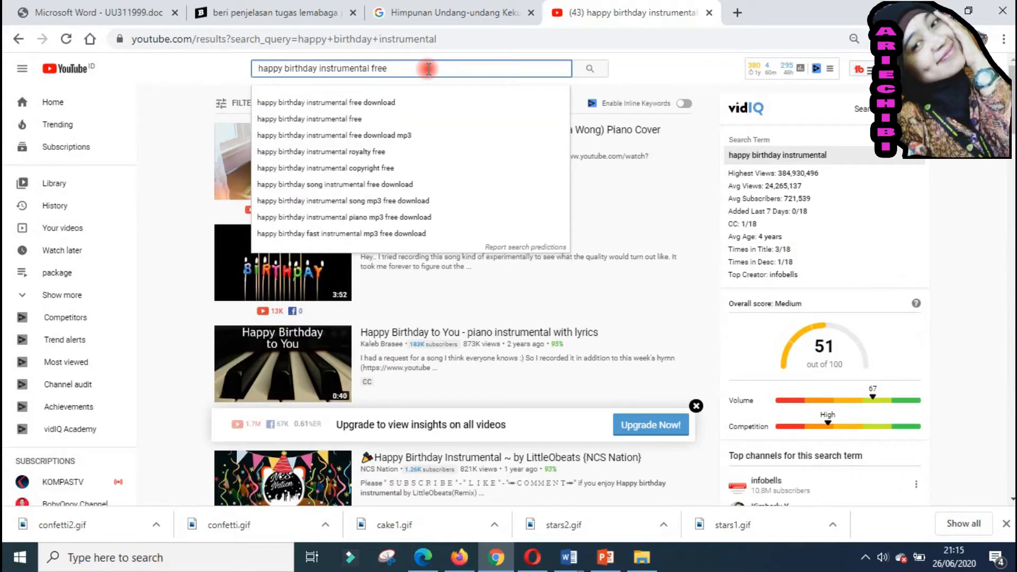
{"action": "left_click", "coordinate": [366, 168]}
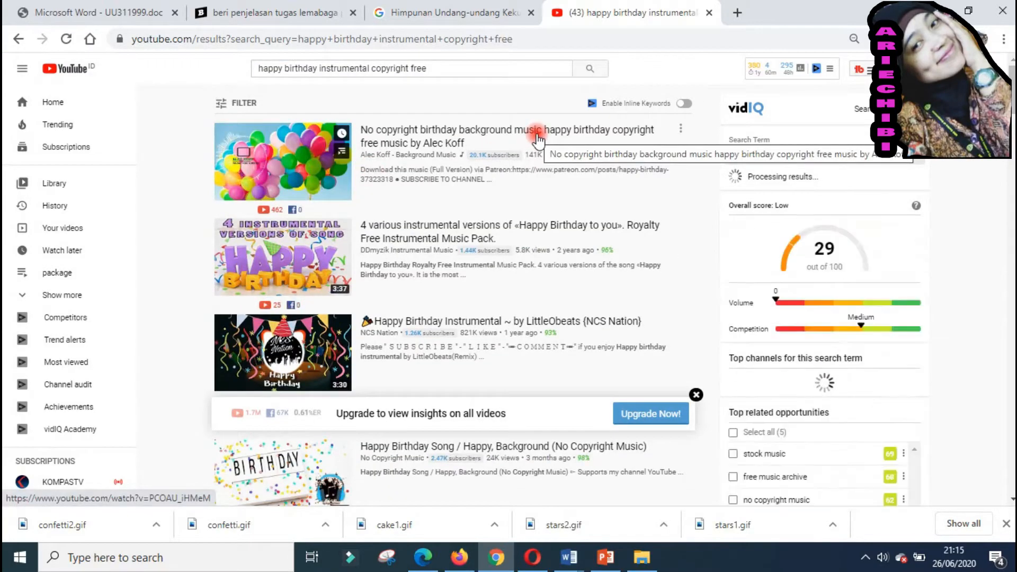
Open the No copyright birthday background music video in a separate tab and listen to it with the sound on.
{"action": "right_click", "coordinate": [538, 136]}
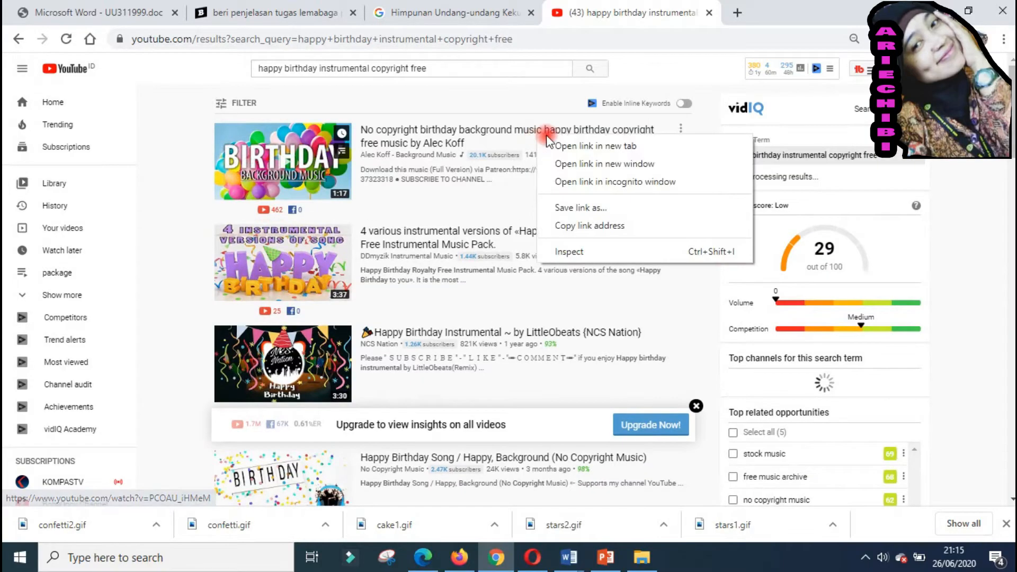
{"action": "left_click", "coordinate": [583, 147]}
{"action": "left_click", "coordinate": [746, 8]}
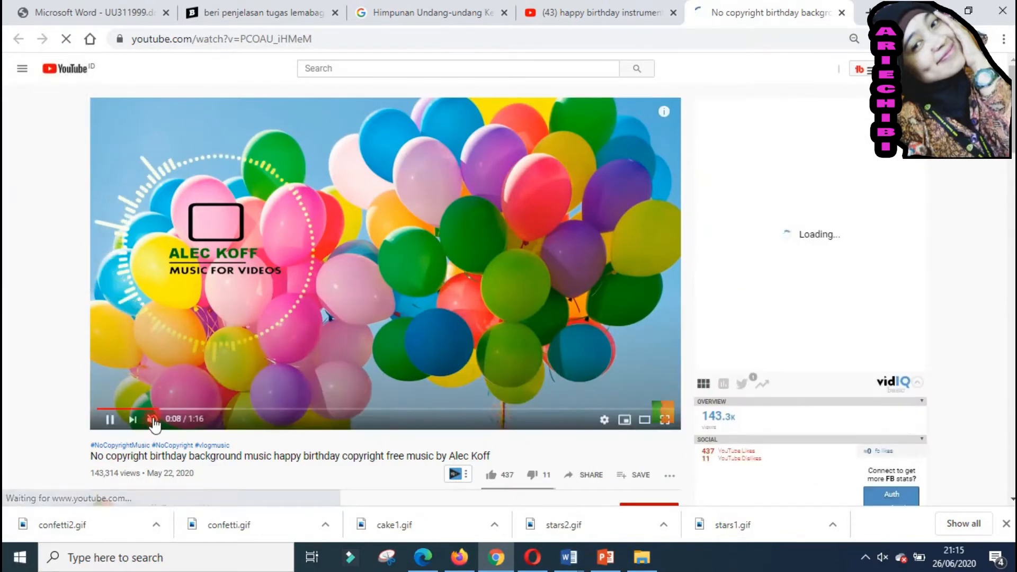
{"action": "left_click", "coordinate": [153, 424]}
{"action": "left_click", "coordinate": [153, 423]}
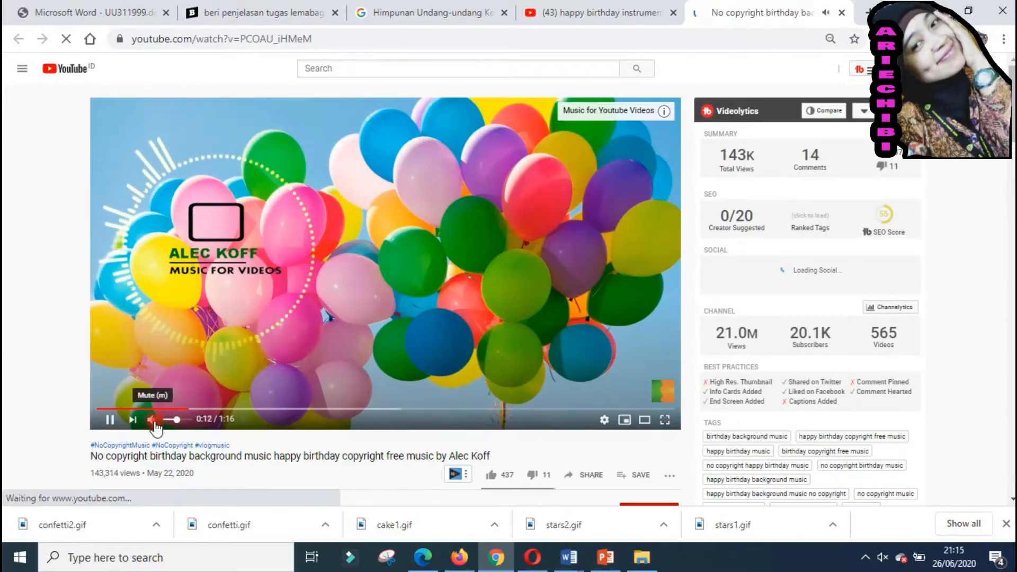
{"action": "left_click", "coordinate": [153, 421]}
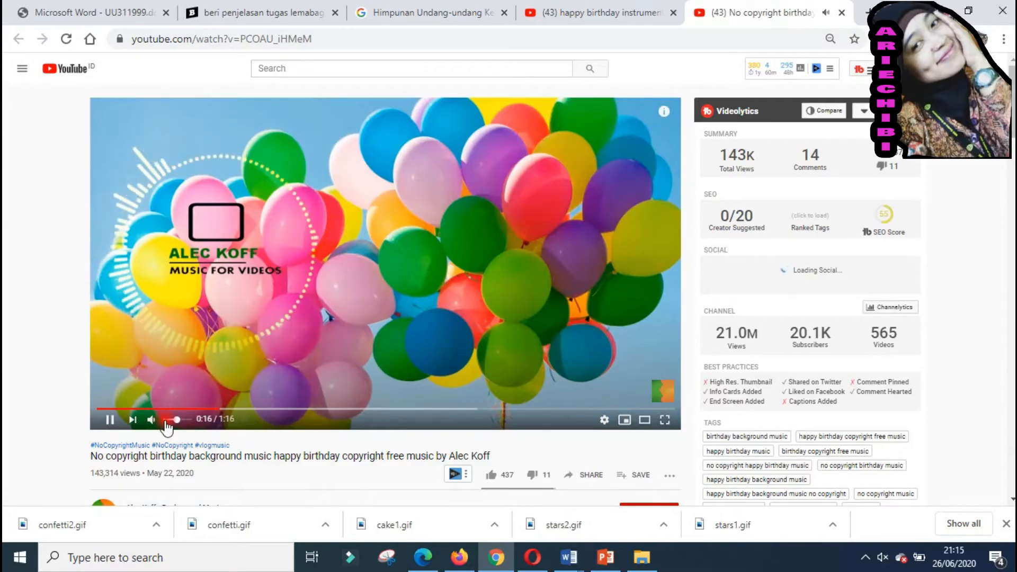
{"action": "key", "text": "XF86AudioMute"}
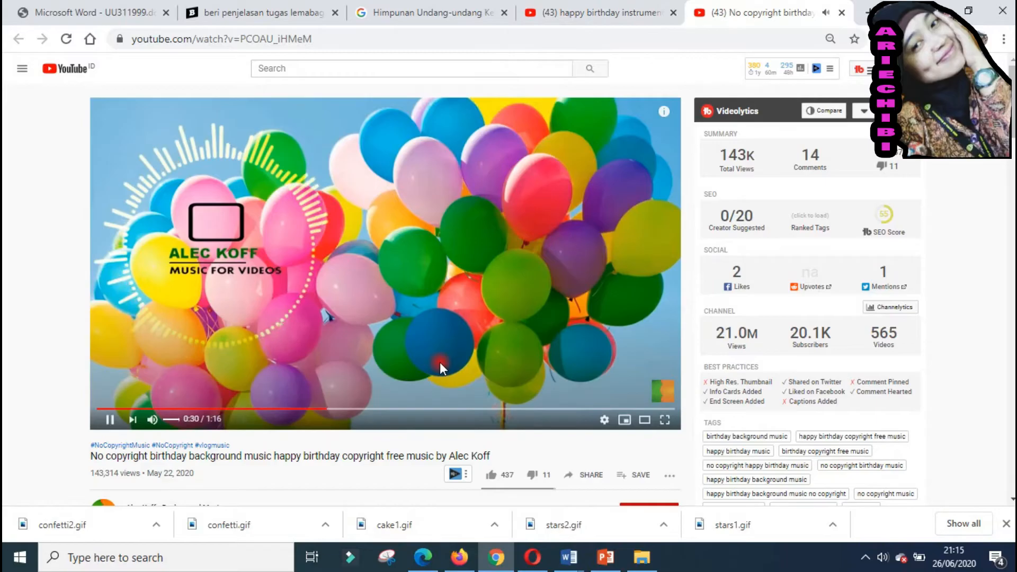
Open the 4 various instrumental versions of Happy Birthday to you video in a separate tab, listen to it and pause it.
{"action": "left_click", "coordinate": [594, 15]}
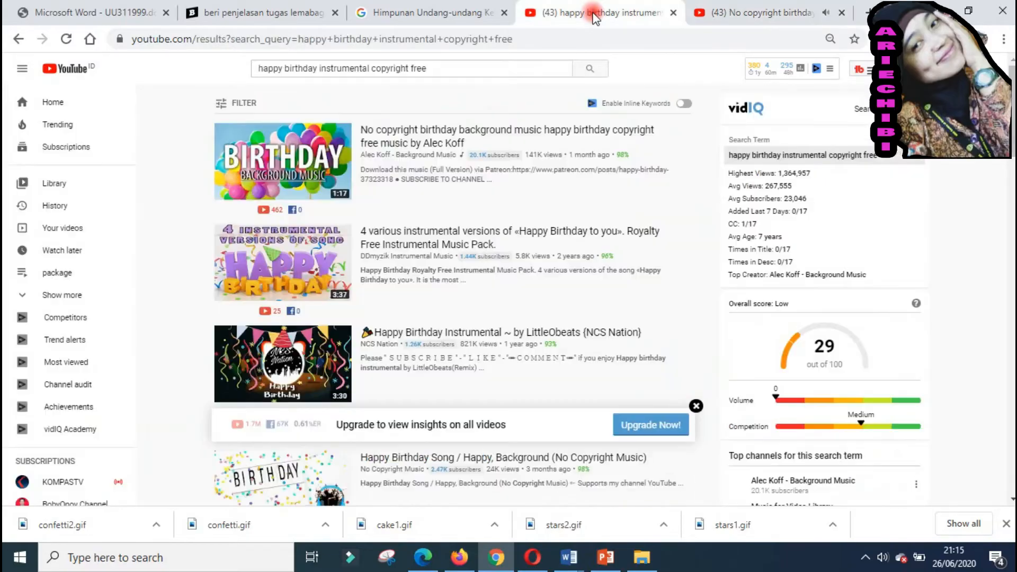
{"action": "right_click", "coordinate": [458, 236]}
{"action": "left_click", "coordinate": [492, 247]}
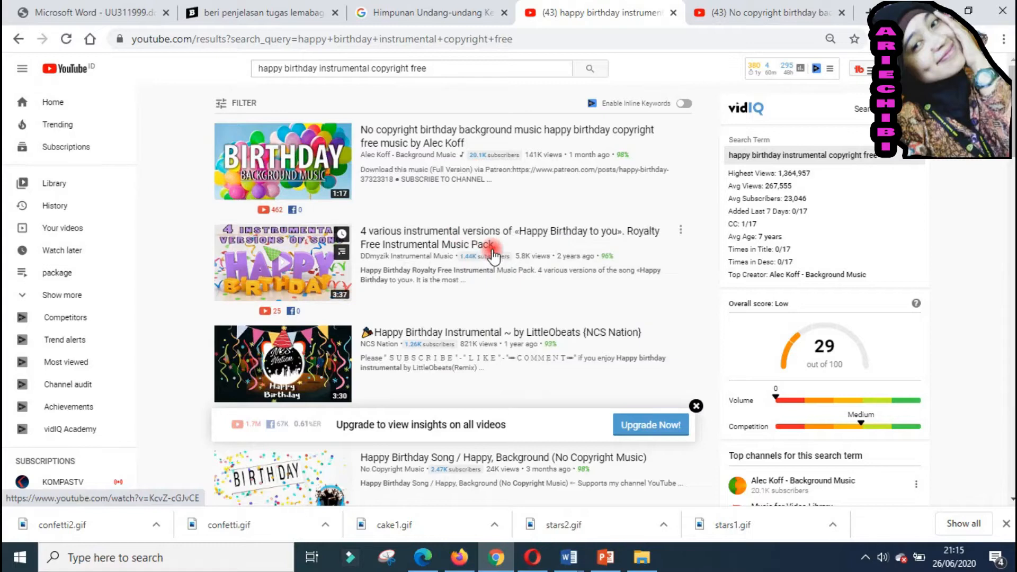
{"action": "left_click", "coordinate": [773, 22]}
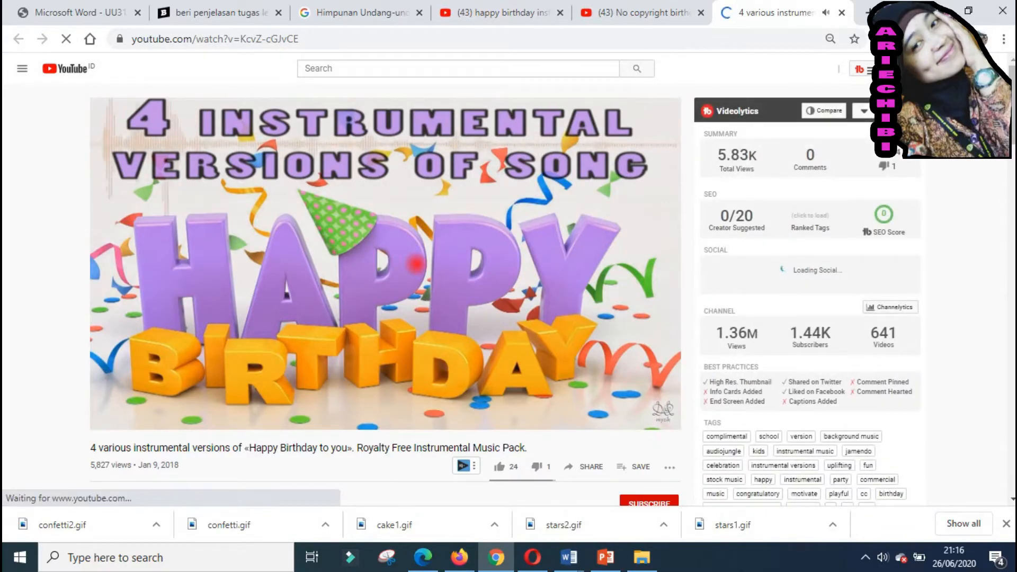
{"action": "scroll", "coordinate": [479, 444], "scroll_direction": "down", "scroll_amount": 2}
{"action": "scroll", "coordinate": [478, 444], "scroll_direction": "up", "scroll_amount": 2}
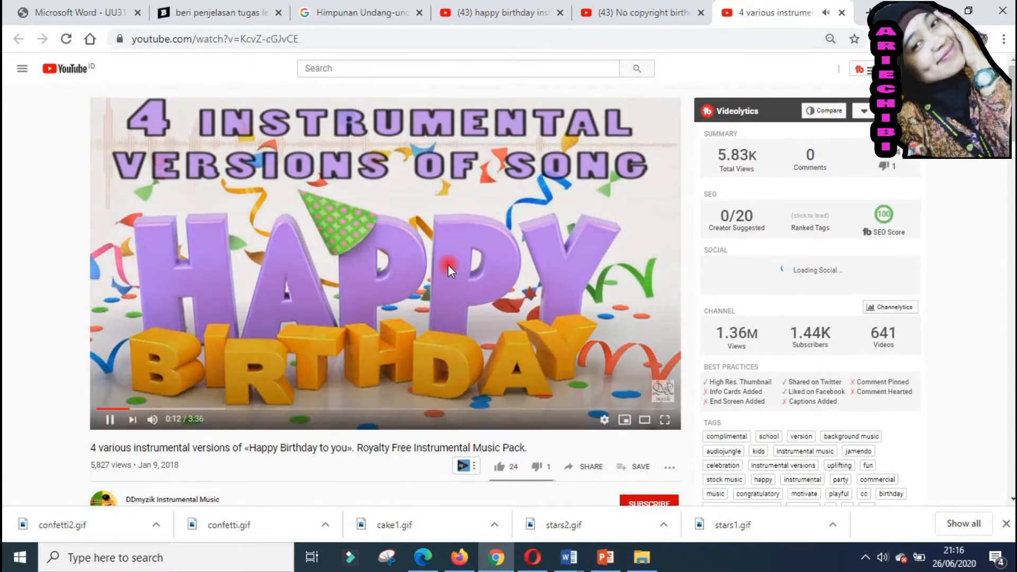
{"action": "left_click", "coordinate": [399, 262]}
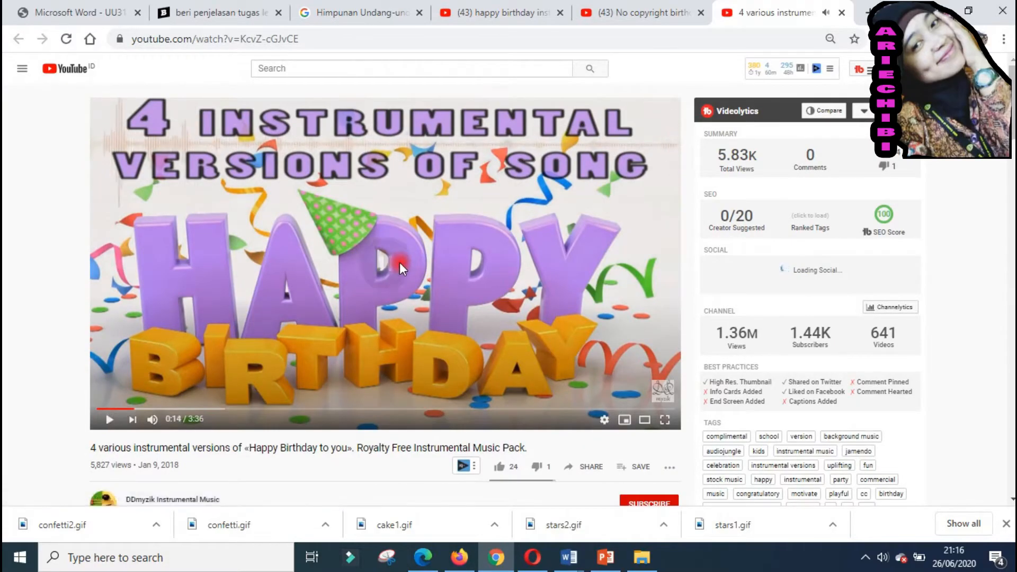
Copy the paused video's link, search Google for yt2mate in a new tab and open the y2mate.com YouTube downloader.
{"action": "left_click", "coordinate": [336, 39]}
{"action": "key", "text": "ctrl+c"}
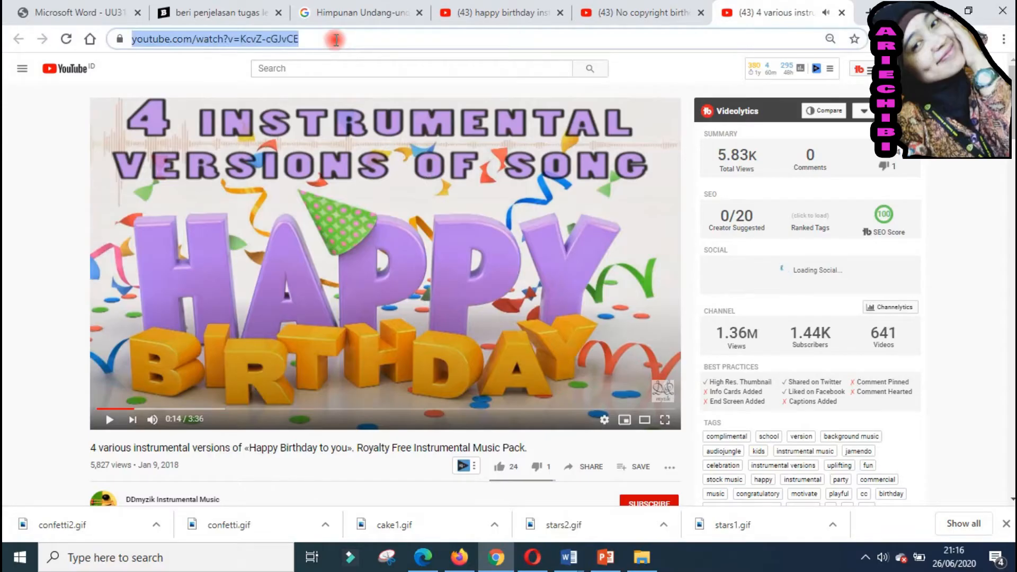
{"action": "key", "text": "ctrl+t"}
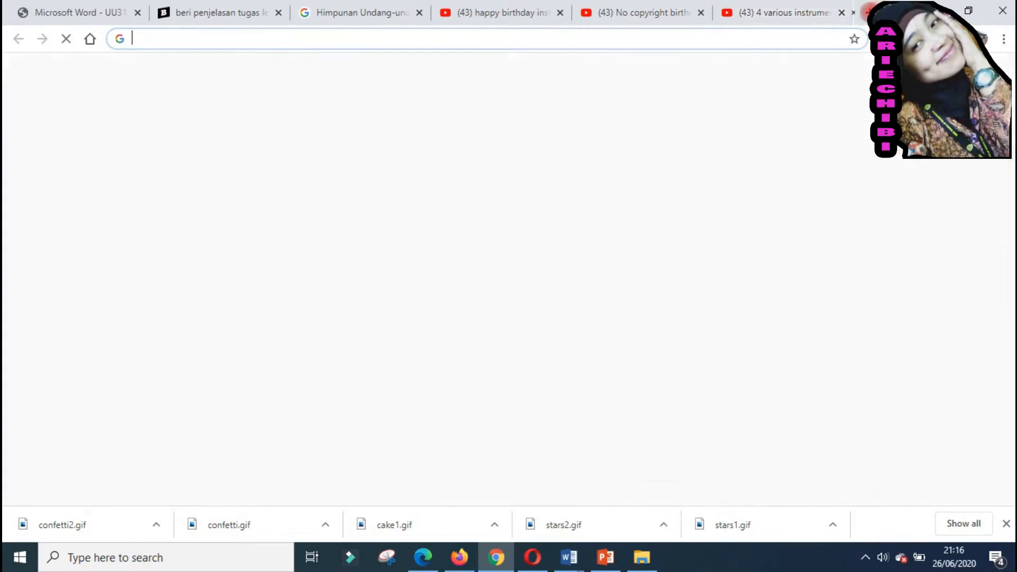
{"action": "type", "text": "yt"}
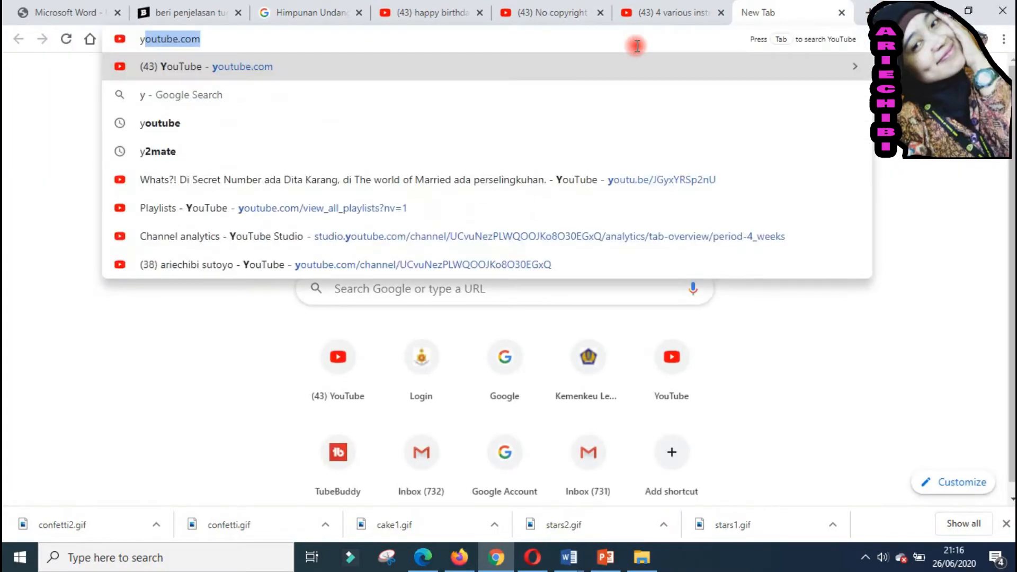
{"action": "key", "text": "Down"}
{"action": "key", "text": "Down"}
{"action": "key", "text": "Down"}
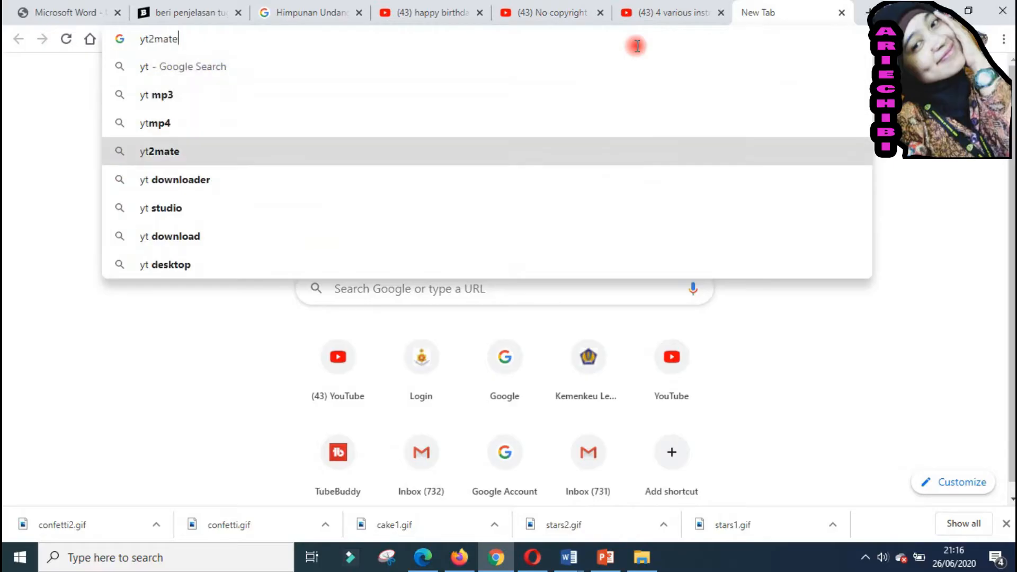
{"action": "key", "text": "Return"}
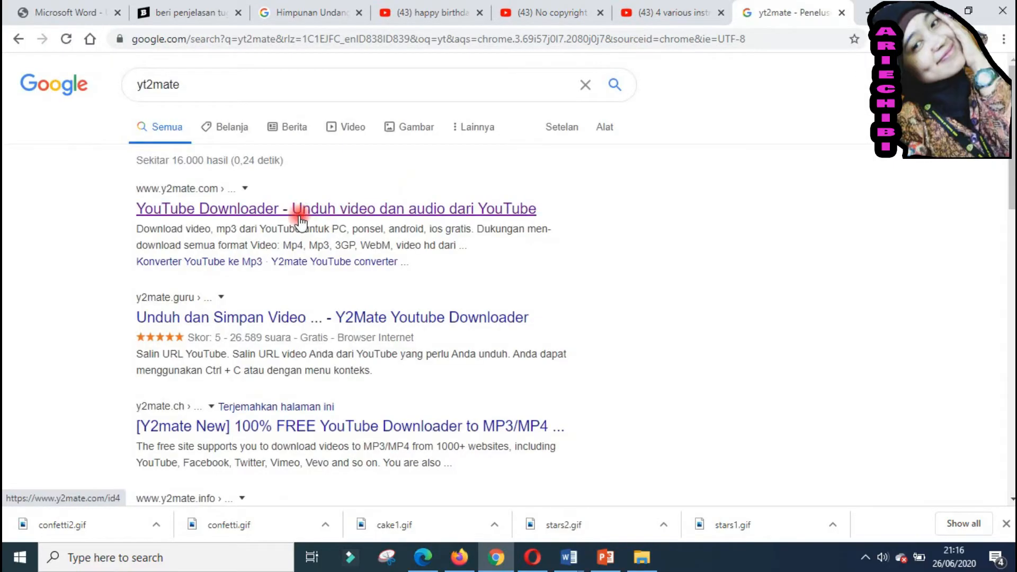
{"action": "left_click", "coordinate": [318, 212]}
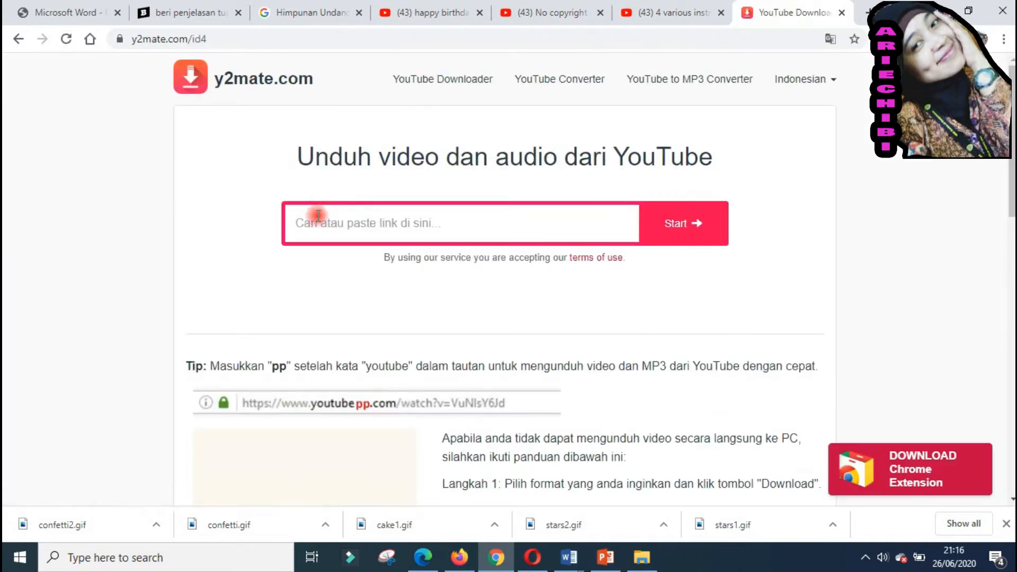
Load the copied video link in the downloader and request its 128kbps mp3 version.
{"action": "key", "text": "ctrl+v"}
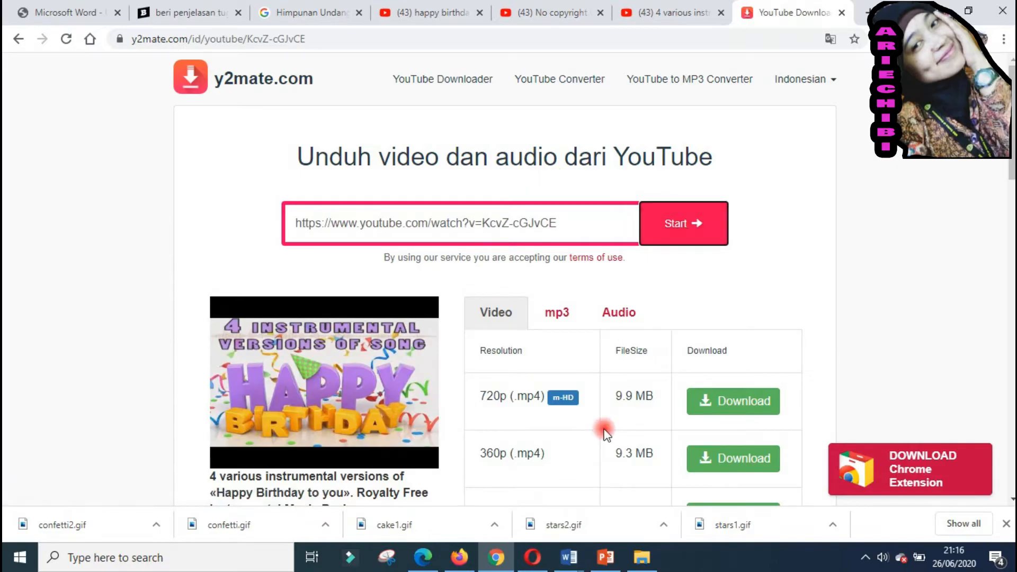
{"action": "left_click", "coordinate": [562, 319]}
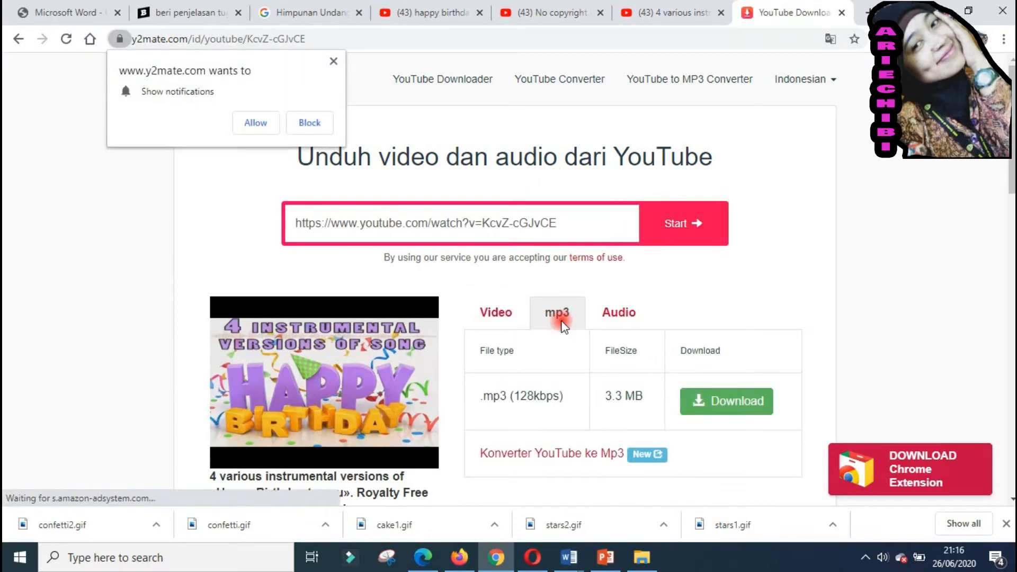
{"action": "left_click", "coordinate": [724, 344]}
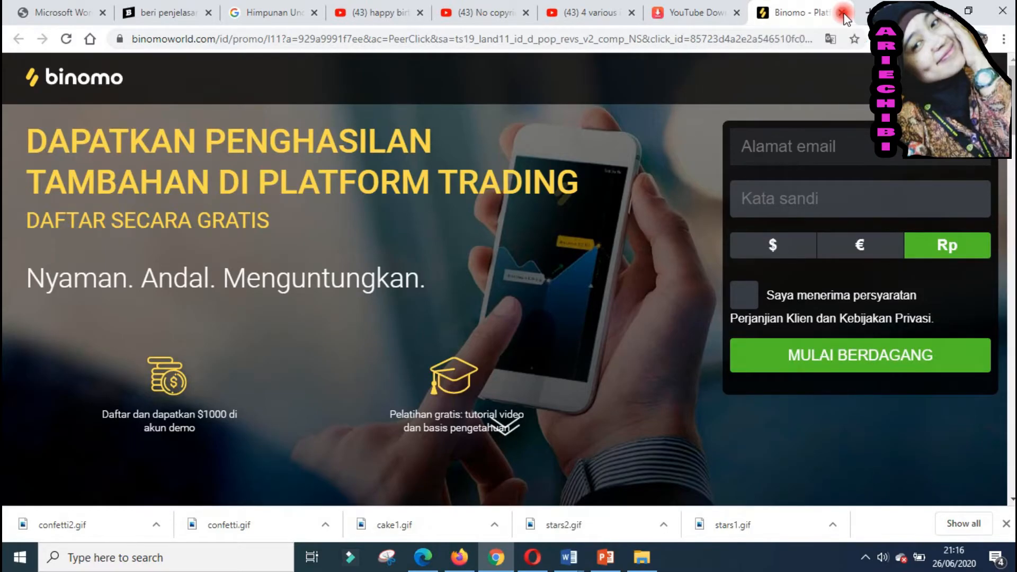
Close the Binomo advertisement tab, dismiss the y2mate notification request and hide the list of finished downloads.
{"action": "left_click", "coordinate": [842, 14]}
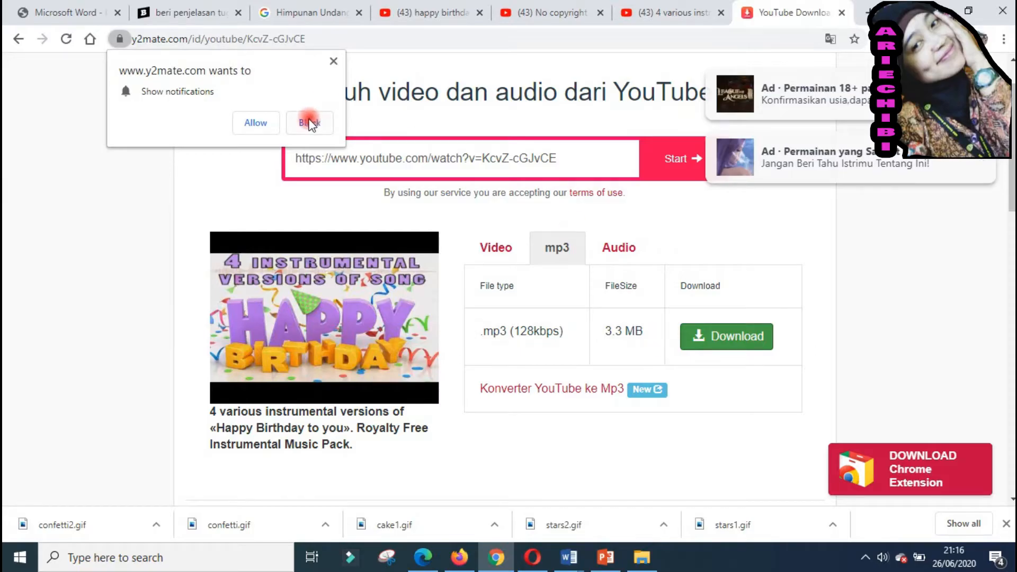
{"action": "left_click", "coordinate": [335, 62]}
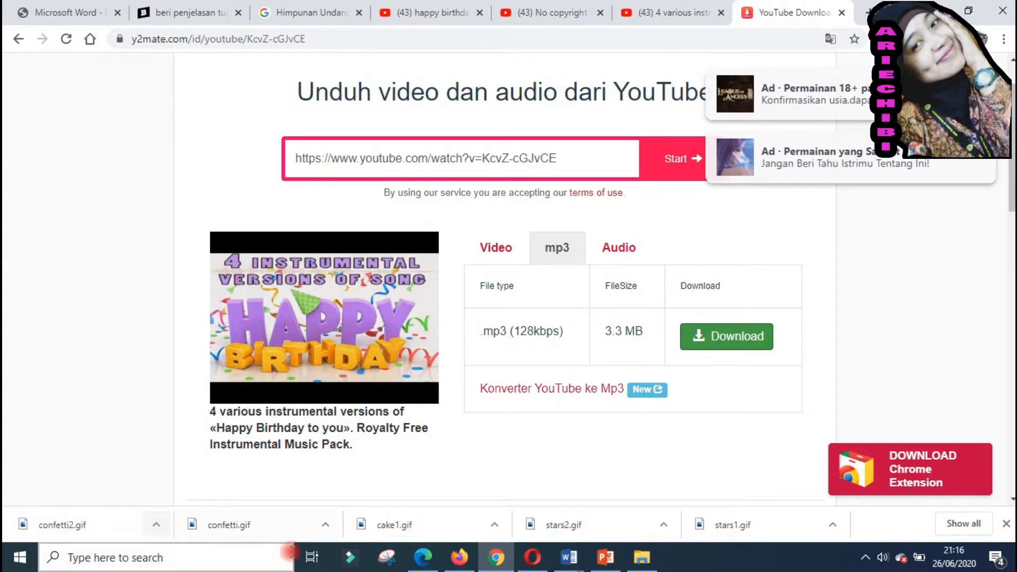
{"action": "left_click", "coordinate": [1006, 525]}
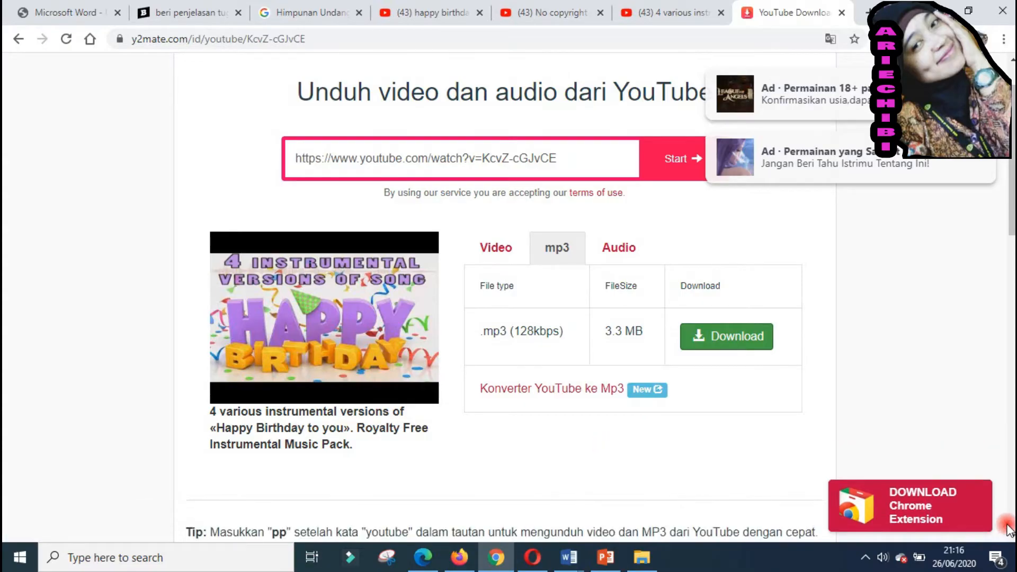
Download the 128kbps mp3 of the 4 various instrumental versions video and show the downloaded file in its folder.
{"action": "left_click", "coordinate": [716, 340]}
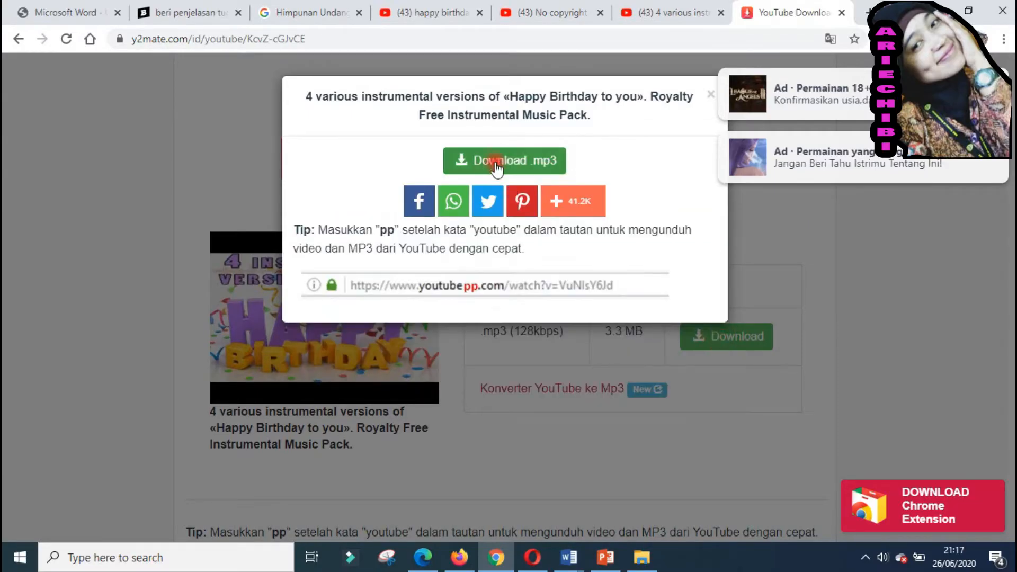
{"action": "left_click", "coordinate": [497, 162]}
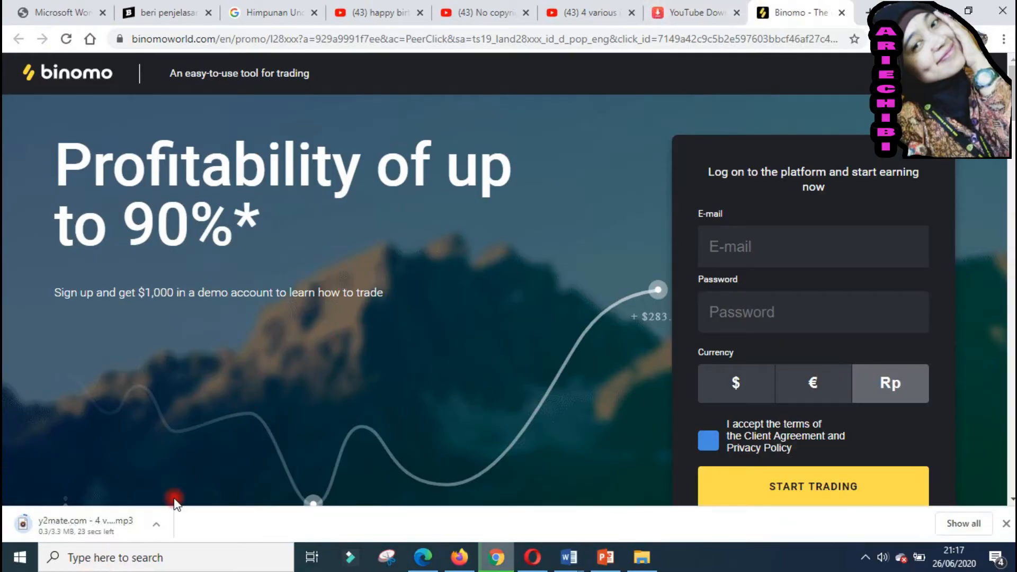
{"action": "left_click", "coordinate": [159, 525]}
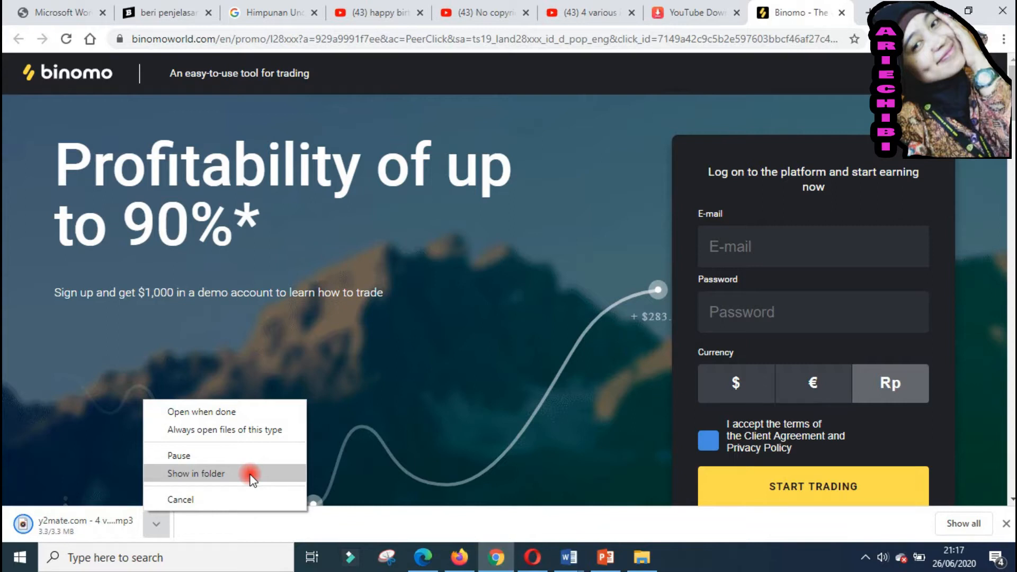
{"action": "left_click", "coordinate": [249, 473]}
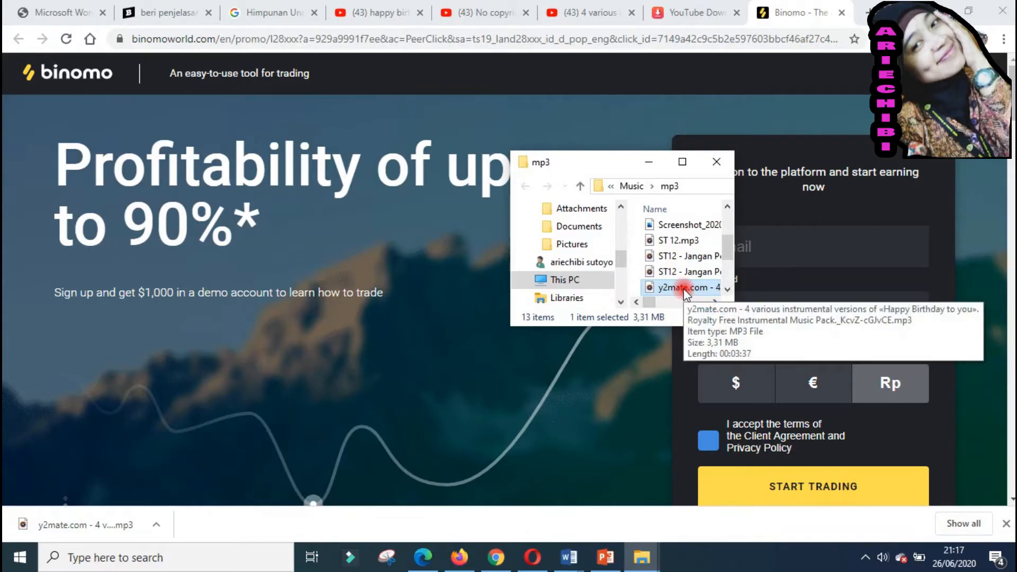
Paste the downloaded Happy Birthday mp3 into the ulang tahun folder.
{"action": "left_click", "coordinate": [638, 564]}
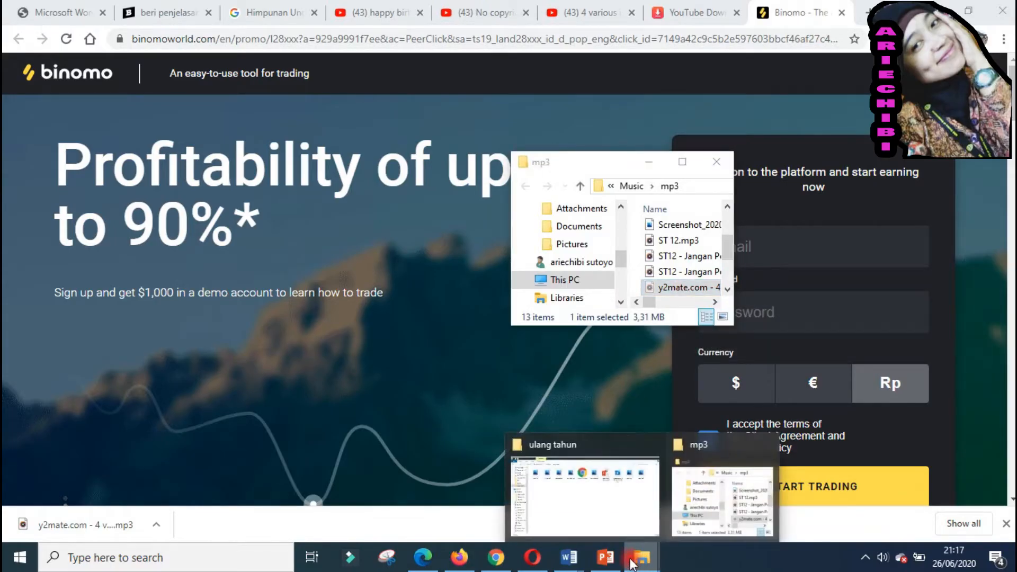
{"action": "left_click", "coordinate": [560, 512]}
{"action": "left_click", "coordinate": [450, 349]}
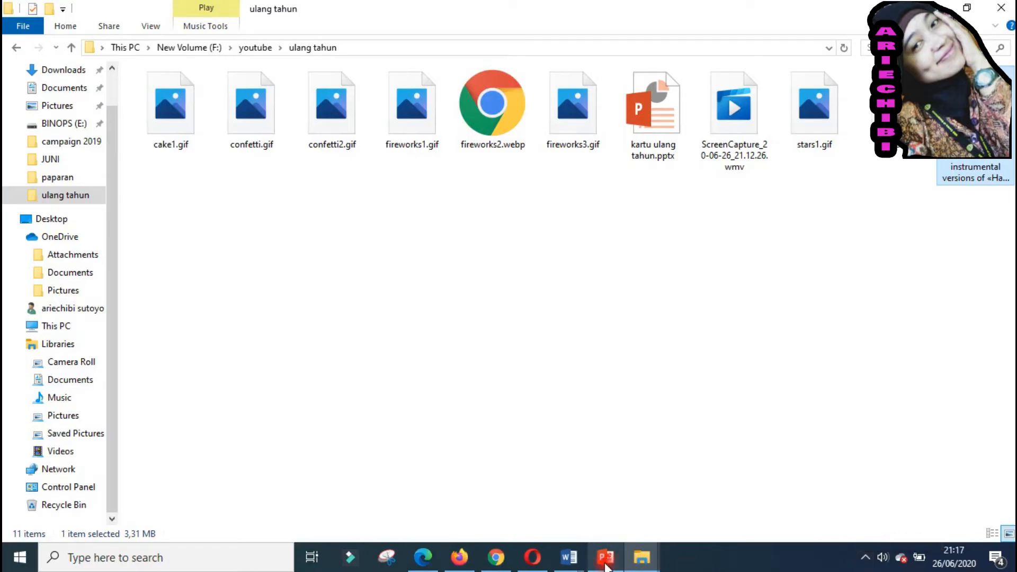
Switch to PowerPoint, add a blank slide to Presentation1 and delete the original title slide.
{"action": "left_click", "coordinate": [605, 564]}
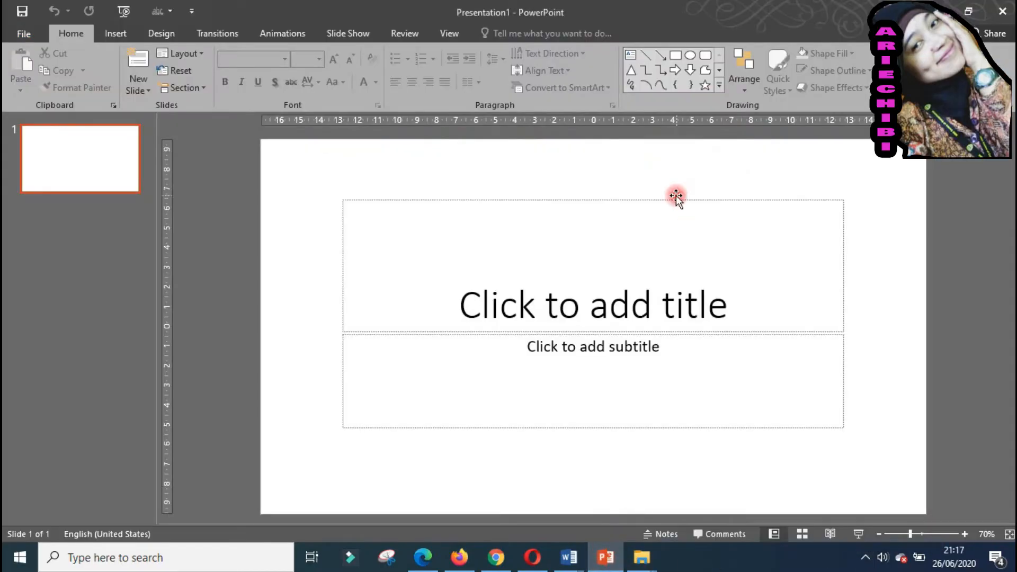
{"action": "left_click", "coordinate": [141, 92]}
{"action": "left_click", "coordinate": [179, 297]}
{"action": "left_click", "coordinate": [88, 175]}
{"action": "key", "text": "Delete"}
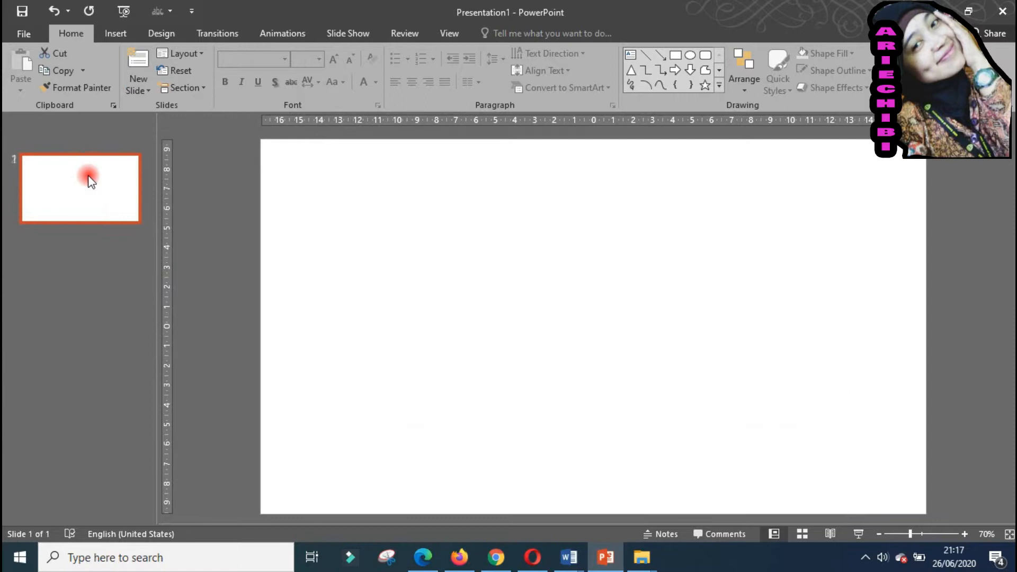
Change the presentation's slide size to the standard 4:3 format, scaling the content with Ensure Fit.
{"action": "left_click", "coordinate": [354, 36]}
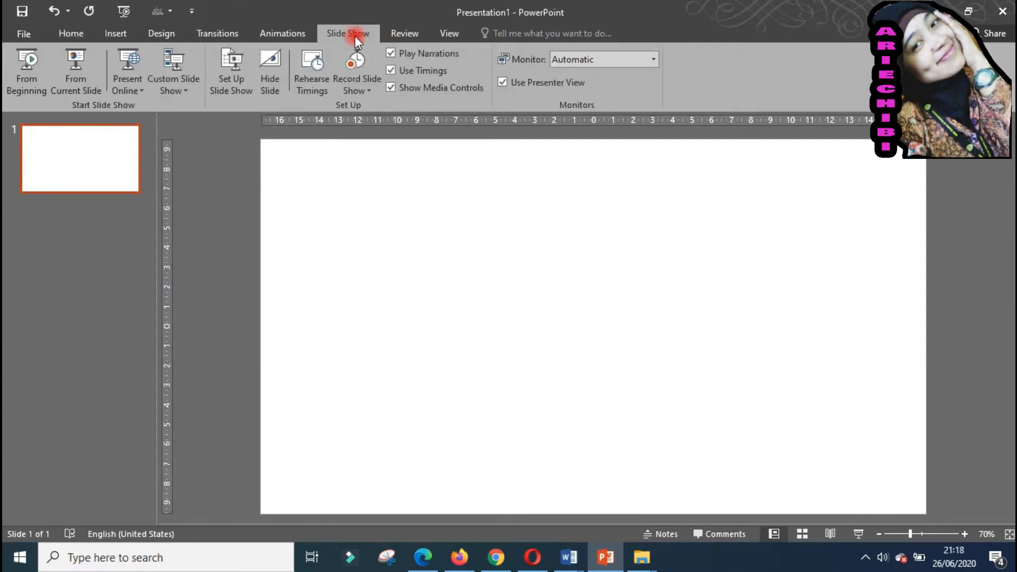
{"action": "left_click", "coordinate": [155, 36]}
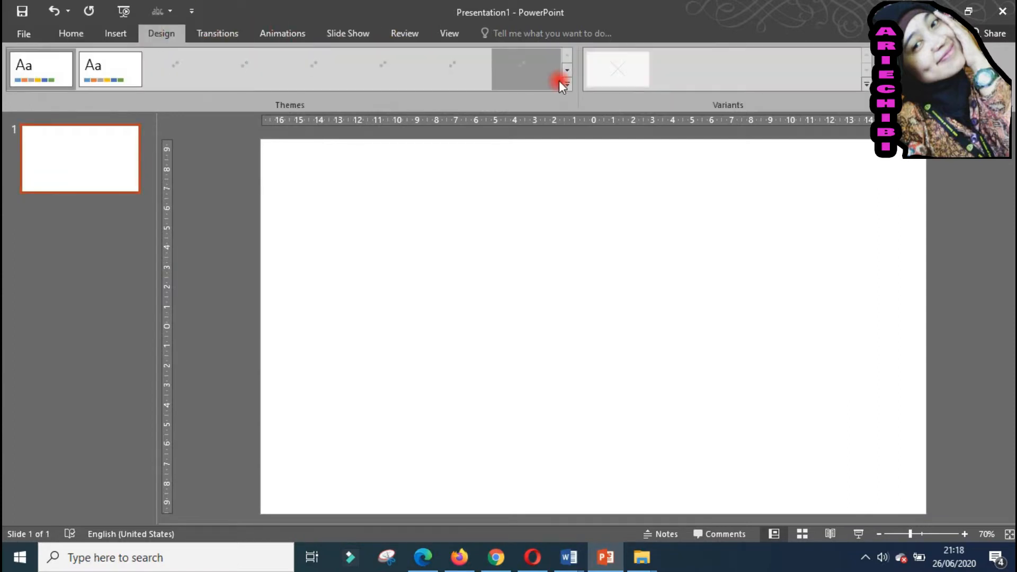
{"action": "left_click", "coordinate": [940, 71]}
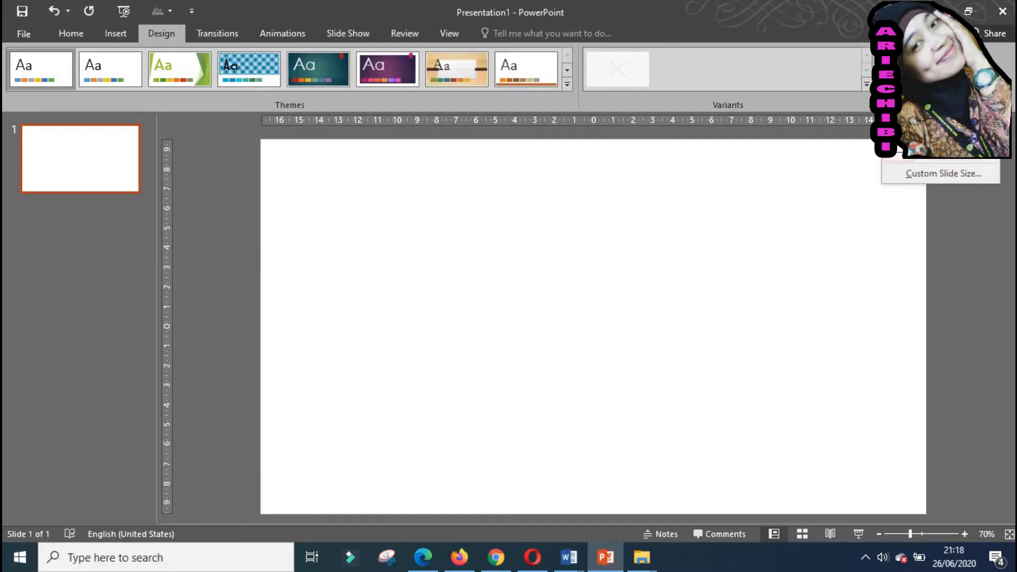
{"action": "left_click", "coordinate": [940, 106]}
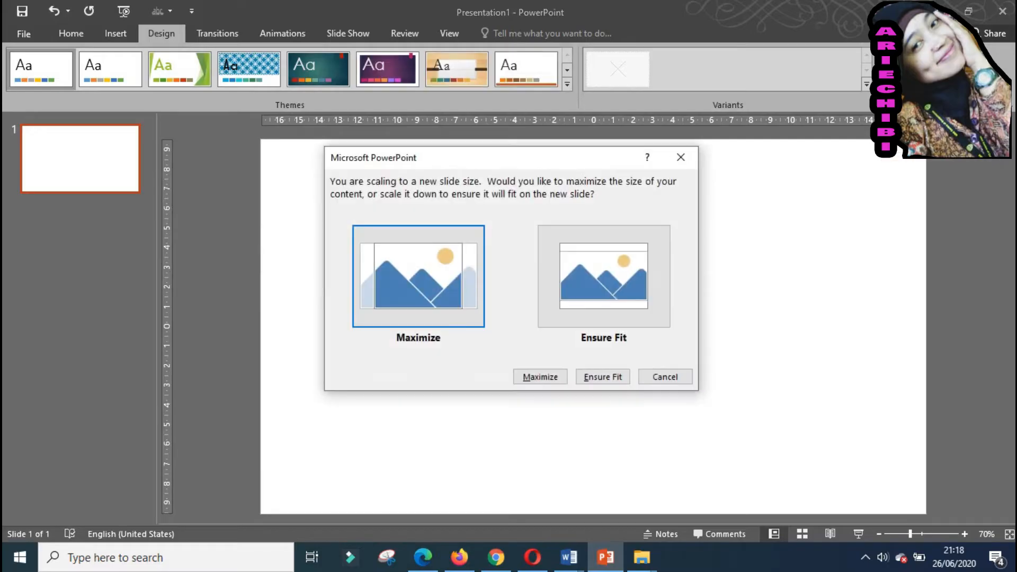
{"action": "left_click", "coordinate": [607, 312]}
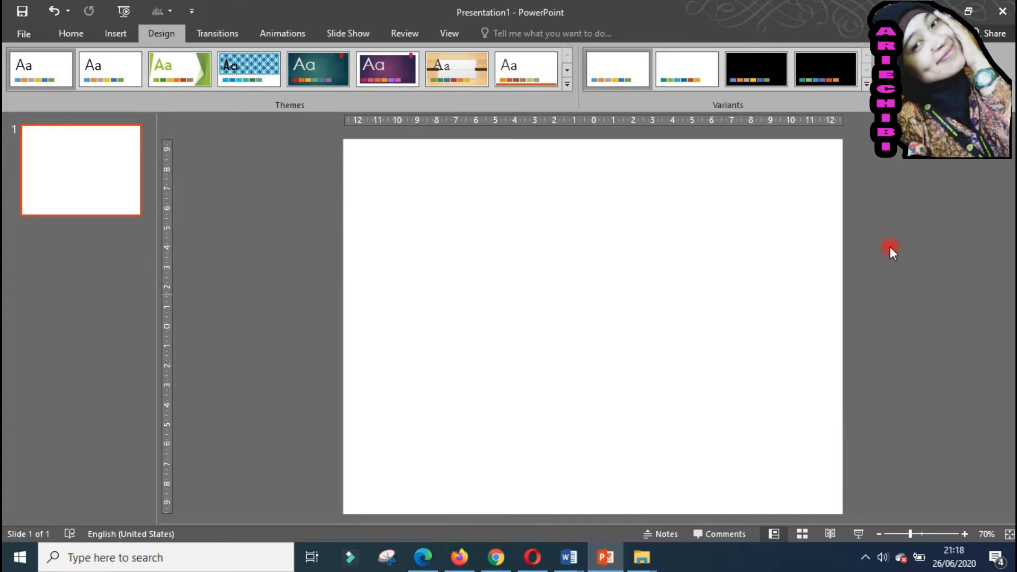
Format the slide background with a solid light orange fill chosen from the standard colors.
{"action": "right_click", "coordinate": [445, 299]}
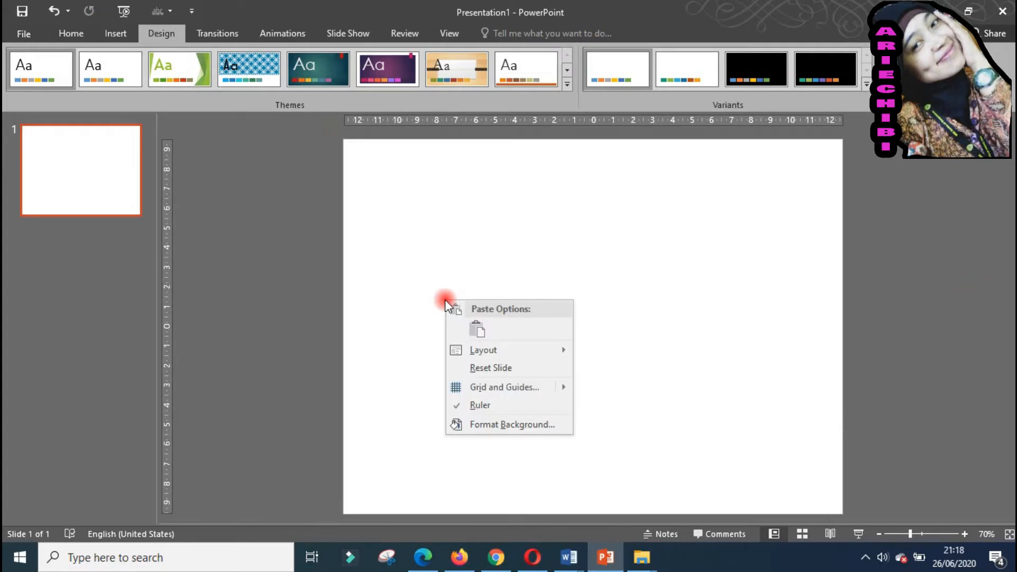
{"action": "left_click", "coordinate": [520, 425]}
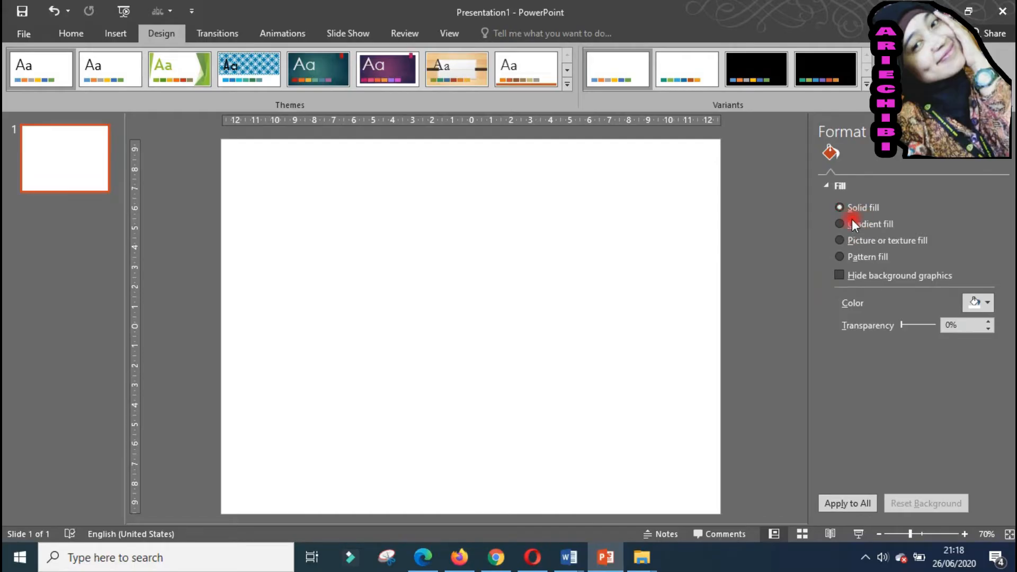
{"action": "left_click", "coordinate": [987, 301]}
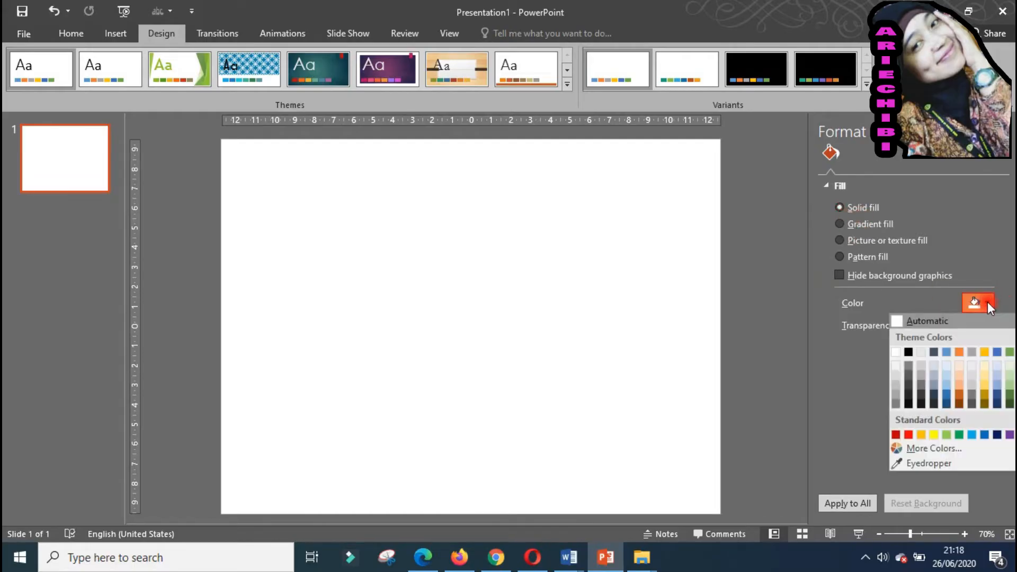
{"action": "left_click", "coordinate": [938, 448]}
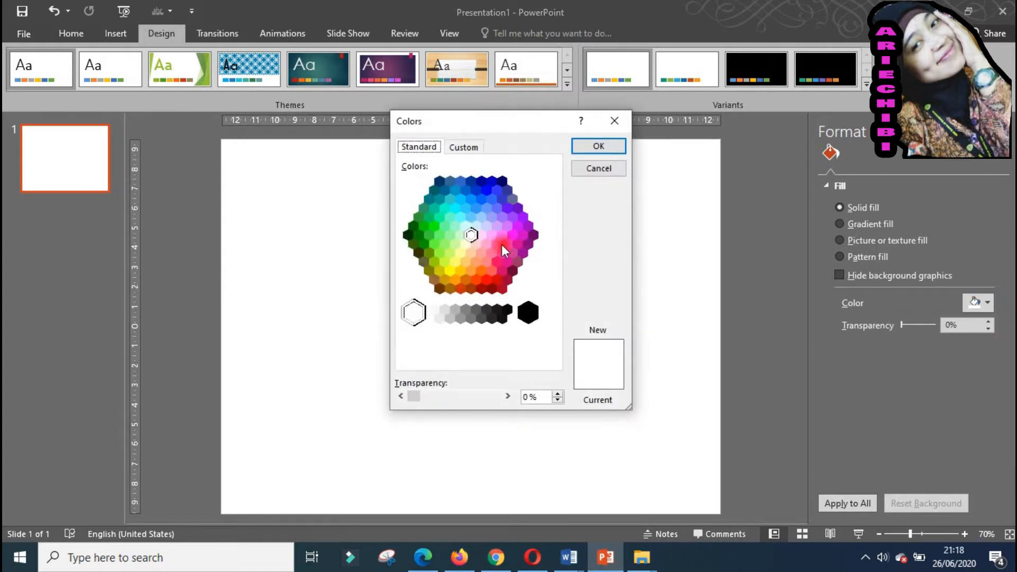
{"action": "left_click", "coordinate": [500, 245]}
{"action": "left_click", "coordinate": [508, 246]}
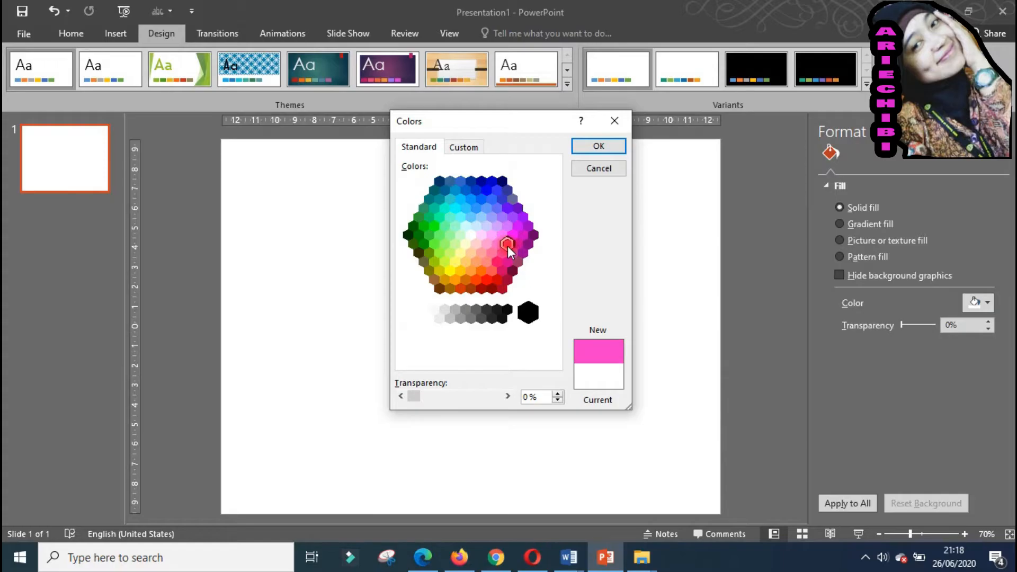
{"action": "left_click", "coordinate": [491, 253]}
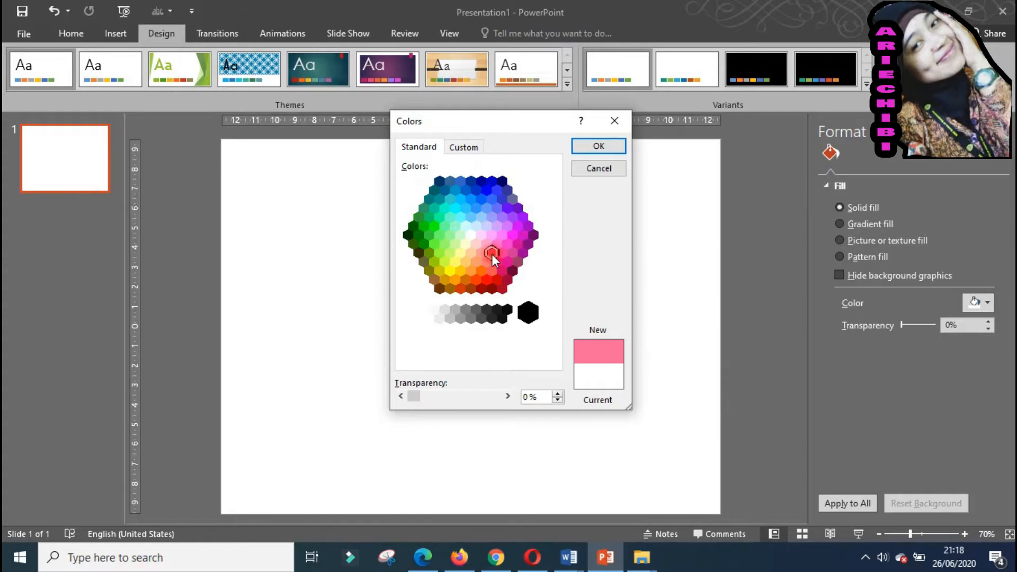
{"action": "left_click", "coordinate": [471, 270]}
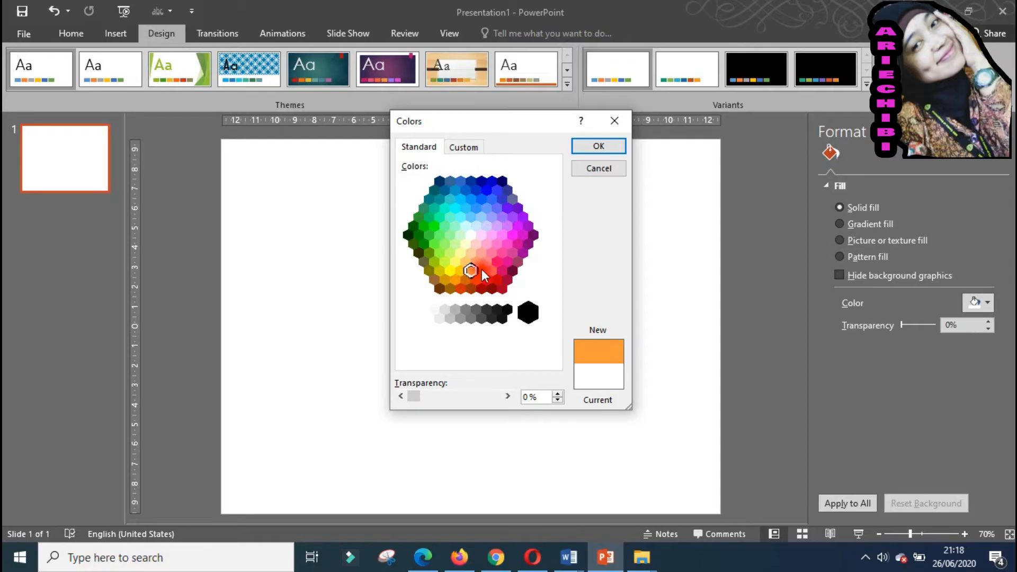
{"action": "left_click", "coordinate": [481, 269]}
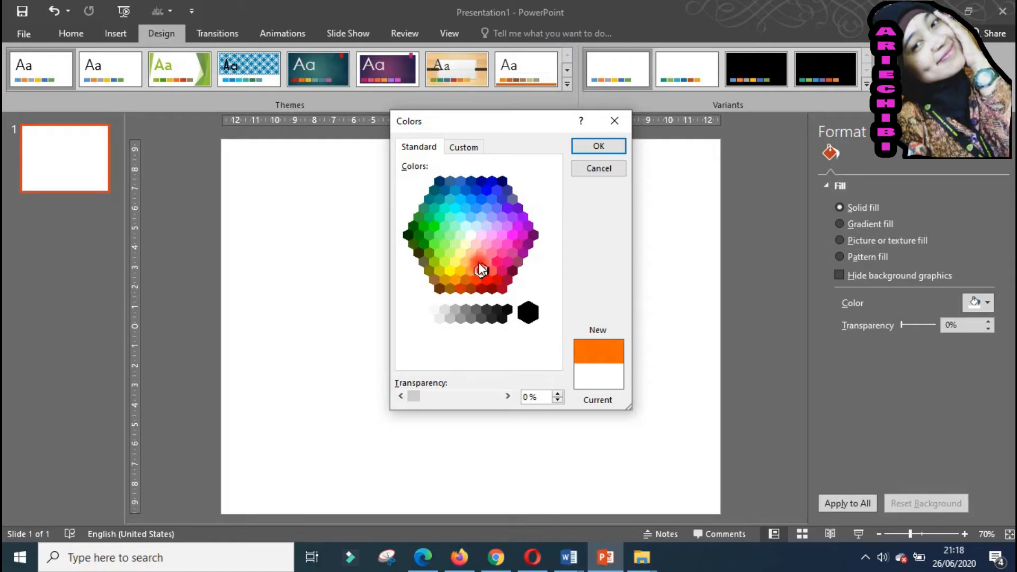
{"action": "left_click", "coordinate": [477, 261]}
{"action": "left_click", "coordinate": [598, 148]}
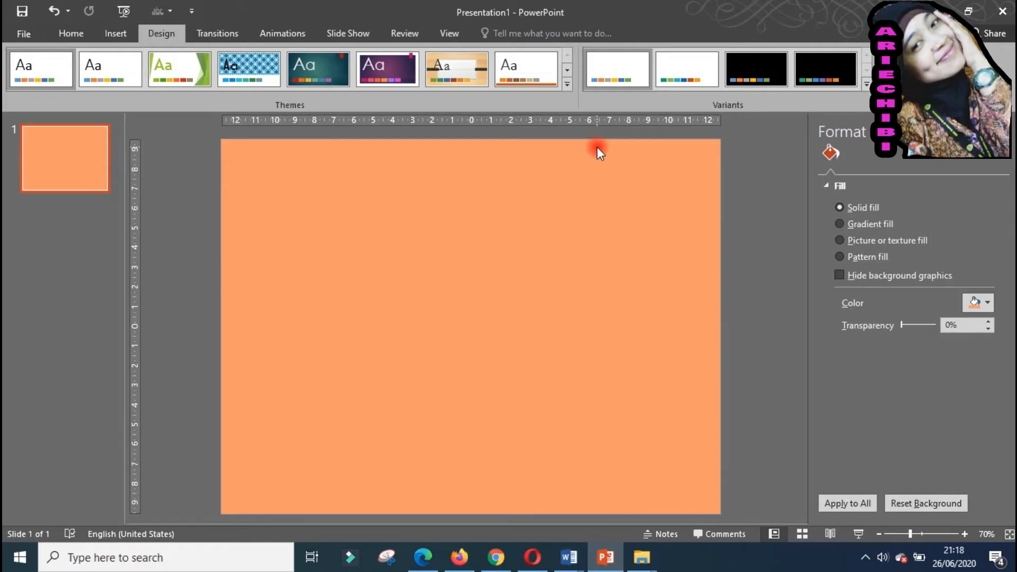
{"action": "left_click", "coordinate": [1012, 133]}
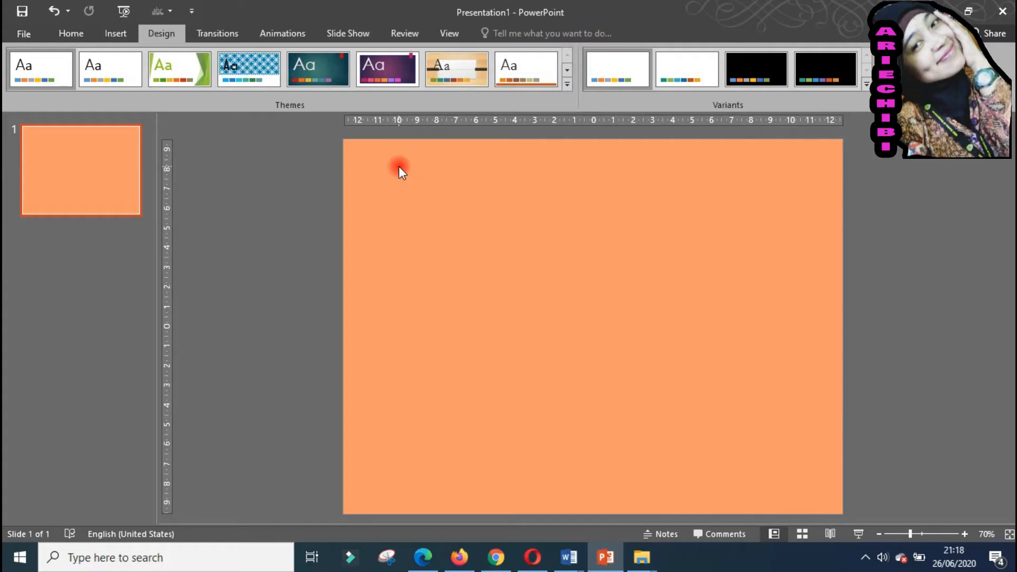
Insert a dark WordArt with a blue shadow reading "Happy Birthday" and move it to the upper part of the slide.
{"action": "left_click", "coordinate": [115, 35]}
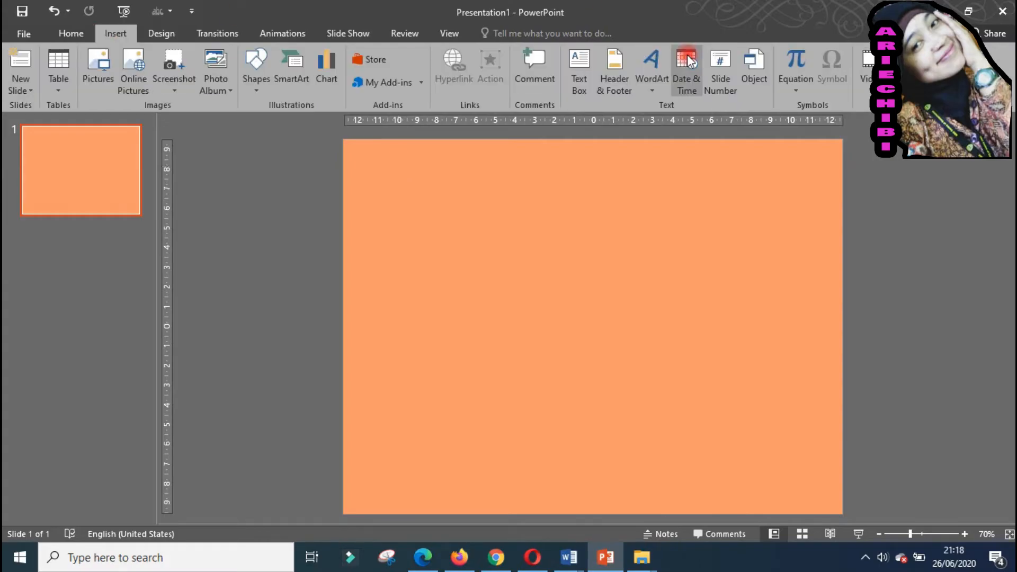
{"action": "left_click", "coordinate": [653, 74]}
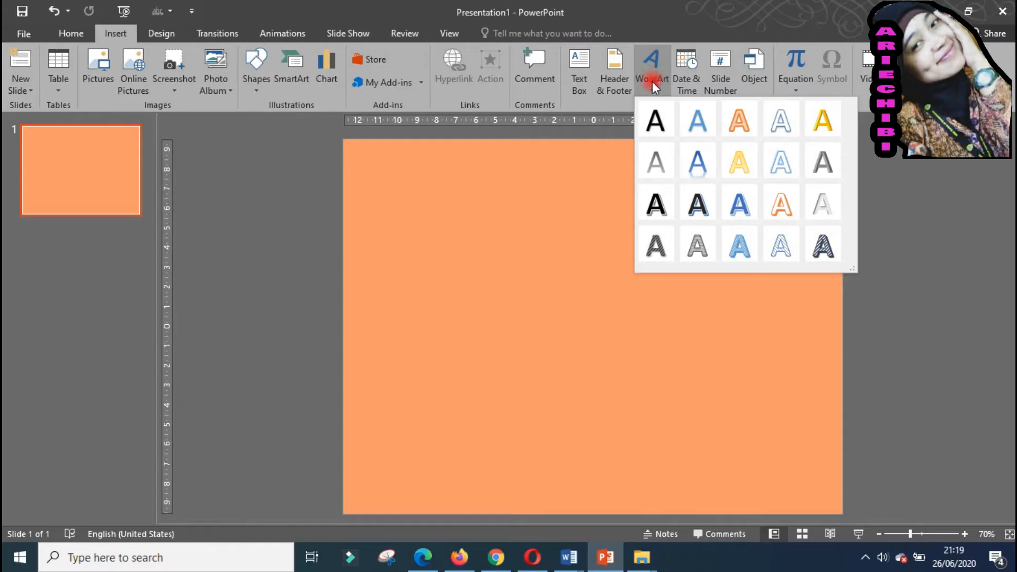
{"action": "left_click", "coordinate": [696, 225]}
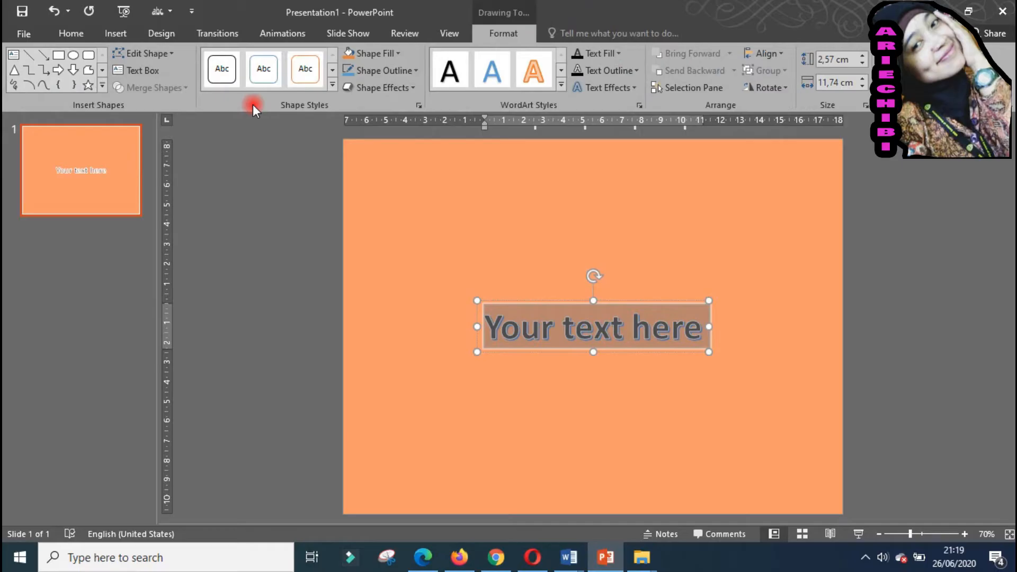
{"action": "type", "text": "Happy"}
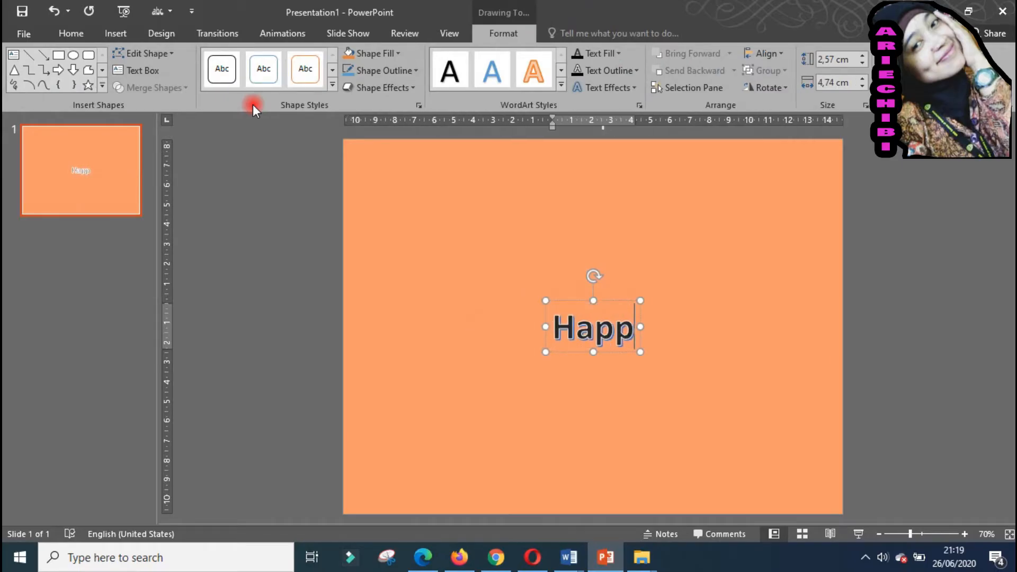
{"action": "type", "text": " Bir"}
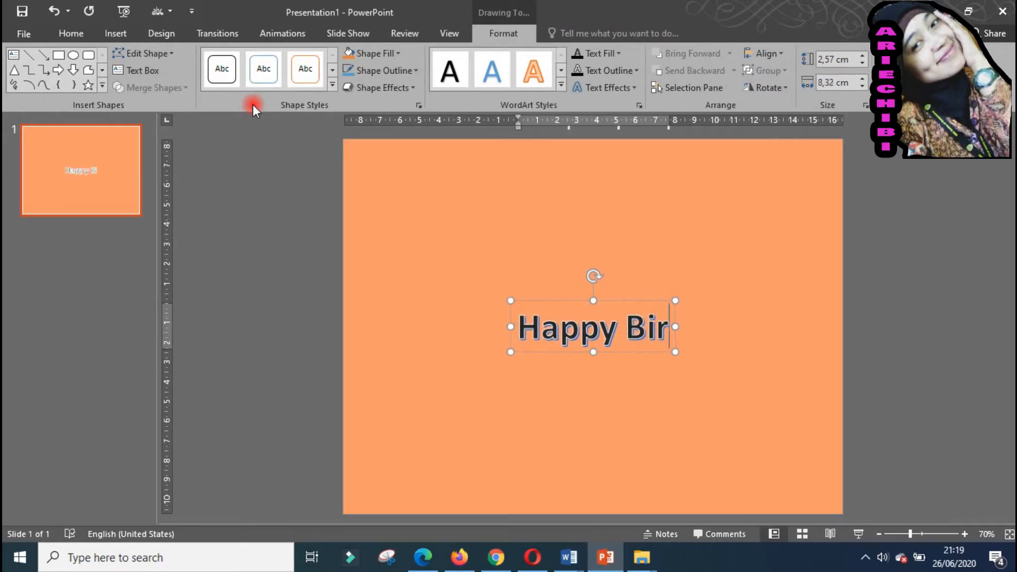
{"action": "type", "text": "thday"}
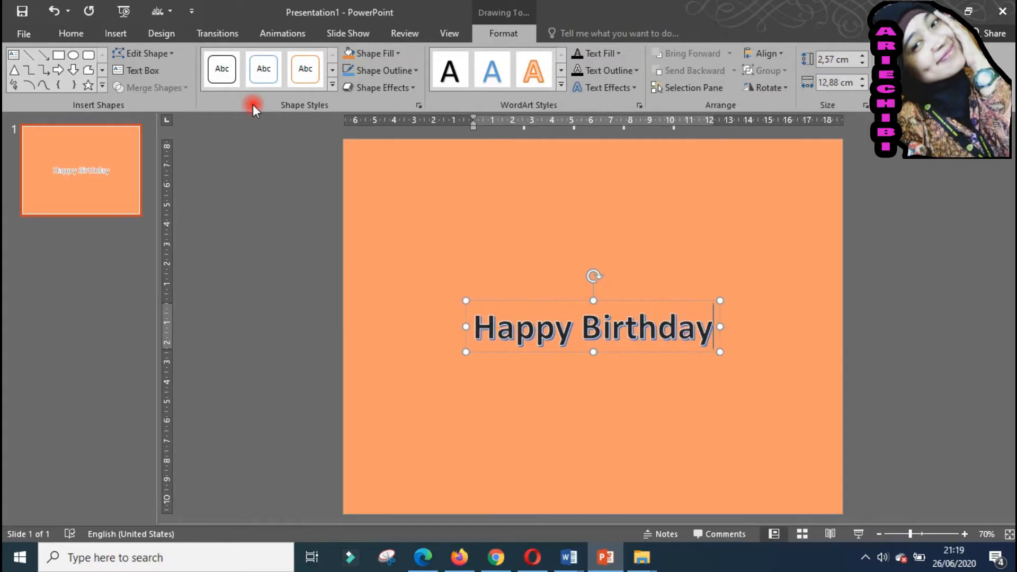
{"action": "left_click_drag", "start_coordinate": [647, 352], "coordinate": [656, 251]}
Set the Happy Birthday WordArt to Berlin Sans FB Demi at size 66 and move it slightly higher on the slide.
{"action": "left_click", "coordinate": [74, 34]}
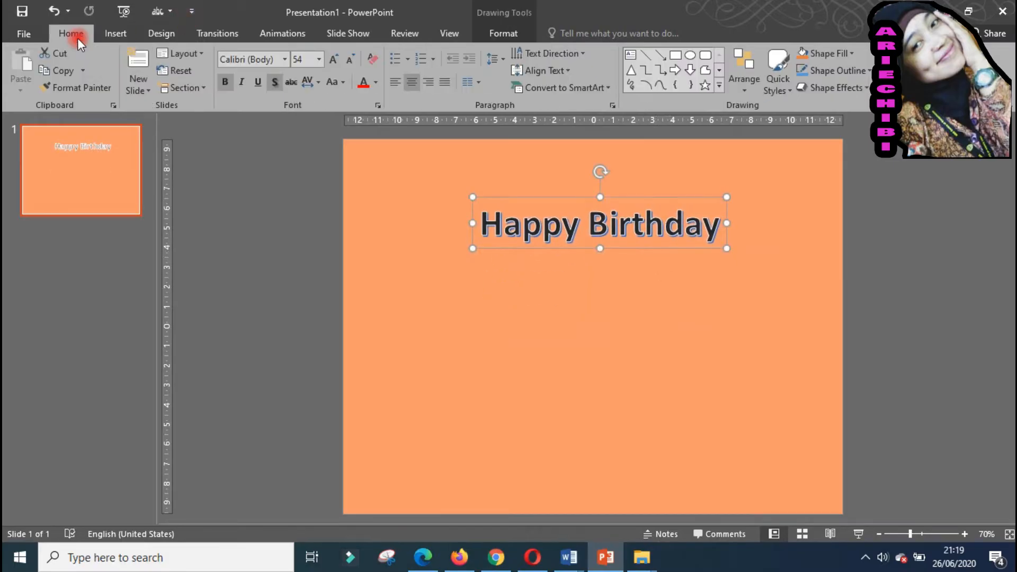
{"action": "left_click", "coordinate": [285, 59]}
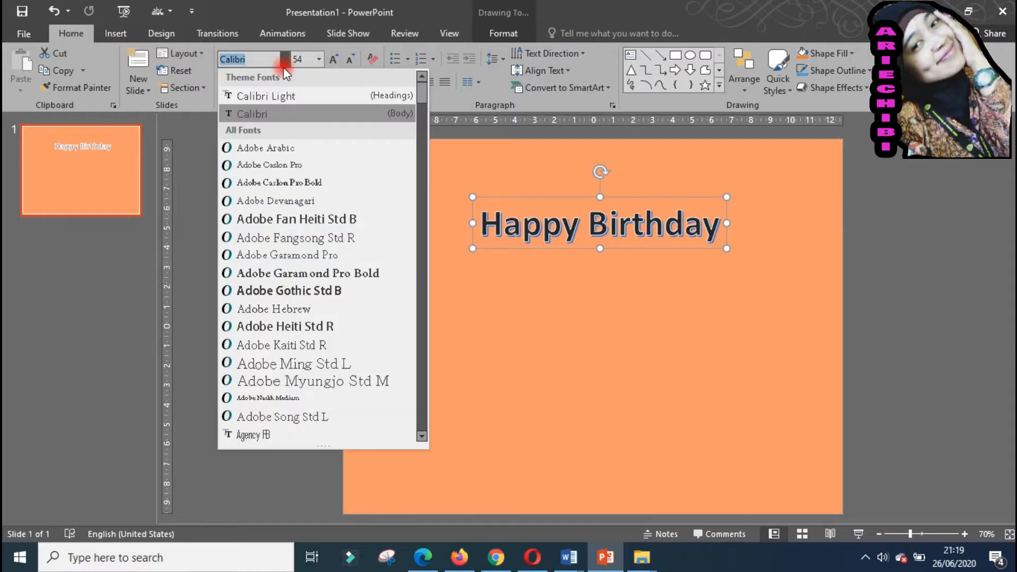
{"action": "scroll", "coordinate": [319, 283], "scroll_direction": "down", "scroll_amount": 4}
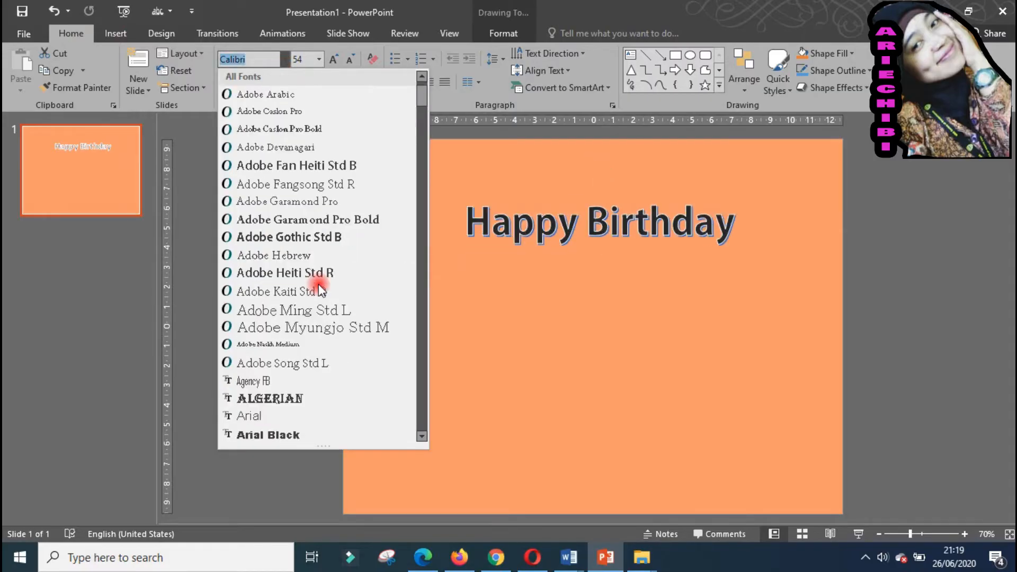
{"action": "scroll", "coordinate": [319, 286], "scroll_direction": "down", "scroll_amount": 5}
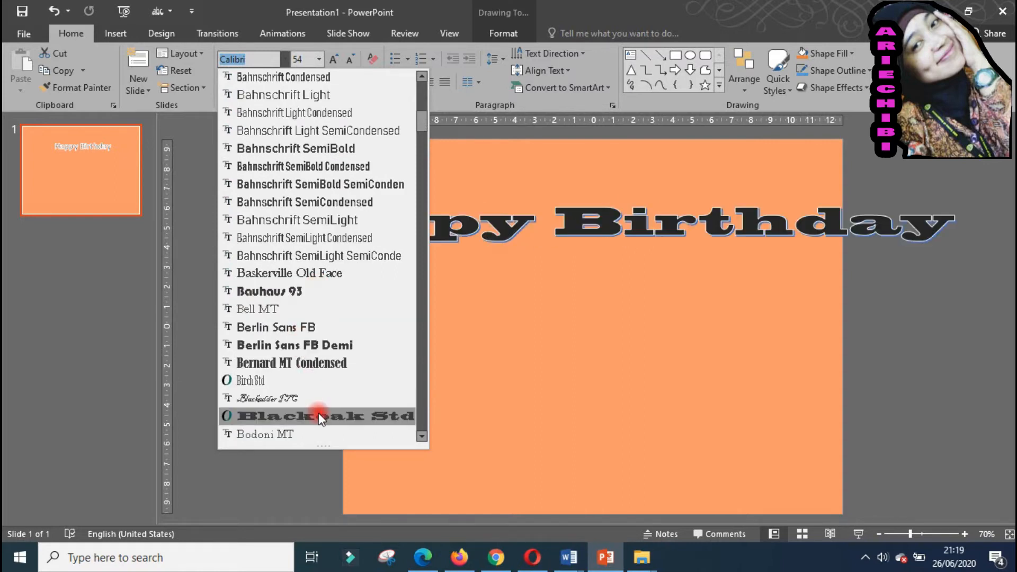
{"action": "left_click", "coordinate": [335, 339]}
{"action": "left_click", "coordinate": [334, 66]}
{"action": "left_click", "coordinate": [333, 64]}
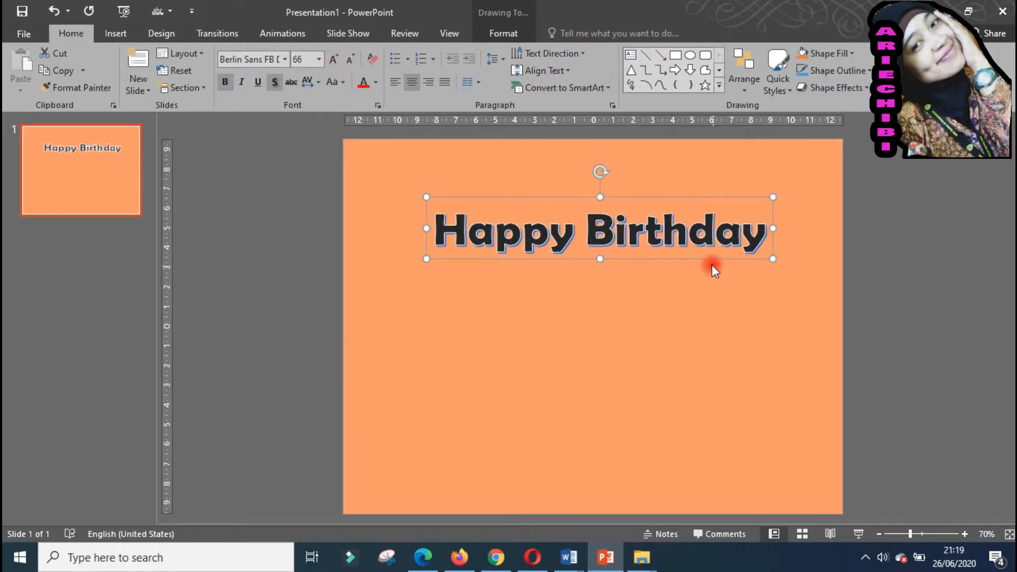
{"action": "left_click_drag", "start_coordinate": [710, 261], "coordinate": [713, 250]}
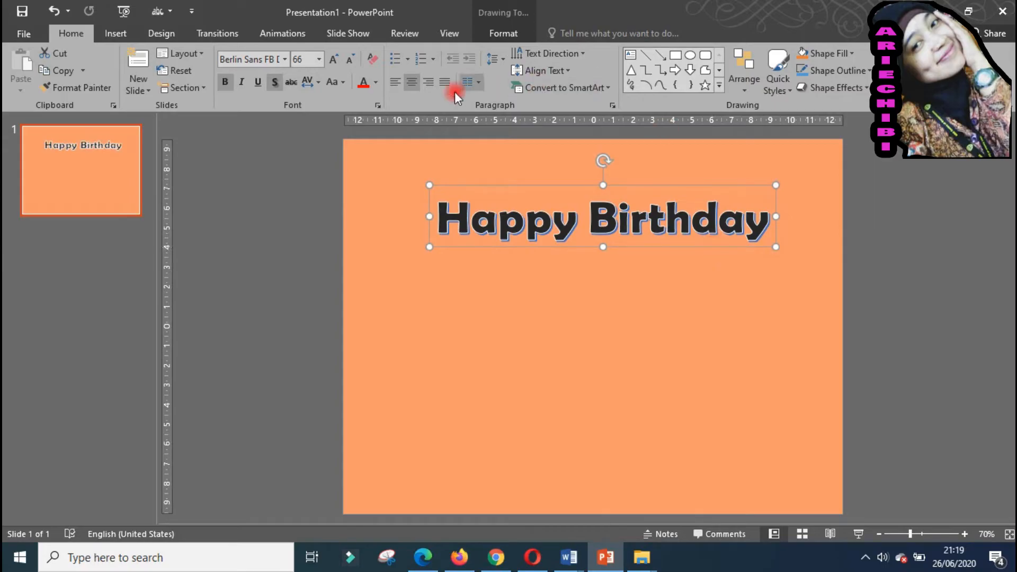
Fill the Happy Birthday WordArt box with Green, Accent 6, Lighter 80% and apply a diagonal gradient variation that darkens toward the lower right.
{"action": "left_click", "coordinate": [503, 32]}
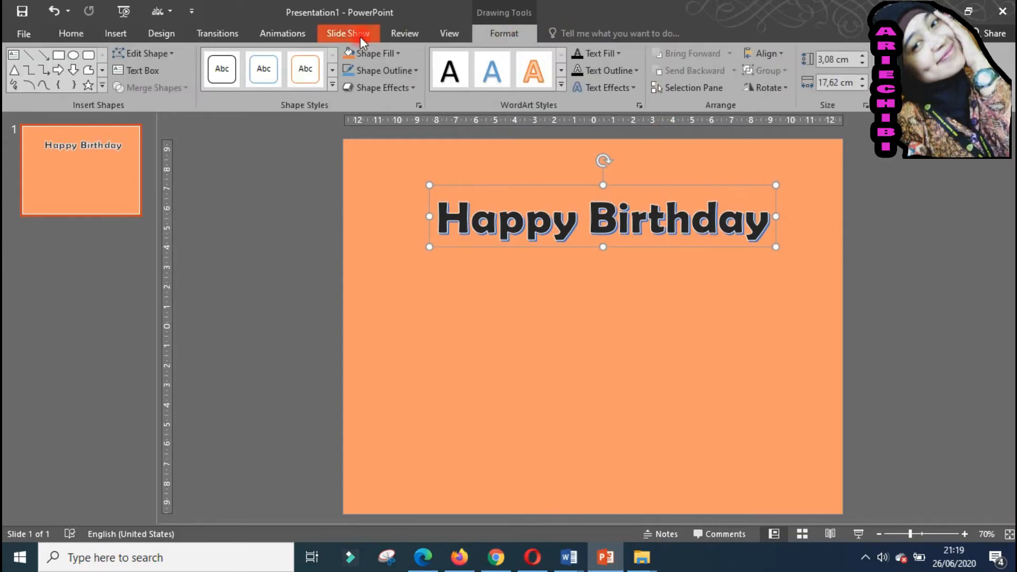
{"action": "left_click", "coordinate": [396, 53]}
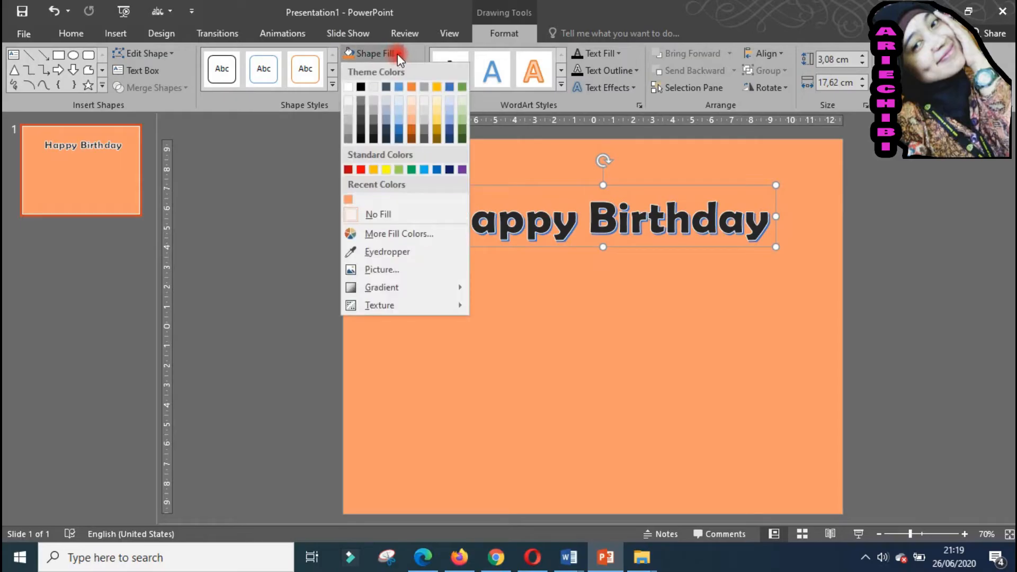
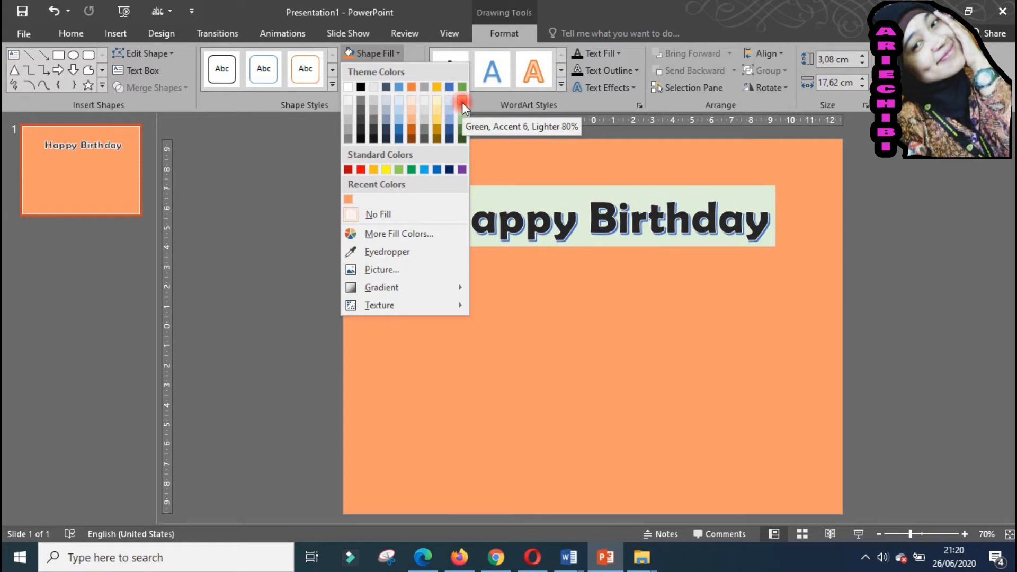
{"action": "left_click", "coordinate": [461, 103]}
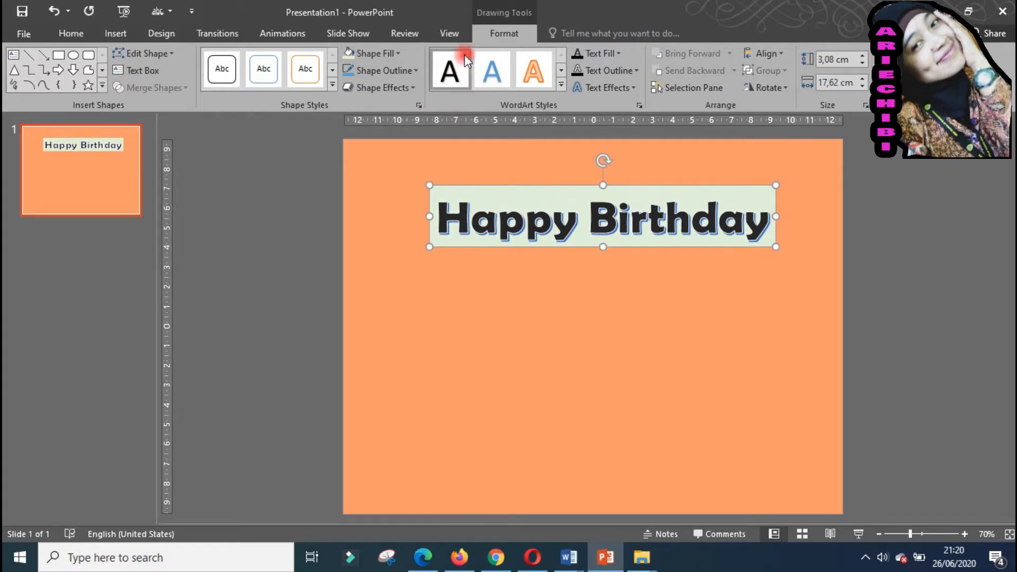
{"action": "left_click", "coordinate": [400, 52]}
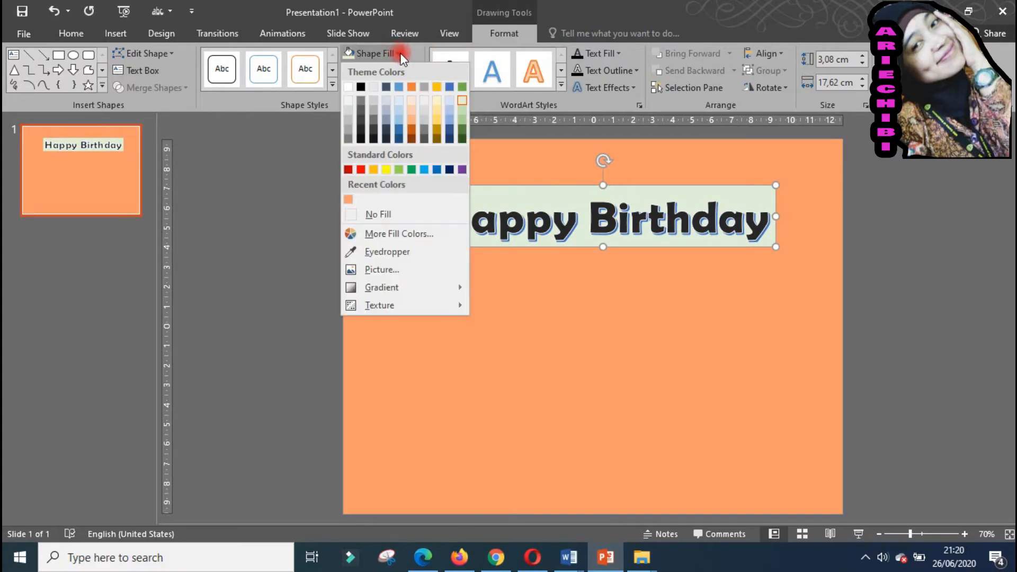
{"action": "mouse_move", "coordinate": [433, 287]}
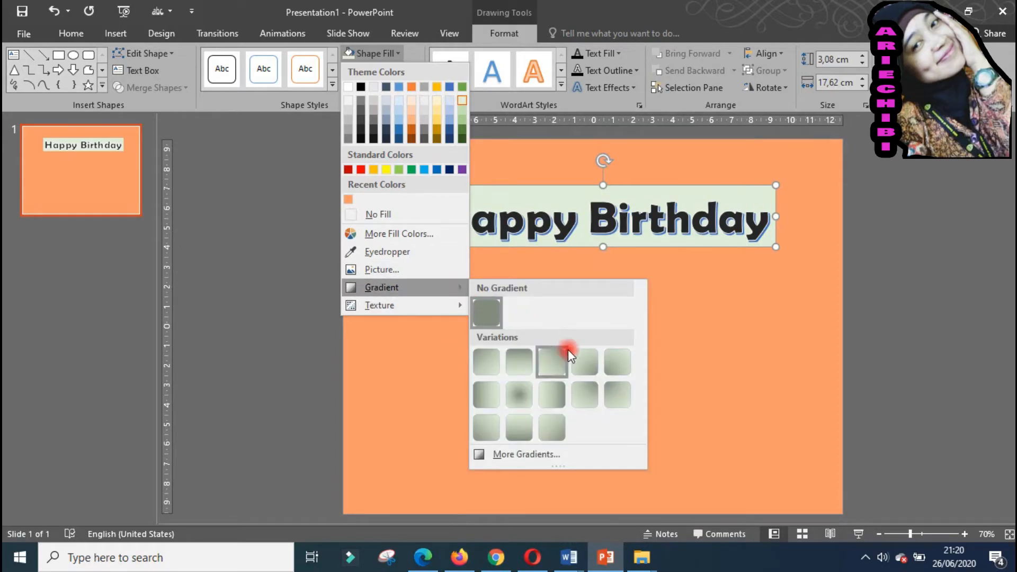
{"action": "left_click", "coordinate": [548, 427]}
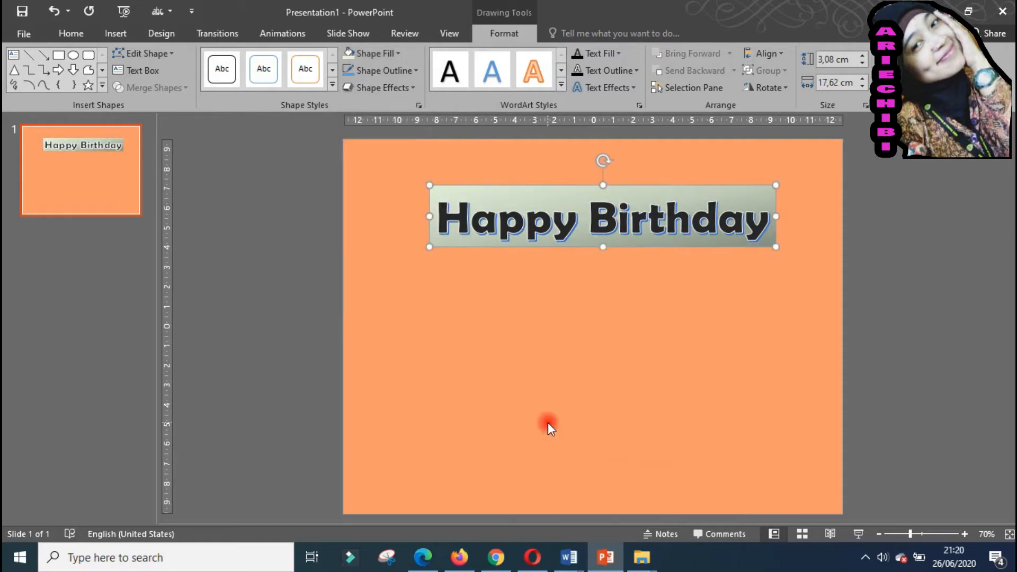
{"action": "left_click", "coordinate": [415, 89]}
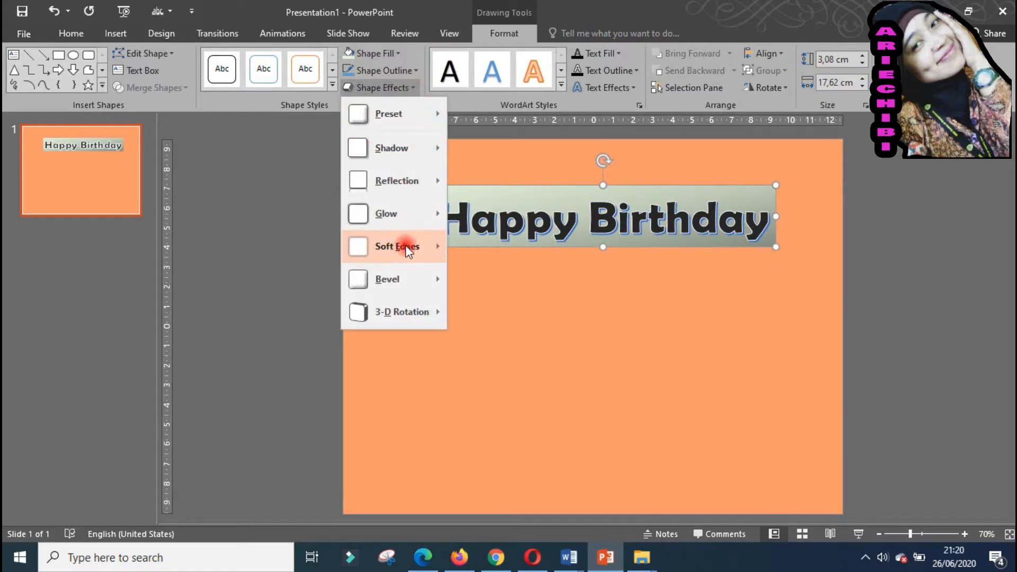
{"action": "mouse_move", "coordinate": [408, 248]}
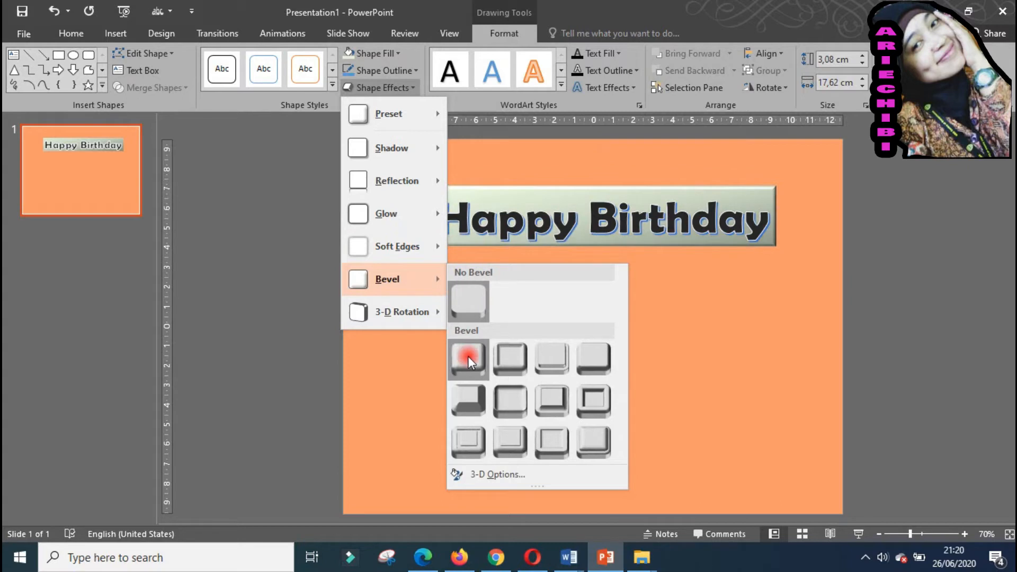
{"action": "left_click", "coordinate": [872, 319]}
{"action": "left_click", "coordinate": [285, 339]}
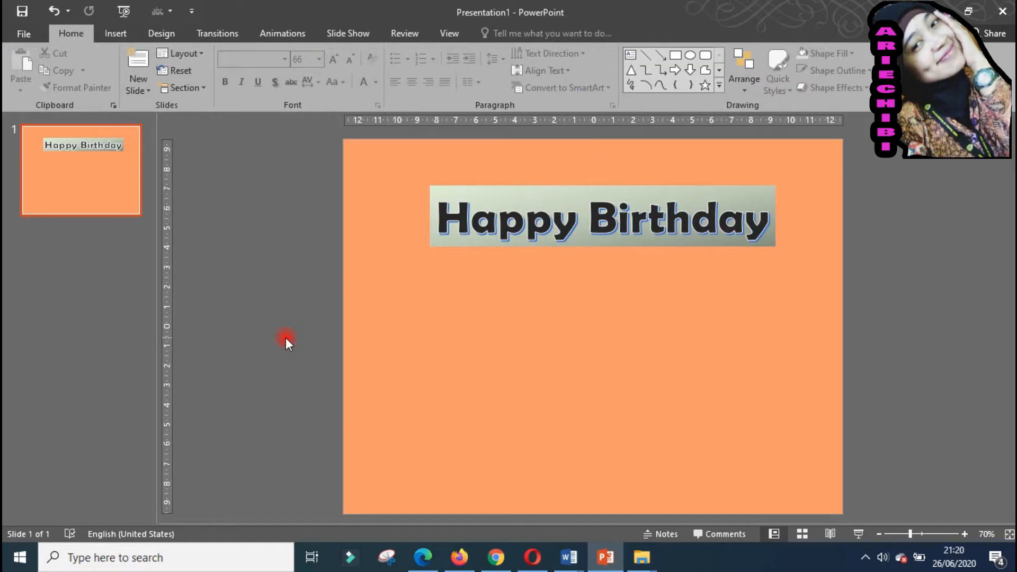
Change the slide background's solid fill to a light gold theme color and close the background formatting.
{"action": "right_click", "coordinate": [442, 310]}
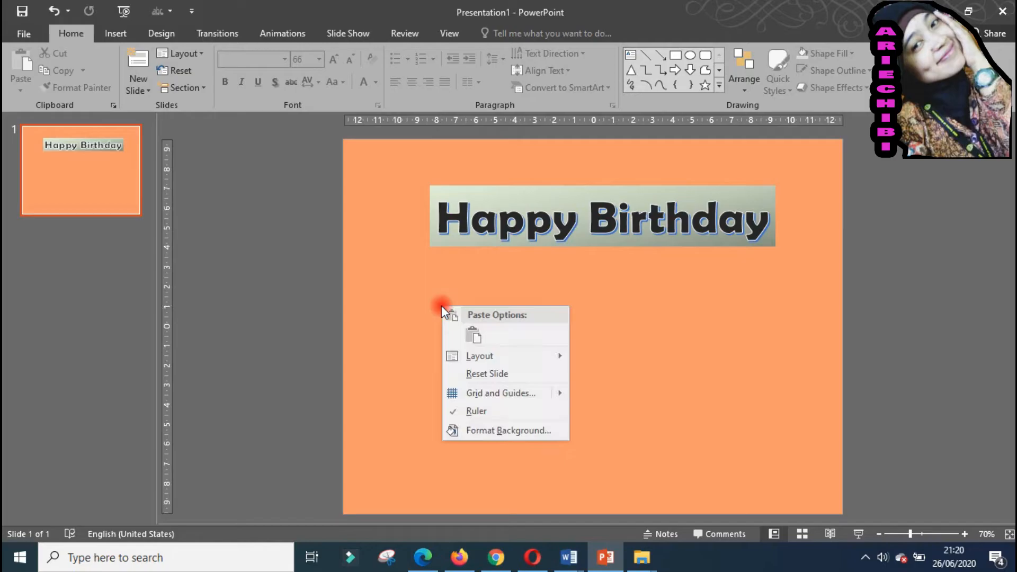
{"action": "left_click", "coordinate": [519, 430]}
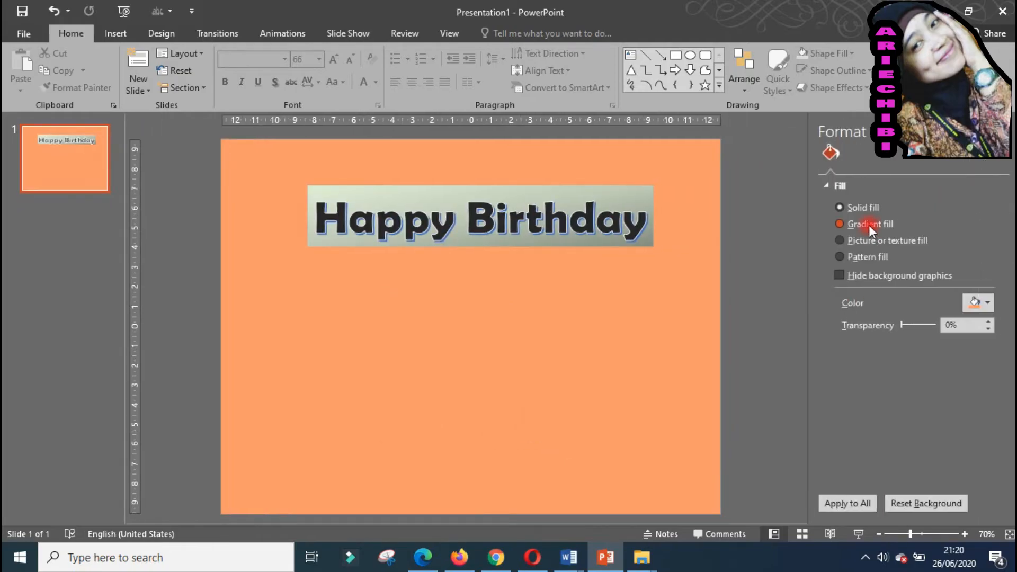
{"action": "left_click", "coordinate": [988, 304]}
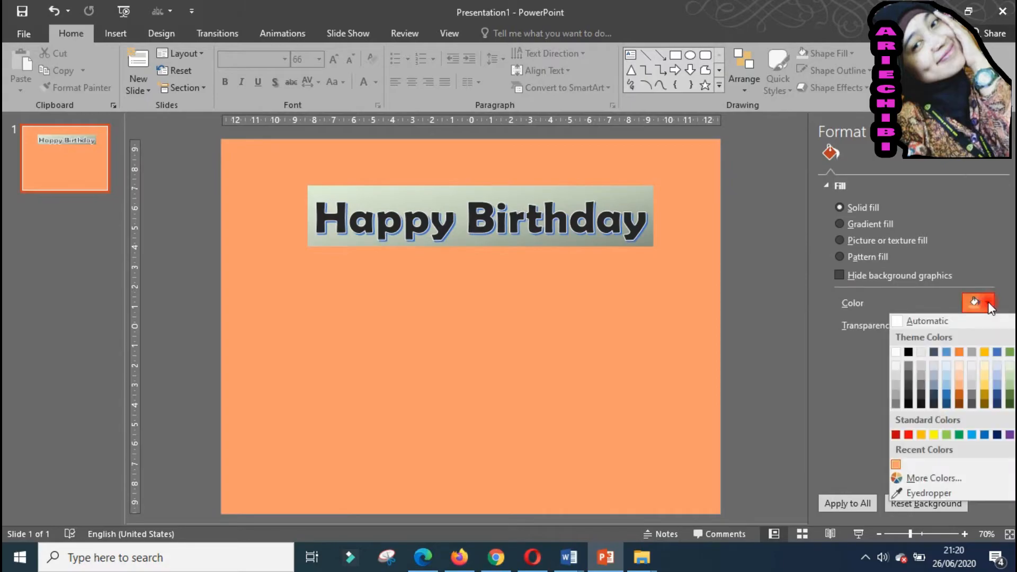
{"action": "left_click", "coordinate": [987, 375]}
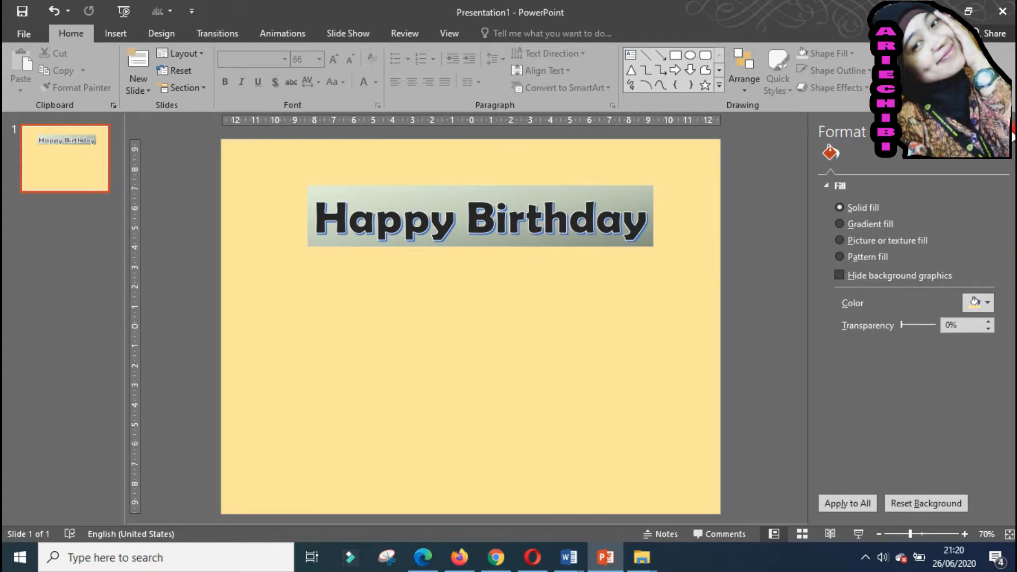
{"action": "left_click", "coordinate": [1011, 133]}
{"action": "left_click", "coordinate": [698, 308]}
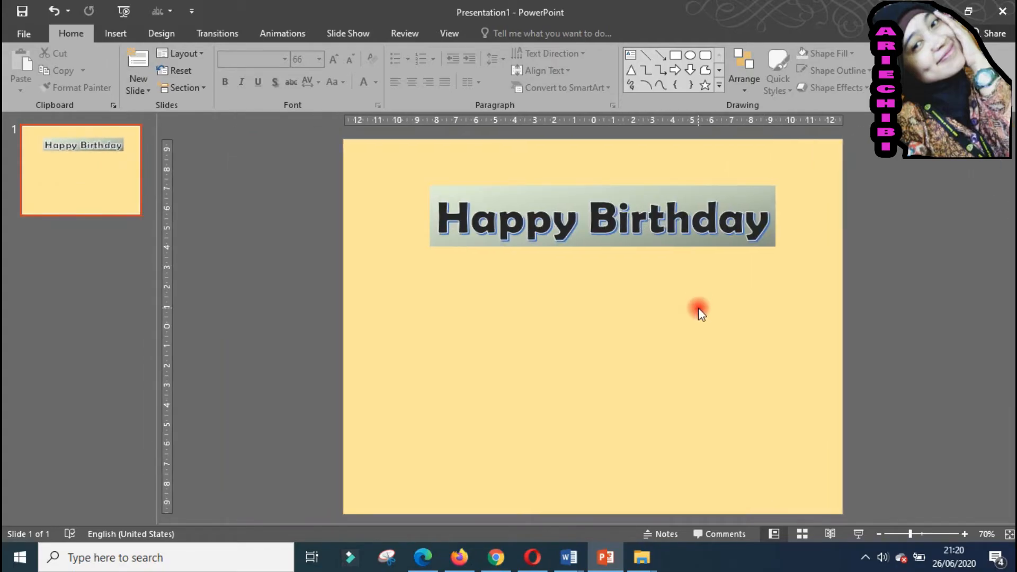
Insert the picture cake1.gif from the ulang tahun folder onto the slide.
{"action": "left_click", "coordinate": [116, 33]}
{"action": "left_click", "coordinate": [107, 81]}
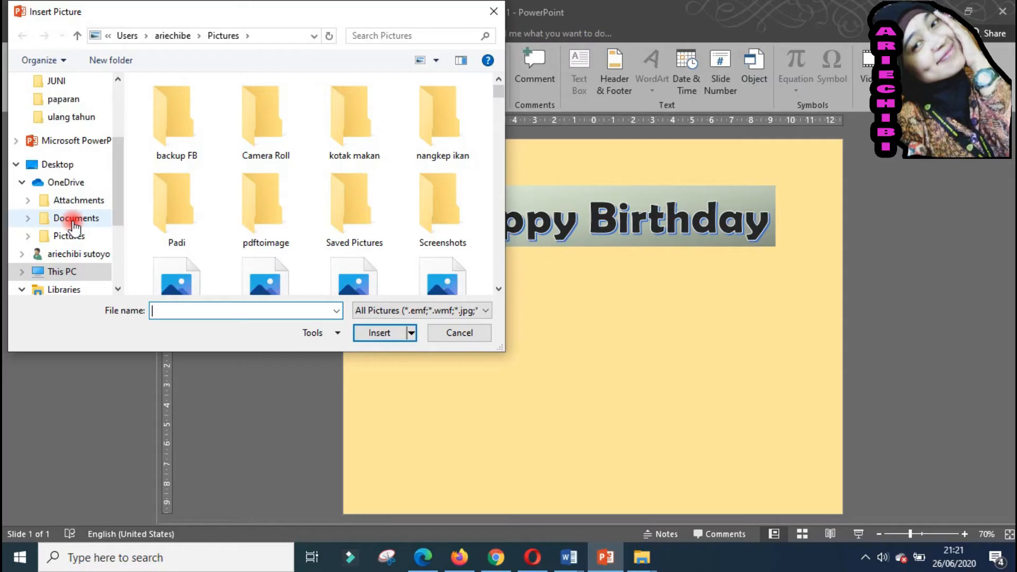
{"action": "scroll", "coordinate": [74, 225], "scroll_direction": "down", "scroll_amount": 1}
{"action": "left_click", "coordinate": [81, 101]}
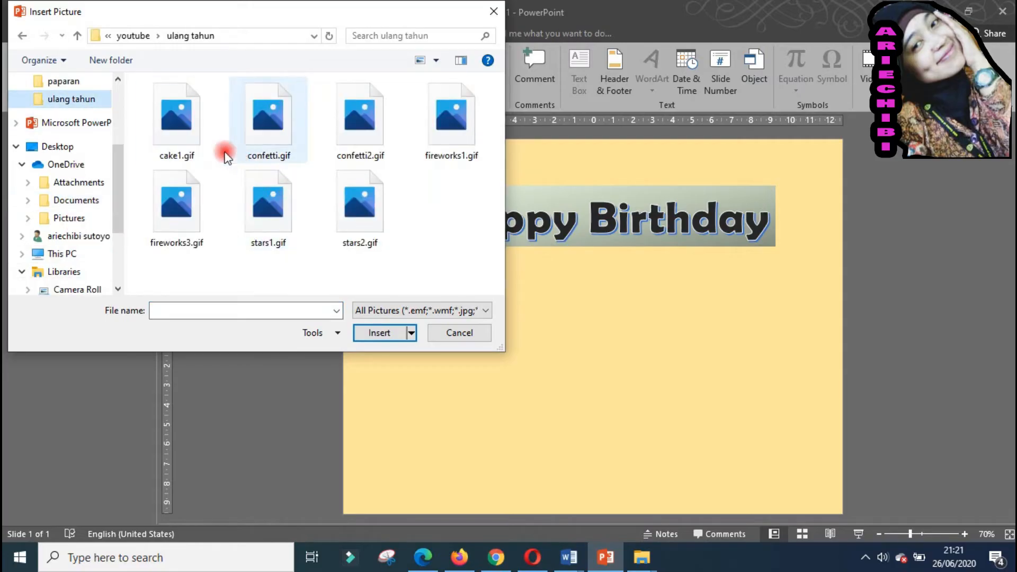
{"action": "left_click", "coordinate": [211, 140]}
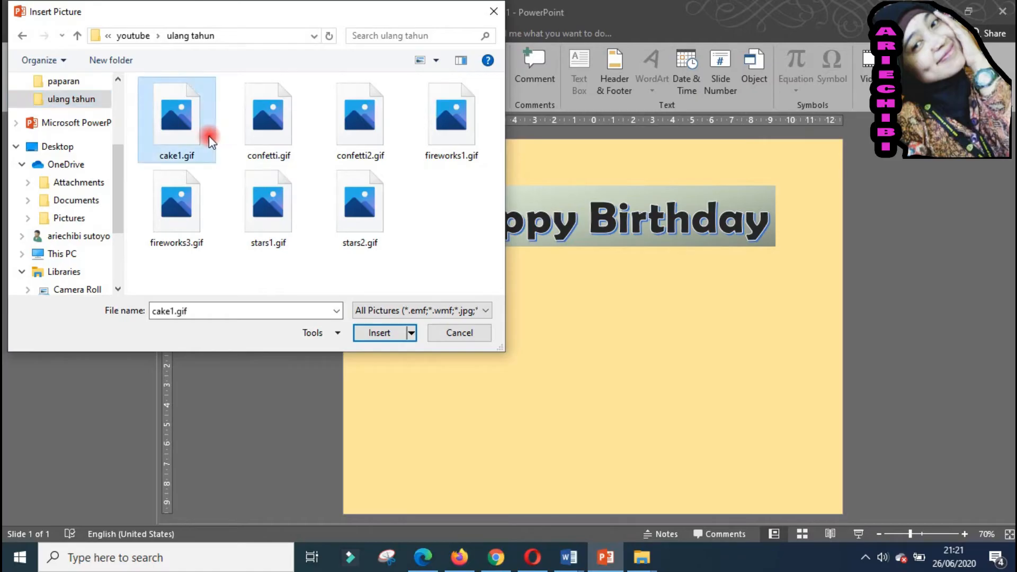
{"action": "left_click", "coordinate": [377, 332]}
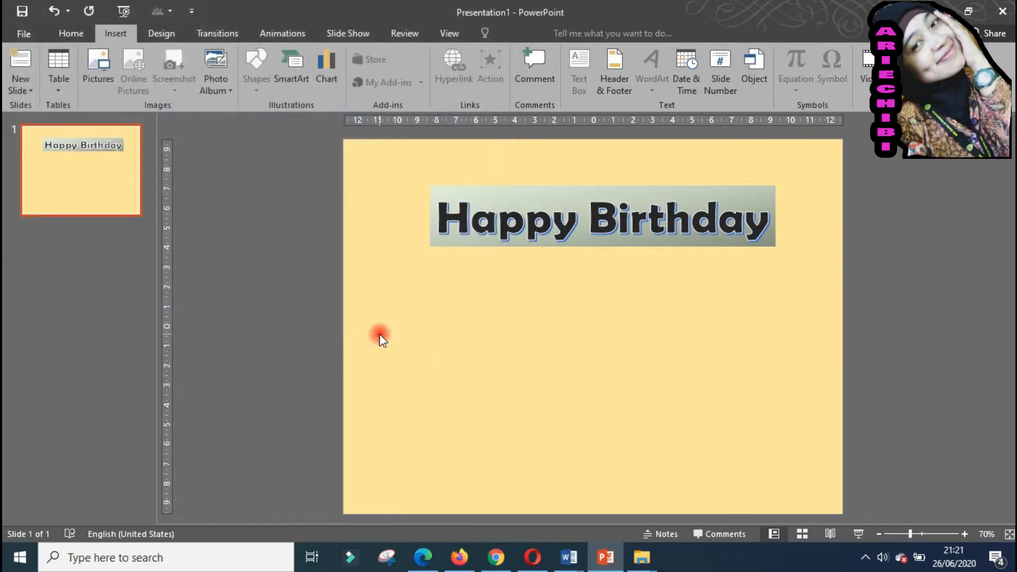
Enlarge the cake picture and center it just below the Happy Birthday WordArt.
{"action": "left_click_drag", "start_coordinate": [602, 352], "coordinate": [697, 412]}
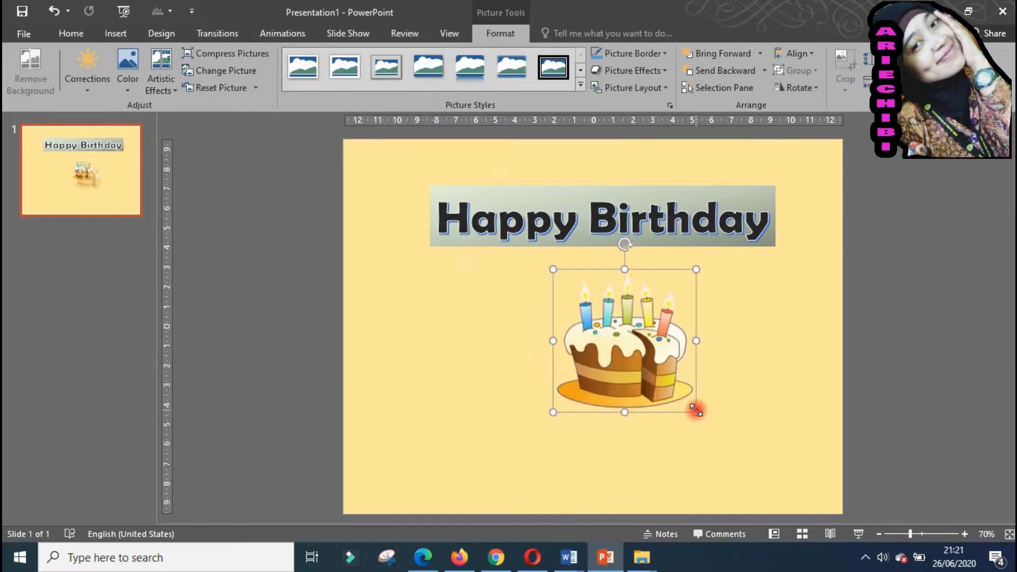
{"action": "left_click_drag", "start_coordinate": [647, 391], "coordinate": [622, 381]}
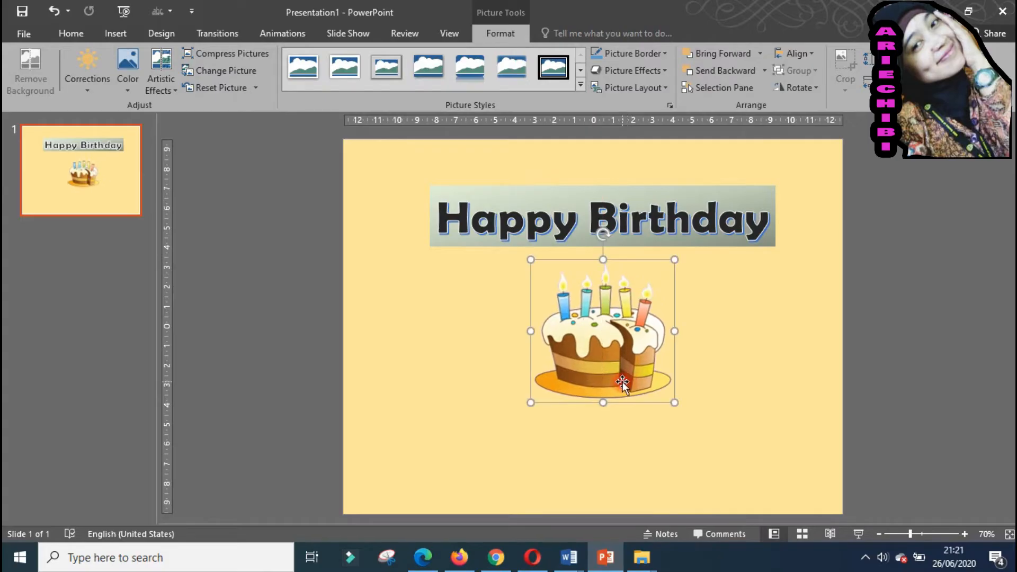
{"action": "left_click", "coordinate": [736, 355]}
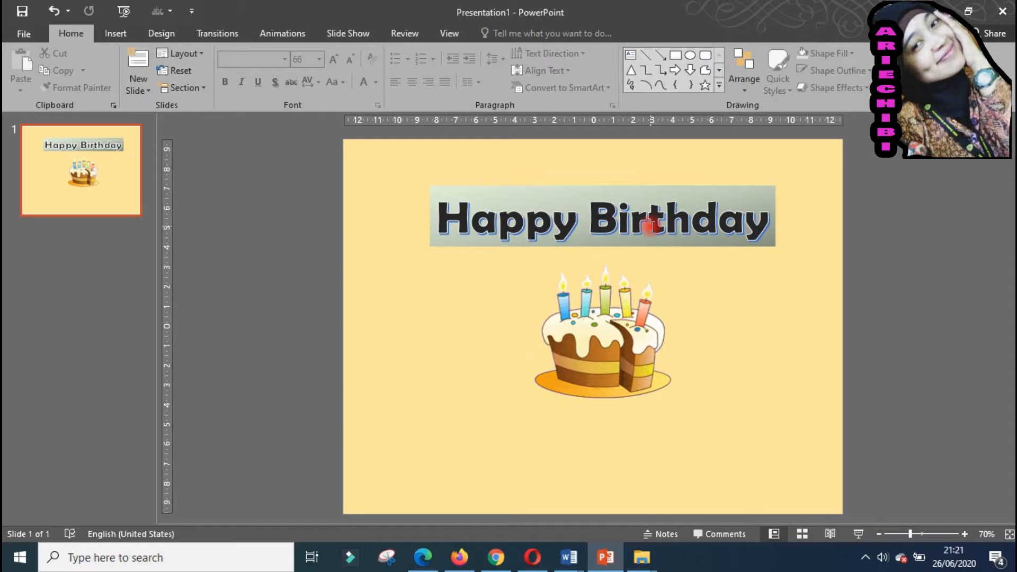
{"action": "left_click", "coordinate": [651, 225]}
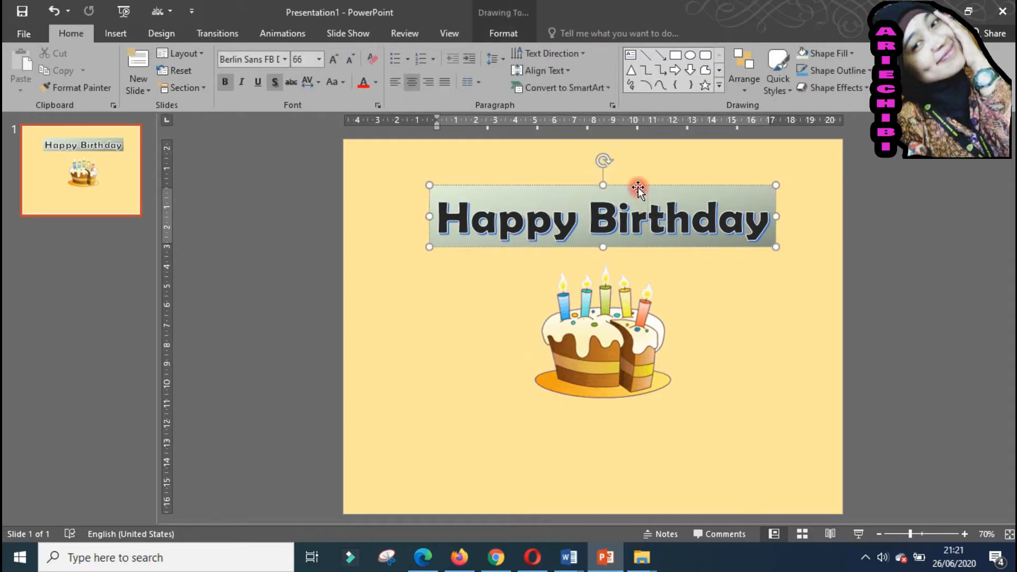
{"action": "left_click", "coordinate": [723, 290]}
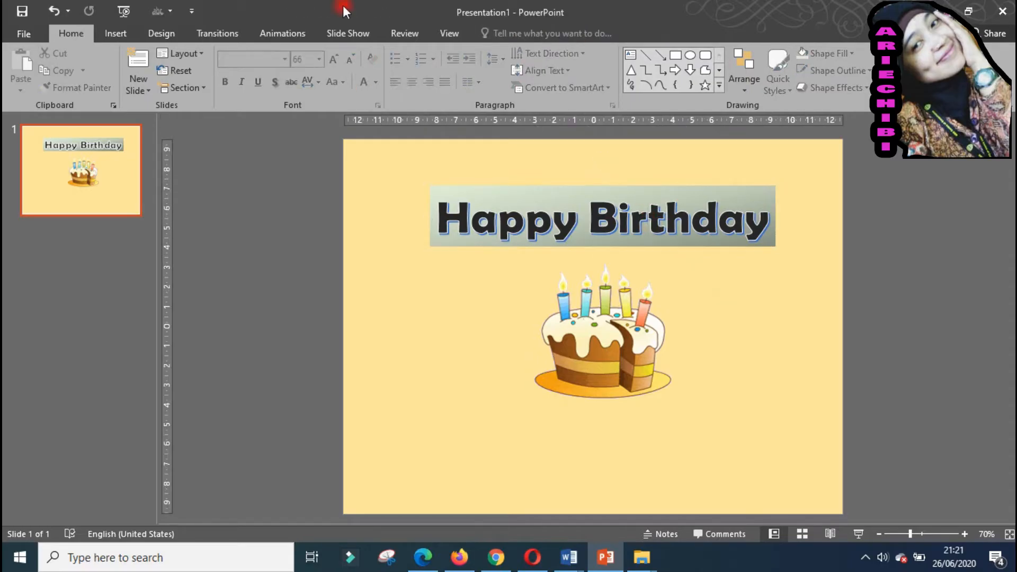
Insert a gold WordArt from the first row of styles reading "My Lovey".
{"action": "left_click", "coordinate": [128, 42]}
{"action": "left_click", "coordinate": [652, 80]}
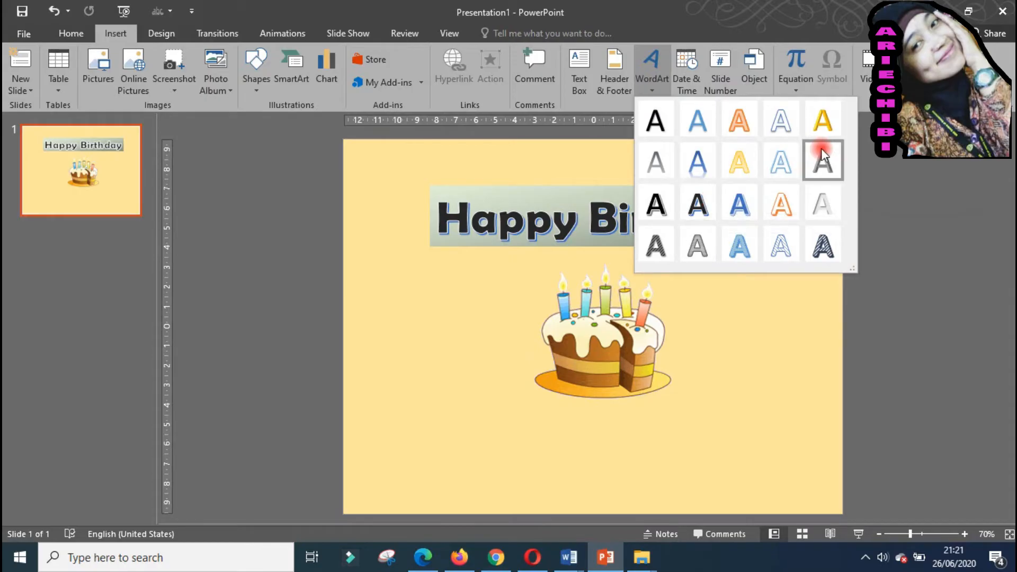
{"action": "left_click", "coordinate": [824, 133]}
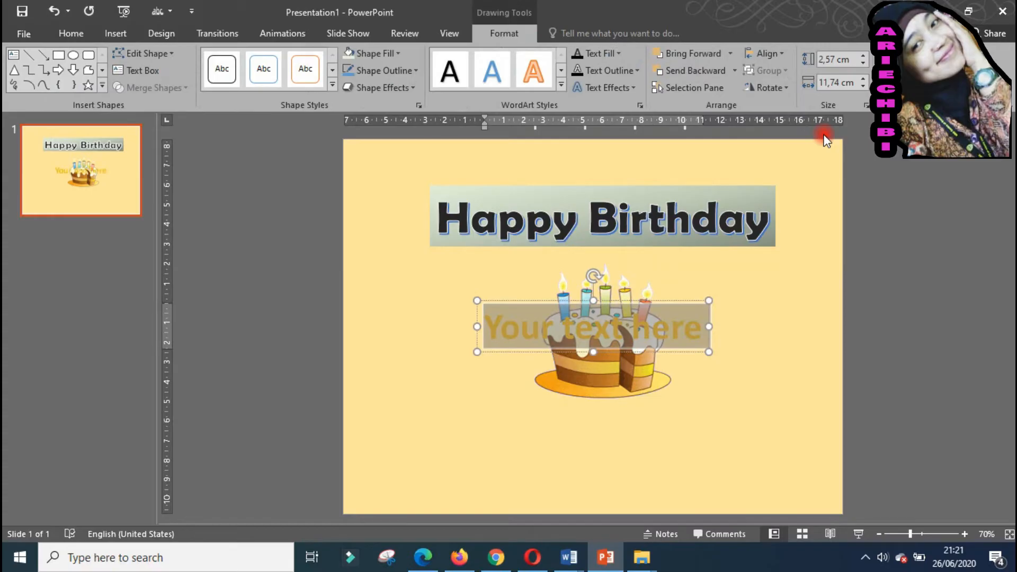
{"action": "type", "text": "My"}
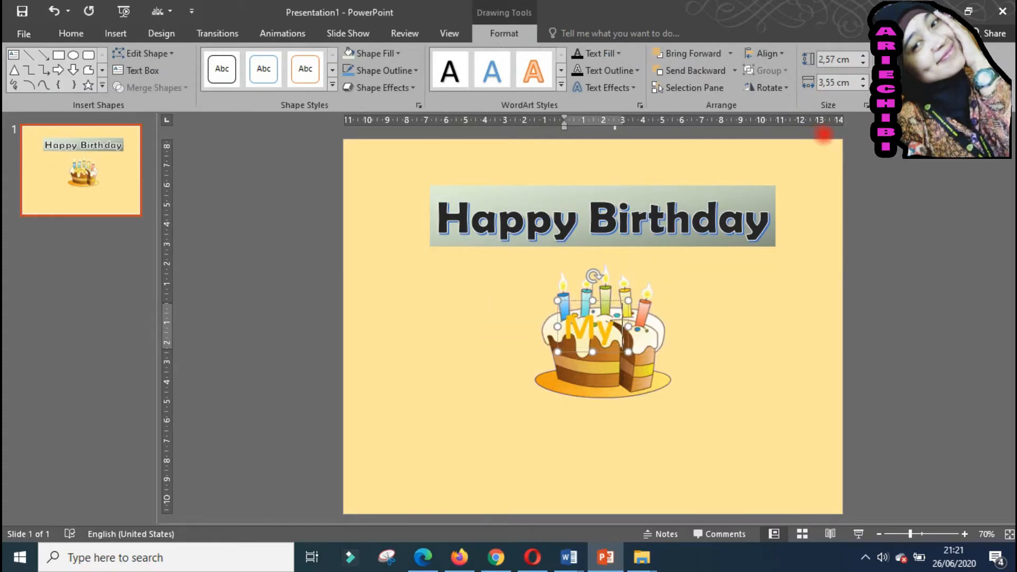
{"action": "type", "text": " Lovey"}
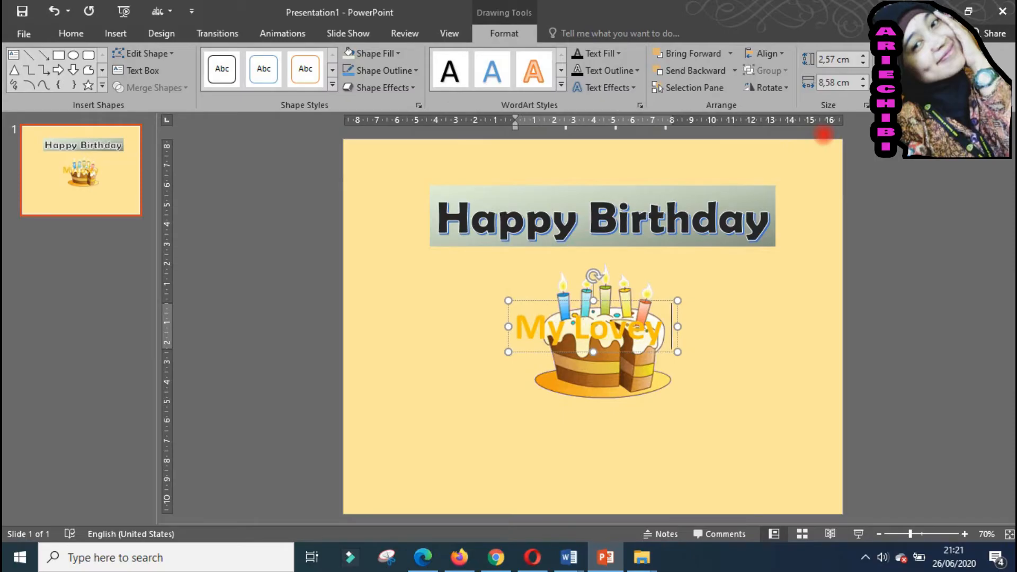
{"action": "key", "text": "ctrl+shift+Left"}
{"action": "key", "text": "ctrl+shift+Left"}
{"action": "left_click_drag", "start_coordinate": [657, 356], "coordinate": [656, 446]}
{"action": "key", "text": "ctrl+z"}
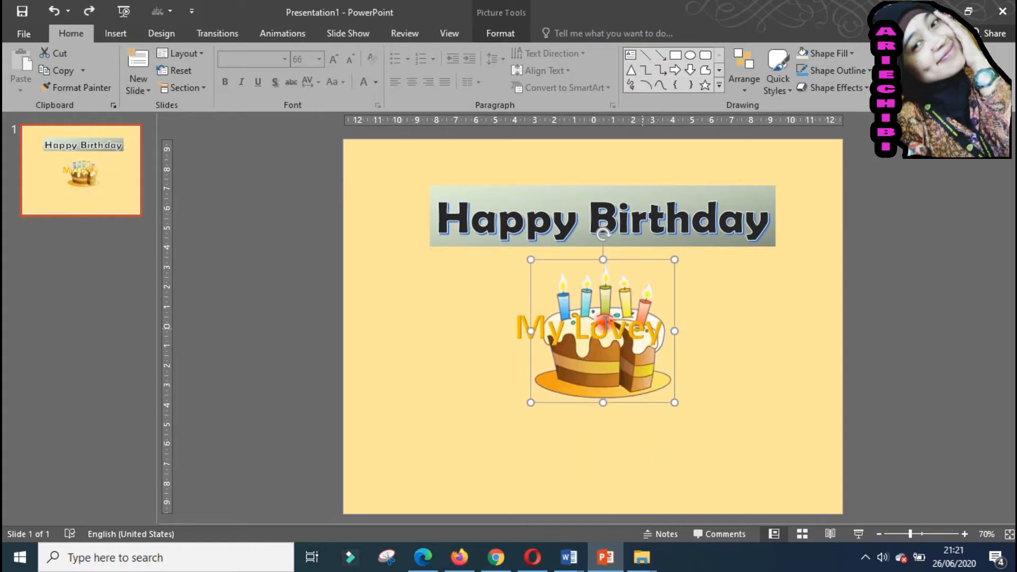
Move the gold WordArt to just below the cake and replace its text with "Dear .......".
{"action": "left_click", "coordinate": [516, 337]}
{"action": "mouse_move", "coordinate": [529, 351]}
{"action": "left_mouse_down"}
{"action": "mouse_move", "coordinate": [545, 461]}
{"action": "mouse_move", "coordinate": [538, 453]}
{"action": "mouse_move", "coordinate": [707, 440]}
{"action": "left_mouse_up"}
{"action": "type", "text": "Dear ......."}
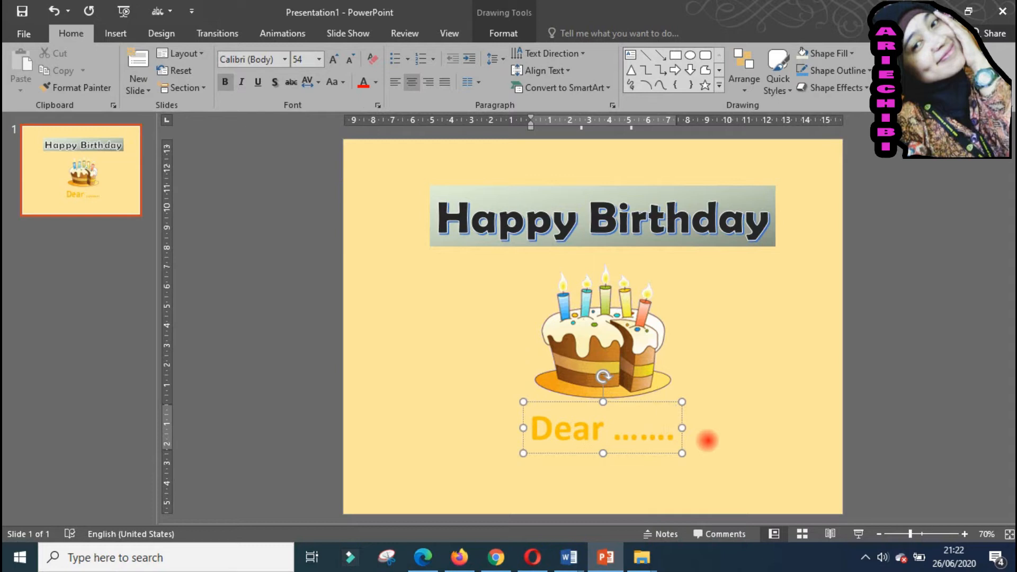
Replace the text of the gold WordArt below the cake with "My Lovely".
{"action": "key", "text": "ctrl+shift+Left"}
{"action": "key", "text": "ctrl+shift+Left"}
{"action": "type", "text": "My Lovely"}
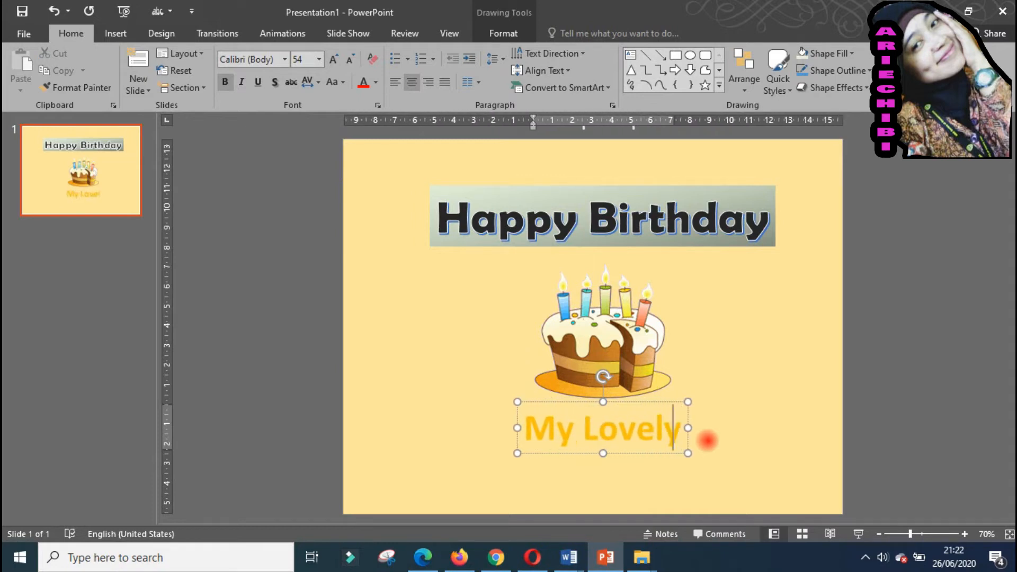
Complete the caption below the cake as "My Lovely Friend", add the friend's name on a second line, and shift the text box slightly up.
{"action": "type", "text": " F"}
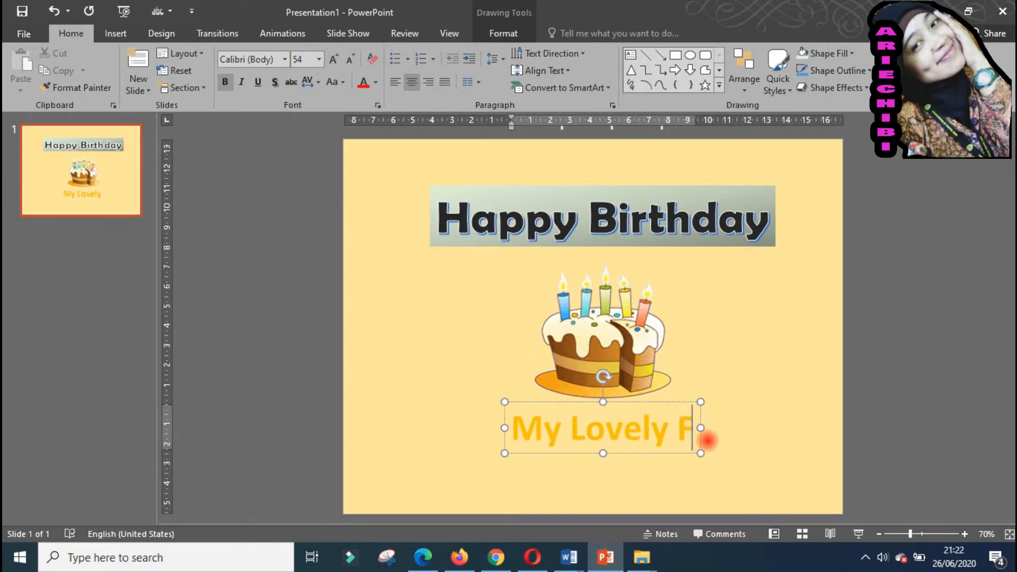
{"action": "type", "text": "riend"}
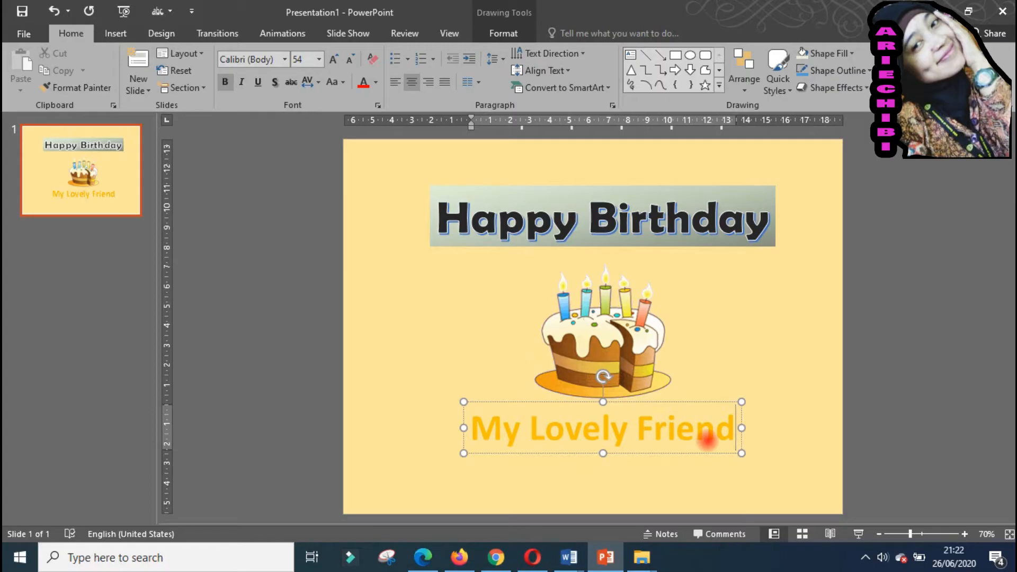
{"action": "key", "text": "Return"}
{"action": "type", "text": "ariechibi"}
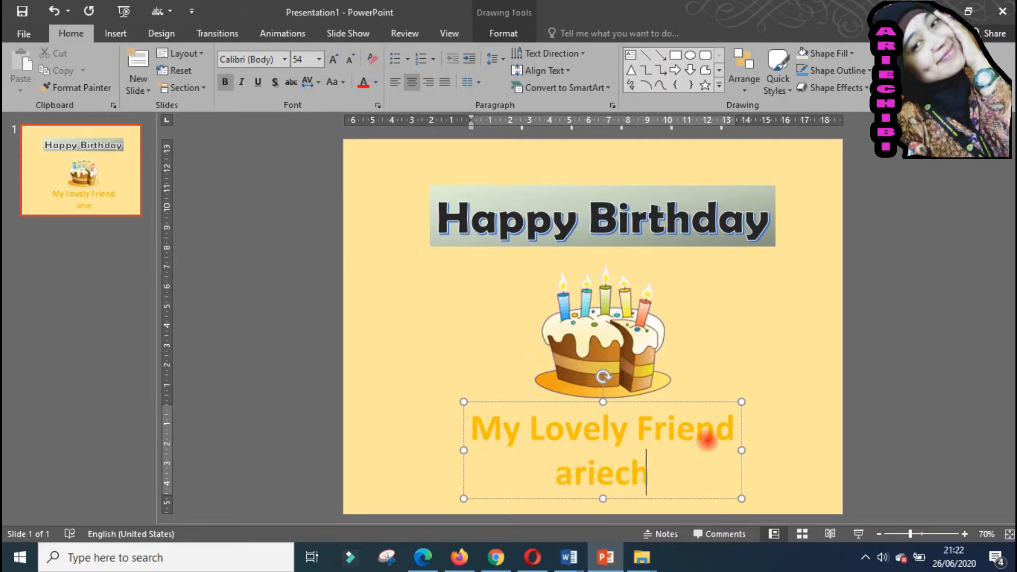
{"action": "left_click", "coordinate": [714, 401]}
{"action": "left_click_drag", "start_coordinate": [708, 400], "coordinate": [710, 394]}
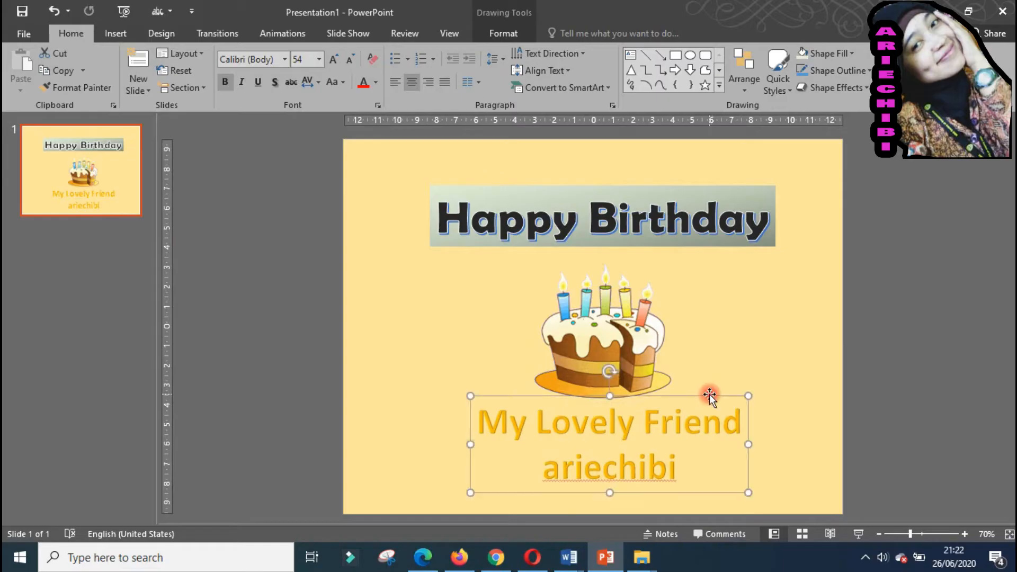
Try a thin black text outline on the caption below the cake and remove the outline again.
{"action": "left_click", "coordinate": [506, 32]}
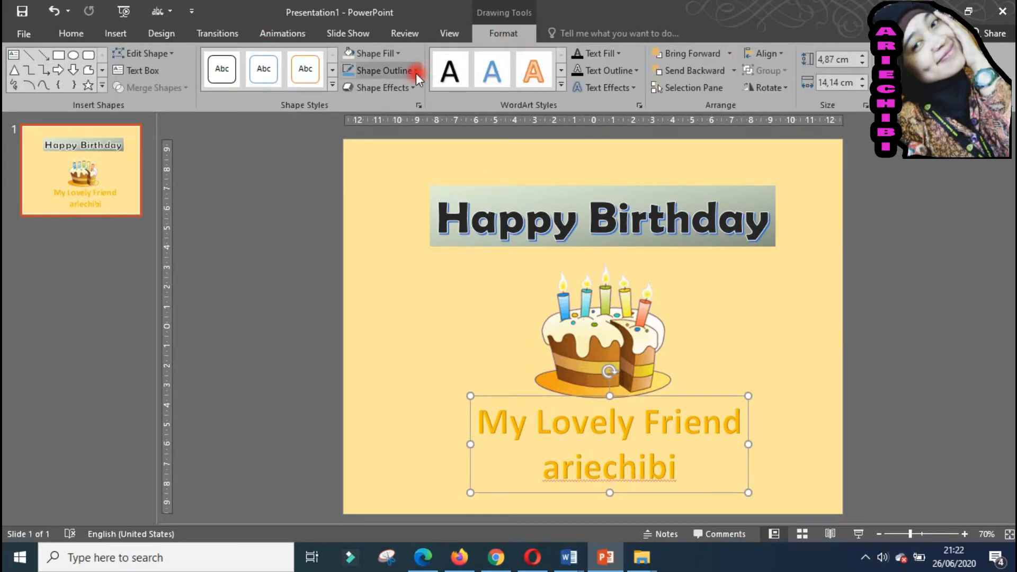
{"action": "left_click", "coordinate": [636, 71]}
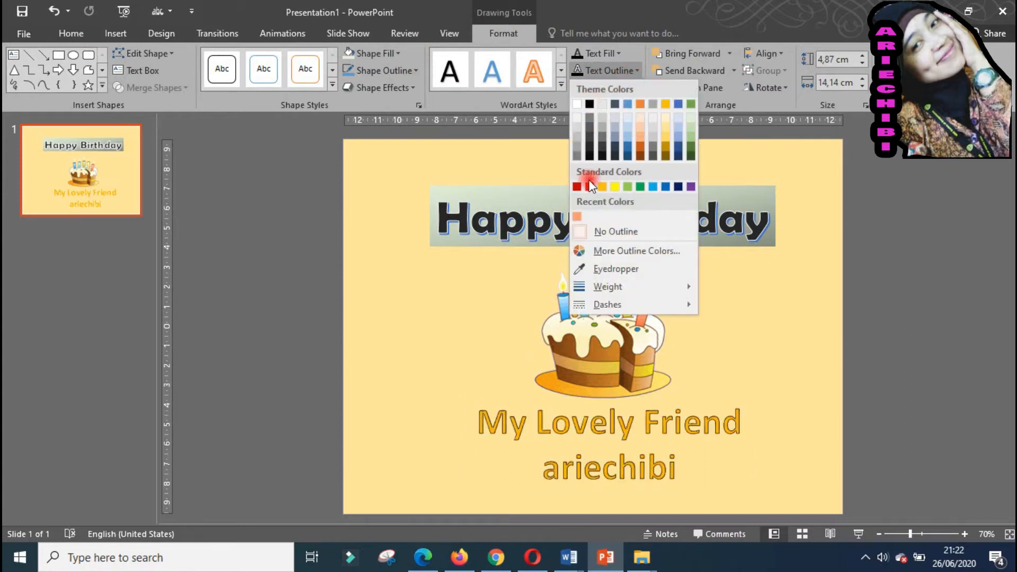
{"action": "left_click", "coordinate": [589, 106]}
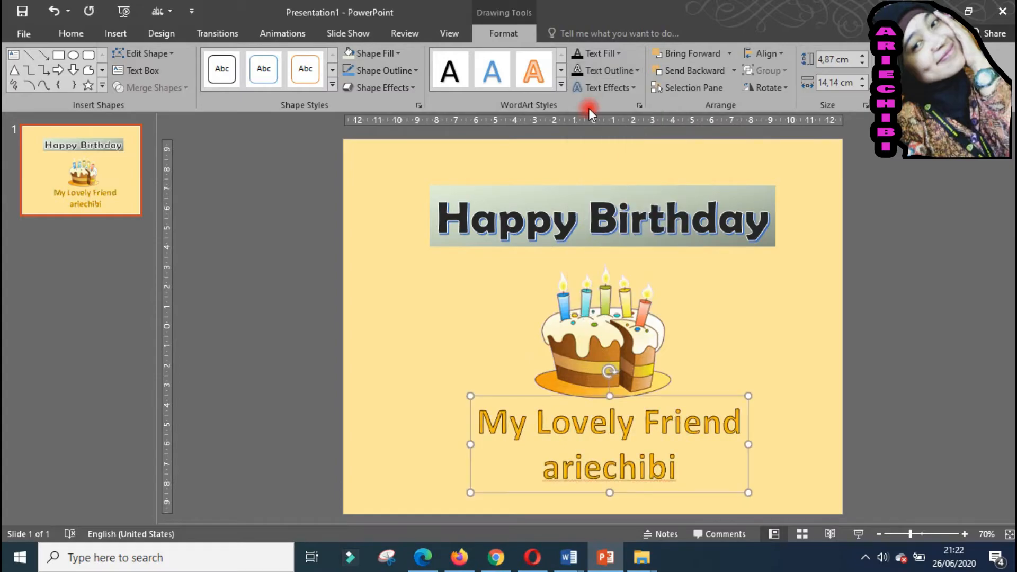
{"action": "left_click", "coordinate": [635, 75]}
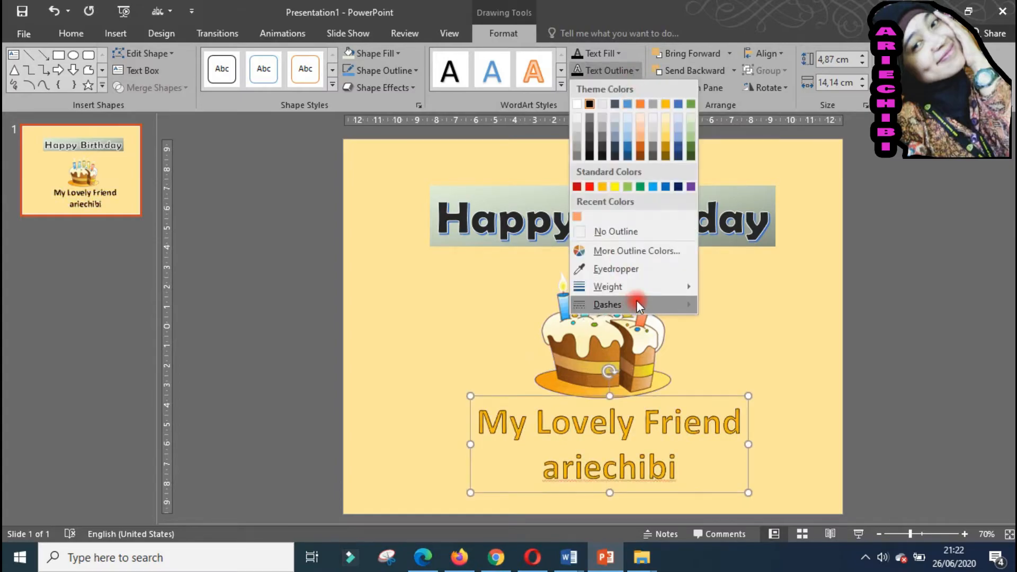
{"action": "mouse_move", "coordinate": [669, 282]}
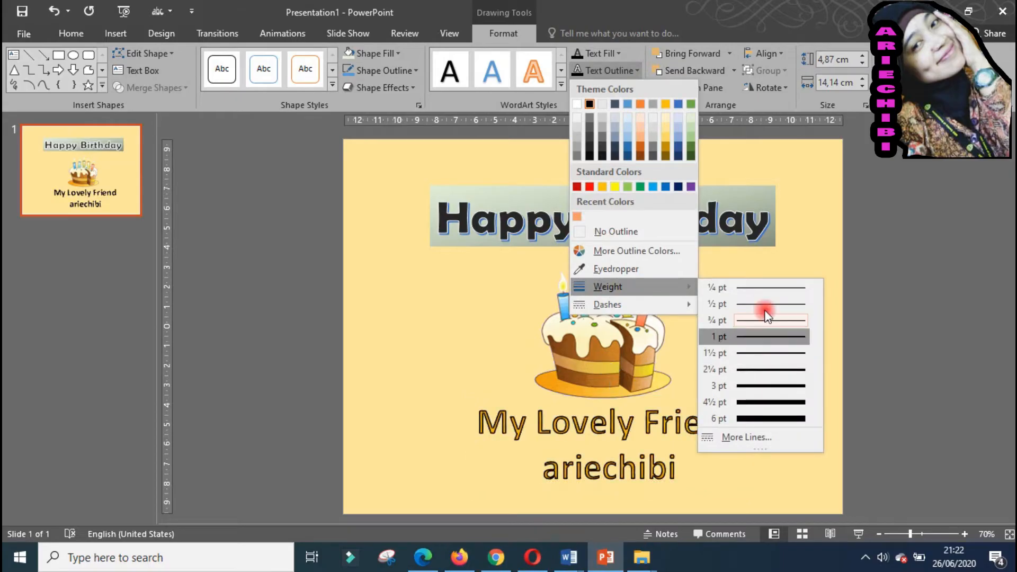
{"action": "left_click", "coordinate": [778, 286]}
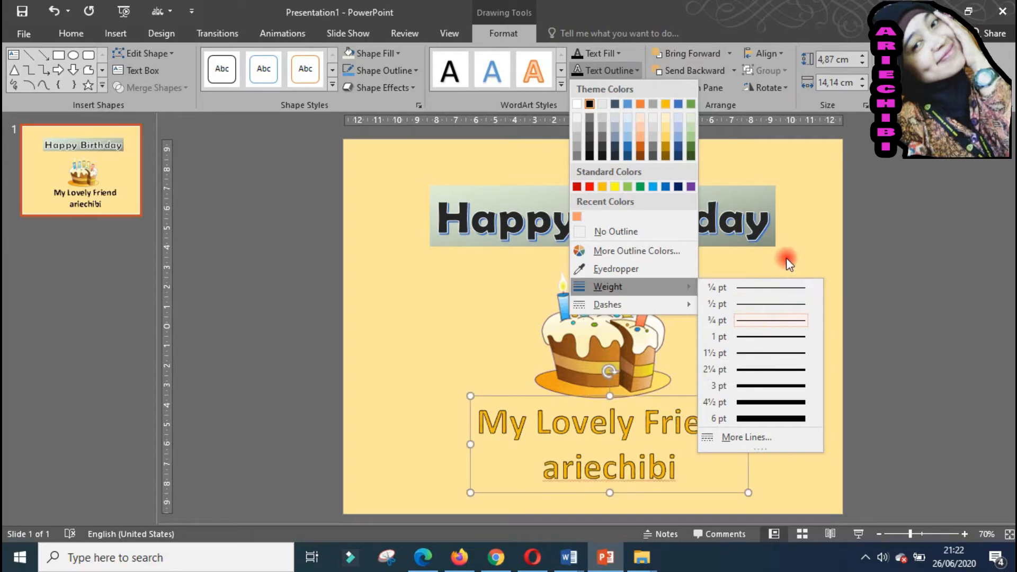
{"action": "left_click", "coordinate": [635, 73]}
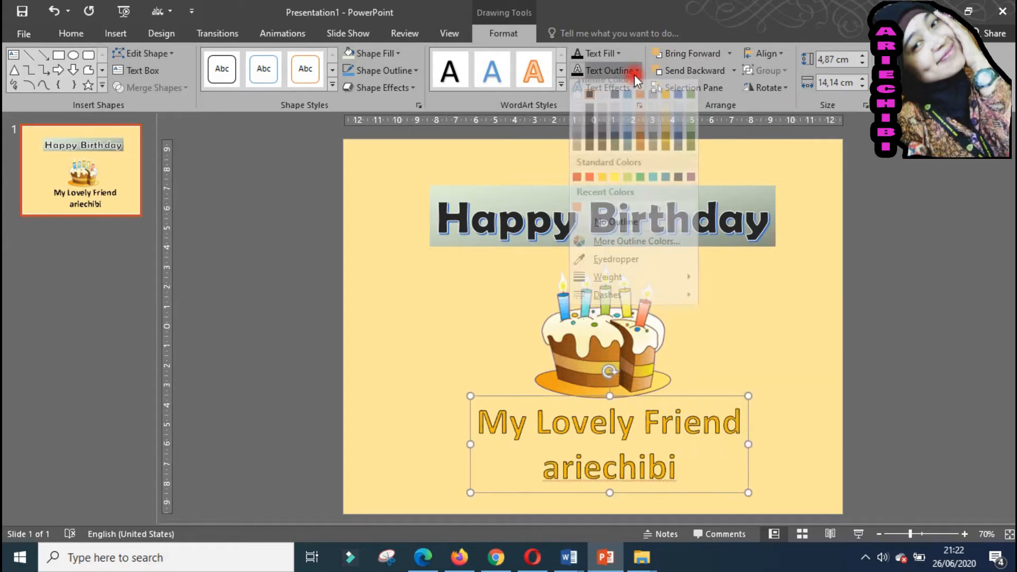
{"action": "left_click", "coordinate": [622, 230]}
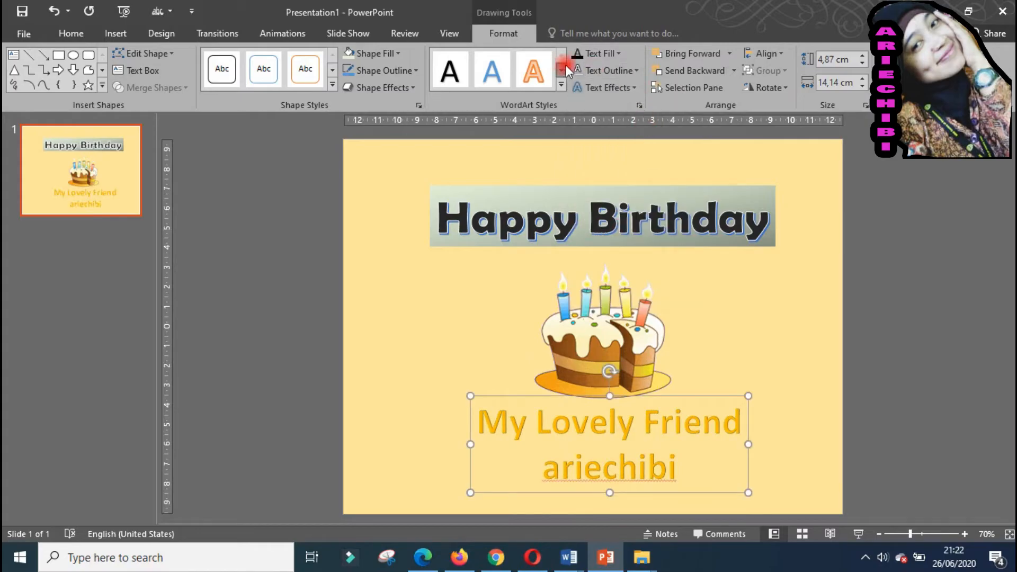
Change the fill colour of the caption text below the cake to a darker gold.
{"action": "left_click", "coordinate": [615, 56]}
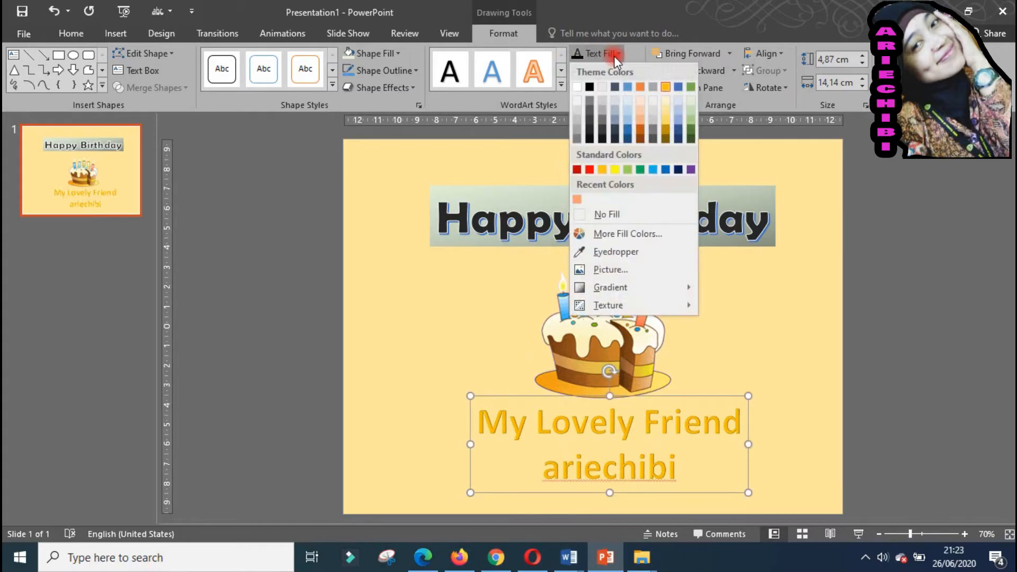
{"action": "left_click", "coordinate": [666, 132]}
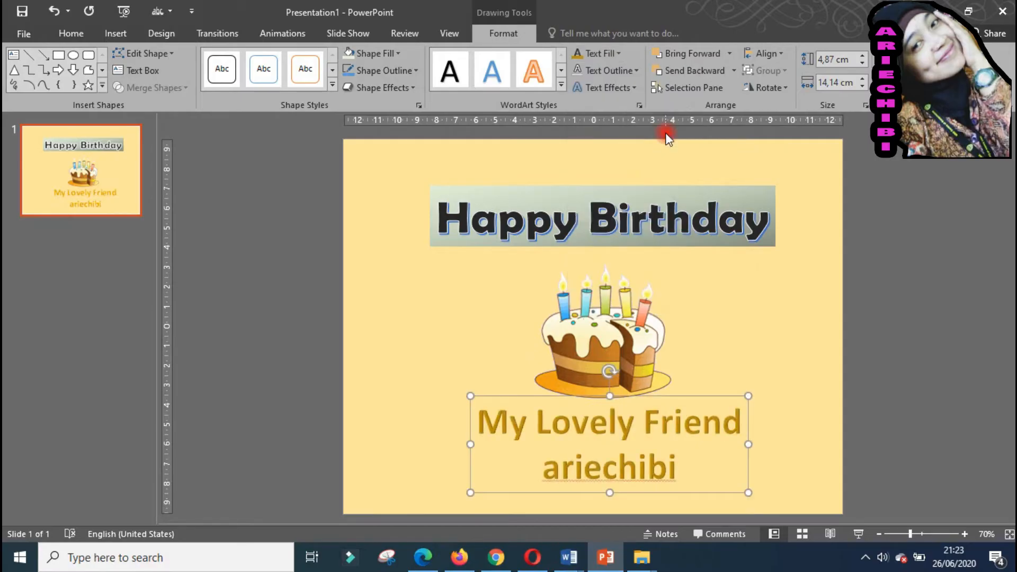
{"action": "left_click", "coordinate": [414, 72]}
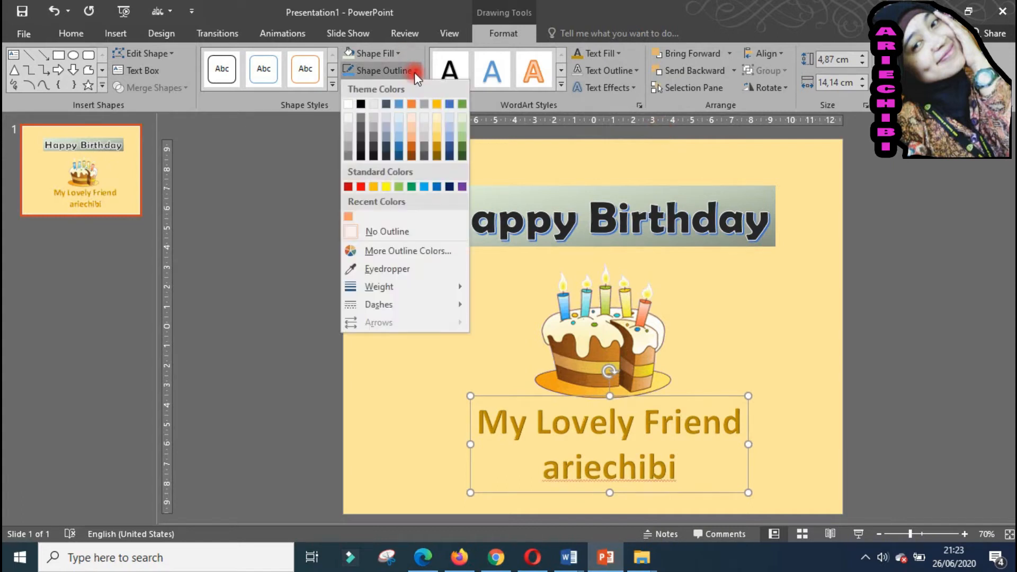
{"action": "left_click", "coordinate": [637, 86]}
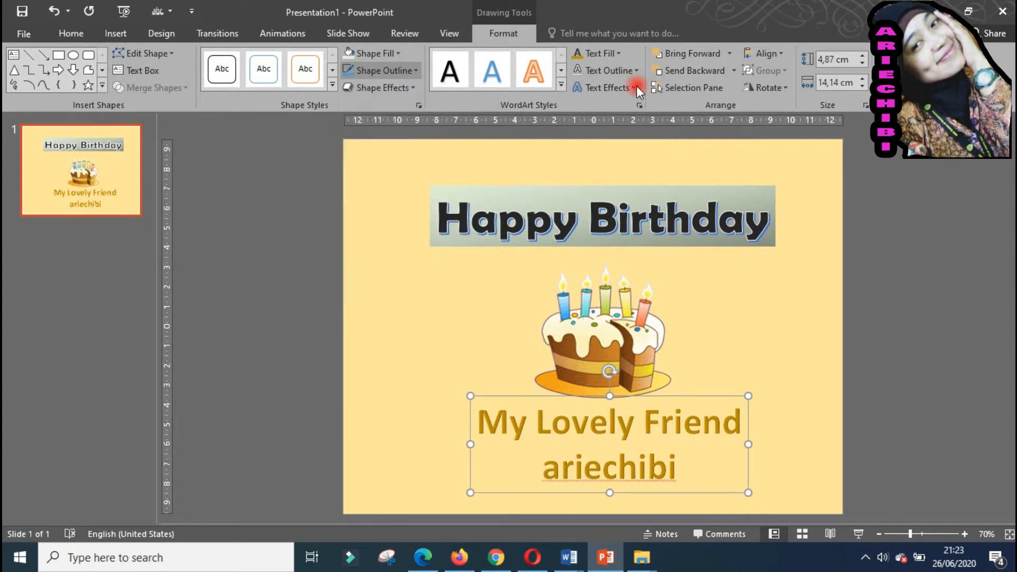
Apply the first reflection variation to the caption text below the cake and deselect it.
{"action": "left_click", "coordinate": [636, 86]}
{"action": "mouse_move", "coordinate": [653, 151]}
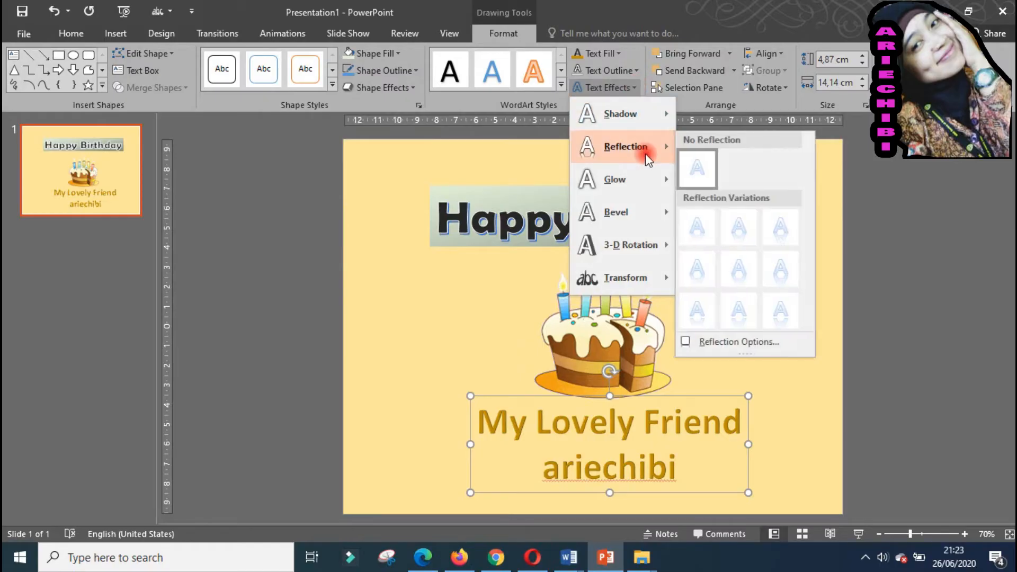
{"action": "left_click", "coordinate": [734, 233]}
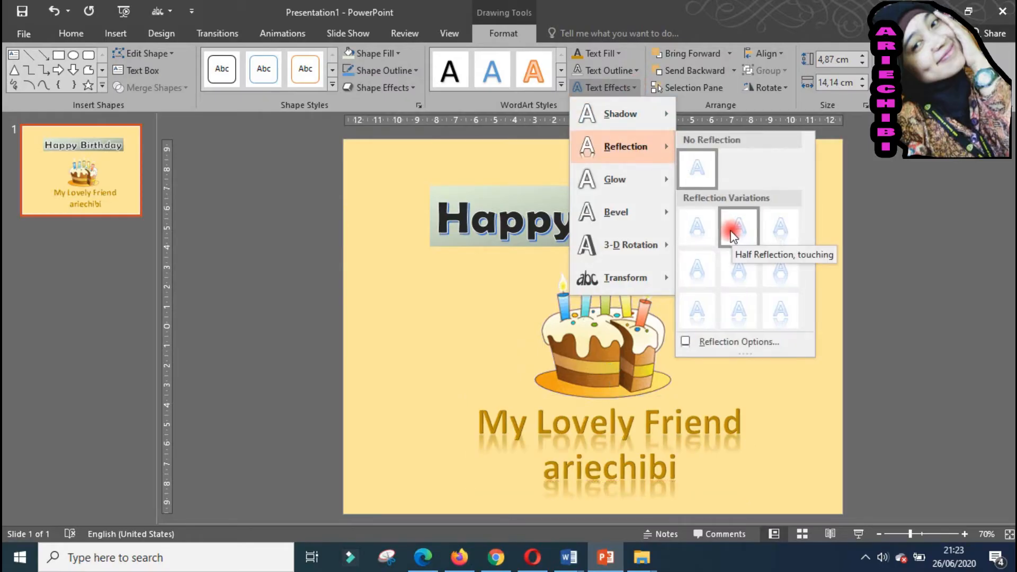
{"action": "left_click", "coordinate": [704, 230]}
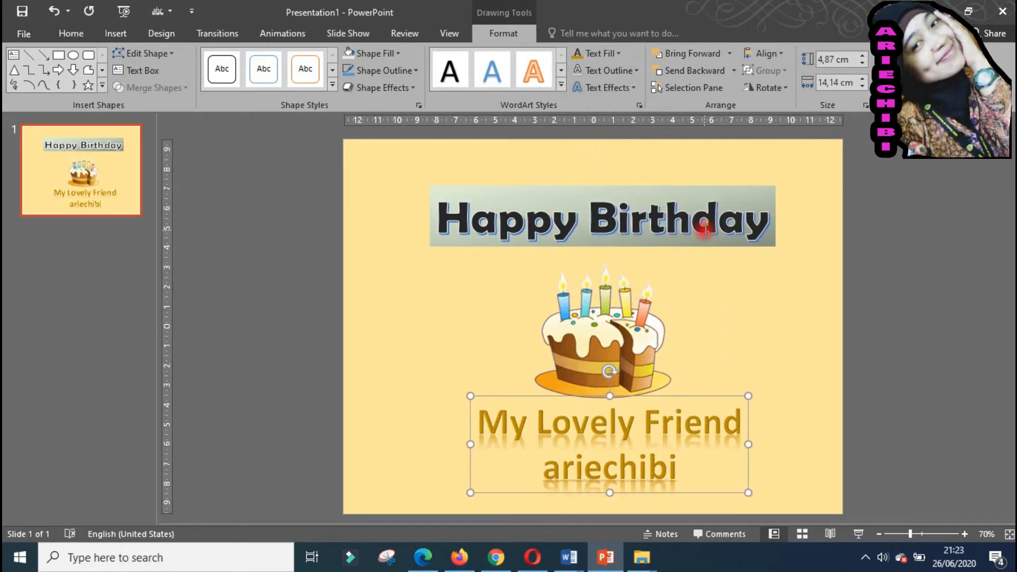
{"action": "left_click", "coordinate": [771, 377]}
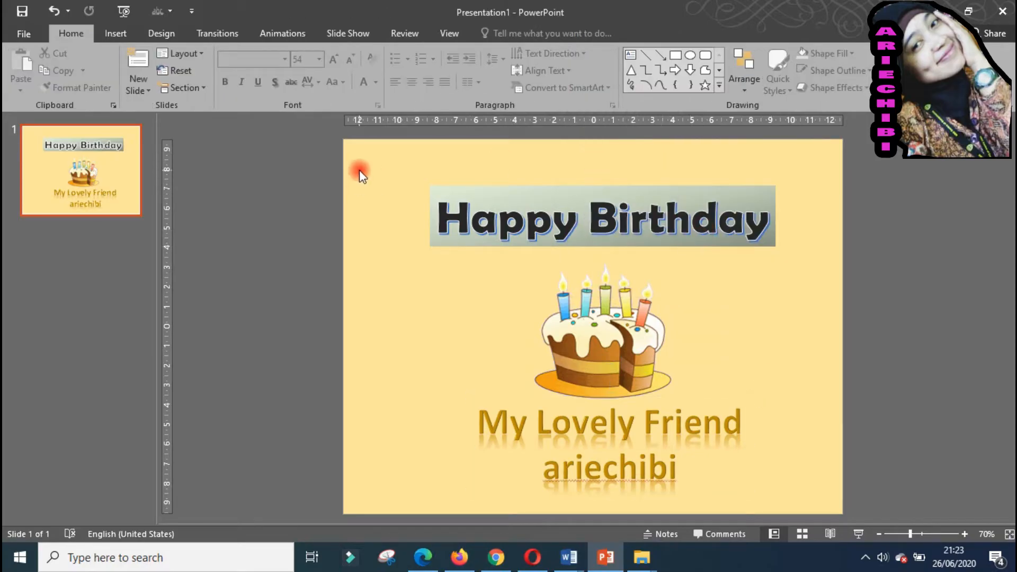
Move the title, the cake picture and the caption together slightly up on the slide.
{"action": "left_click_drag", "start_coordinate": [332, 156], "coordinate": [897, 511]}
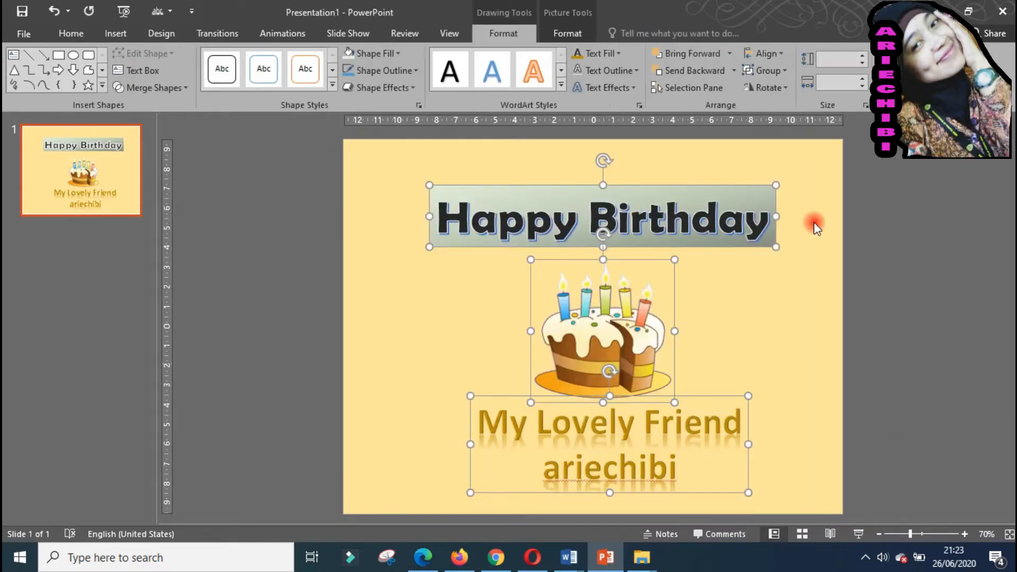
{"action": "left_click_drag", "start_coordinate": [757, 184], "coordinate": [757, 170]}
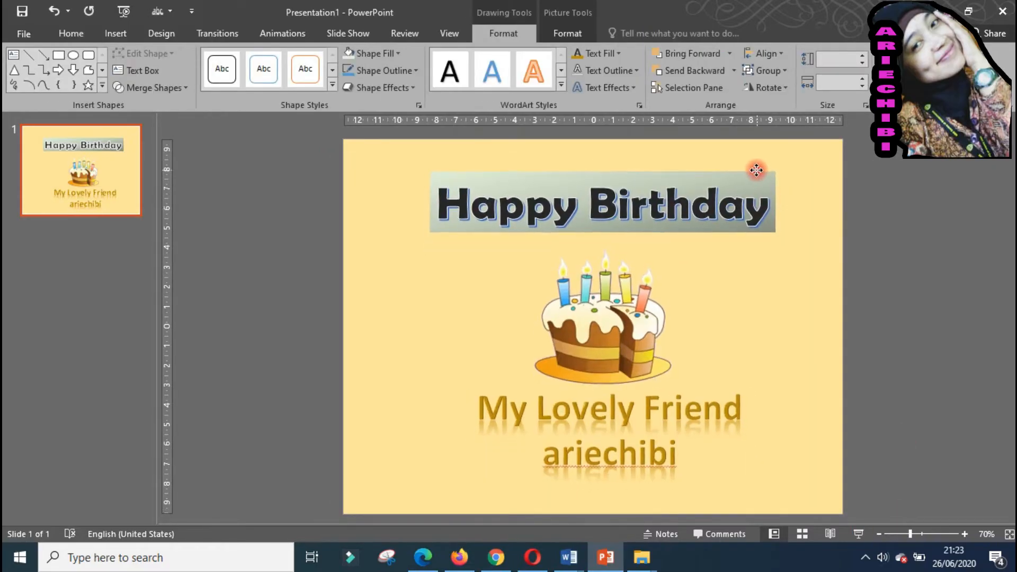
{"action": "left_click", "coordinate": [917, 288]}
Insert the picture stars2.gif from the ulang tahun folder into the slide.
{"action": "left_click", "coordinate": [126, 34]}
{"action": "left_click", "coordinate": [98, 68]}
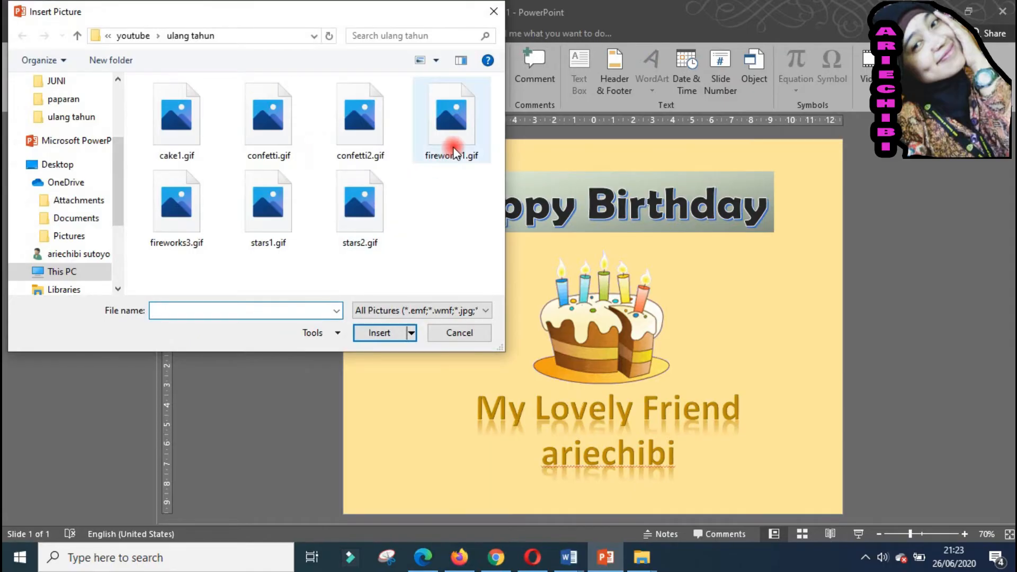
{"action": "left_click", "coordinate": [360, 239]}
{"action": "left_click", "coordinate": [376, 332]}
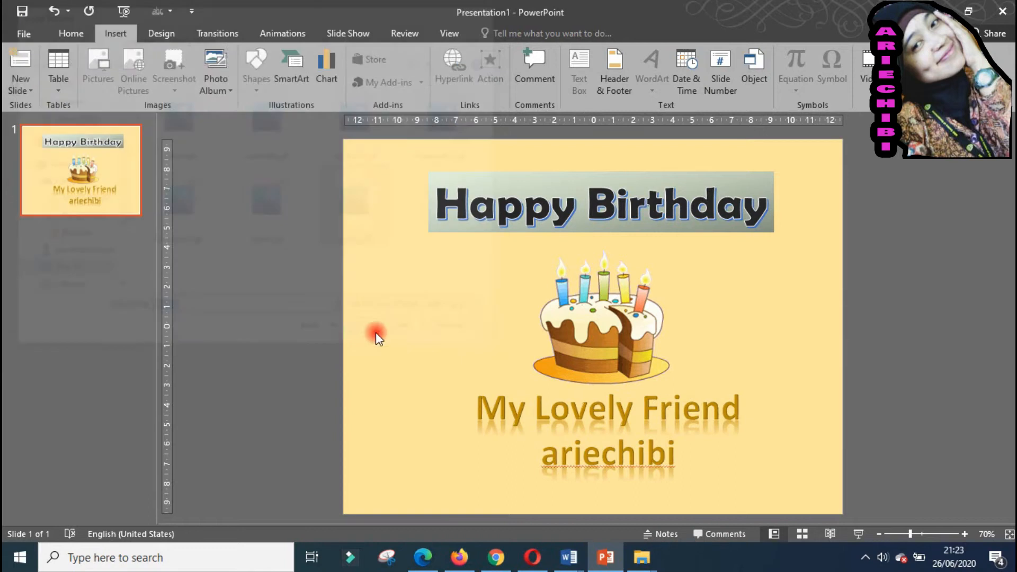
Try placing the stars picture along the slide's left side with a copy at the slide's upper right, and undo both placements.
{"action": "mouse_move", "coordinate": [659, 235]}
{"action": "left_mouse_down"}
{"action": "mouse_move", "coordinate": [524, 212]}
{"action": "mouse_move", "coordinate": [491, 218]}
{"action": "mouse_move", "coordinate": [502, 222]}
{"action": "left_mouse_up"}
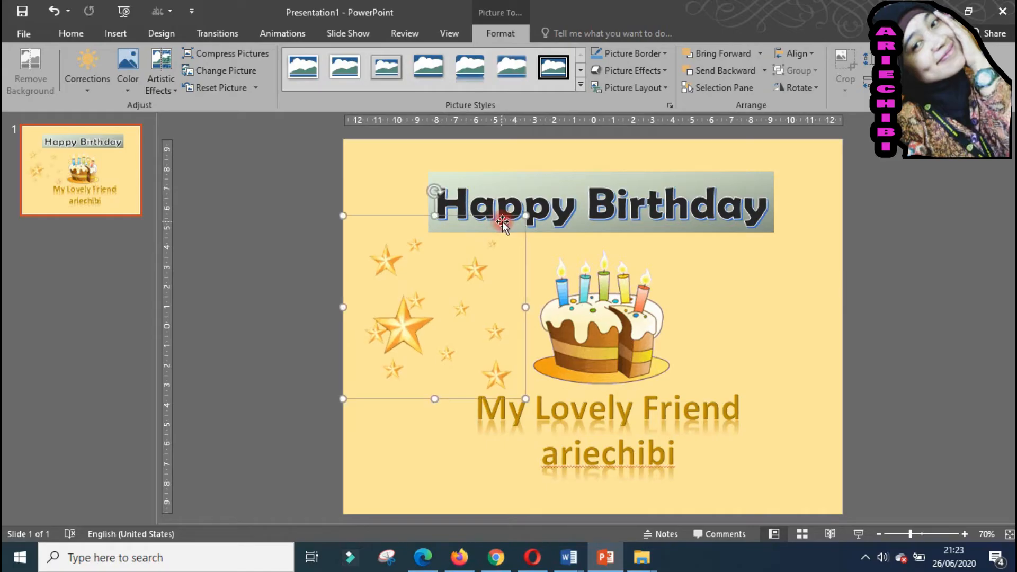
{"action": "left_click", "coordinate": [423, 217]}
{"action": "key", "text": "ctrl+v"}
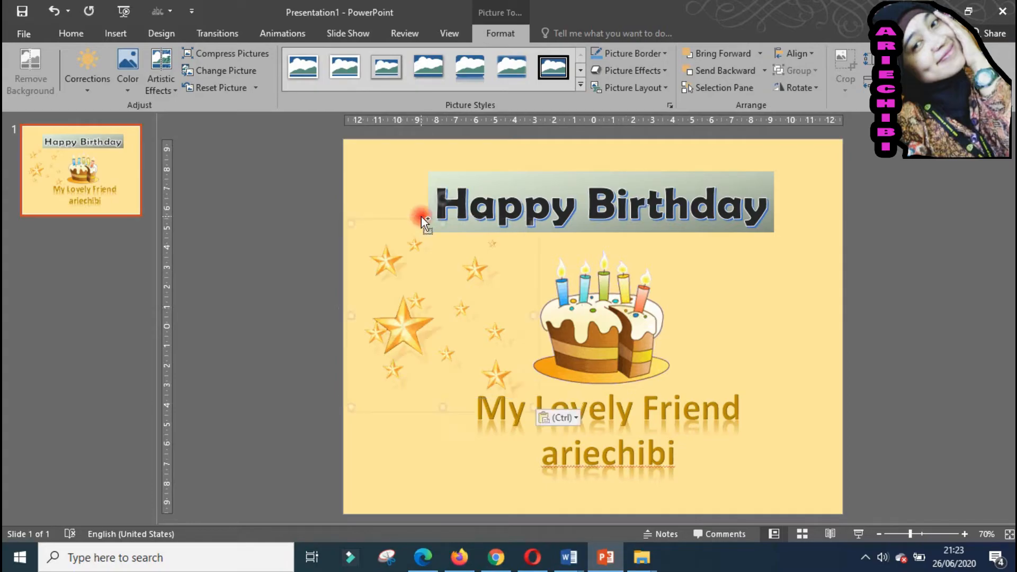
{"action": "left_click_drag", "start_coordinate": [468, 288], "coordinate": [767, 191]}
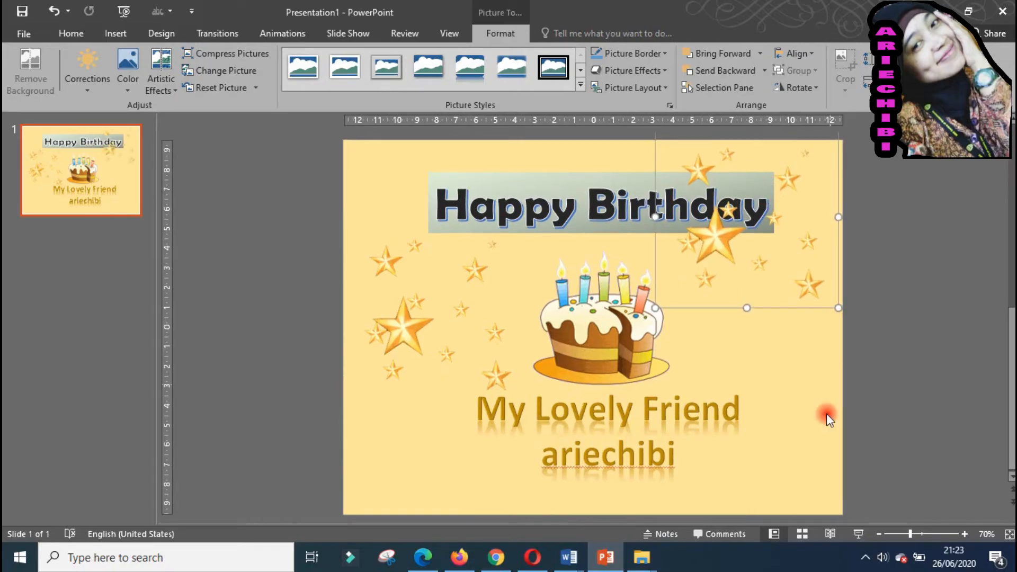
{"action": "left_click", "coordinate": [898, 412]}
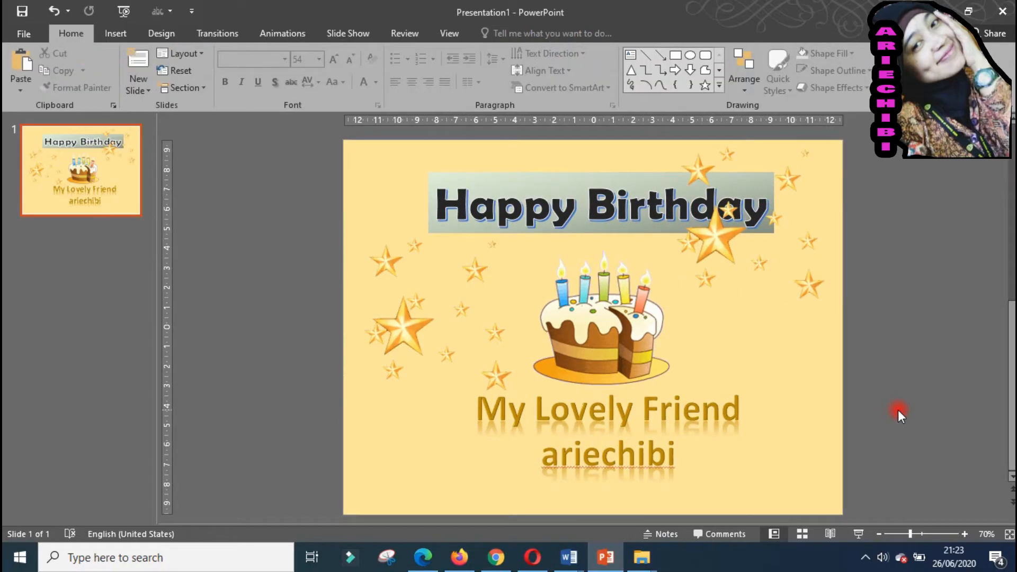
{"action": "key", "text": "ctrl+z"}
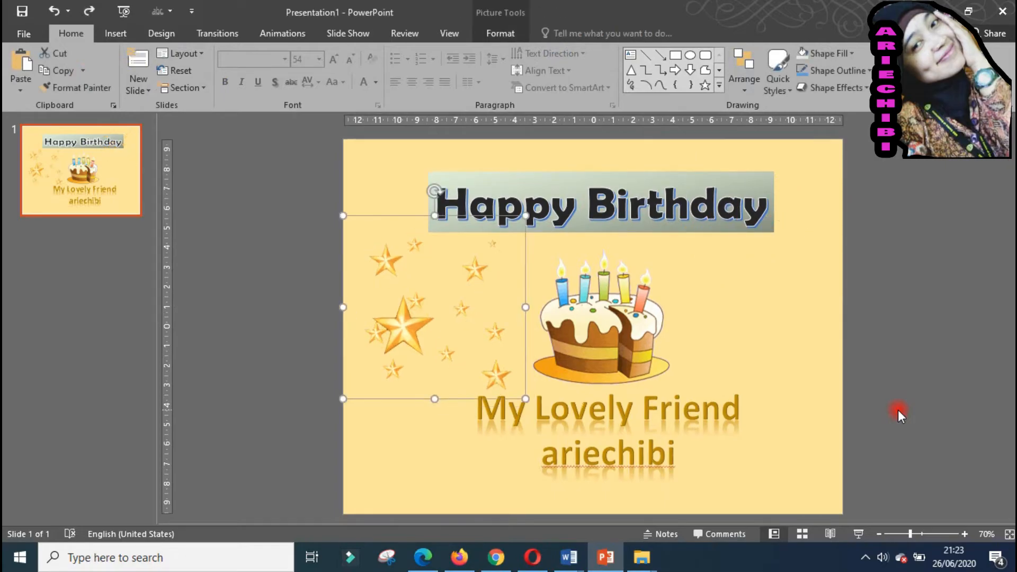
{"action": "key", "text": "ctrl+z"}
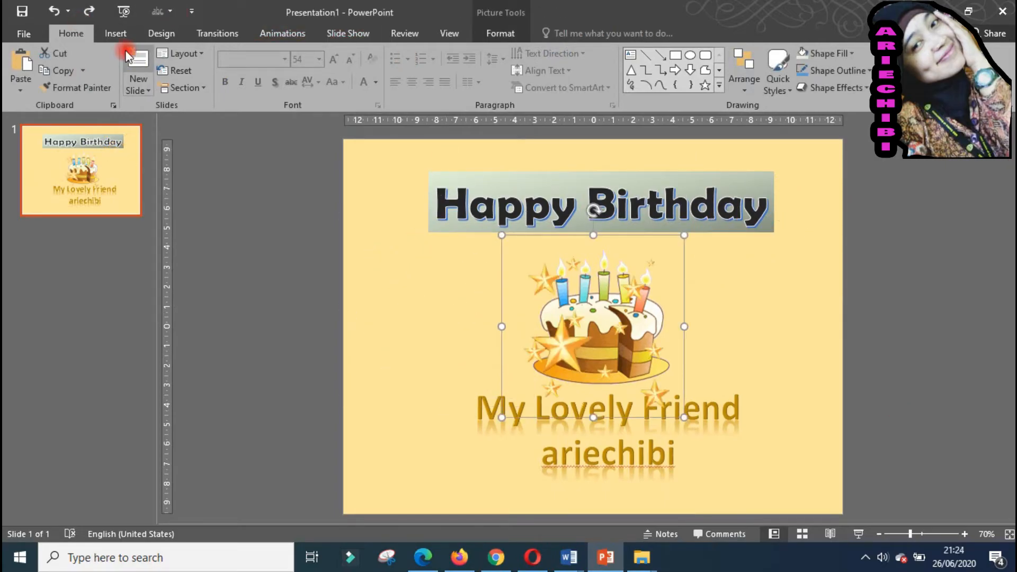
Insert the picture confetti2.gif from the ulang tahun folder into the slide.
{"action": "left_click", "coordinate": [115, 33]}
{"action": "left_click", "coordinate": [99, 69]}
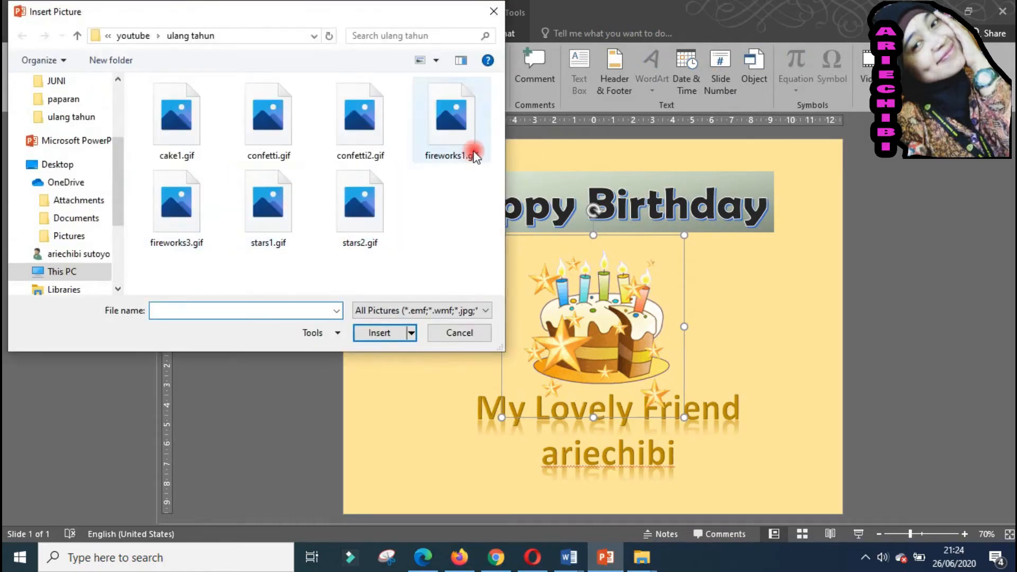
{"action": "left_click", "coordinate": [362, 126]}
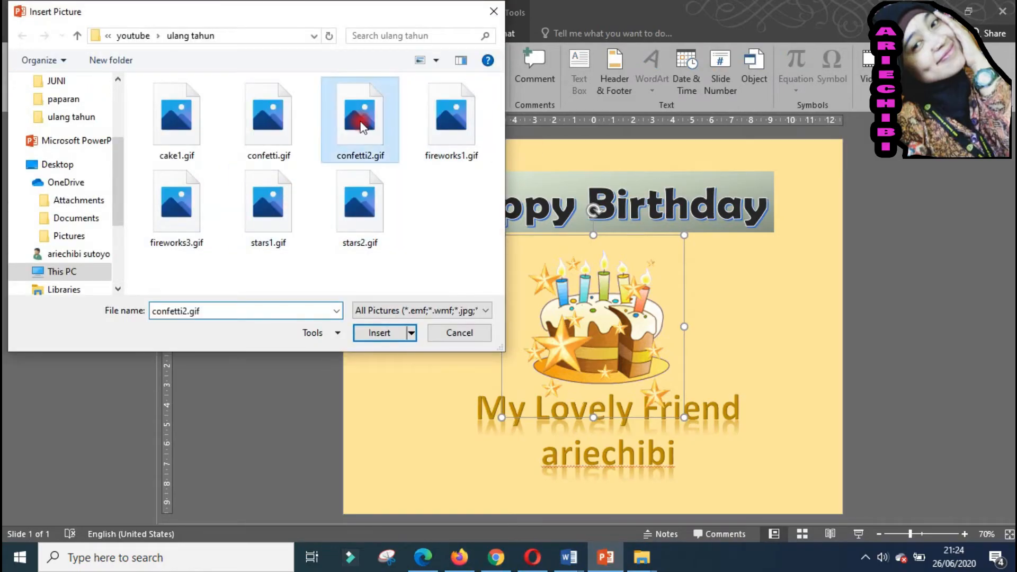
{"action": "left_click", "coordinate": [391, 333]}
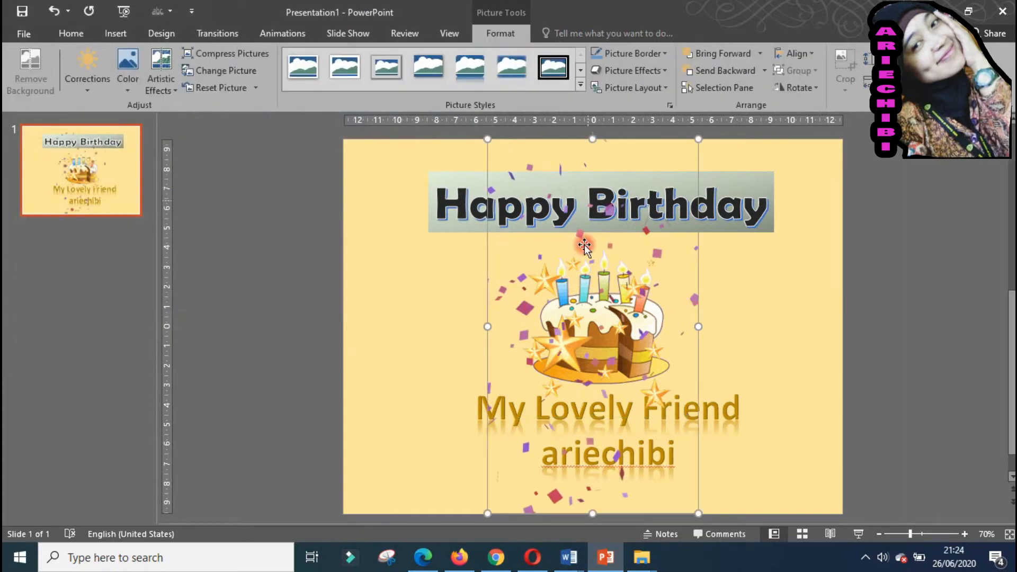
Move the confetti picture to the slide's left side and place a copy of it over the right half.
{"action": "left_click_drag", "start_coordinate": [696, 156], "coordinate": [546, 140]}
{"action": "key", "text": "ctrl+v"}
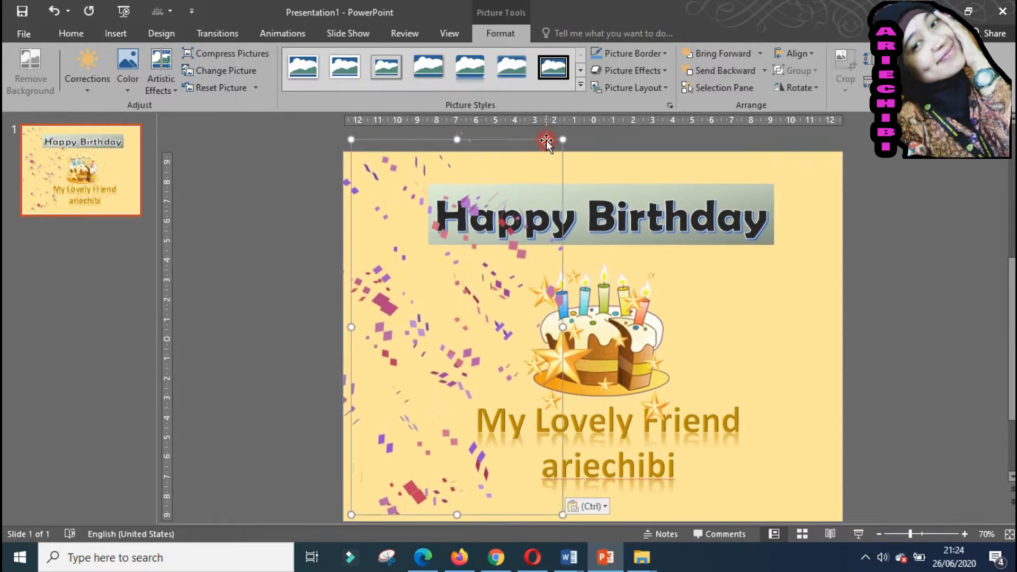
{"action": "left_click_drag", "start_coordinate": [487, 327], "coordinate": [764, 313]}
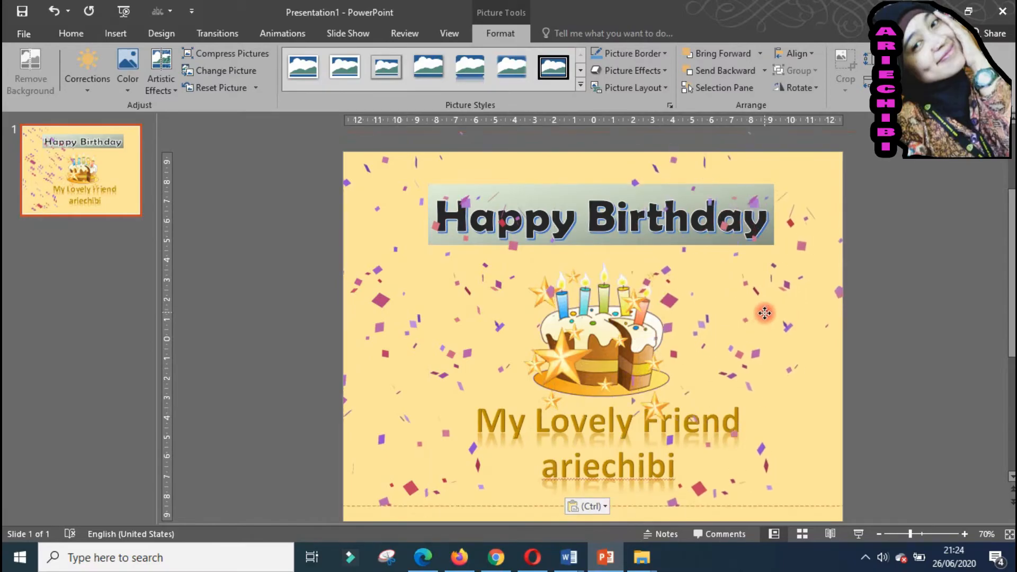
Delete the animated stars picture that overlaps the cake in the middle of the slide.
{"action": "left_click", "coordinate": [881, 333]}
{"action": "left_click", "coordinate": [566, 371]}
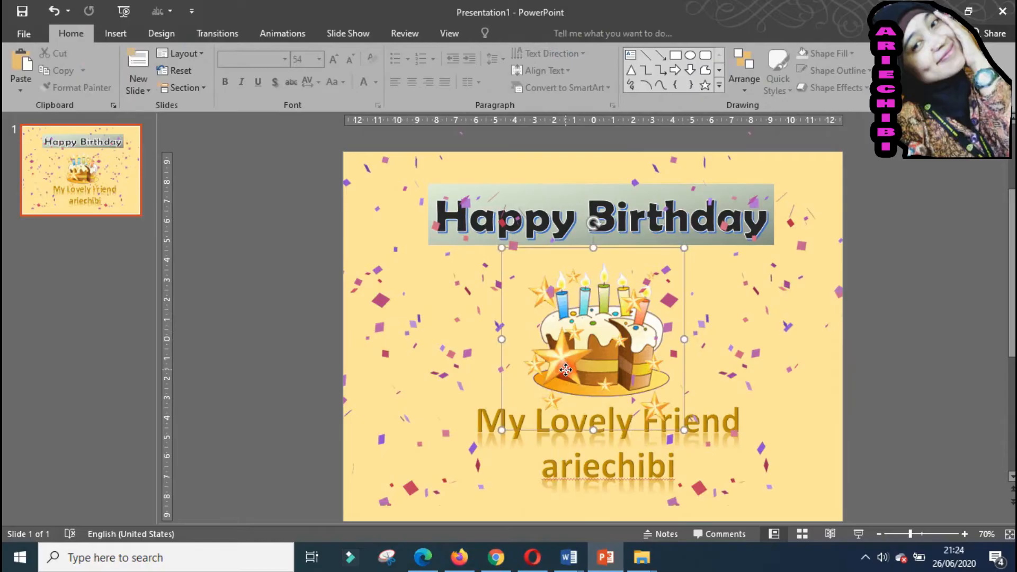
{"action": "key", "text": "Escape"}
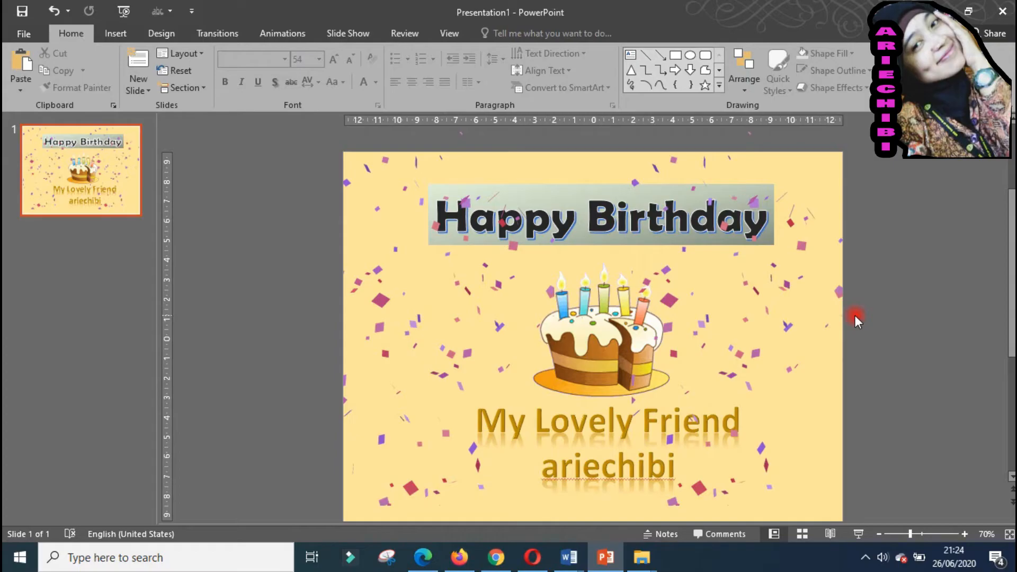
Try the picture fireworks3.gif from the ulang tahun folder on the slide and remove it again.
{"action": "left_click", "coordinate": [131, 33]}
{"action": "left_click", "coordinate": [108, 80]}
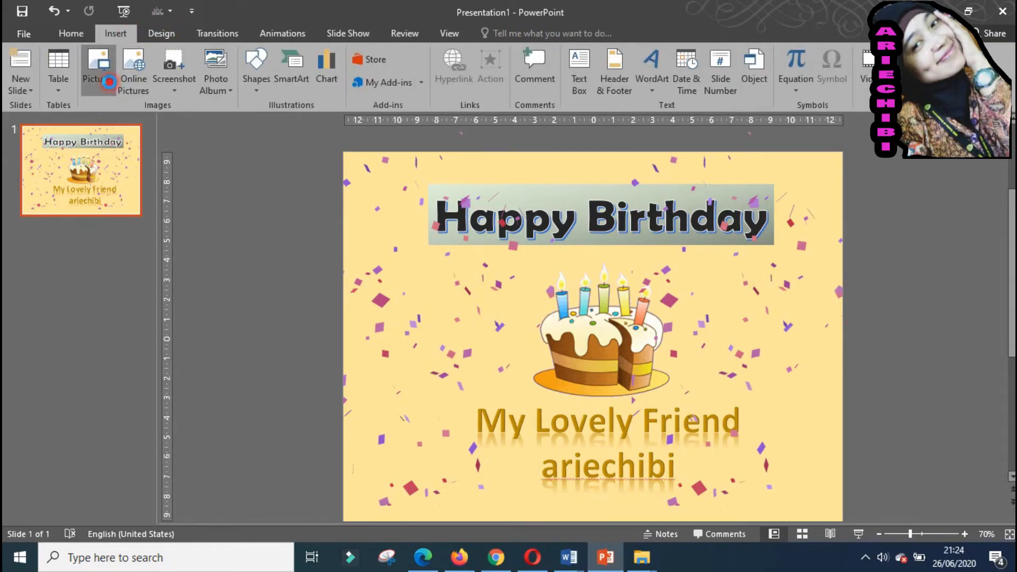
{"action": "left_click", "coordinate": [180, 209]}
{"action": "left_click", "coordinate": [382, 347]}
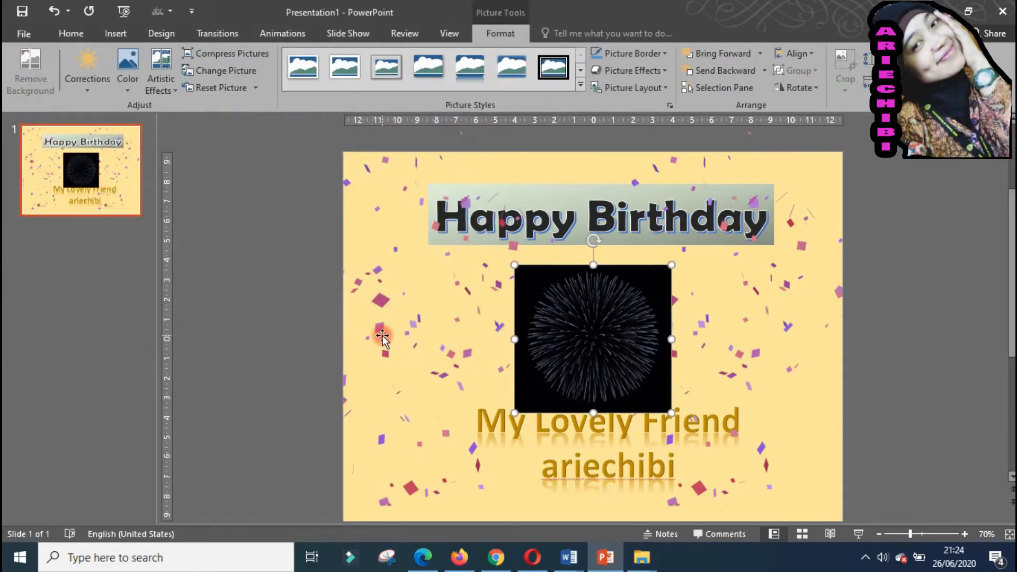
{"action": "left_click", "coordinate": [383, 338]}
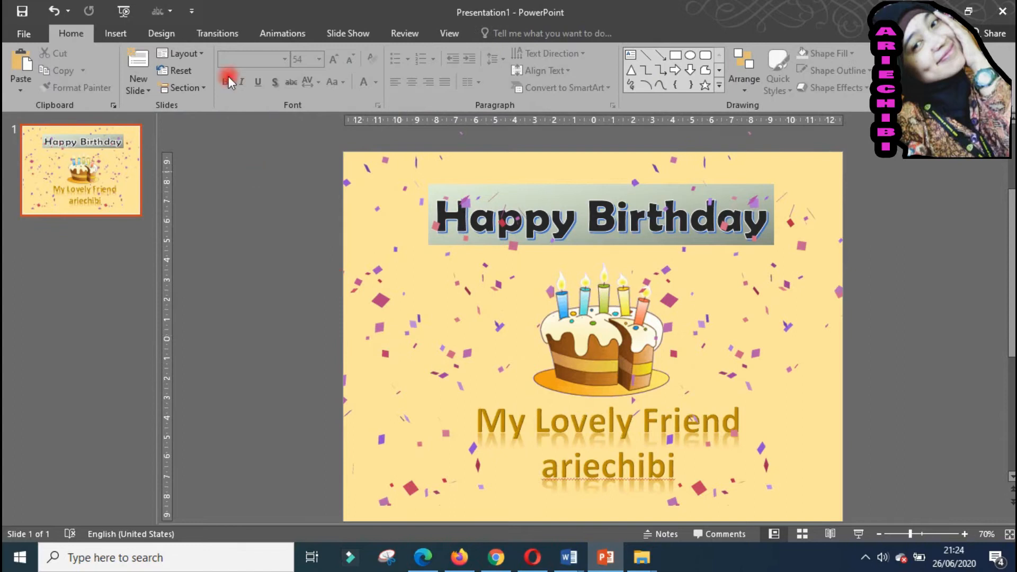
Try the picture fireworks1.gif from the ulang tahun folder on the slide and undo the insertion.
{"action": "left_click", "coordinate": [134, 31]}
{"action": "left_click", "coordinate": [103, 79]}
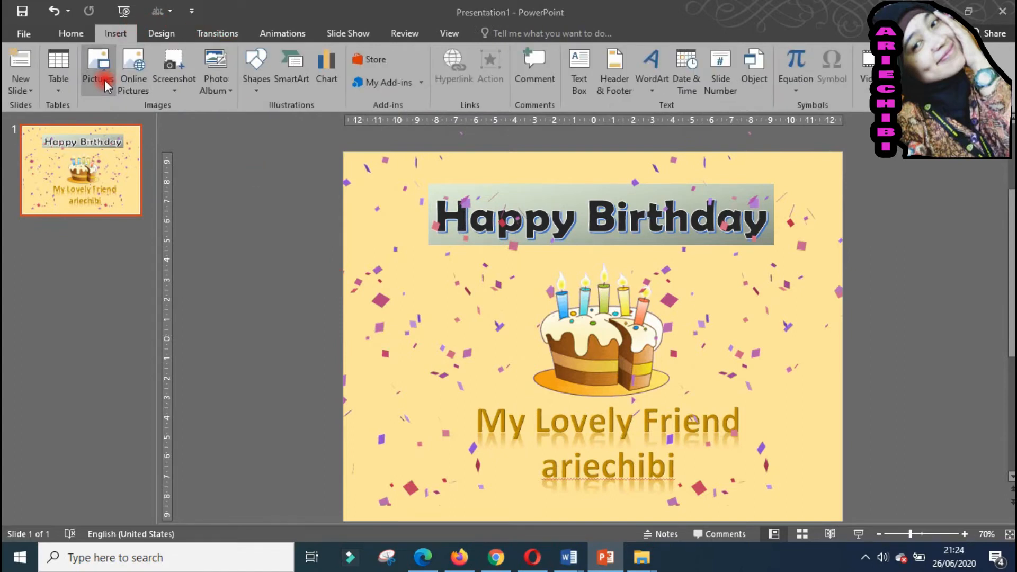
{"action": "left_click", "coordinate": [447, 127]}
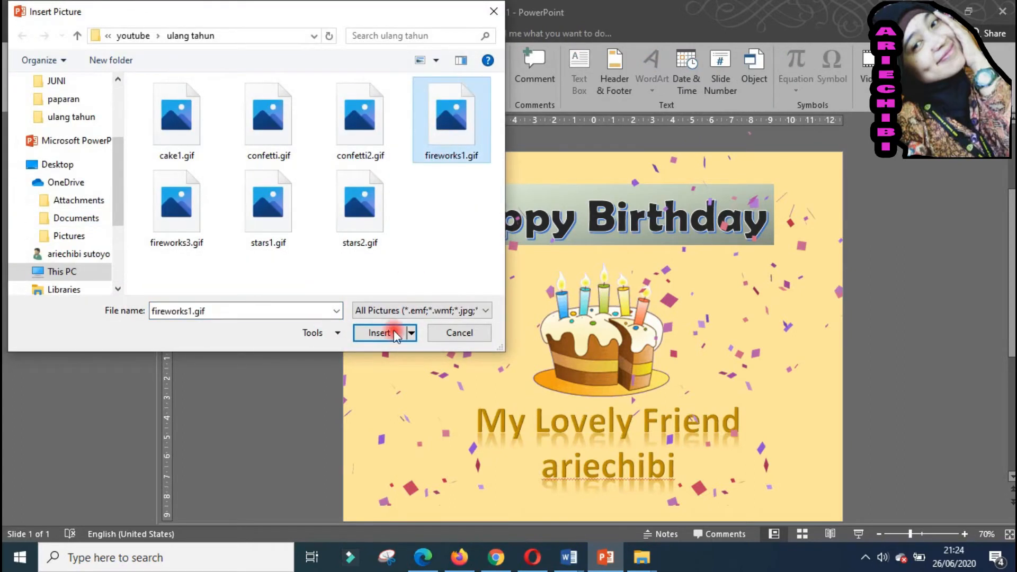
{"action": "left_click", "coordinate": [386, 332]}
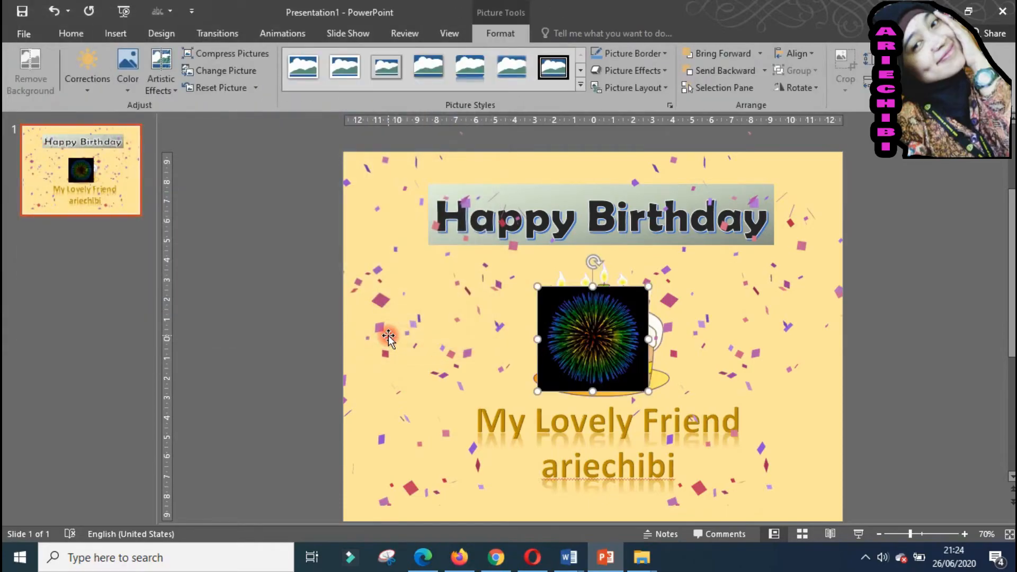
{"action": "key", "text": "ctrl+z"}
{"action": "left_click", "coordinate": [114, 32]}
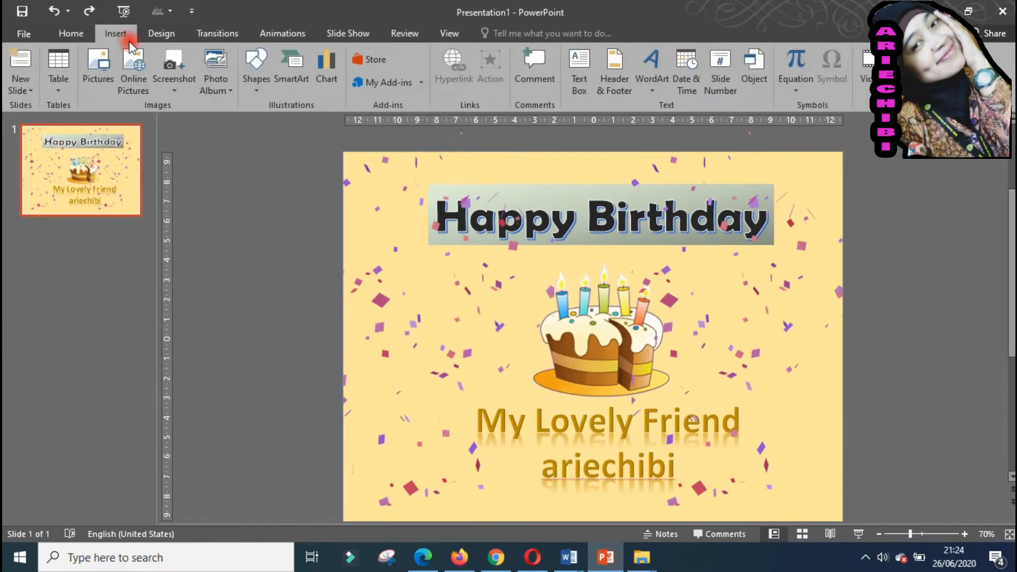
{"action": "left_click", "coordinate": [79, 79]}
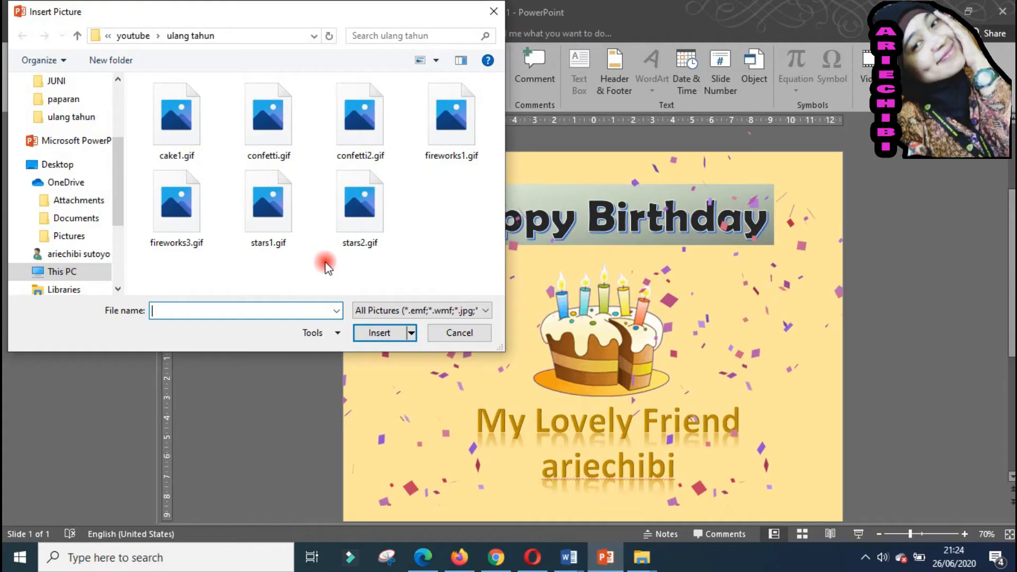
{"action": "left_click", "coordinate": [459, 333]}
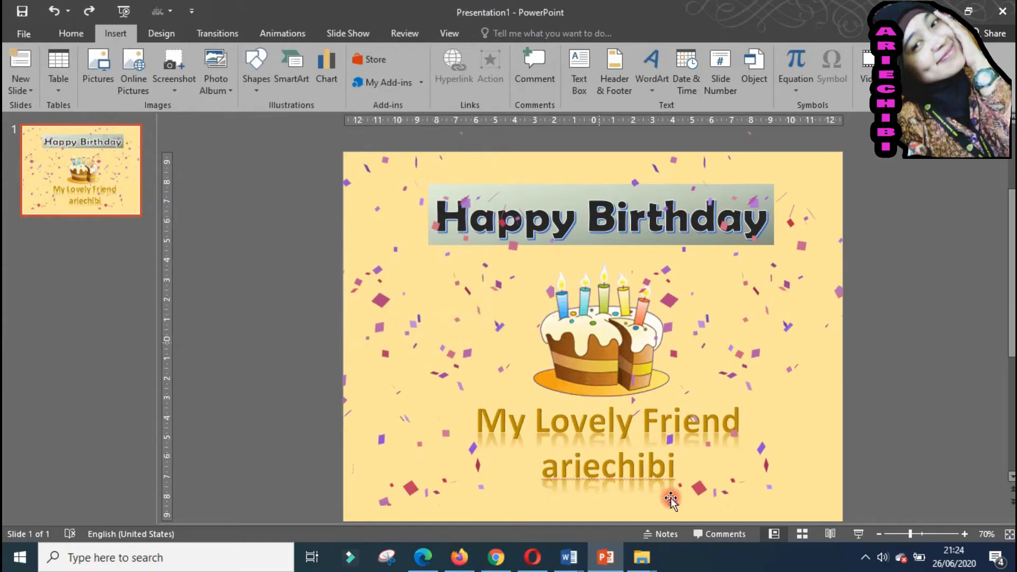
Switch to Chrome, search Google for fireworks.gif and look through the image results.
{"action": "left_click", "coordinate": [496, 557]}
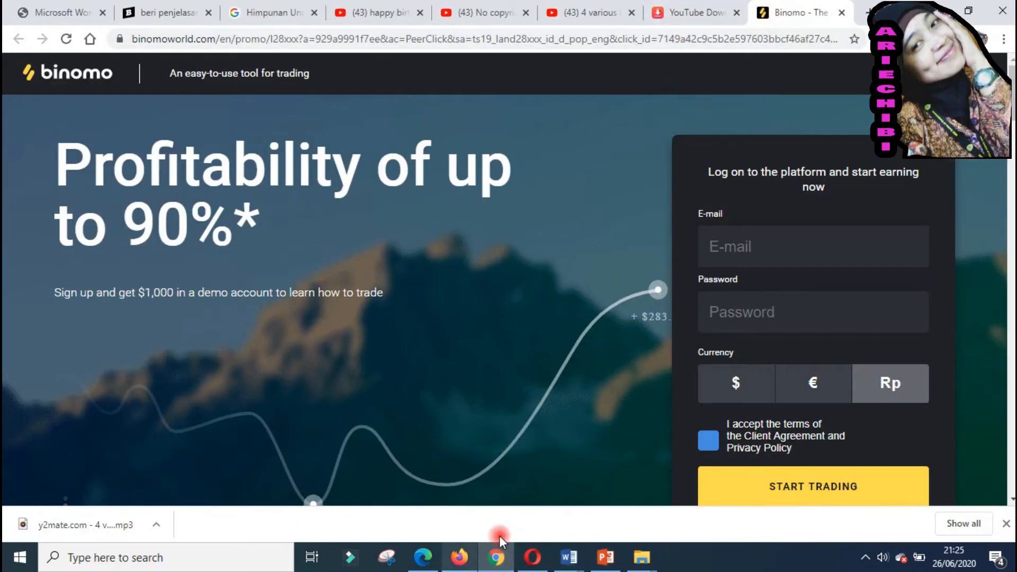
{"action": "left_click", "coordinate": [482, 42]}
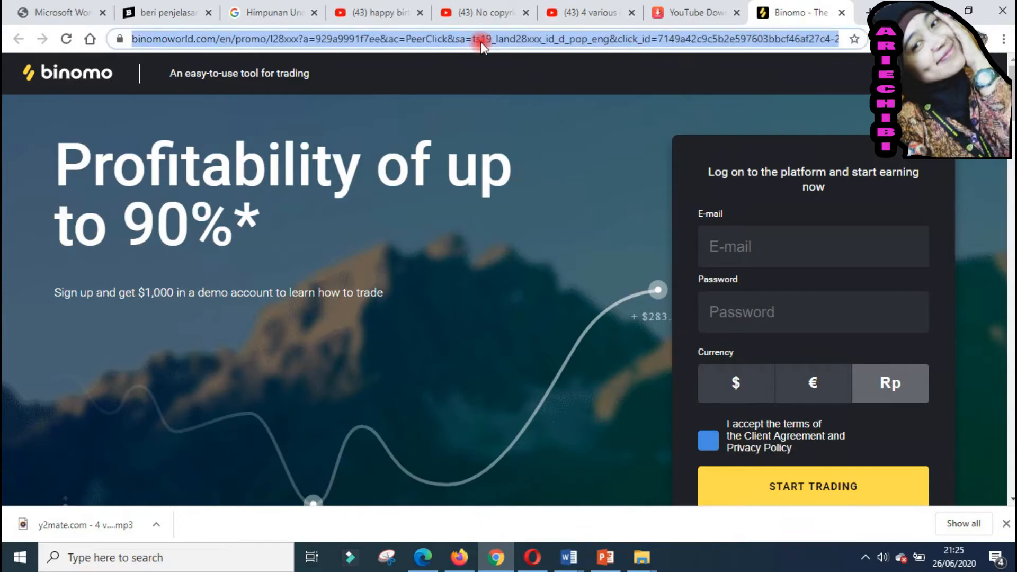
{"action": "type", "text": "fireworks.gif"}
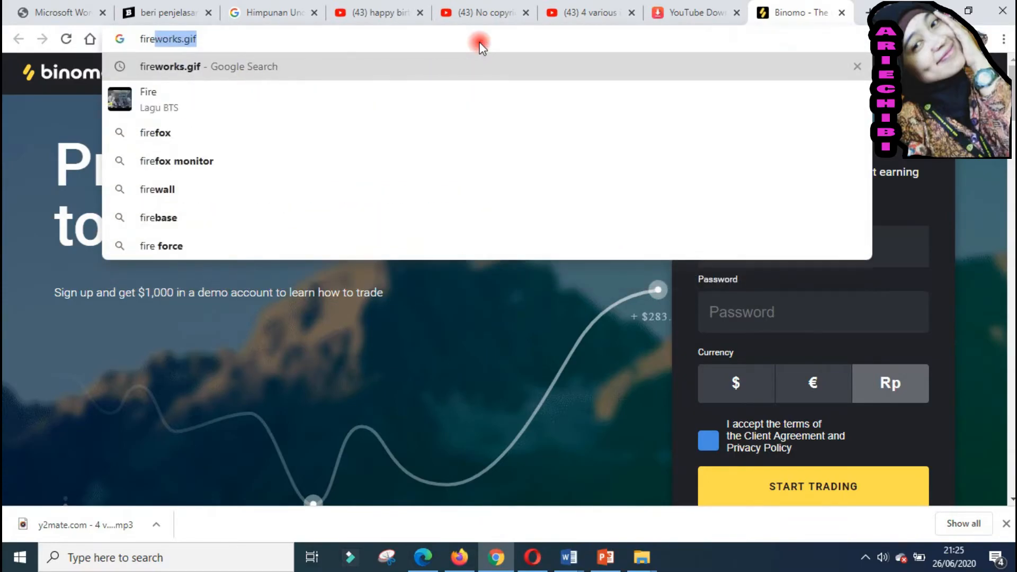
{"action": "key", "text": "Return"}
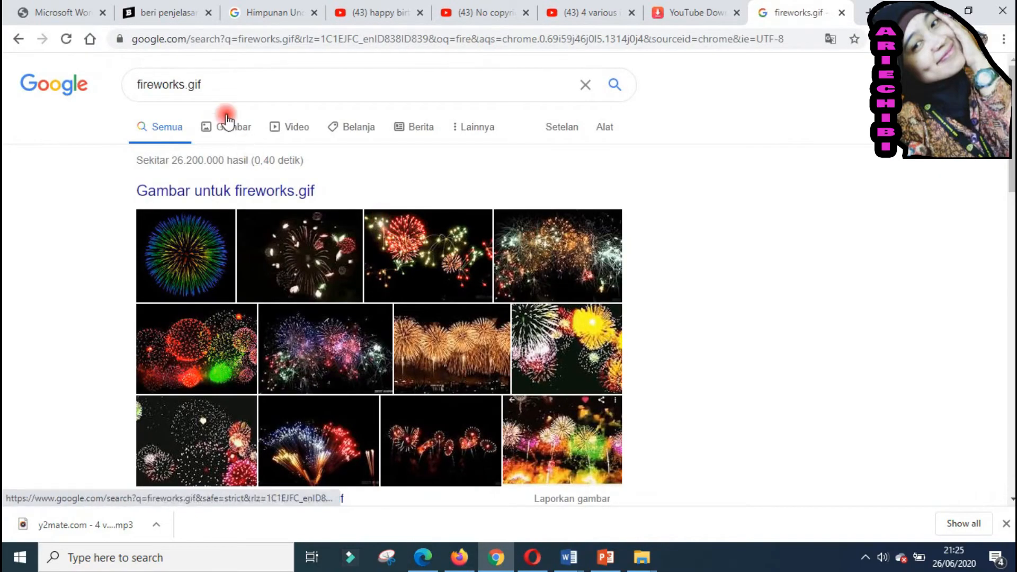
{"action": "left_click", "coordinate": [227, 120]}
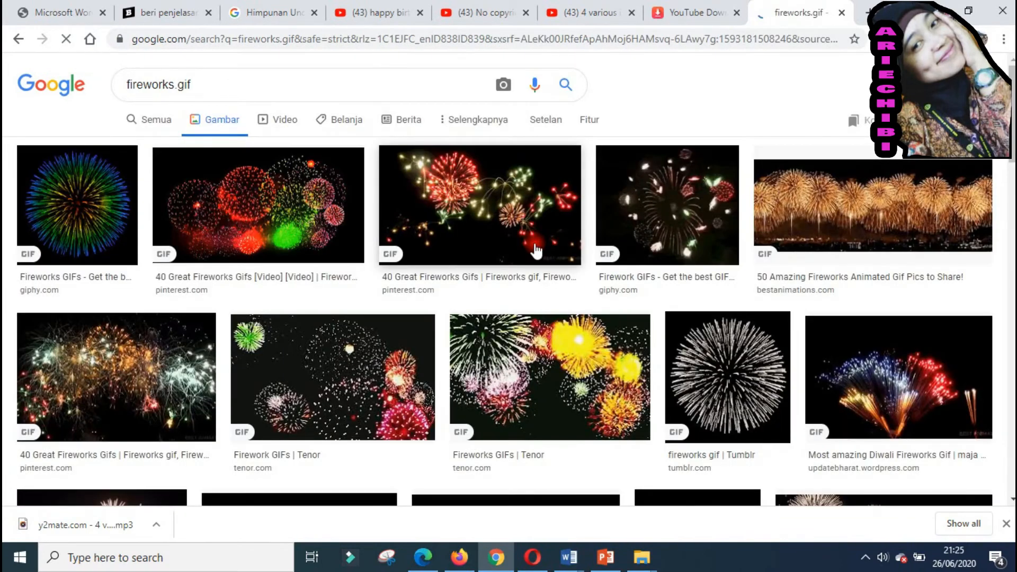
{"action": "scroll", "coordinate": [537, 251], "scroll_direction": "down", "scroll_amount": 3}
{"action": "scroll", "coordinate": [434, 186], "scroll_direction": "up", "scroll_amount": 3}
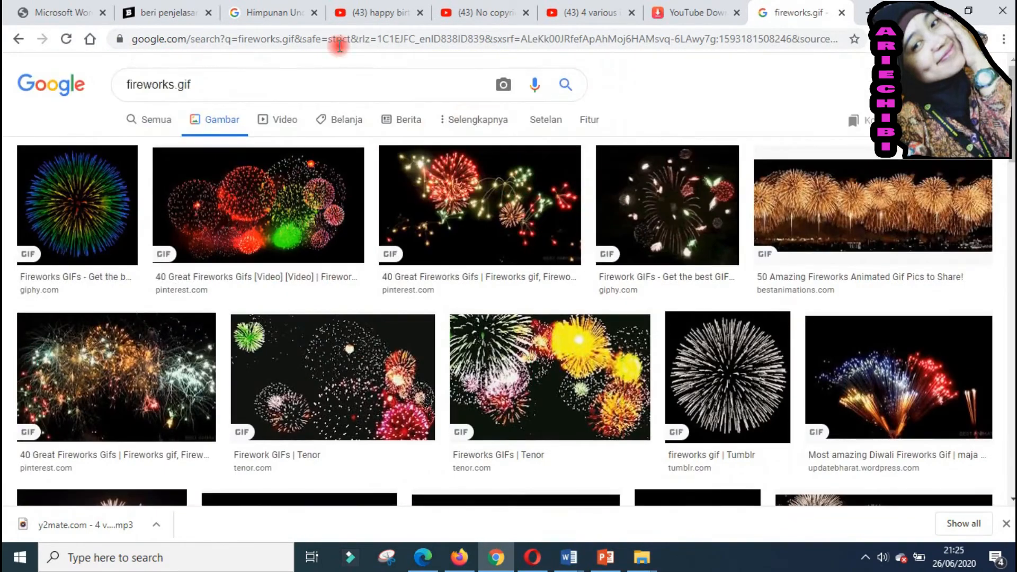
Change the image search to the suggested query "fireworks gif transparent background".
{"action": "left_click", "coordinate": [231, 78]}
{"action": "type", "text": "r"}
{"action": "key", "text": "BackSpace"}
{"action": "key", "text": "Down"}
{"action": "key", "text": "Return"}
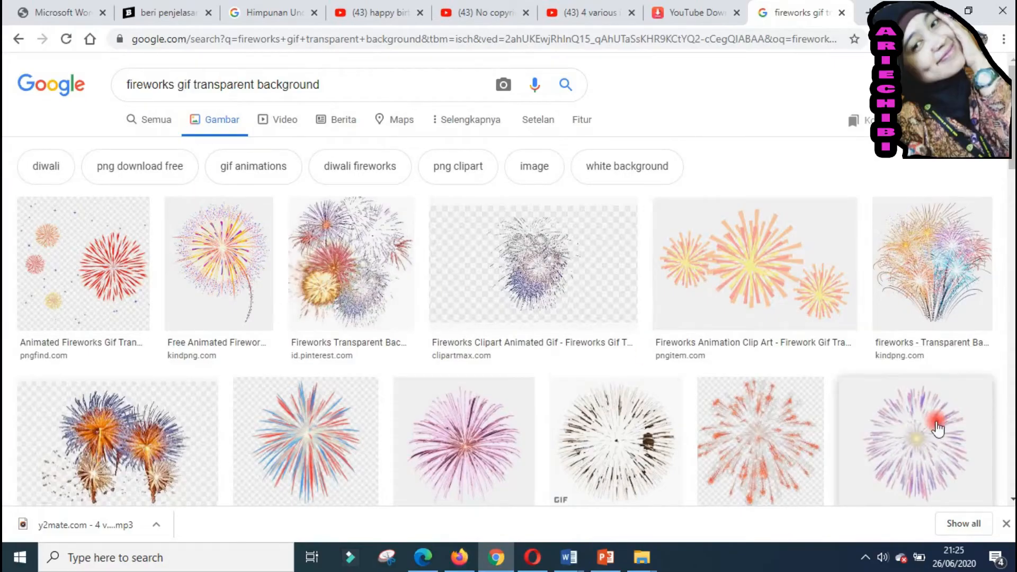
Preview several firework images from the results to check whether they suit as transparent animated GIFs.
{"action": "left_click", "coordinate": [958, 452]}
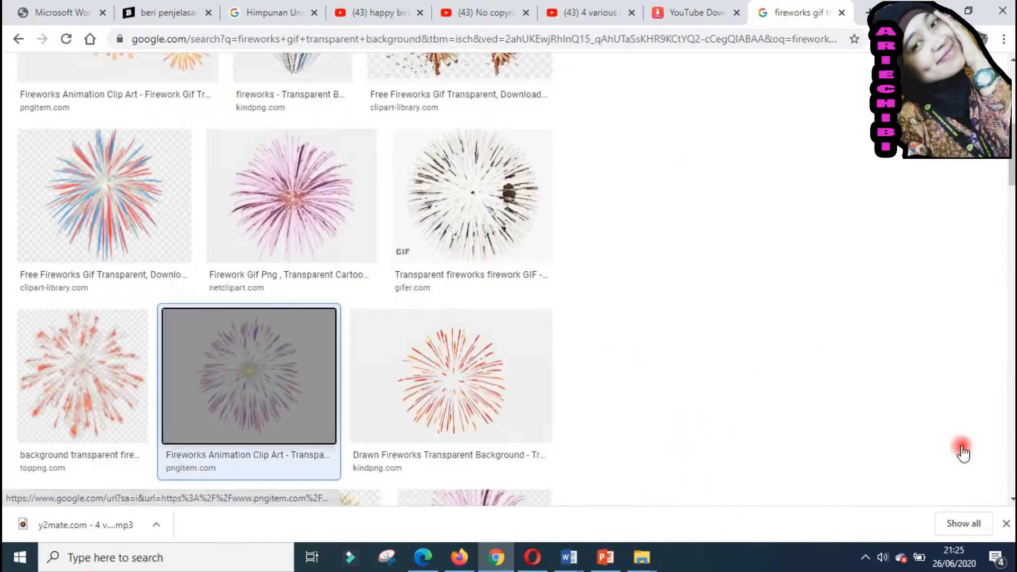
{"action": "scroll", "coordinate": [963, 452], "scroll_direction": "down", "scroll_amount": 1}
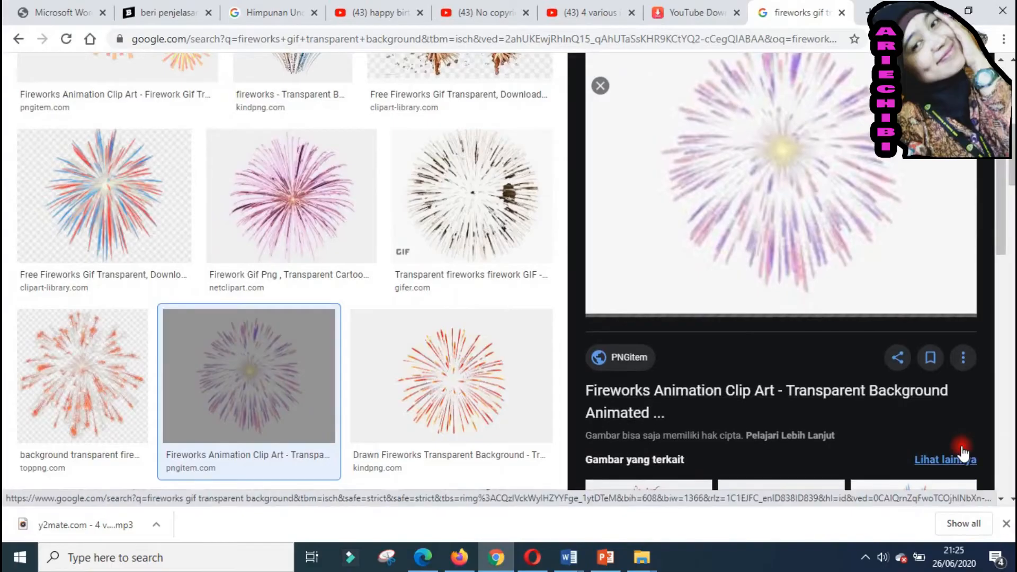
{"action": "scroll", "coordinate": [644, 447], "scroll_direction": "down", "scroll_amount": 2}
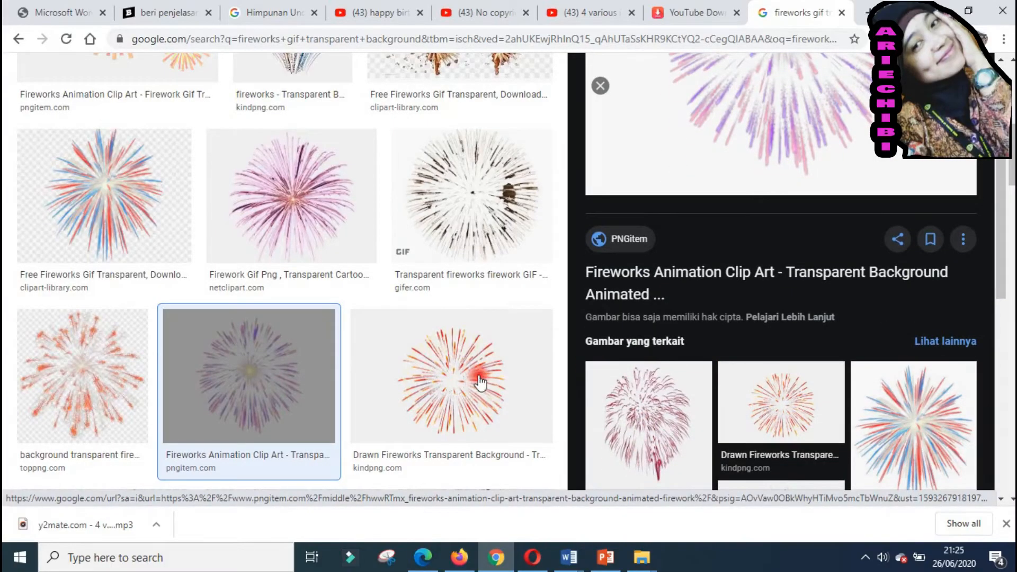
{"action": "left_click", "coordinate": [459, 395]}
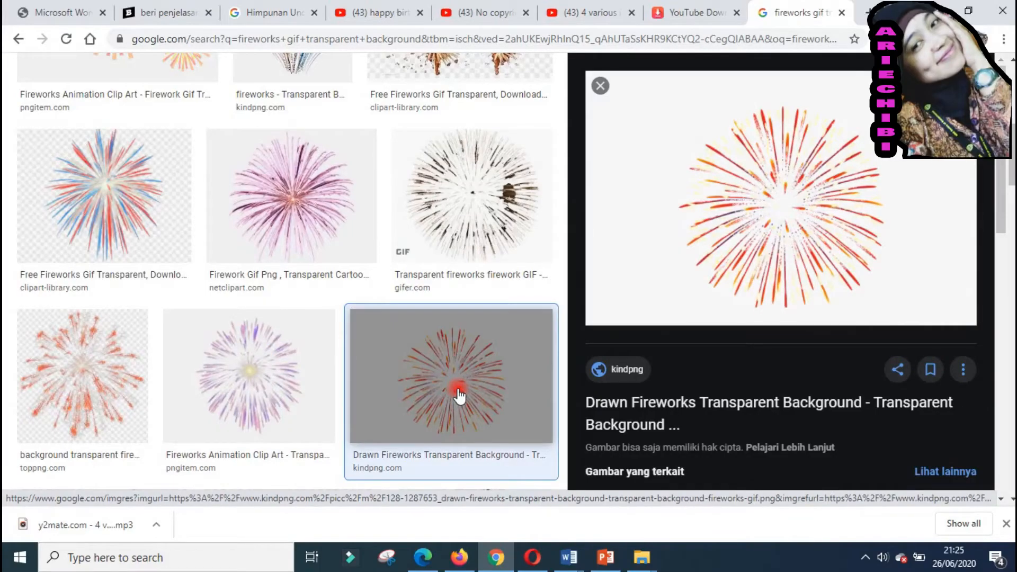
{"action": "left_click", "coordinate": [136, 220]}
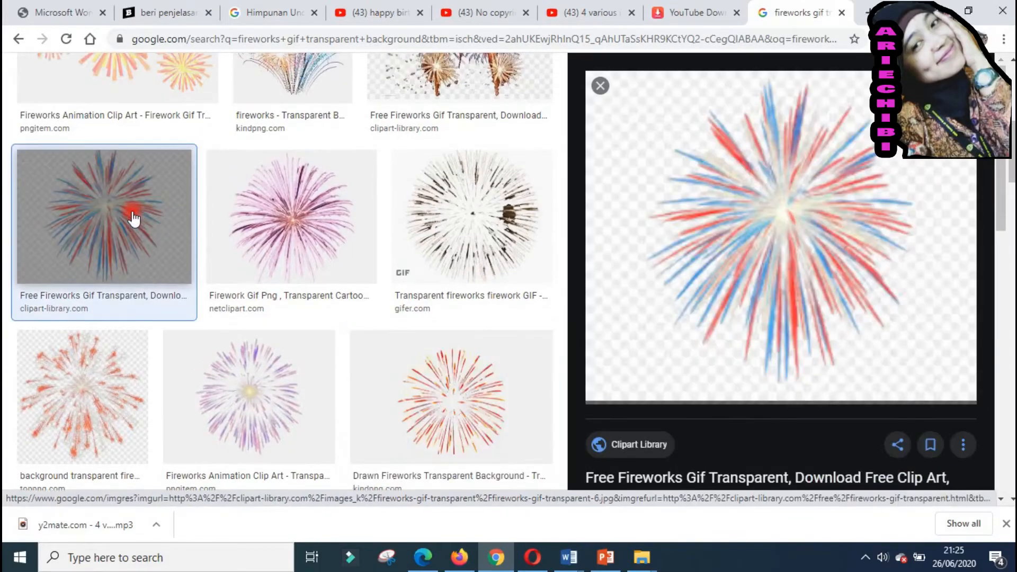
{"action": "scroll", "coordinate": [230, 307], "scroll_direction": "down", "scroll_amount": 5}
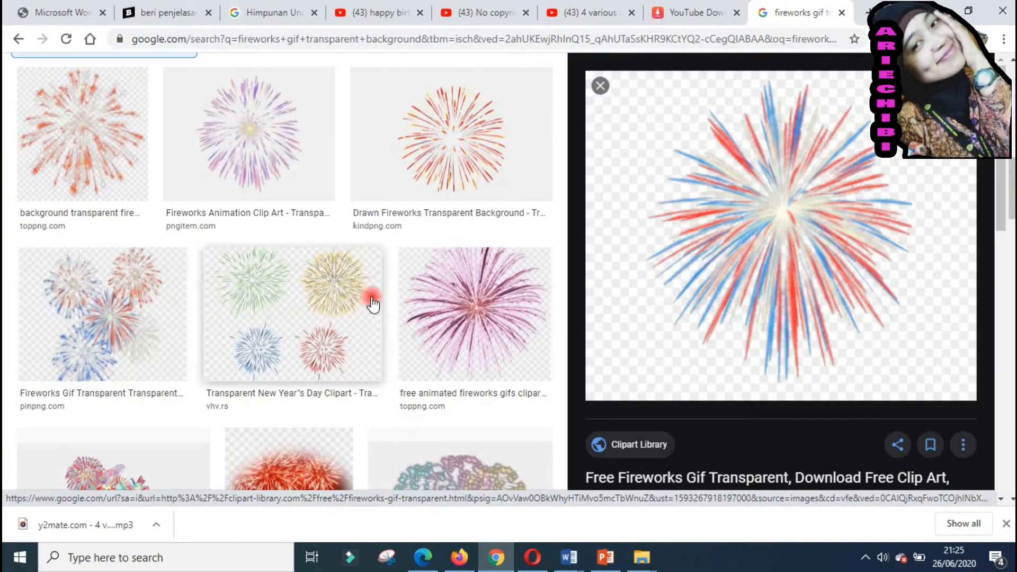
{"action": "left_click", "coordinate": [459, 317]}
{"action": "scroll", "coordinate": [459, 316], "scroll_direction": "up", "scroll_amount": 5}
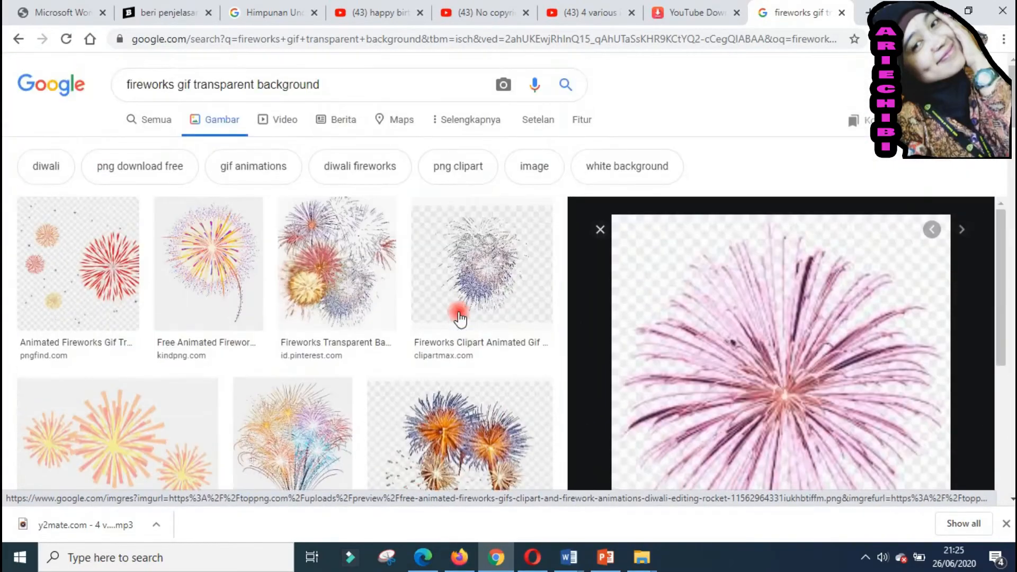
Refine the image search to the suggested query "transparent background animated fireworks gif".
{"action": "left_click", "coordinate": [345, 82]}
{"action": "type", "text": "animate"}
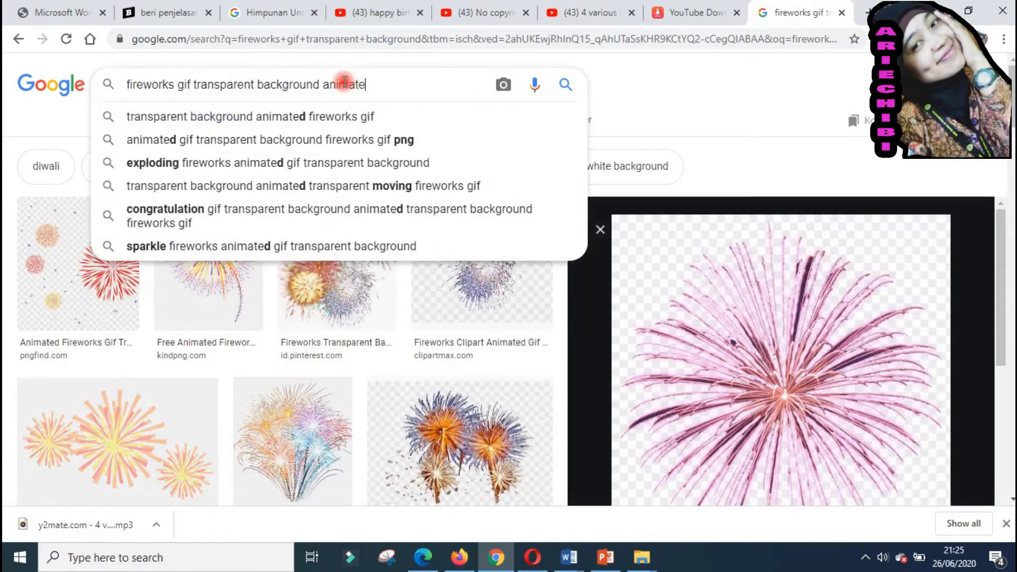
{"action": "key", "text": "Down"}
{"action": "key", "text": "Return"}
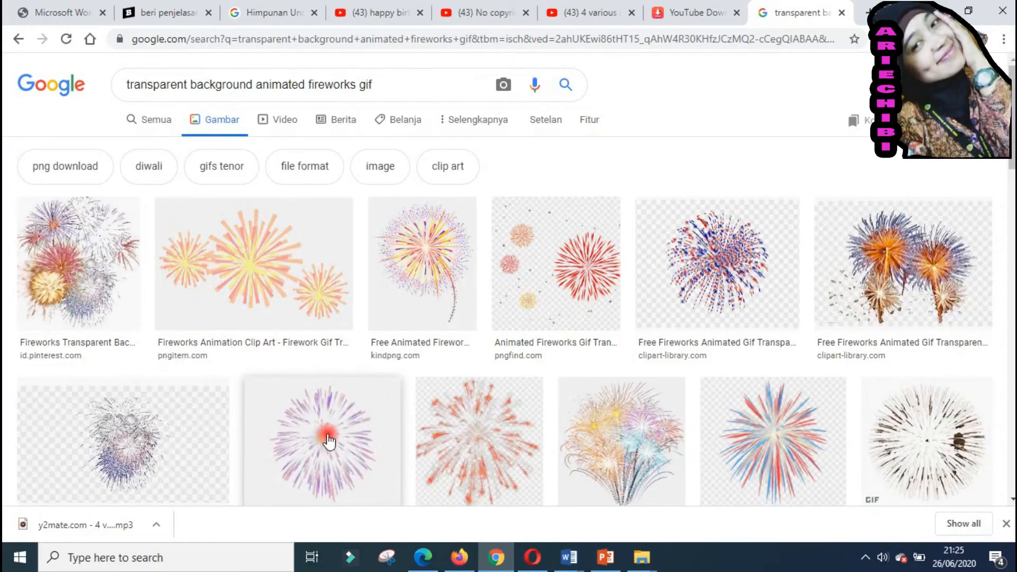
Browse the refined results and preview the vhv.rs, subpng and gifer.com fireworks images to find an animated GIF.
{"action": "scroll", "coordinate": [329, 437], "scroll_direction": "down", "scroll_amount": 1}
{"action": "scroll", "coordinate": [329, 438], "scroll_direction": "down", "scroll_amount": 5}
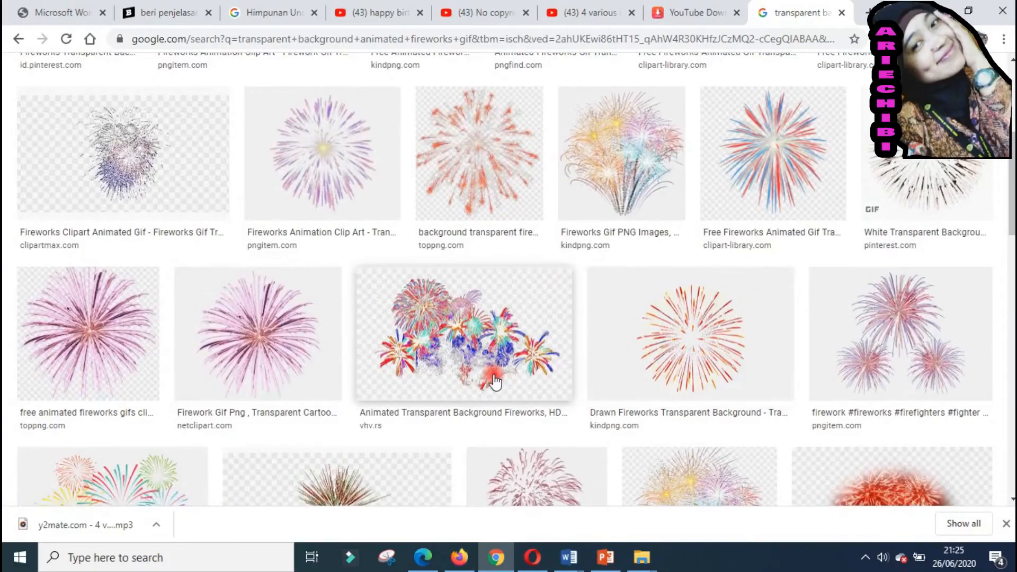
{"action": "scroll", "coordinate": [494, 380], "scroll_direction": "down", "scroll_amount": 3}
{"action": "scroll", "coordinate": [494, 381], "scroll_direction": "down", "scroll_amount": 4}
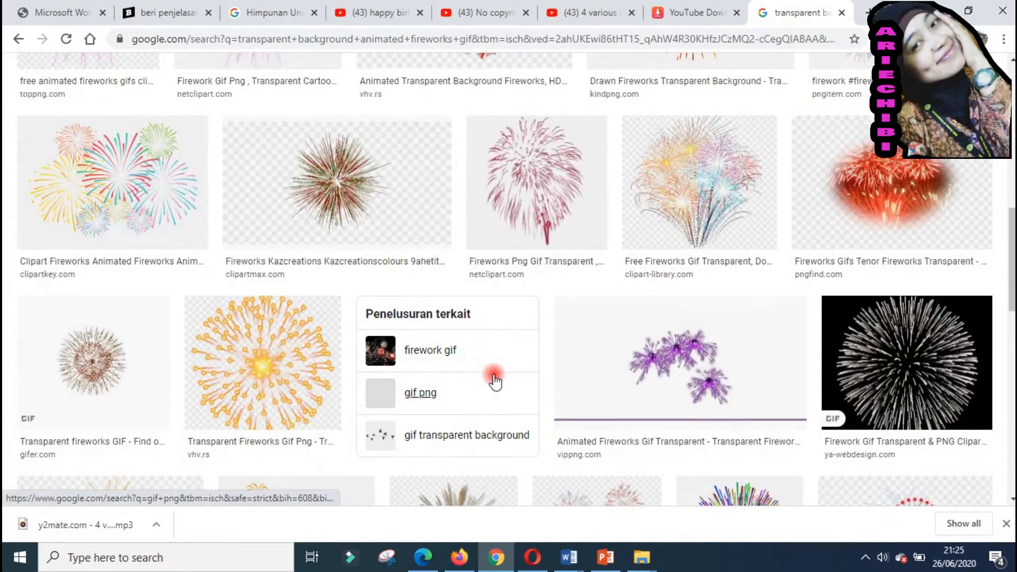
{"action": "left_click", "coordinate": [283, 374]}
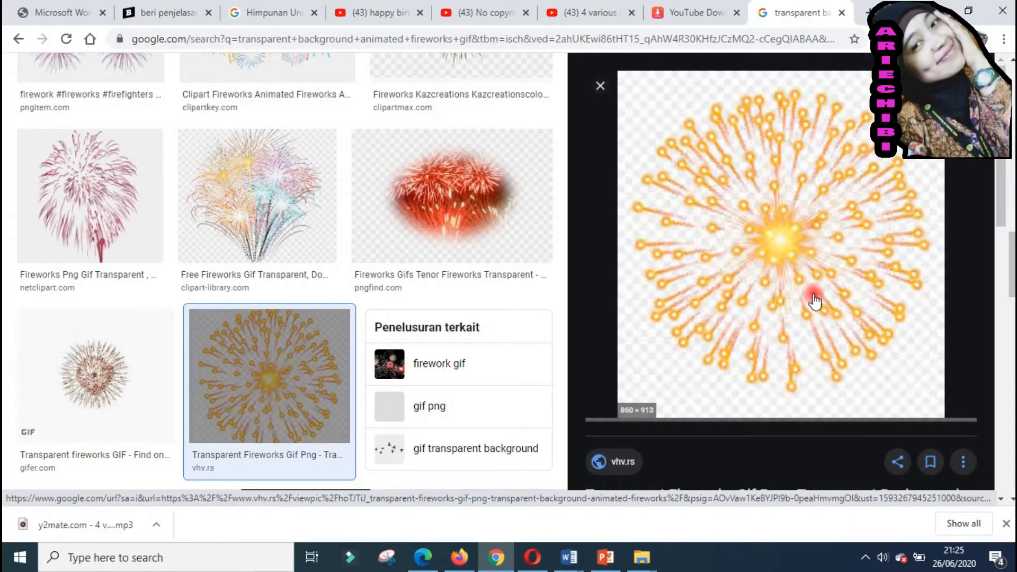
{"action": "scroll", "coordinate": [815, 301], "scroll_direction": "down", "scroll_amount": 5}
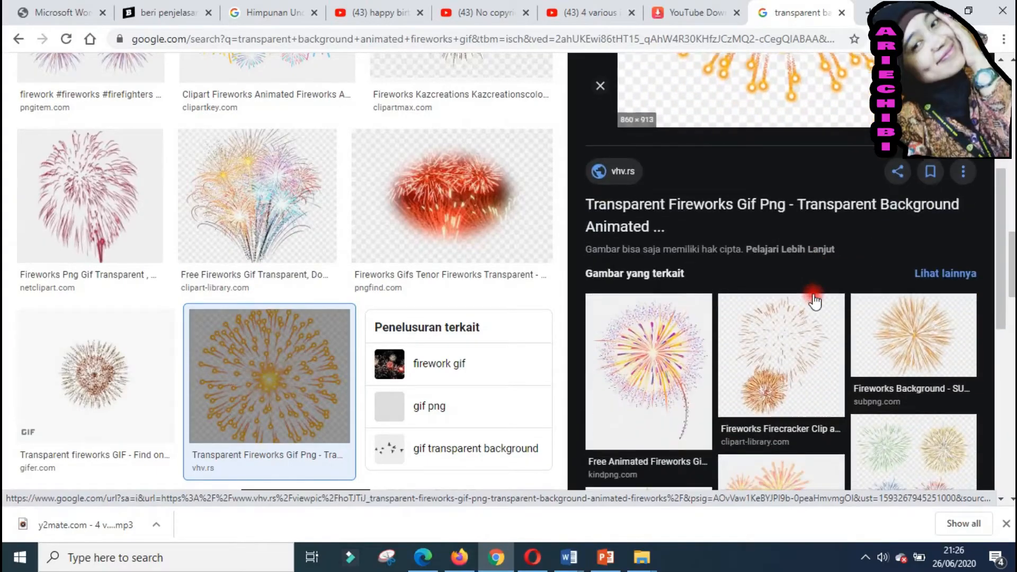
{"action": "left_click", "coordinate": [935, 336]}
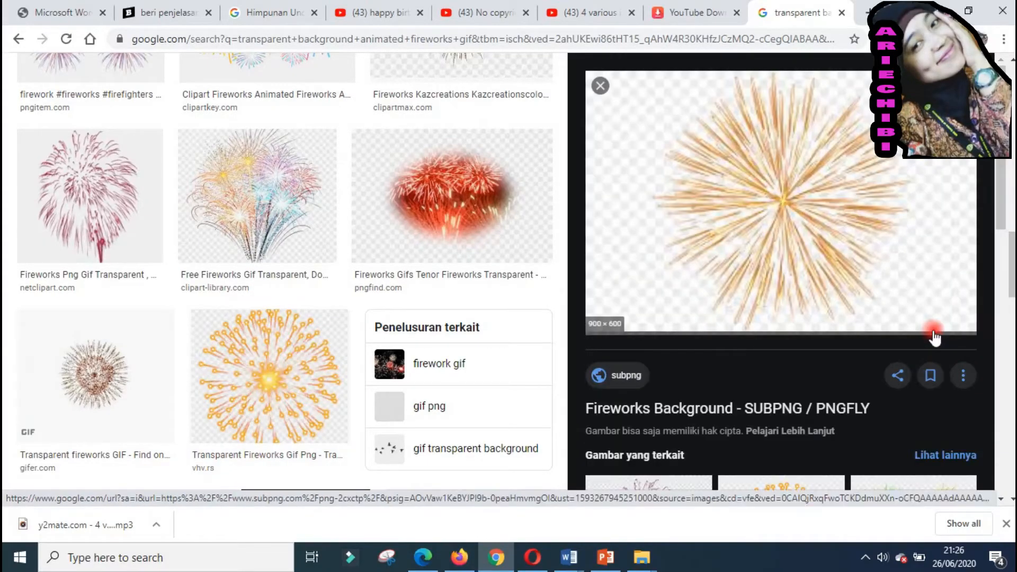
{"action": "scroll", "coordinate": [934, 336], "scroll_direction": "down", "scroll_amount": 3}
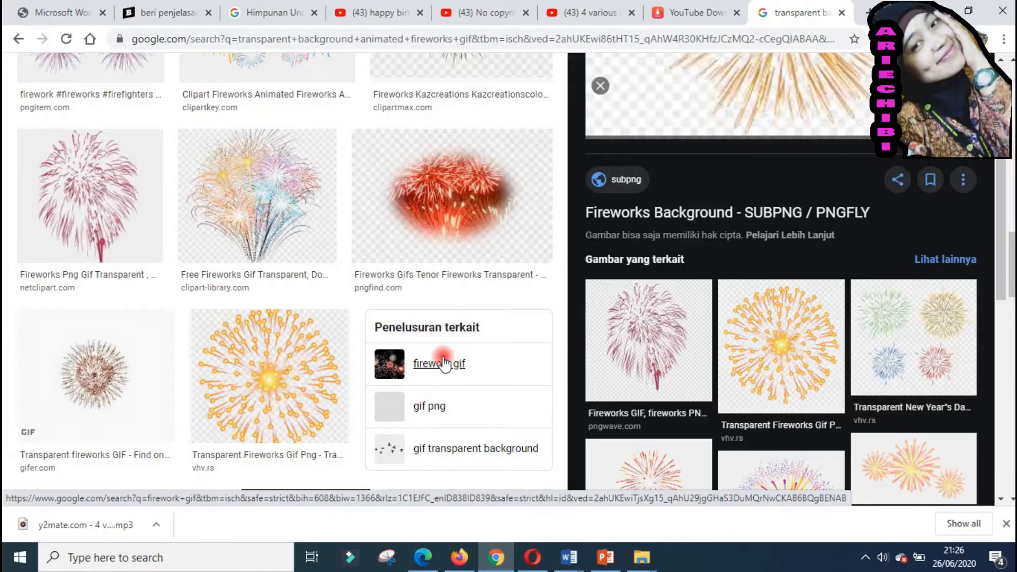
{"action": "scroll", "coordinate": [444, 364], "scroll_direction": "down", "scroll_amount": 1}
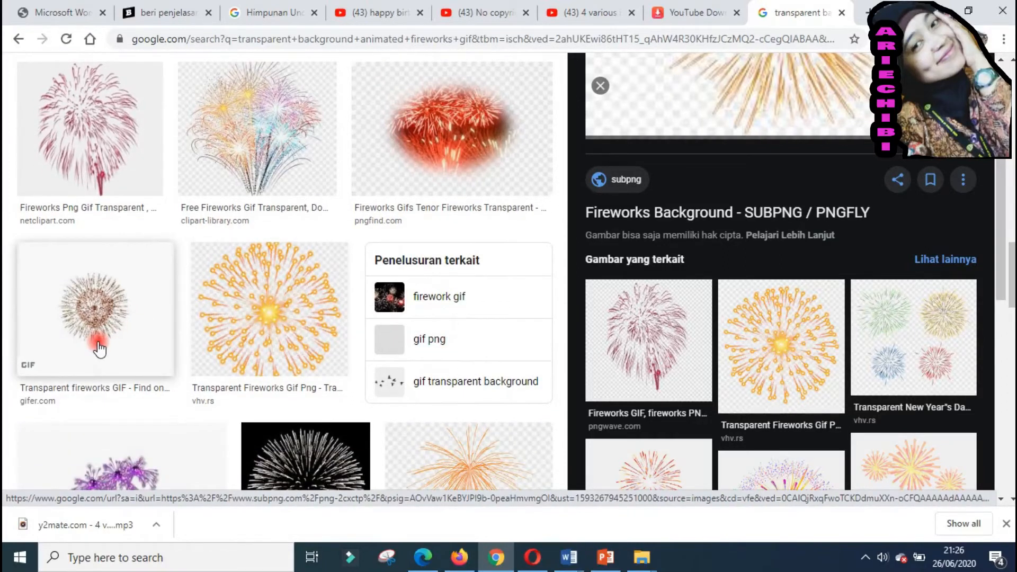
{"action": "left_click", "coordinate": [99, 349]}
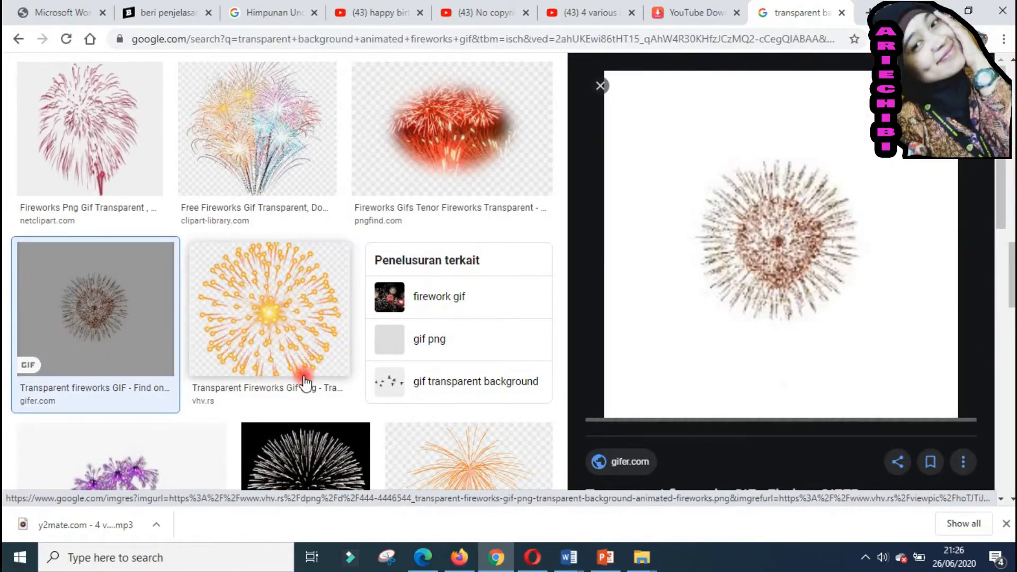
Browse further fireworks results and examine the gifer.com preview for animation and a transparent background.
{"action": "scroll", "coordinate": [304, 381], "scroll_direction": "down", "scroll_amount": 2}
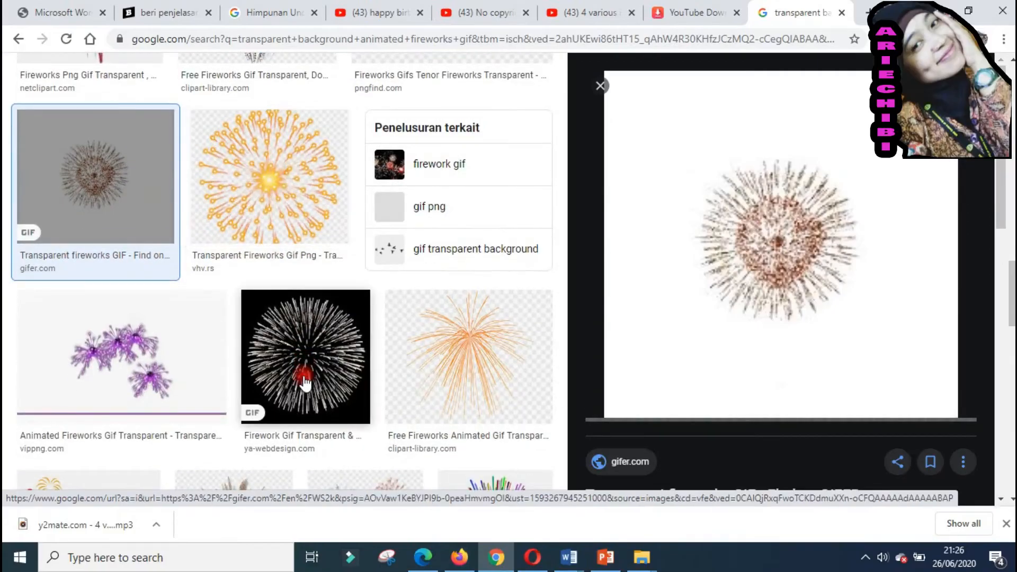
{"action": "scroll", "coordinate": [291, 351], "scroll_direction": "down", "scroll_amount": 2}
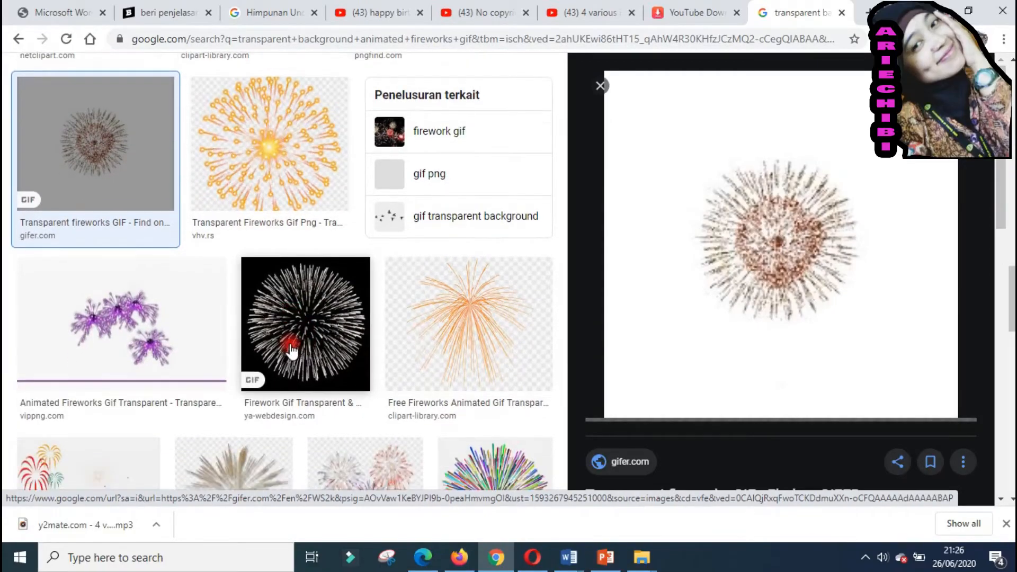
{"action": "scroll", "coordinate": [291, 352], "scroll_direction": "down", "scroll_amount": 1}
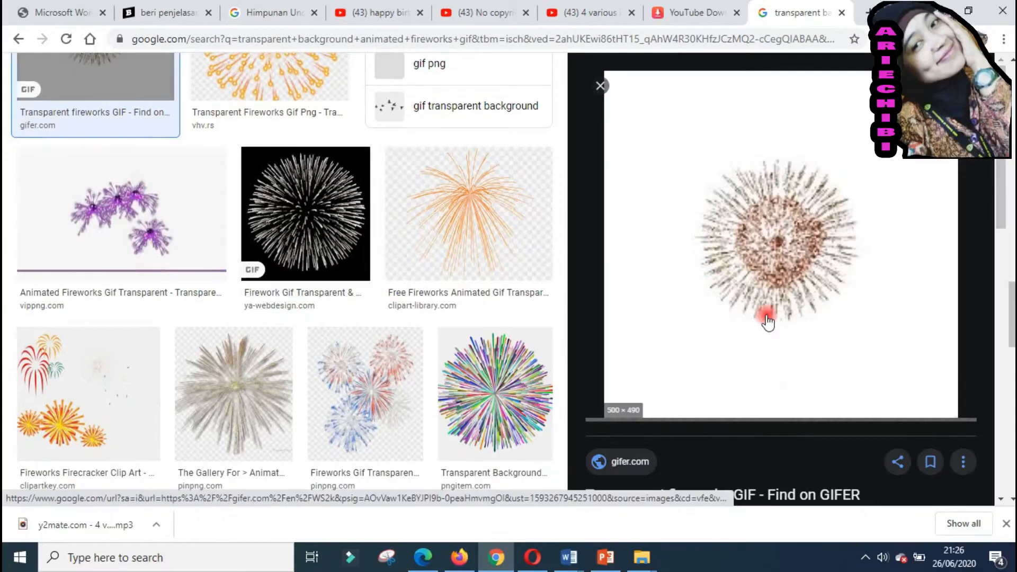
{"action": "scroll", "coordinate": [767, 318], "scroll_direction": "down", "scroll_amount": 2}
{"action": "scroll", "coordinate": [767, 320], "scroll_direction": "down", "scroll_amount": 3}
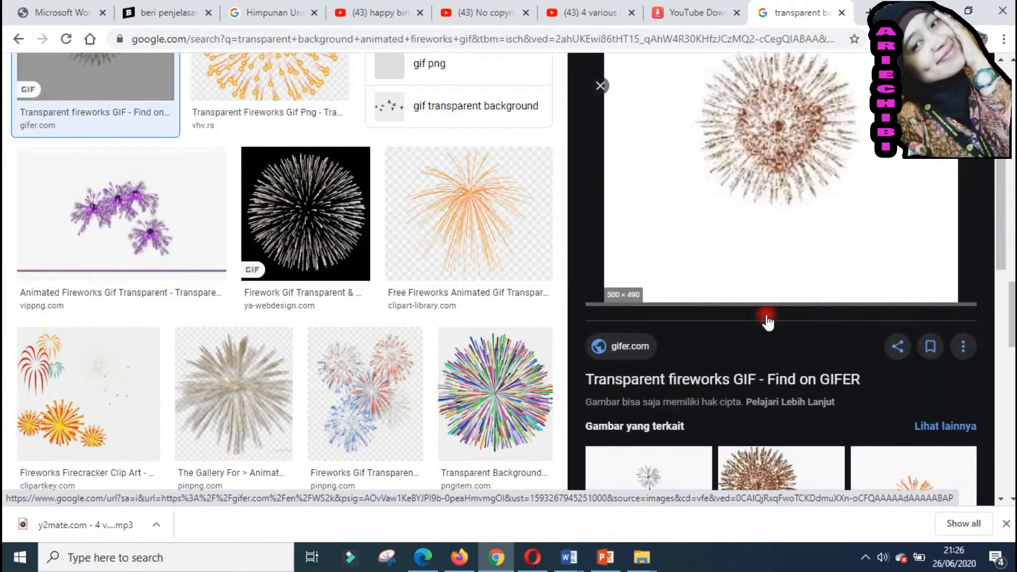
{"action": "scroll", "coordinate": [767, 318], "scroll_direction": "up", "scroll_amount": 4}
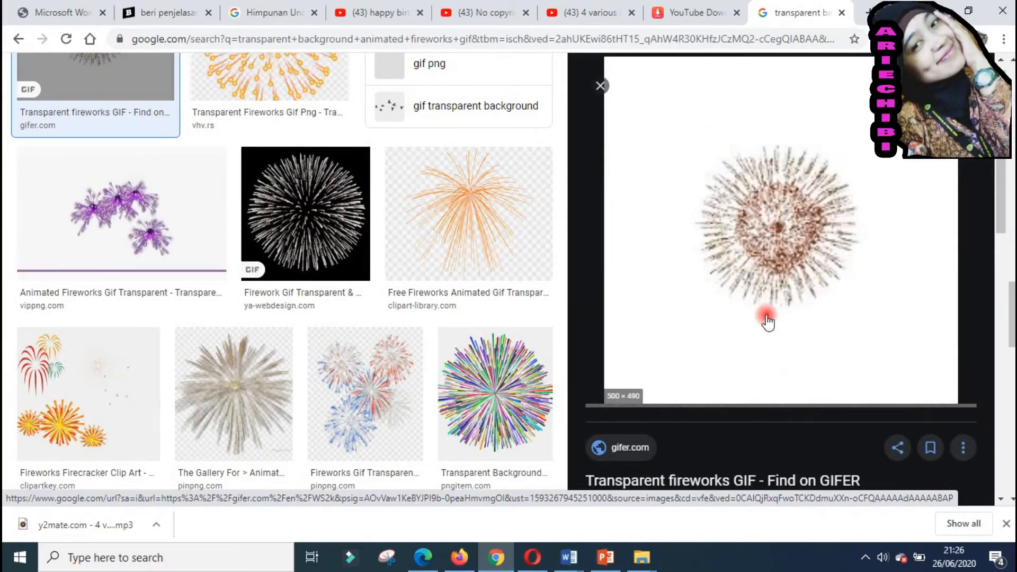
{"action": "scroll", "coordinate": [767, 320], "scroll_direction": "down", "scroll_amount": 5}
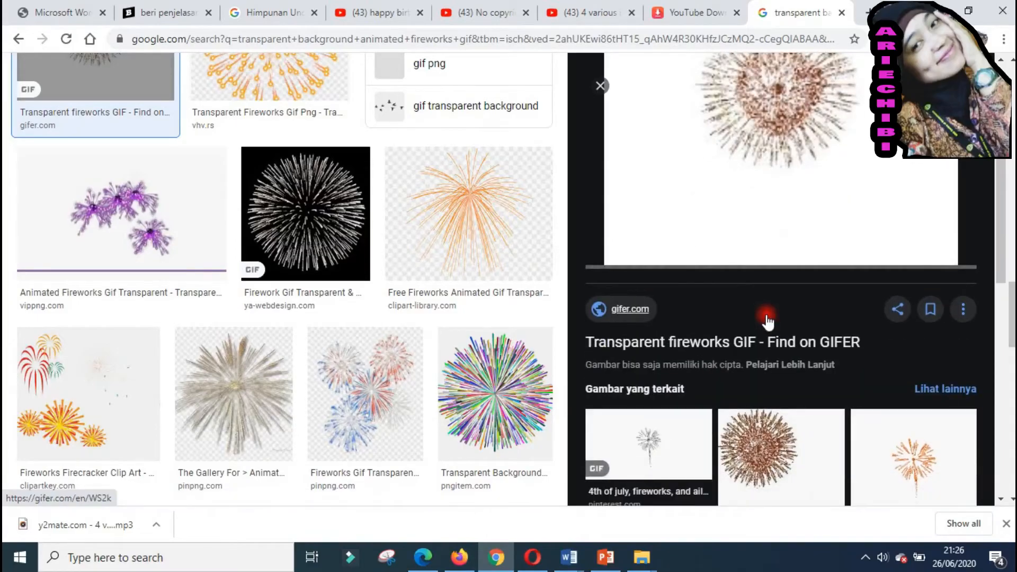
{"action": "scroll", "coordinate": [767, 321], "scroll_direction": "up", "scroll_amount": 4}
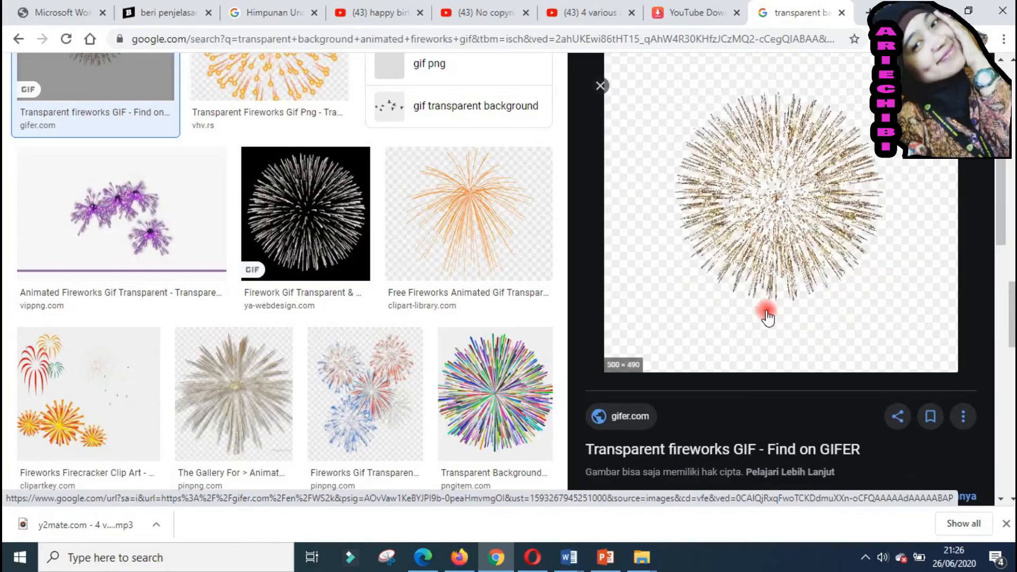
{"action": "scroll", "coordinate": [767, 320], "scroll_direction": "down", "scroll_amount": 2}
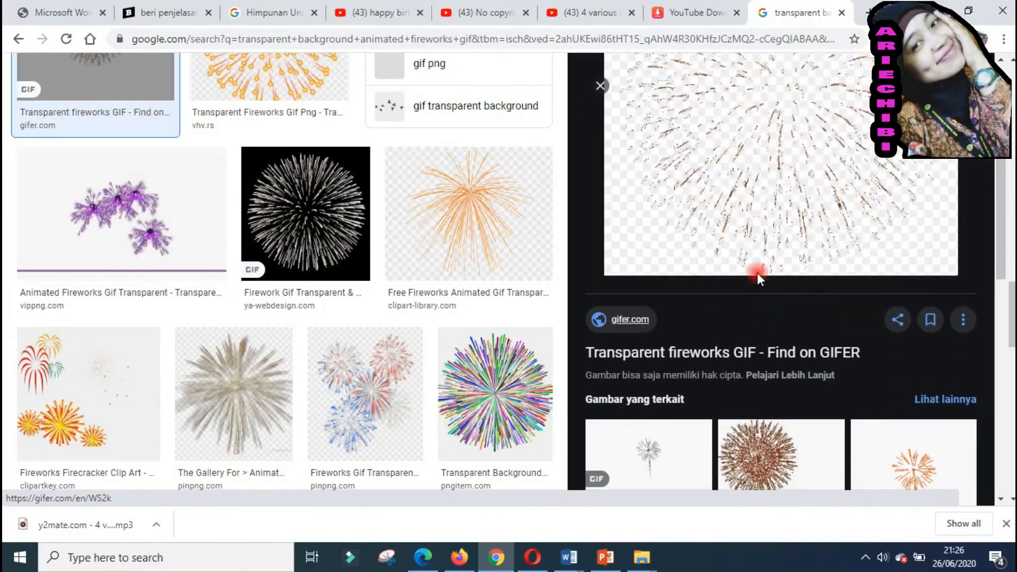
Save the gifer.com fireworks image as "fw animated" in GIF format in the ulang tahun folder.
{"action": "right_click", "coordinate": [748, 238]}
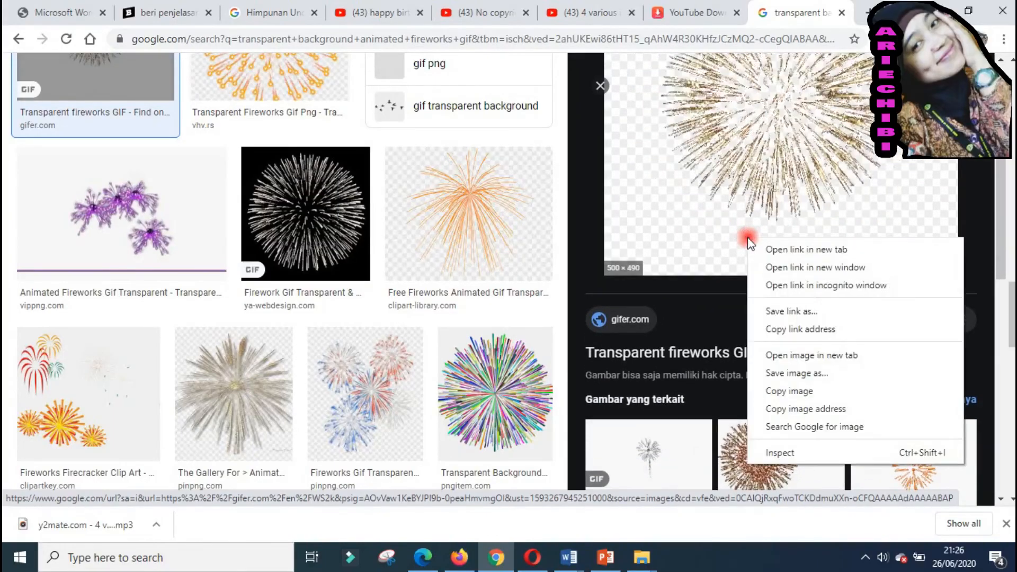
{"action": "left_click", "coordinate": [799, 373]}
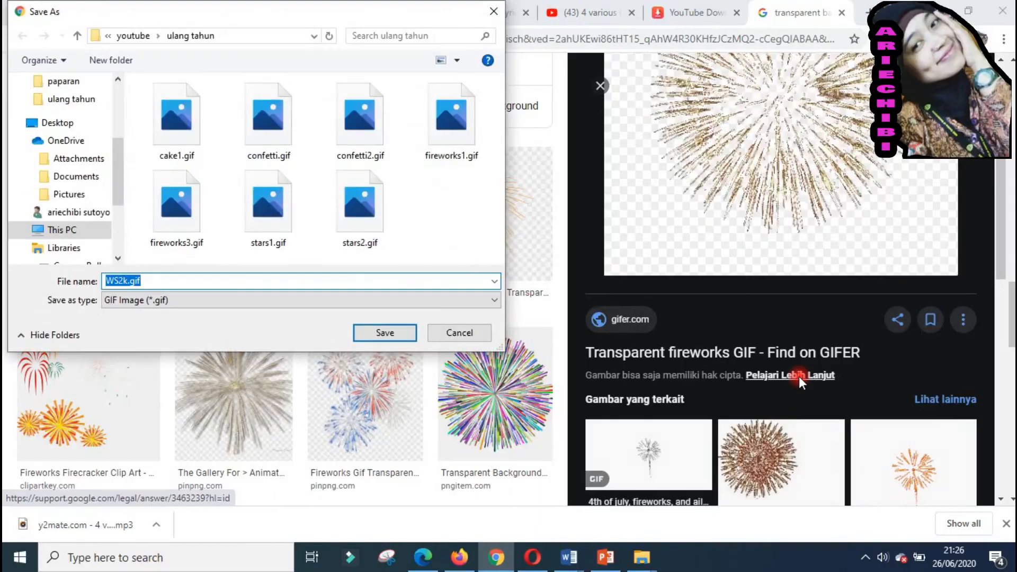
{"action": "type", "text": "fw animated"}
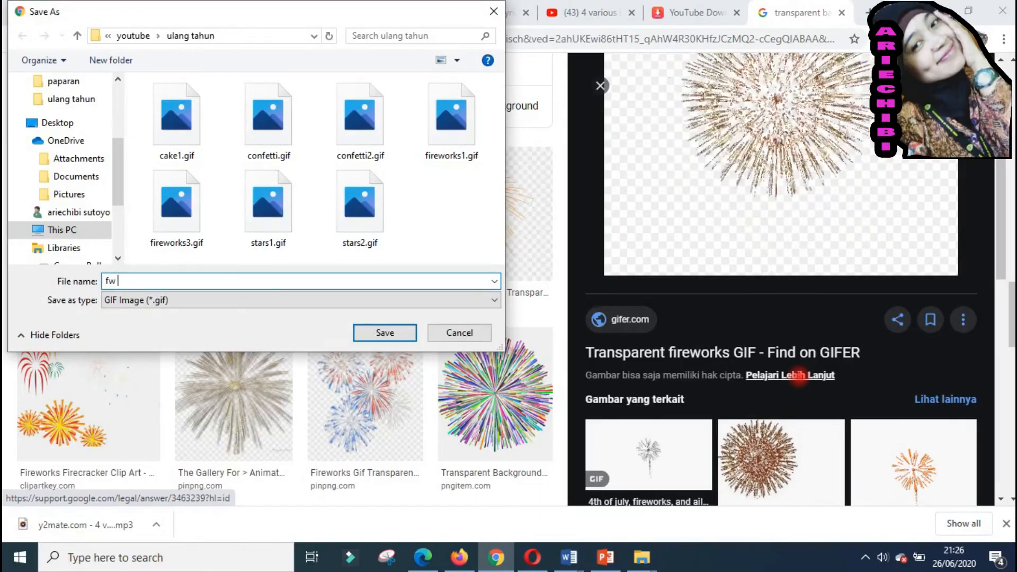
{"action": "key", "text": "Return"}
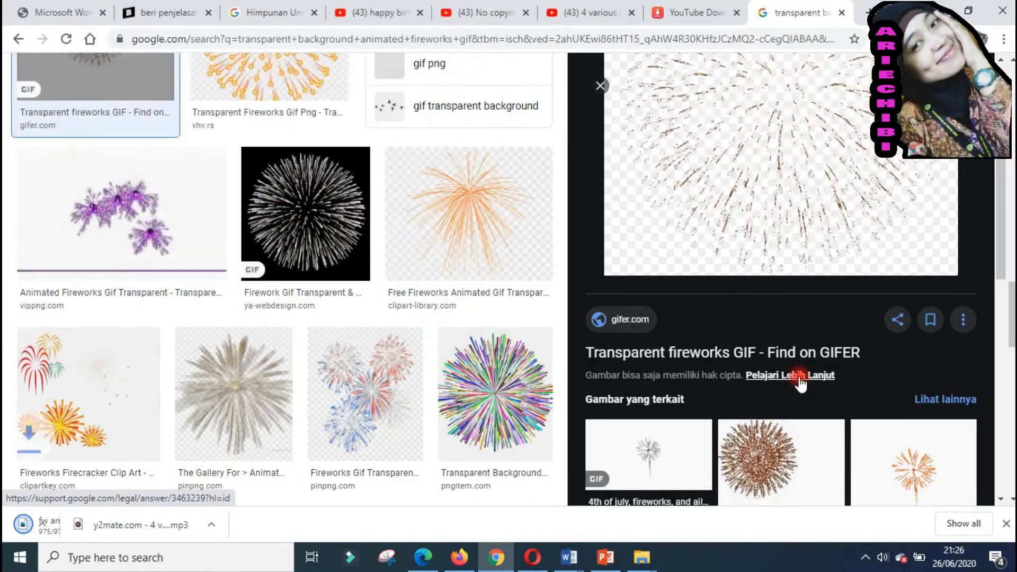
Switch to PowerPoint, insert fw animated.gif from the ulang tahun folder and place it beside the cake on the slide's left side.
{"action": "left_click", "coordinate": [589, 553]}
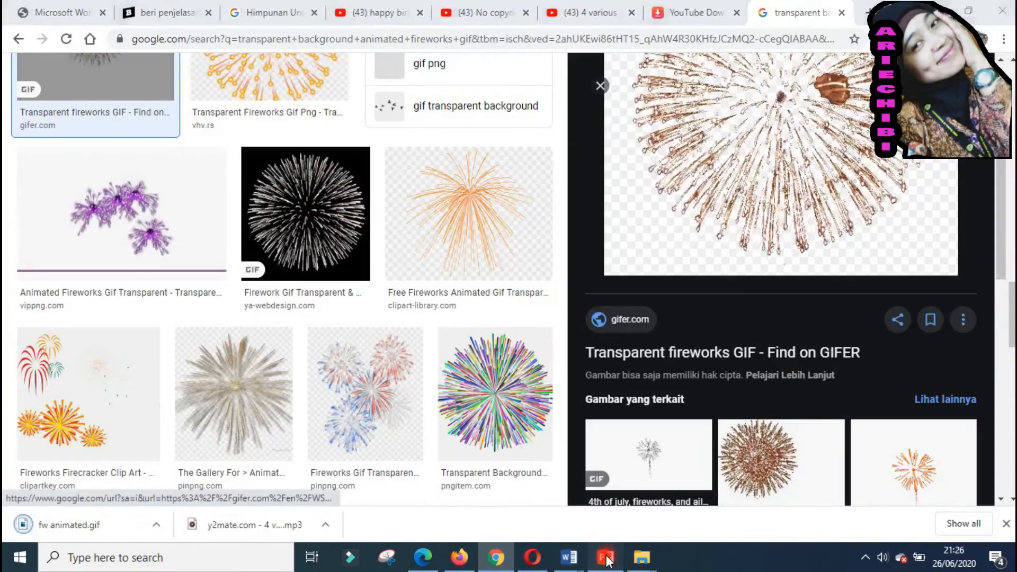
{"action": "left_click", "coordinate": [101, 79]}
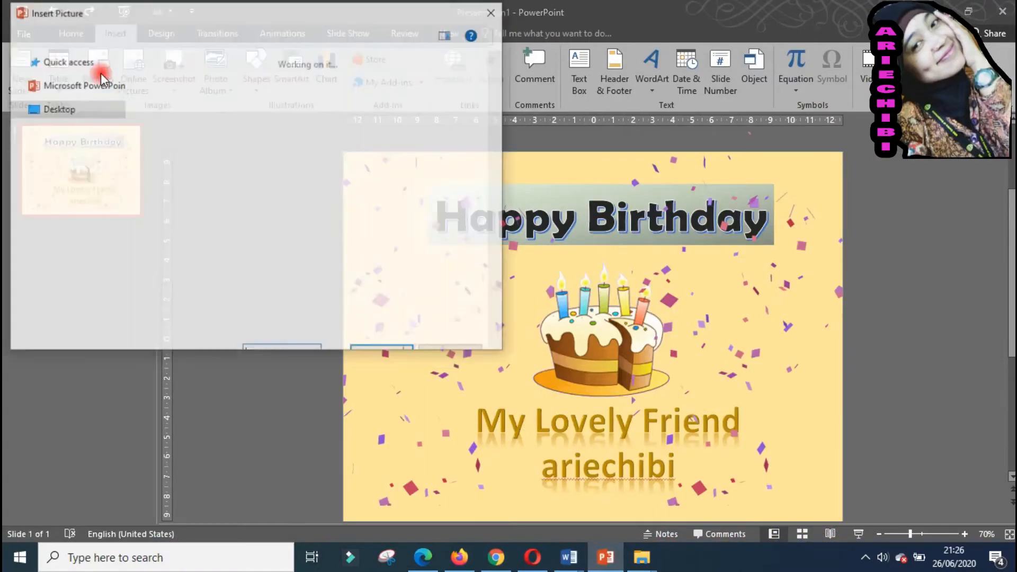
{"action": "left_click", "coordinate": [288, 232]}
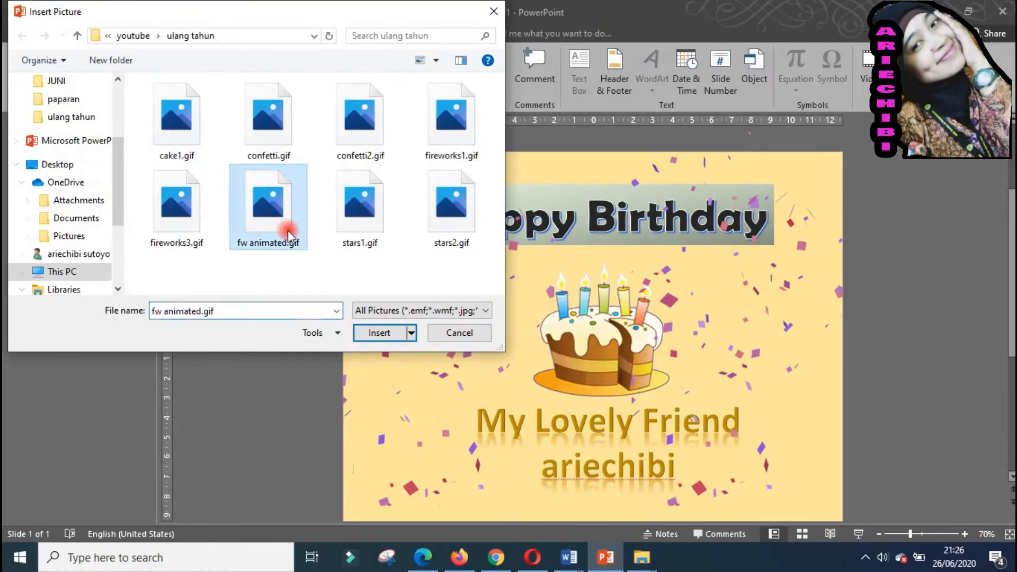
{"action": "left_click", "coordinate": [373, 331]}
{"action": "left_click_drag", "start_coordinate": [692, 269], "coordinate": [539, 222]}
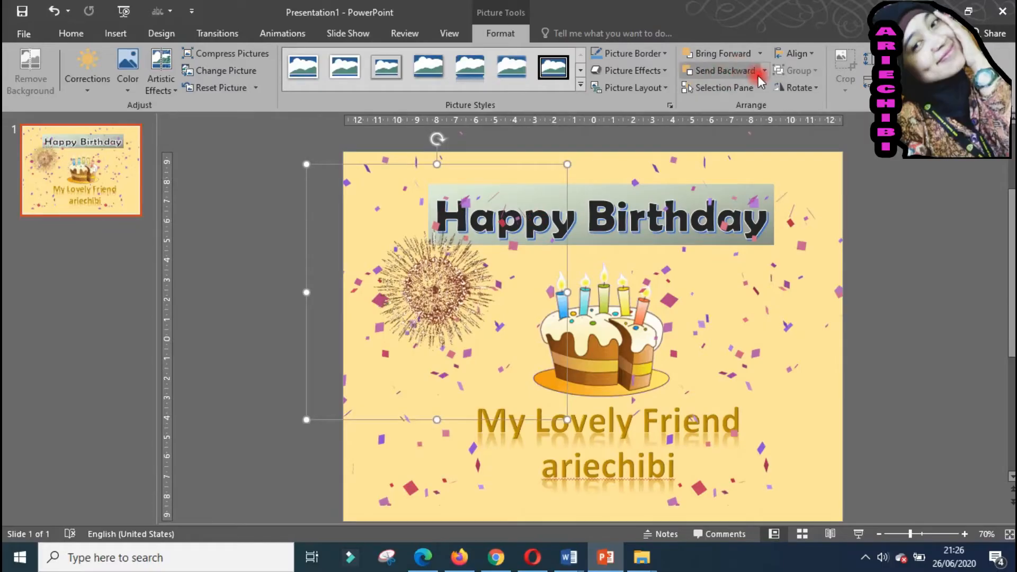
Send the fireworks GIF to the back, behind the caption and other slide objects.
{"action": "left_click", "coordinate": [726, 70]}
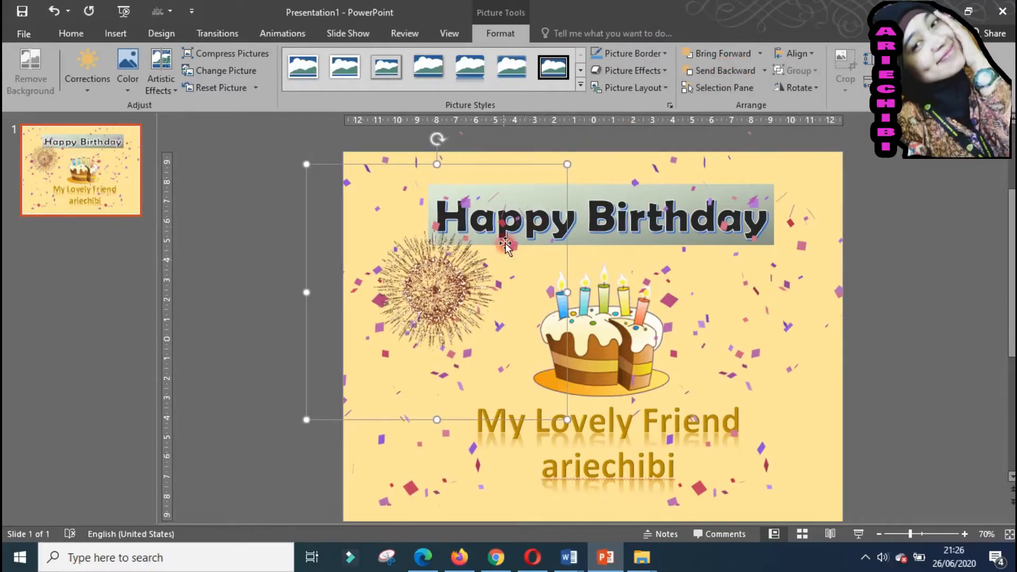
{"action": "left_click", "coordinate": [765, 72]}
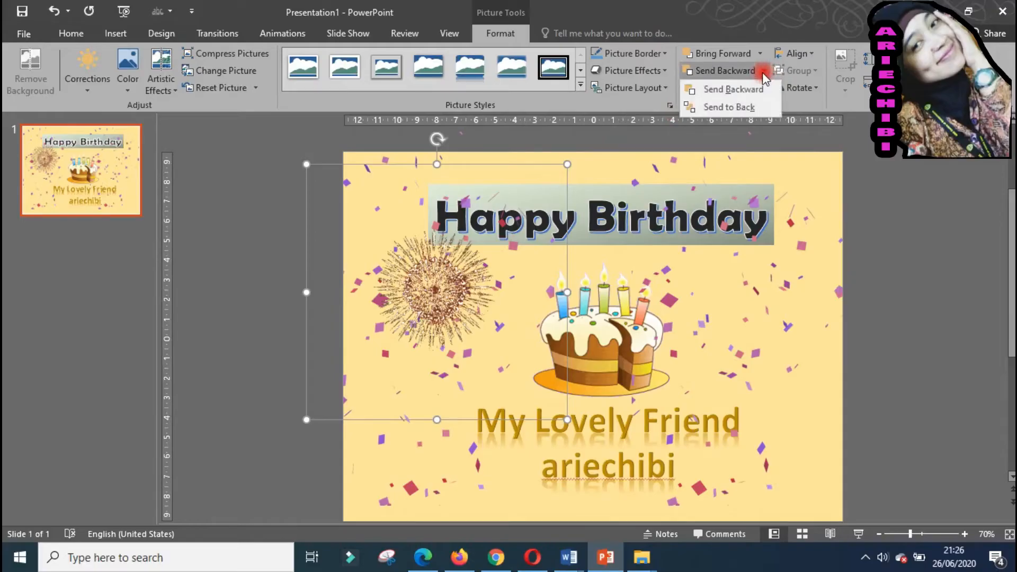
{"action": "left_click", "coordinate": [745, 103]}
Shift the fireworks GIF slightly and enlarge it beside the cake, undoing any accidental change to another object.
{"action": "mouse_move", "coordinate": [500, 168]}
{"action": "left_mouse_down"}
{"action": "mouse_move", "coordinate": [488, 130]}
{"action": "mouse_move", "coordinate": [461, 171]}
{"action": "mouse_move", "coordinate": [485, 181]}
{"action": "left_mouse_up"}
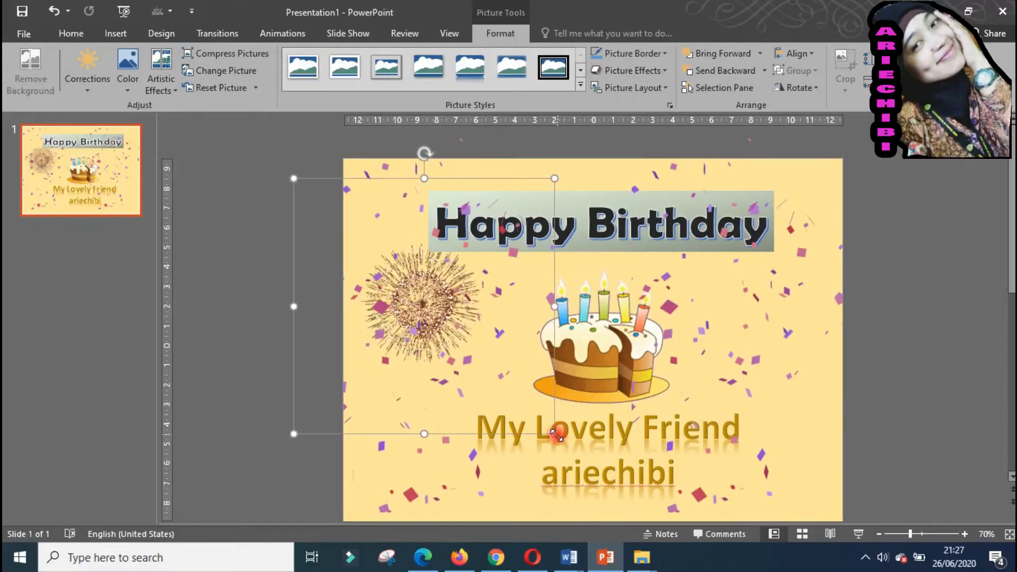
{"action": "left_click_drag", "start_coordinate": [557, 434], "coordinate": [601, 480]}
{"action": "key", "text": "ctrl+z"}
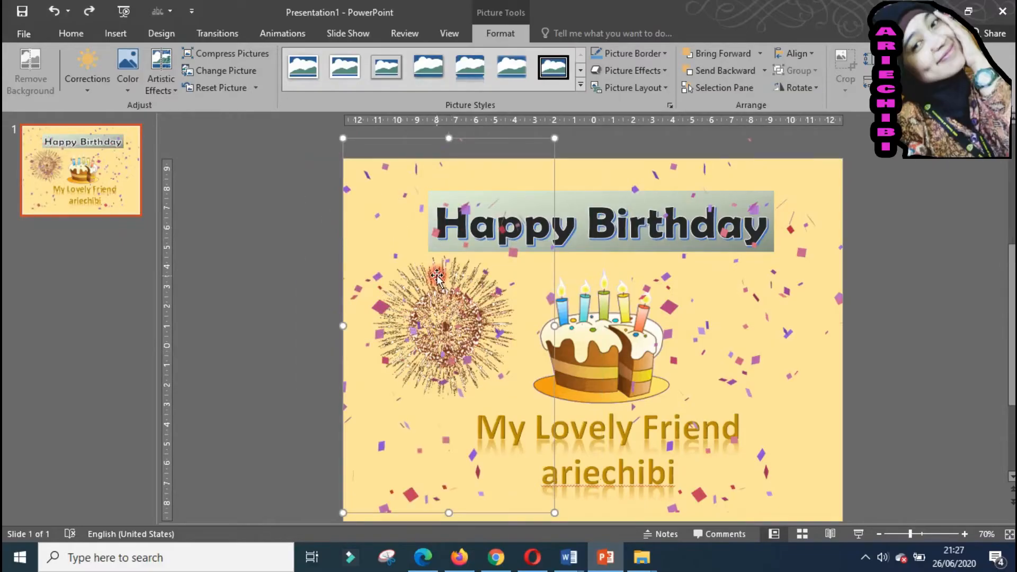
Move the fireworks GIF to the slide's upper-right corner, overlapping the end of the Happy Birthday caption.
{"action": "left_click", "coordinate": [296, 244]}
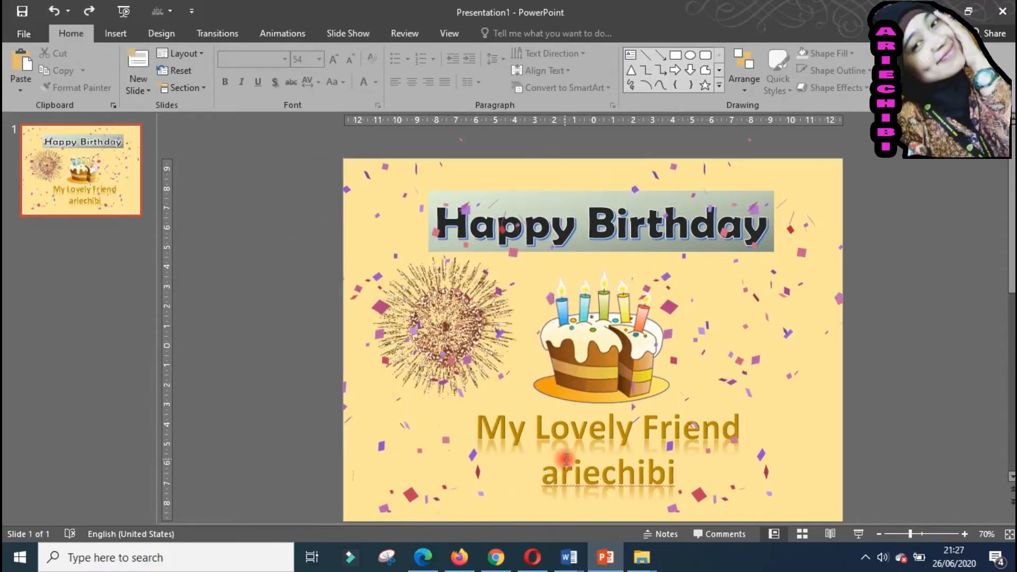
{"action": "left_click_drag", "start_coordinate": [291, 199], "coordinate": [548, 410]}
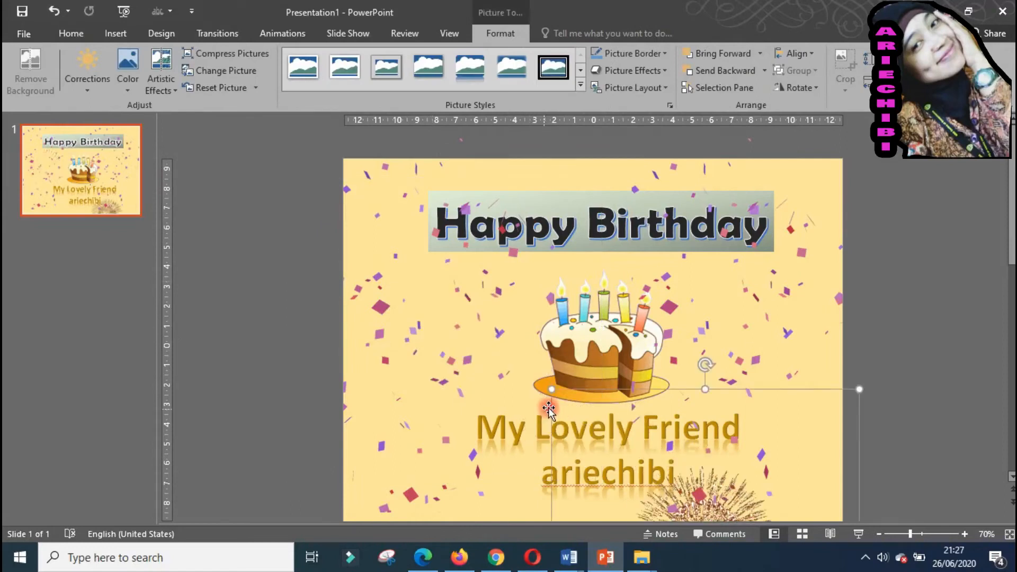
{"action": "left_click_drag", "start_coordinate": [837, 413], "coordinate": [834, 392]}
{"action": "left_click_drag", "start_coordinate": [733, 506], "coordinate": [818, 222]}
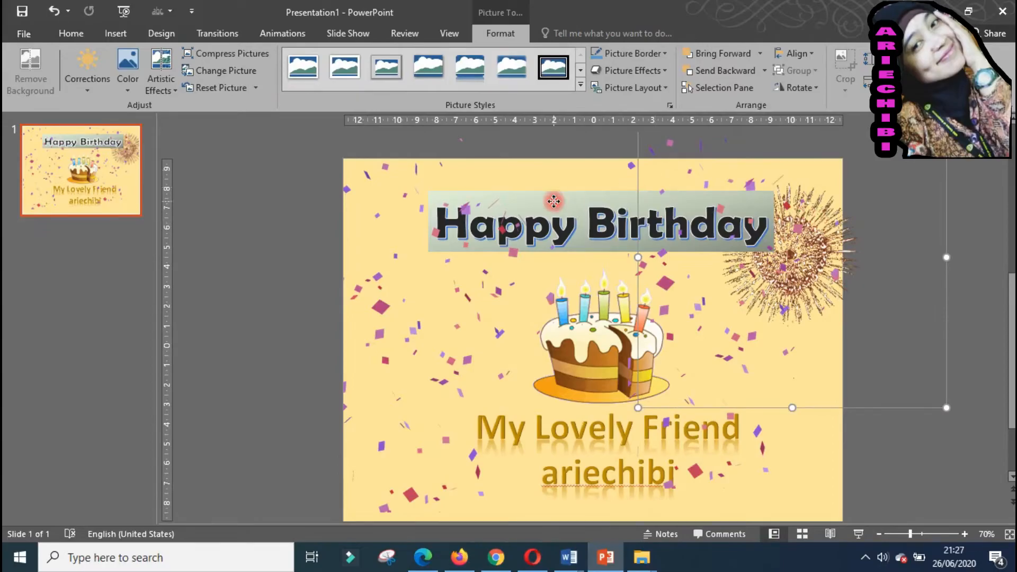
Remove the background fill from the Happy Birthday caption by setting its shape fill to No Fill.
{"action": "left_click", "coordinate": [595, 195]}
{"action": "left_click", "coordinate": [587, 191]}
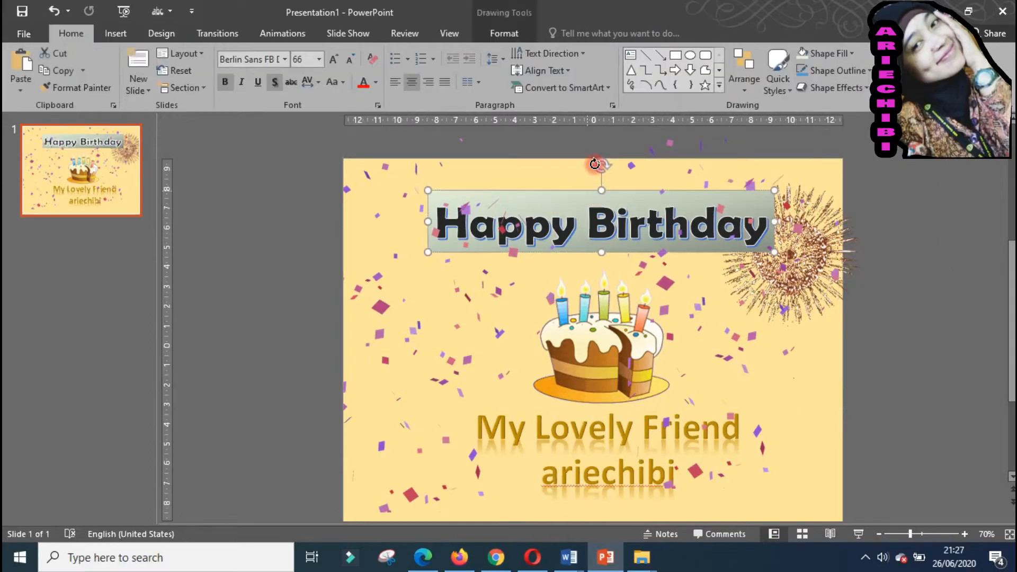
{"action": "left_click", "coordinate": [511, 37]}
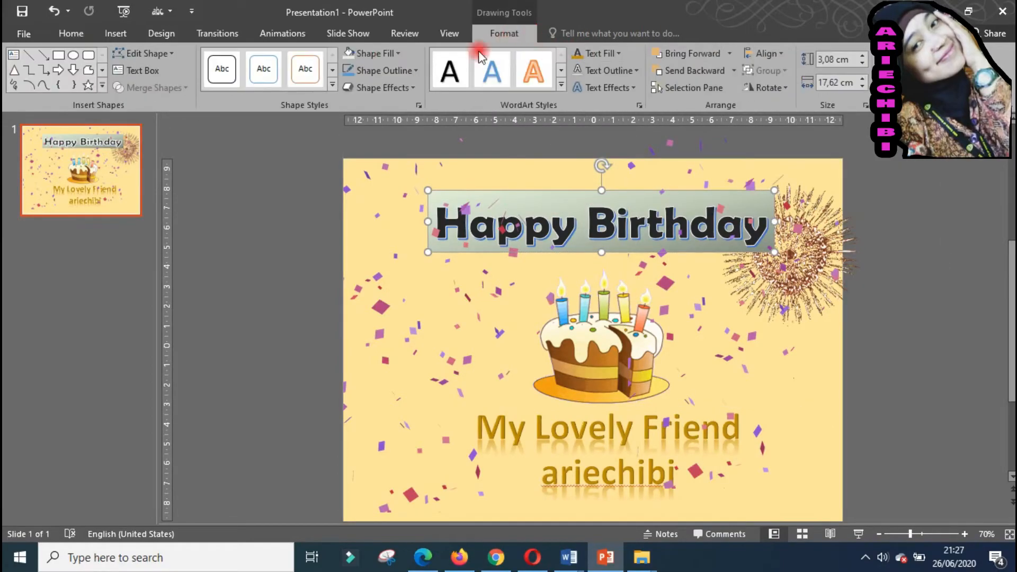
{"action": "left_click", "coordinate": [396, 53]}
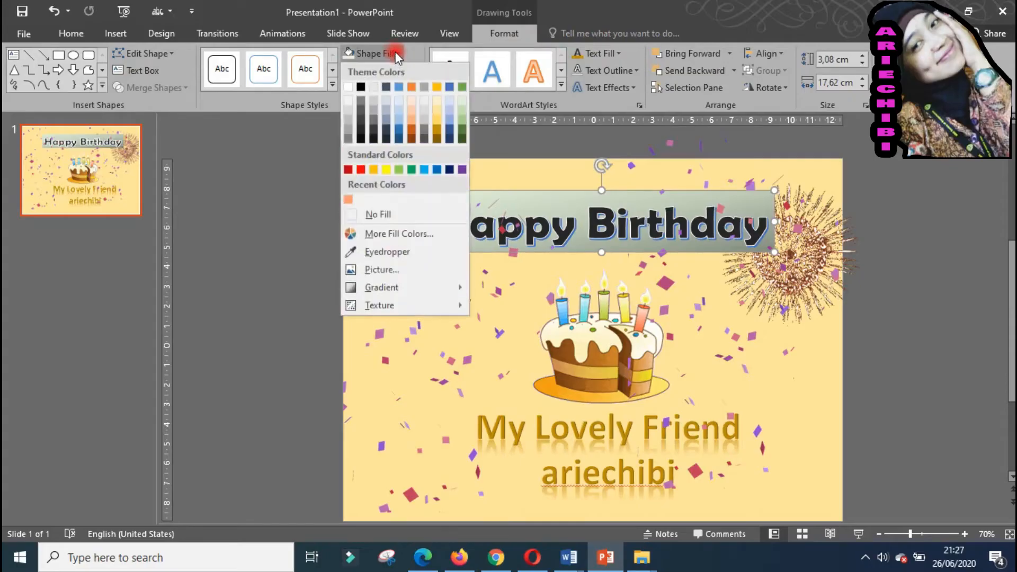
{"action": "left_click", "coordinate": [392, 213]}
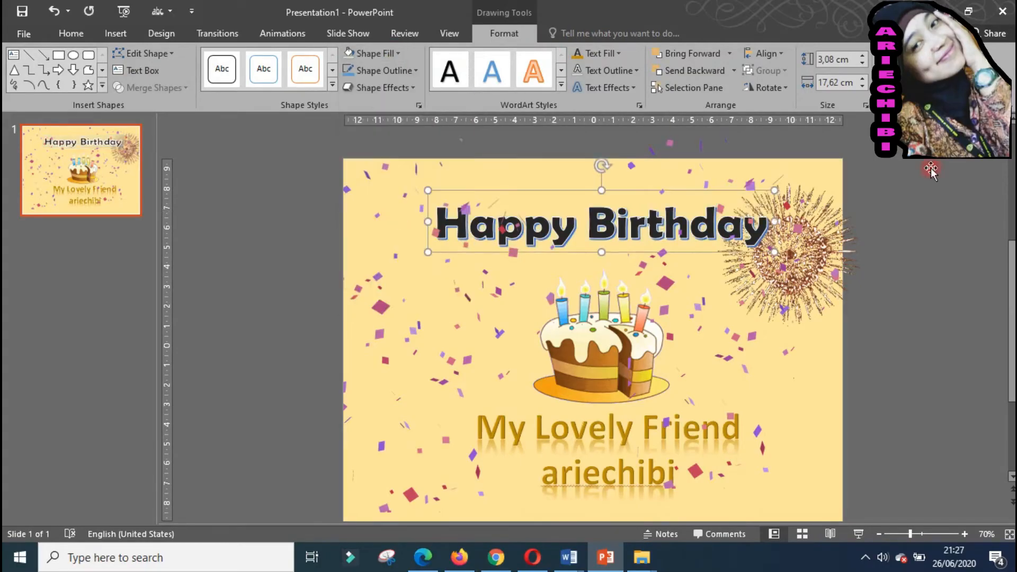
Adjust the position of the confetti GIF on the slide's right half and deselect everything.
{"action": "left_click", "coordinate": [913, 205]}
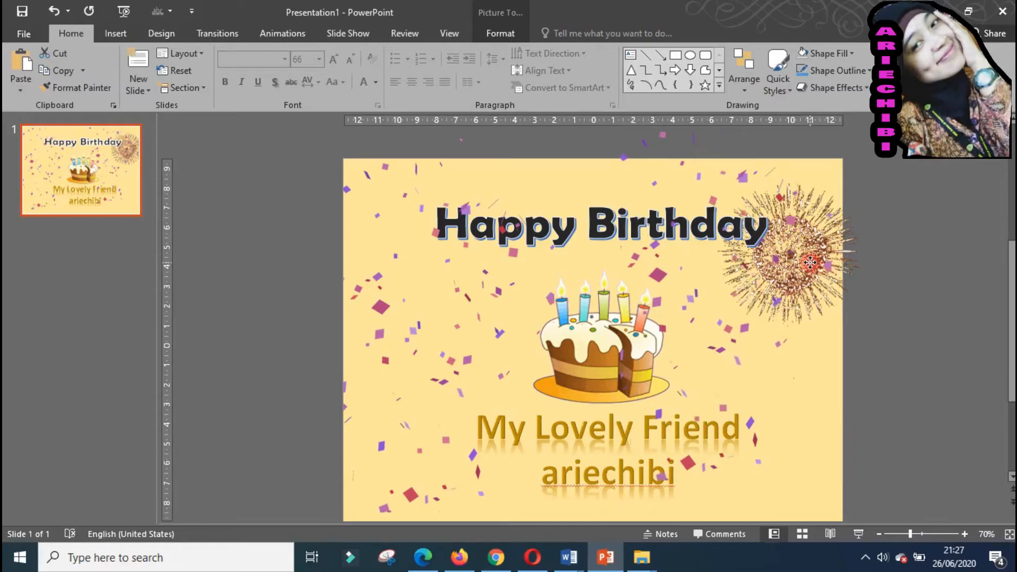
{"action": "left_click_drag", "start_coordinate": [891, 391], "coordinate": [829, 309]}
{"action": "left_click", "coordinate": [949, 351]}
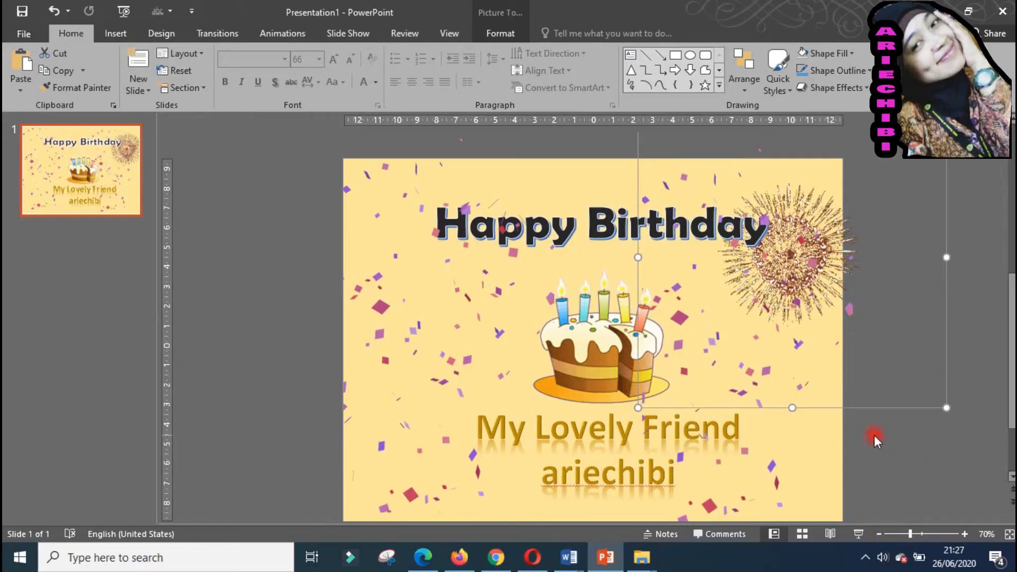
{"action": "left_click", "coordinate": [902, 469]}
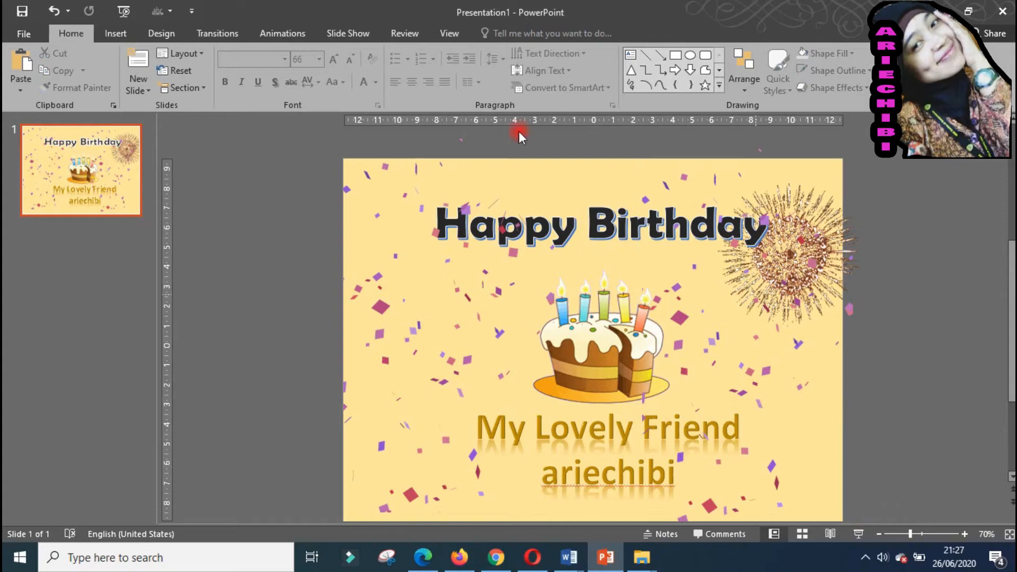
Apply the Wipe entrance animation to the Happy Birthday caption.
{"action": "left_click", "coordinate": [285, 33]}
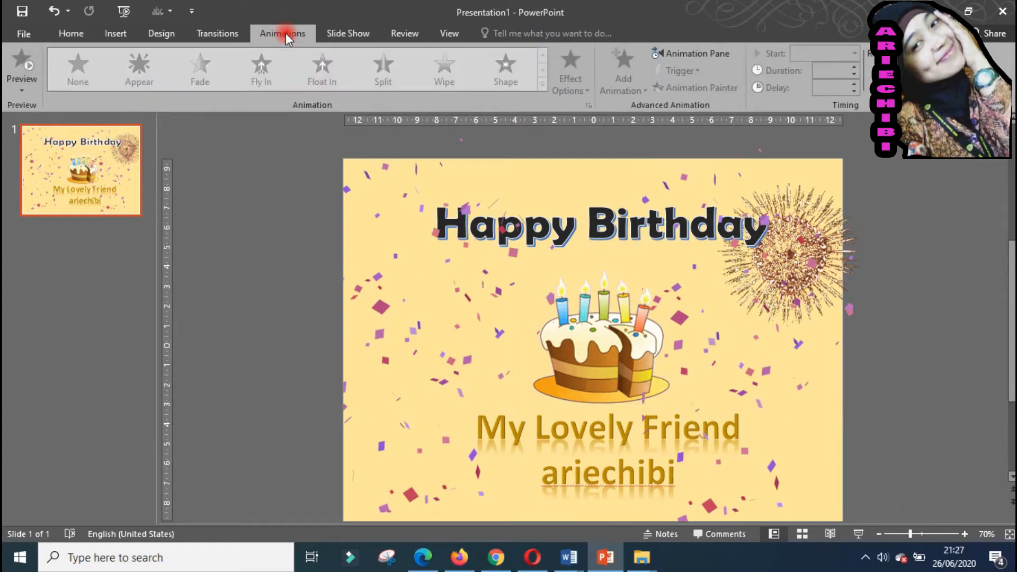
{"action": "left_click", "coordinate": [537, 238]}
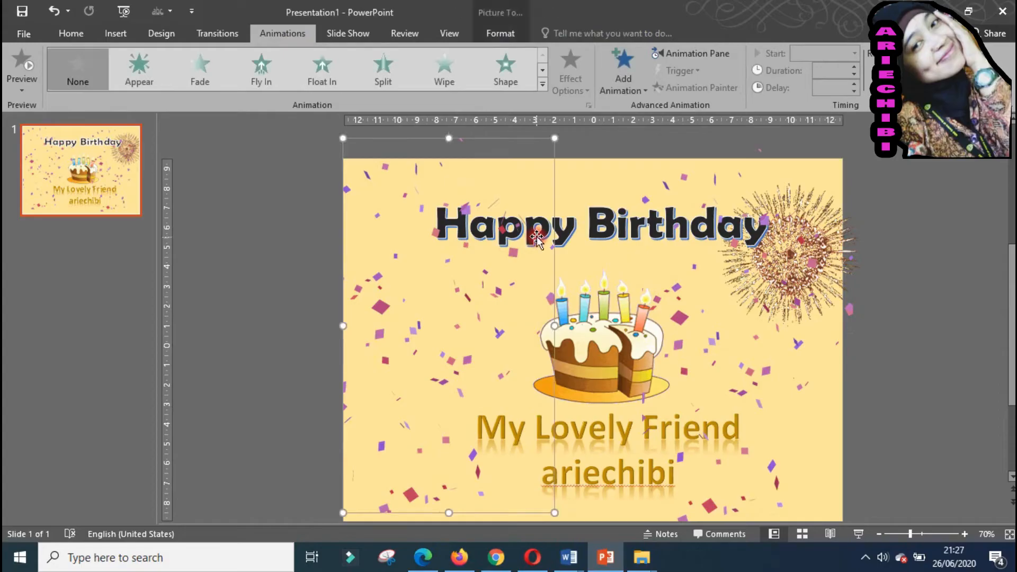
{"action": "left_click", "coordinate": [633, 228]}
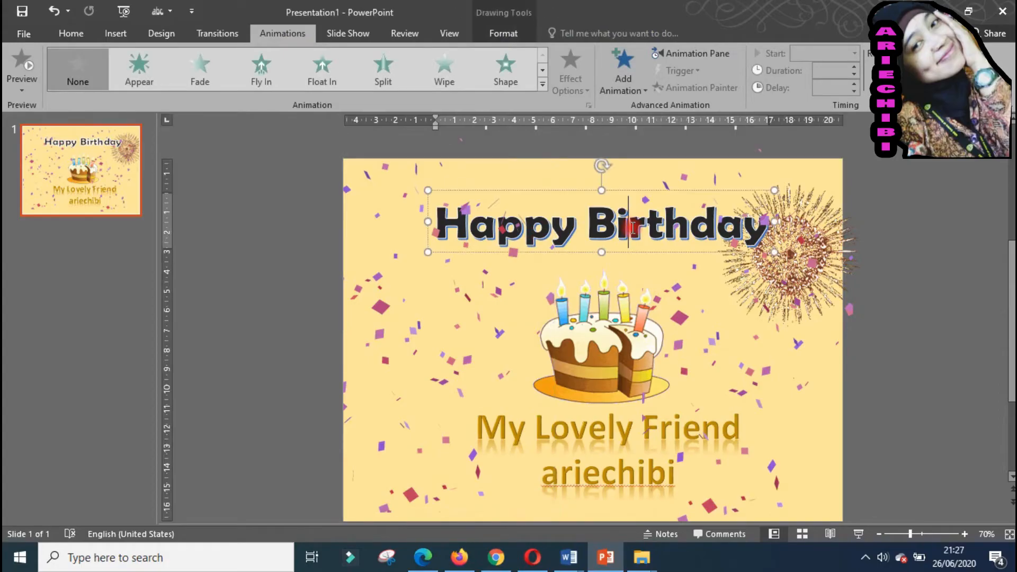
{"action": "left_click", "coordinate": [627, 192]}
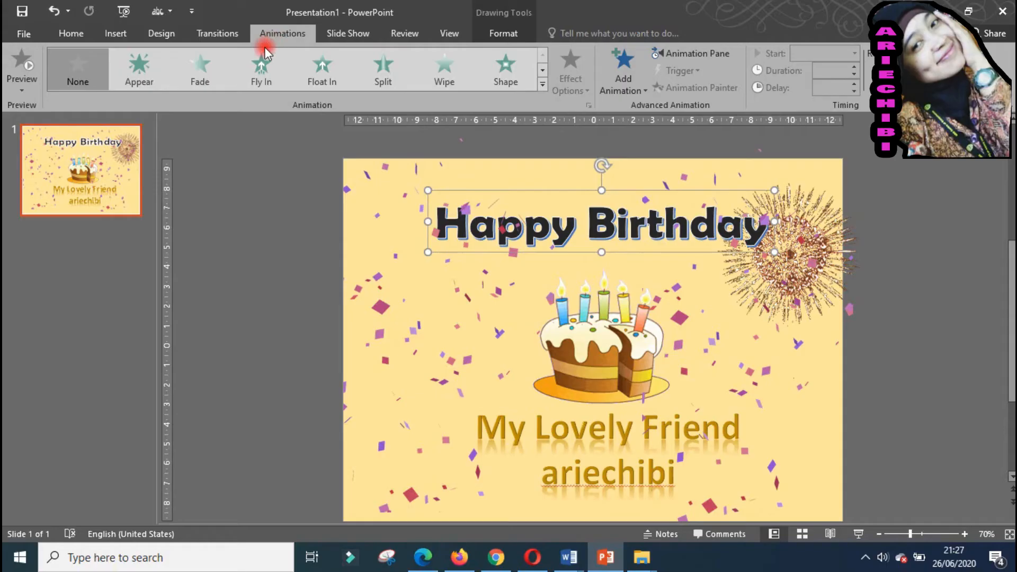
{"action": "left_click", "coordinate": [451, 68]}
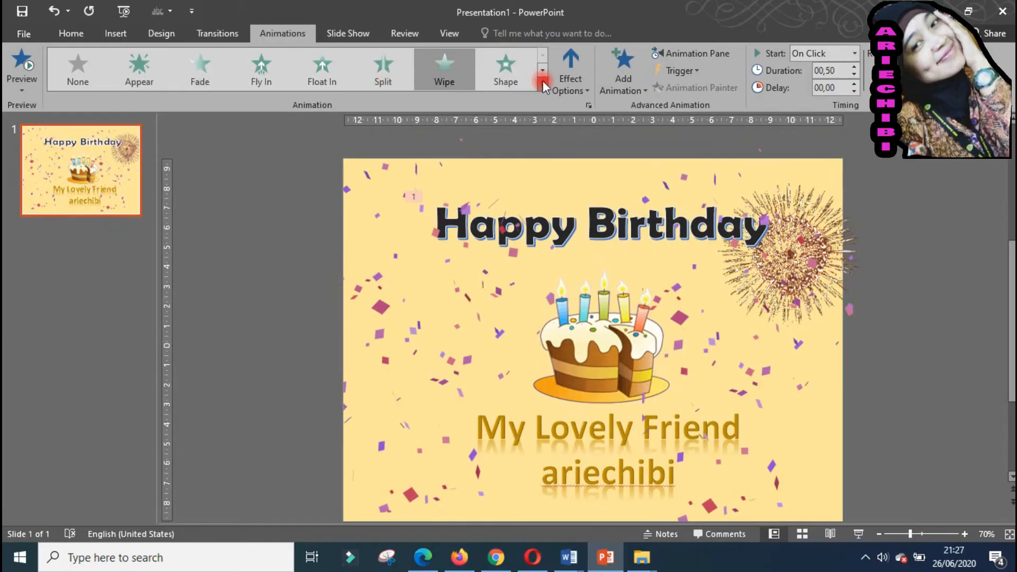
Try the Fade entrance animation on the Happy Birthday caption.
{"action": "left_click", "coordinate": [543, 84]}
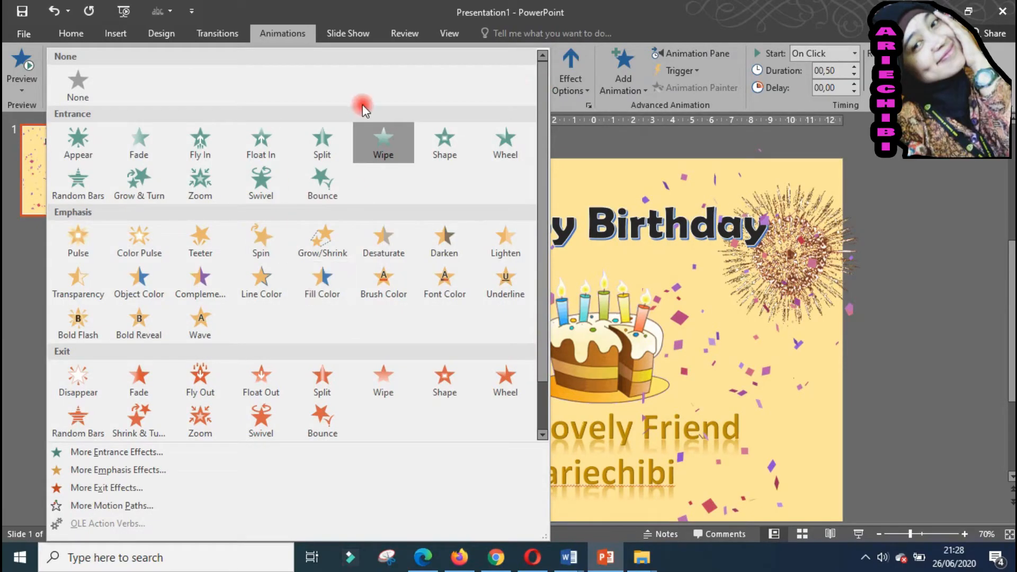
{"action": "left_click", "coordinate": [118, 141]}
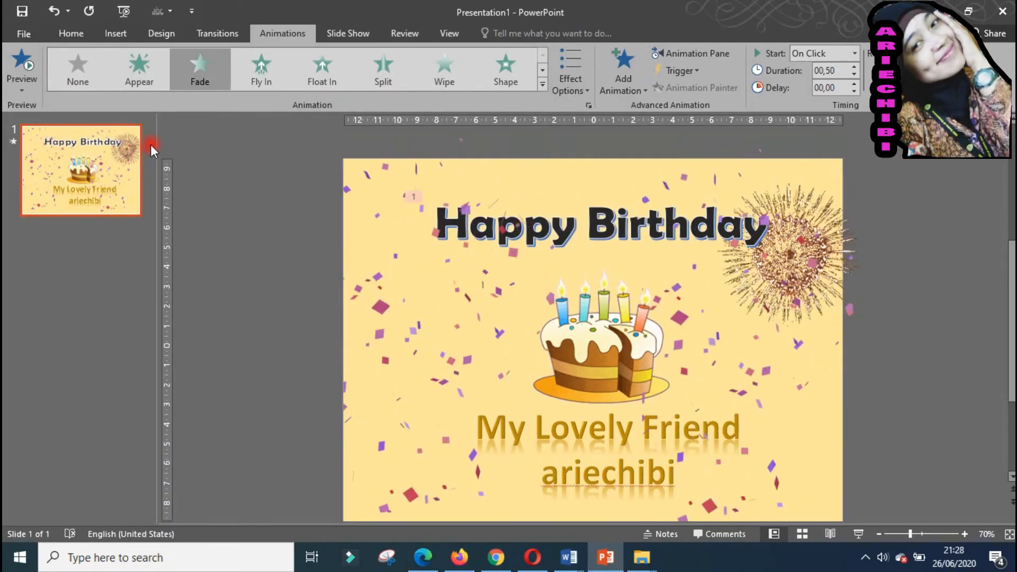
{"action": "left_click", "coordinate": [542, 86]}
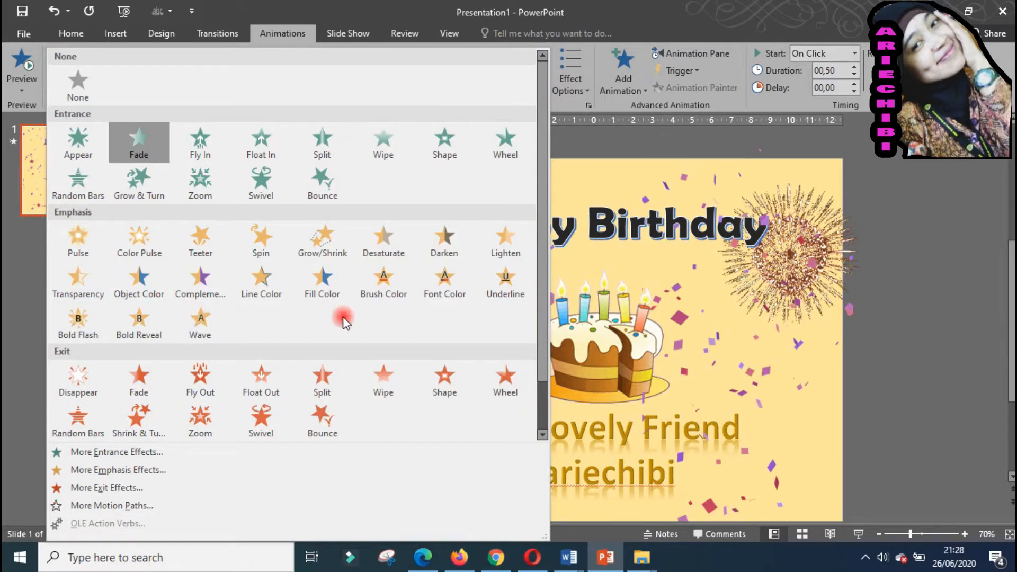
{"action": "left_click", "coordinate": [145, 140]}
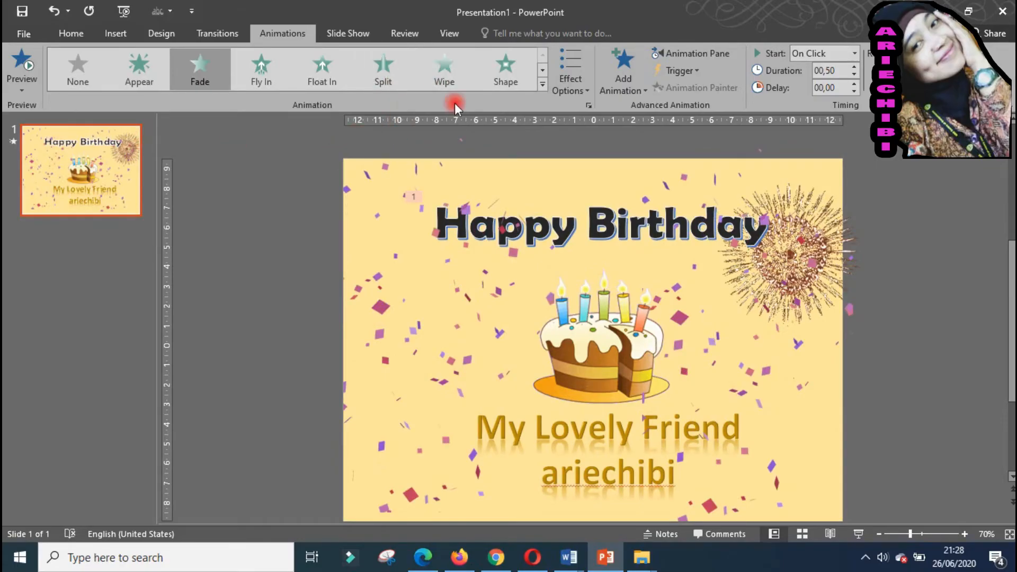
Apply the Wipe entrance animation to the Happy Birthday caption and set its direction to From Left.
{"action": "left_click", "coordinate": [450, 72]}
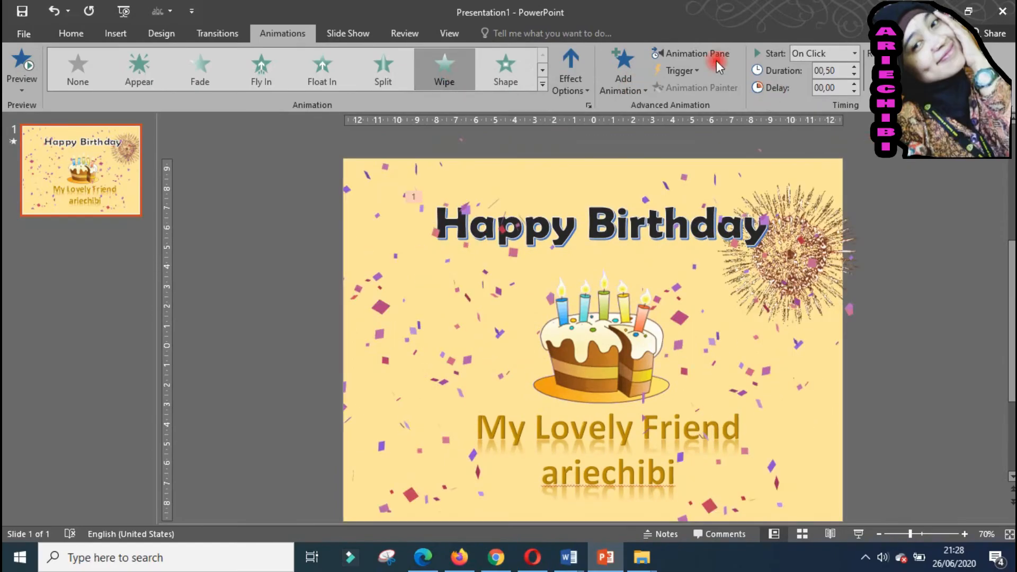
{"action": "left_click", "coordinate": [712, 59]}
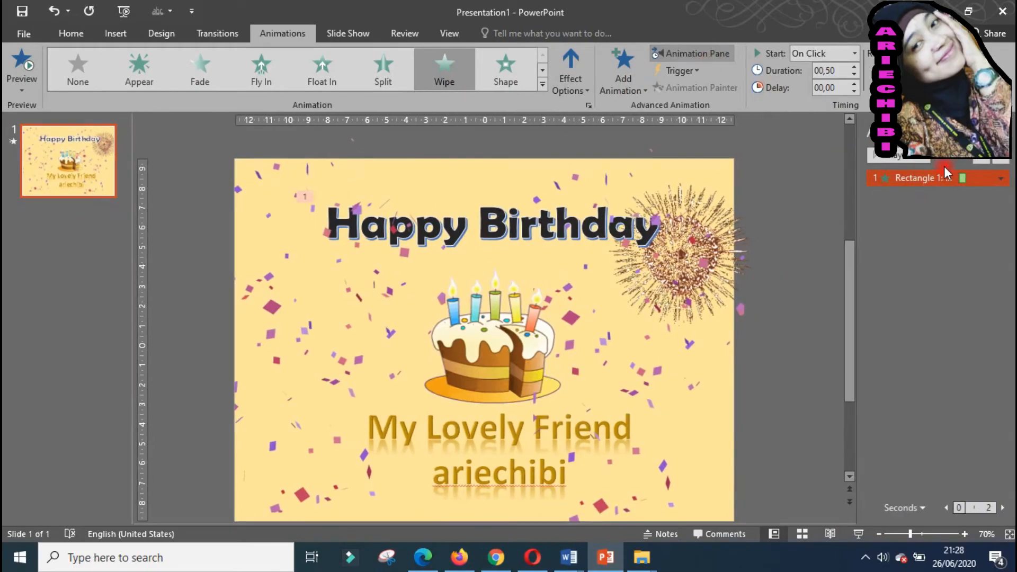
{"action": "left_click", "coordinate": [1000, 178]}
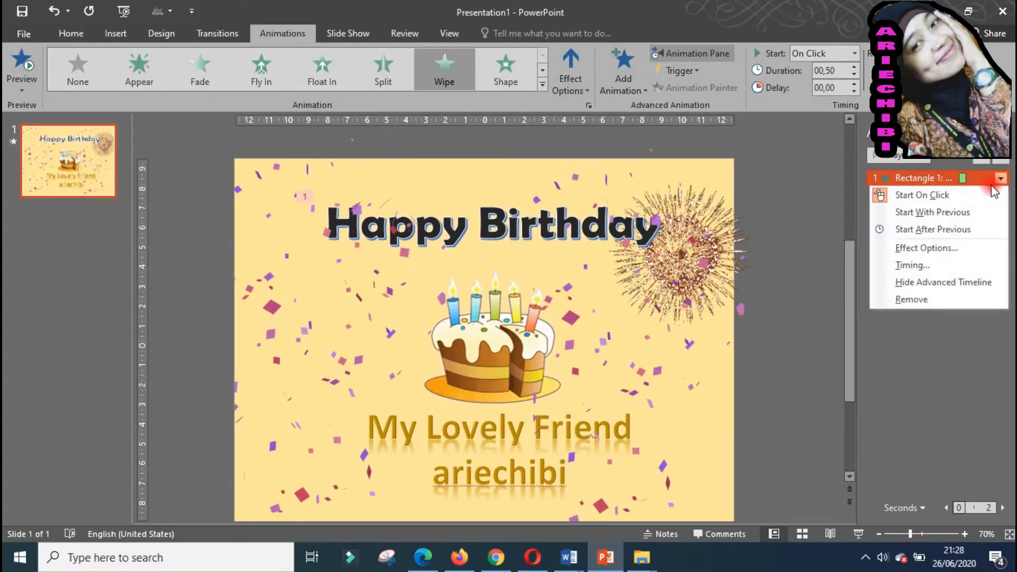
{"action": "left_click", "coordinate": [949, 249]}
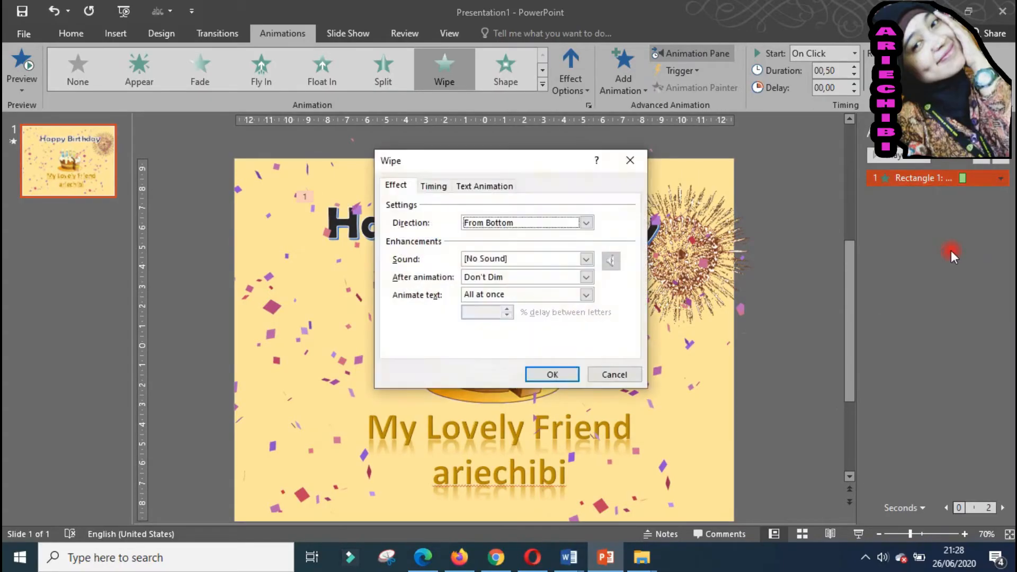
{"action": "left_click", "coordinate": [585, 223]}
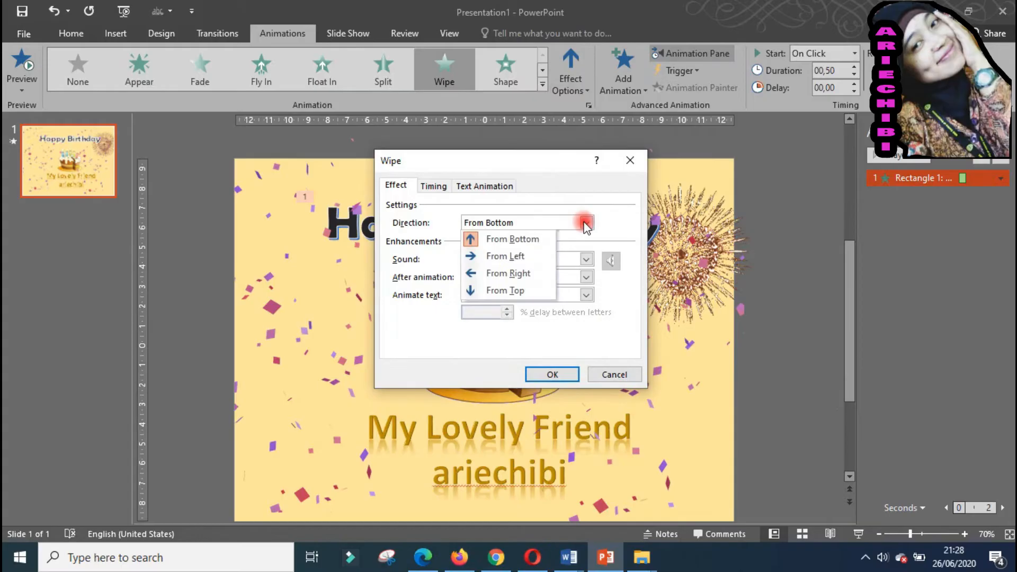
{"action": "left_click", "coordinate": [537, 255]}
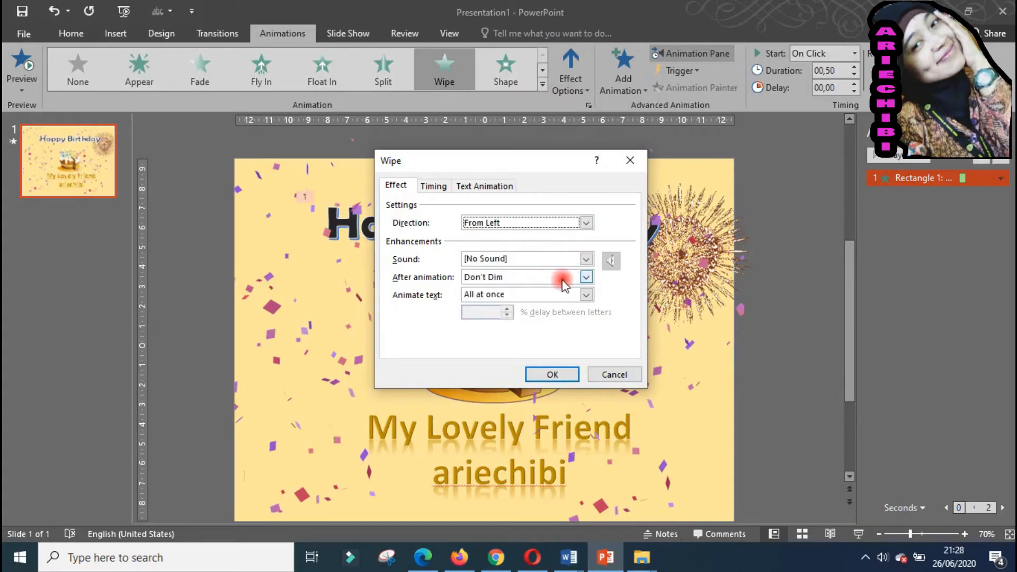
{"action": "left_click", "coordinate": [585, 294]}
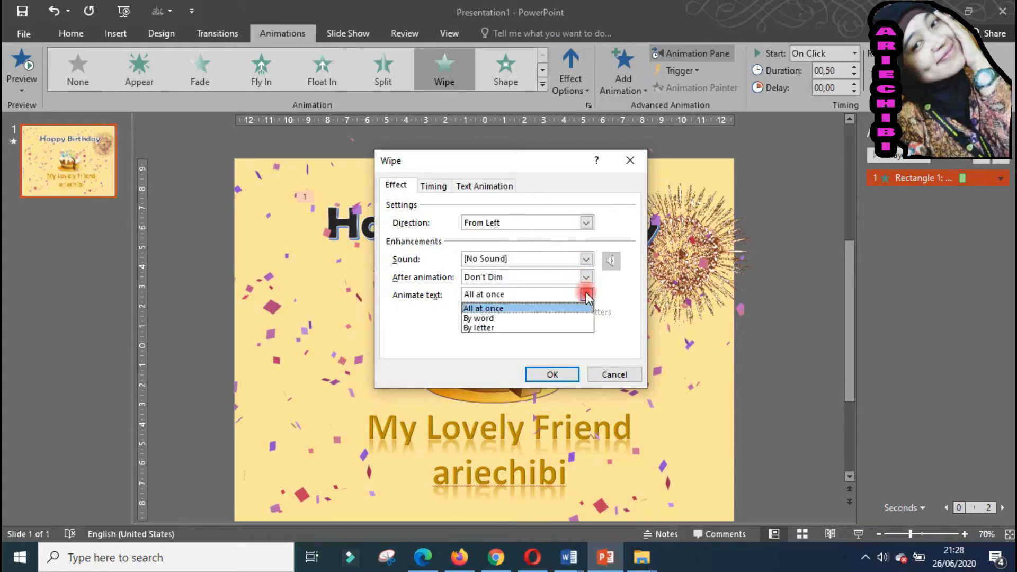
{"action": "left_click", "coordinate": [586, 295]}
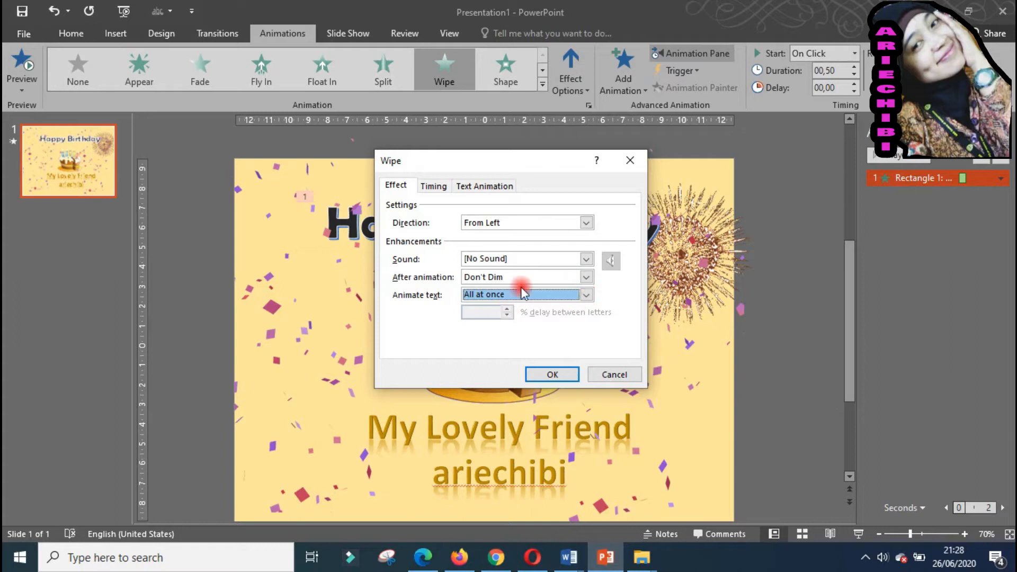
Set the caption's Wipe animation to start With Previous with a duration of 3 seconds (Slow).
{"action": "left_click", "coordinate": [433, 186]}
{"action": "left_click", "coordinate": [524, 208]}
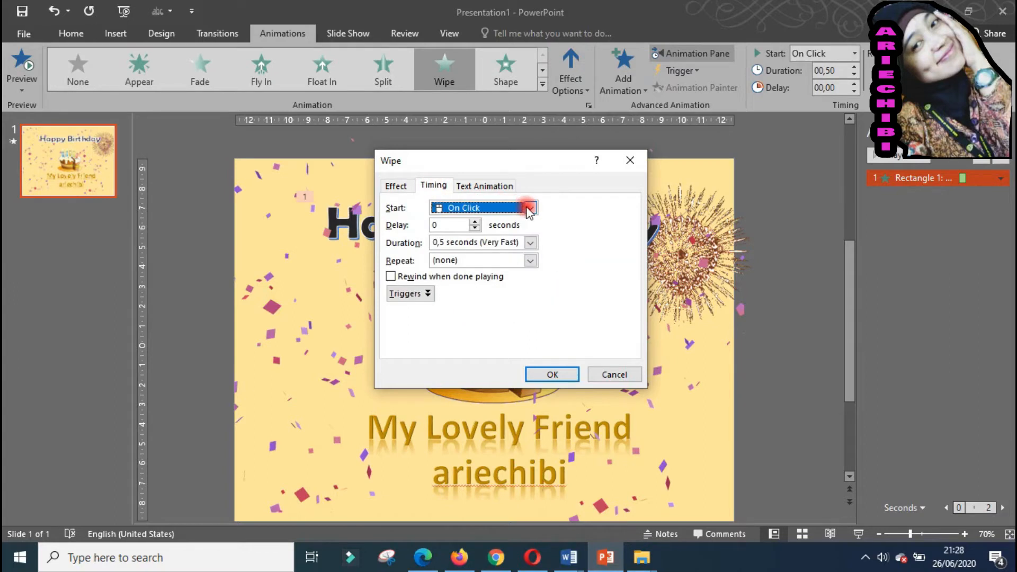
{"action": "left_click", "coordinate": [528, 208]}
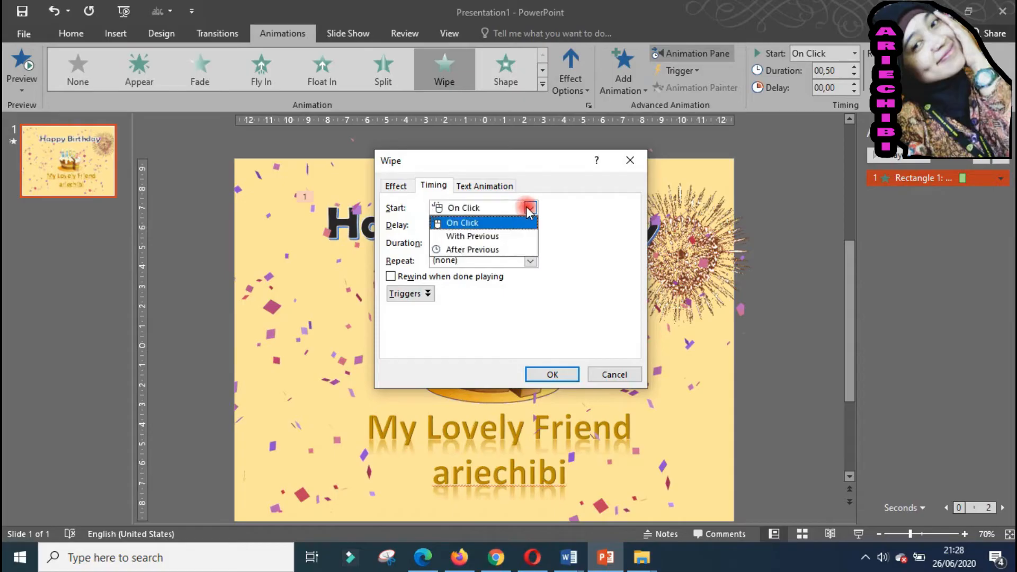
{"action": "left_click", "coordinate": [515, 240]}
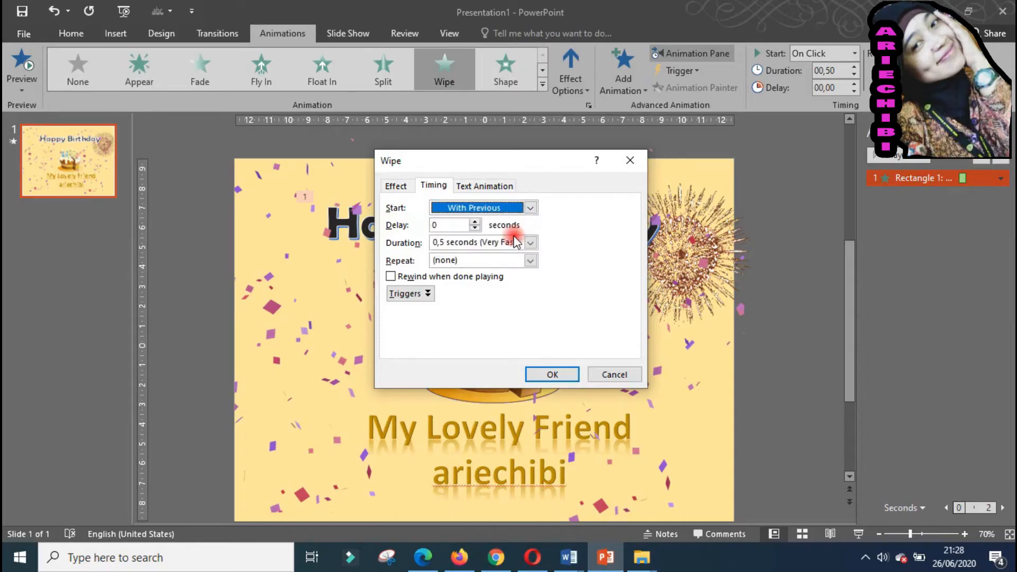
{"action": "left_click", "coordinate": [491, 188]}
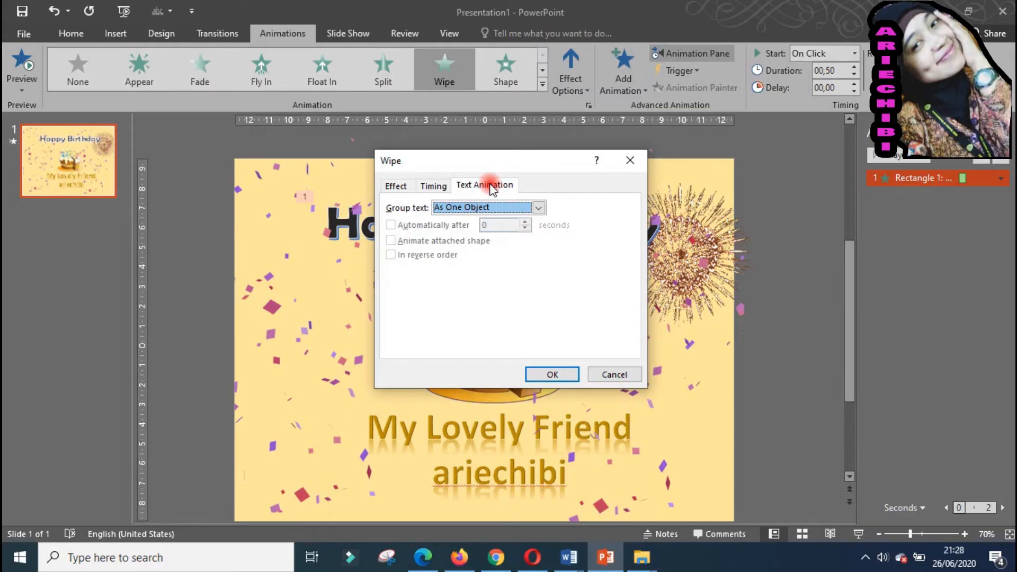
{"action": "left_click", "coordinate": [436, 187]}
{"action": "left_click", "coordinate": [530, 243]}
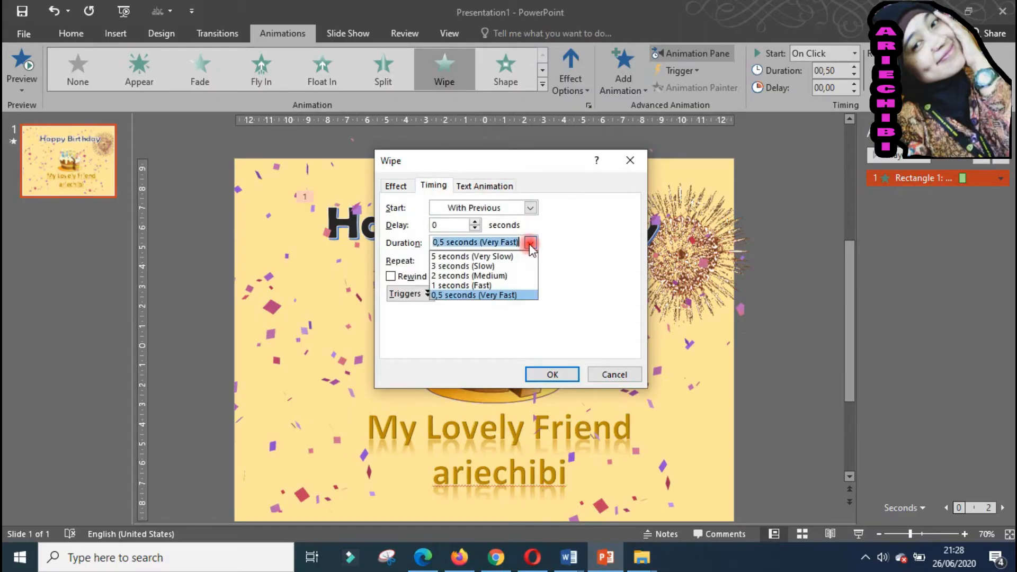
{"action": "left_click", "coordinate": [520, 267]}
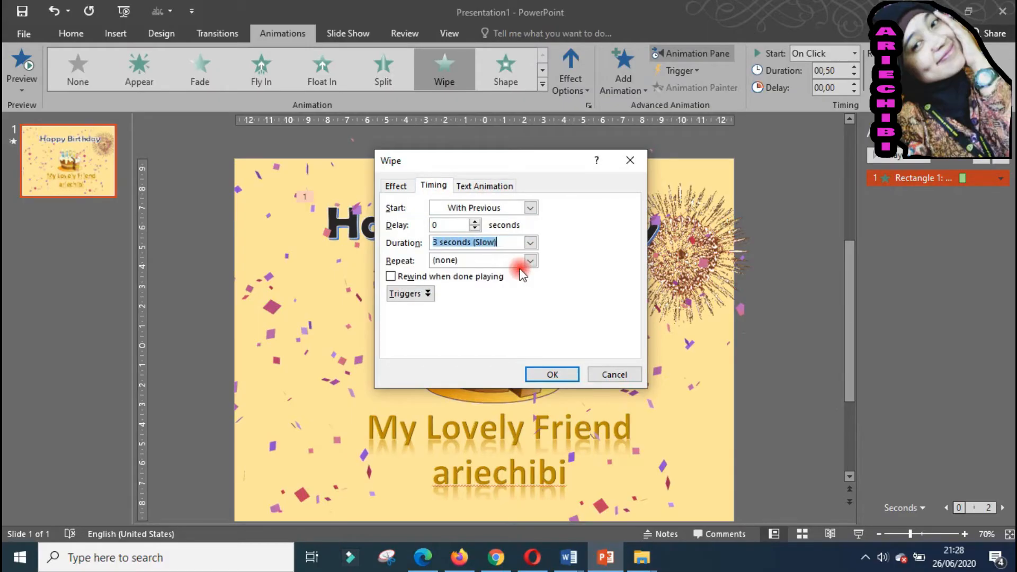
{"action": "left_click", "coordinate": [554, 374]}
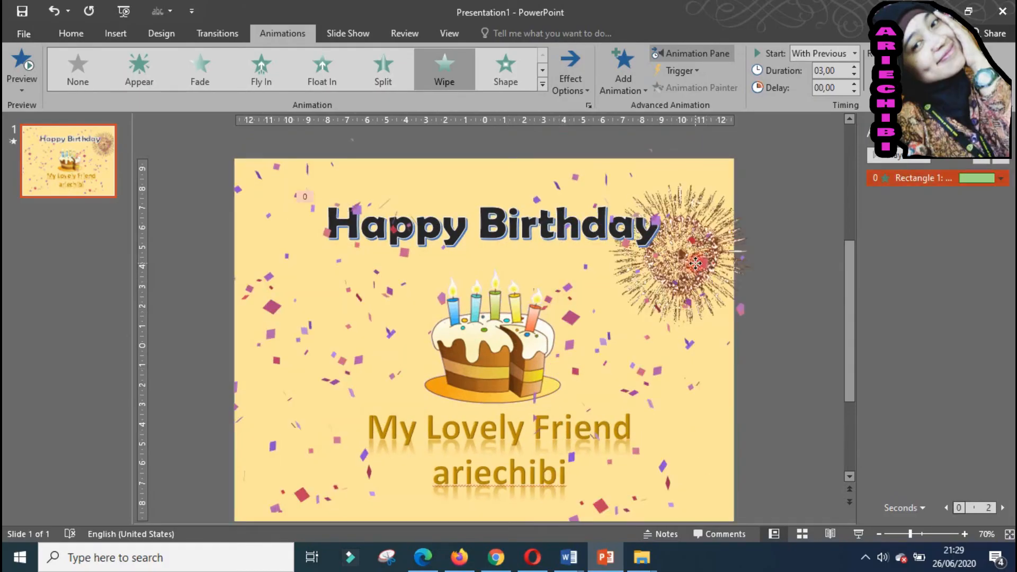
Add another copy of the confetti GIF over the cake in the middle of the slide.
{"action": "left_click", "coordinate": [688, 272]}
{"action": "left_click_drag", "start_coordinate": [688, 271], "coordinate": [486, 295]}
{"action": "key", "text": "ctrl+v"}
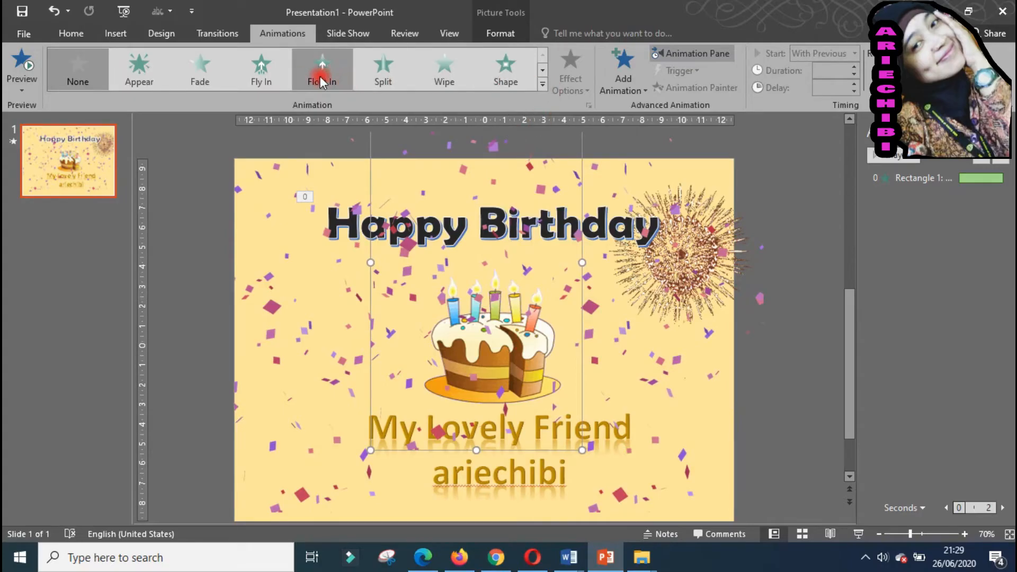
Try the Appear, Fly In and Shape entrance animations on the middle confetti GIF.
{"action": "left_click", "coordinate": [141, 79]}
{"action": "left_click", "coordinate": [259, 74]}
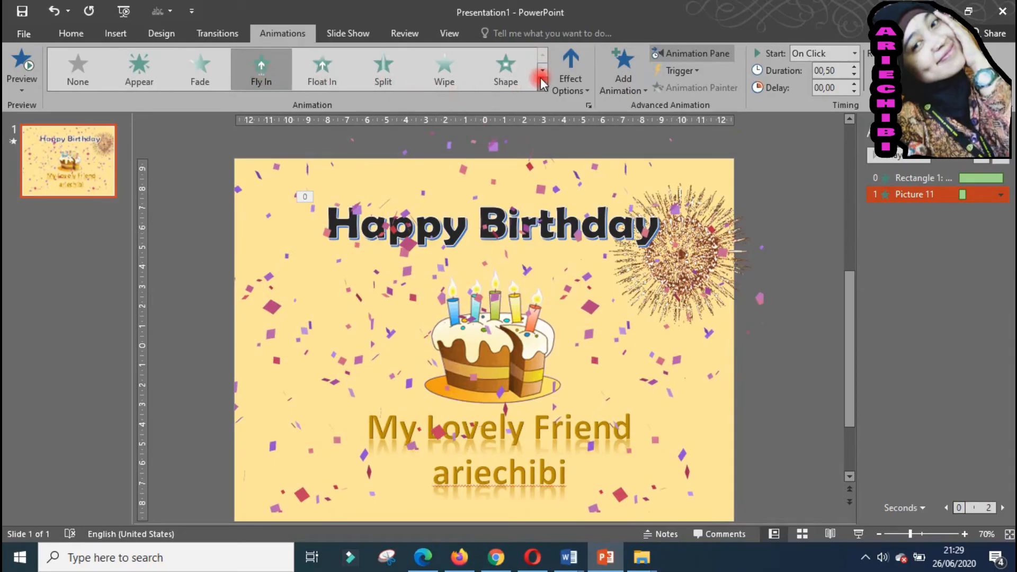
{"action": "left_click", "coordinate": [511, 67]}
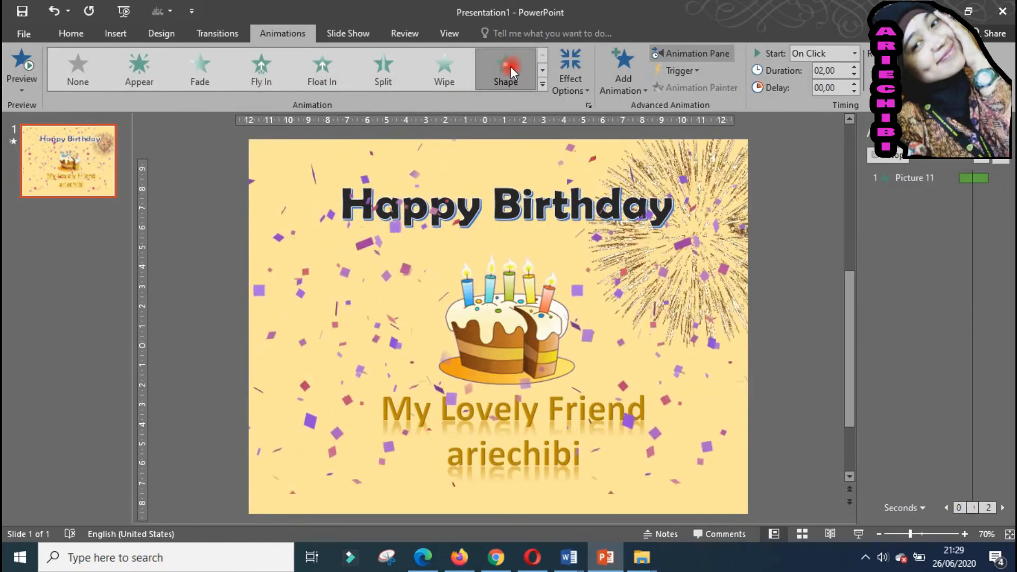
Apply the Bounce entrance animation to the middle confetti GIF and make it start After Previous.
{"action": "left_click", "coordinate": [543, 84]}
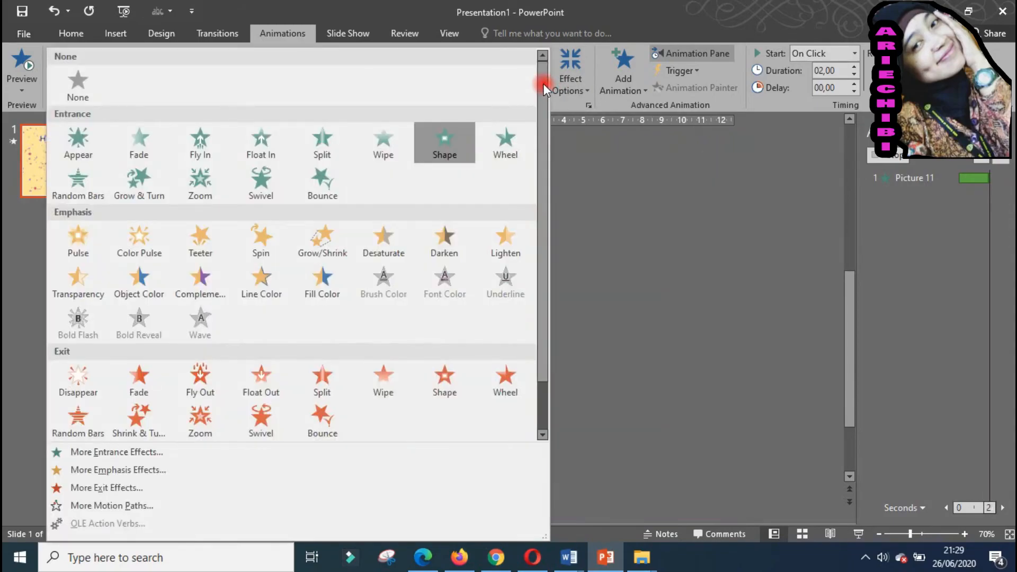
{"action": "left_click", "coordinate": [334, 180]}
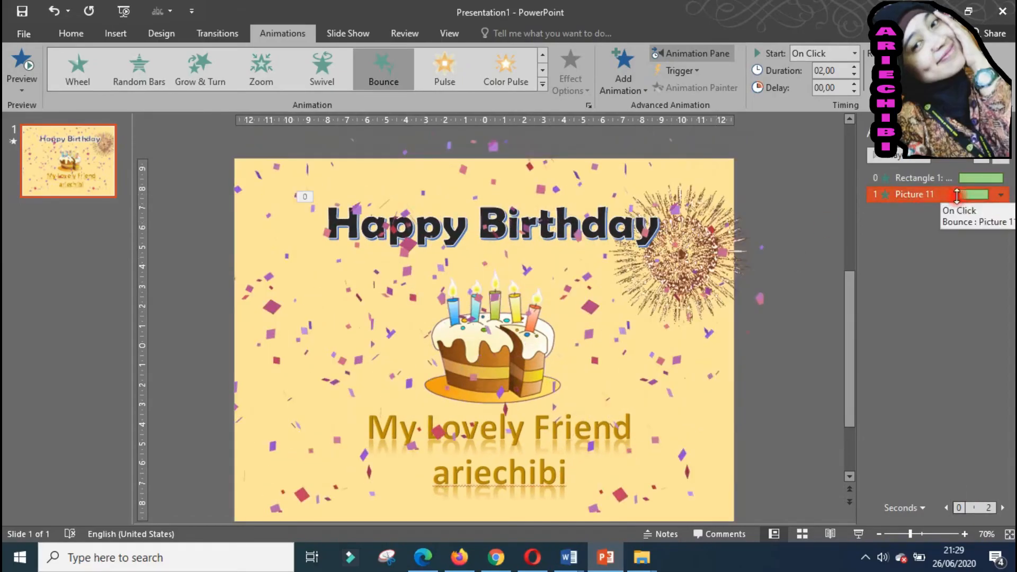
{"action": "left_click", "coordinate": [1001, 196]}
{"action": "left_click", "coordinate": [965, 228]}
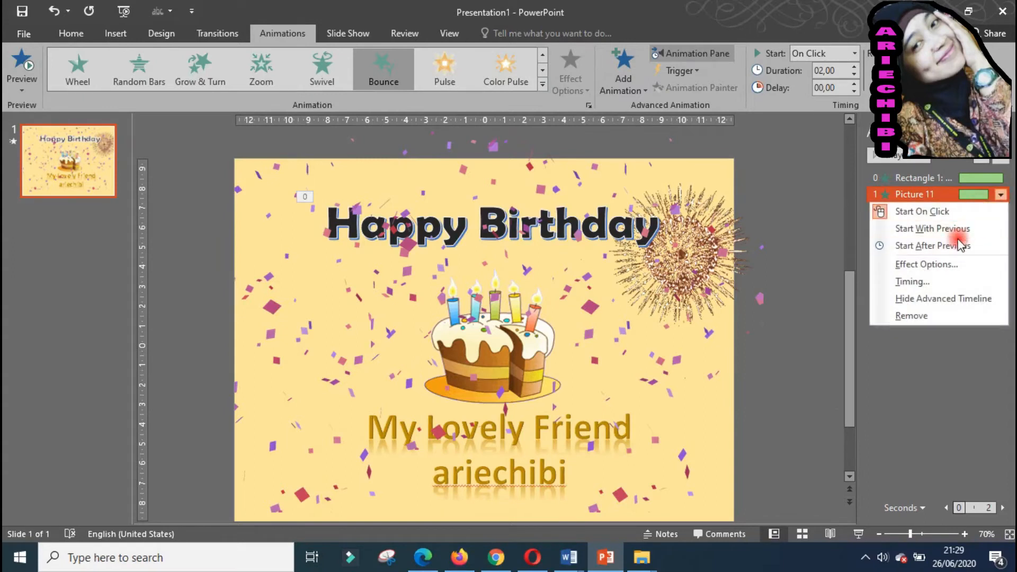
{"action": "left_click", "coordinate": [958, 245]}
Review the duration choices in the confetti GIF's Bounce timing settings and keep 2 seconds (Medium).
{"action": "left_click", "coordinate": [1001, 195]}
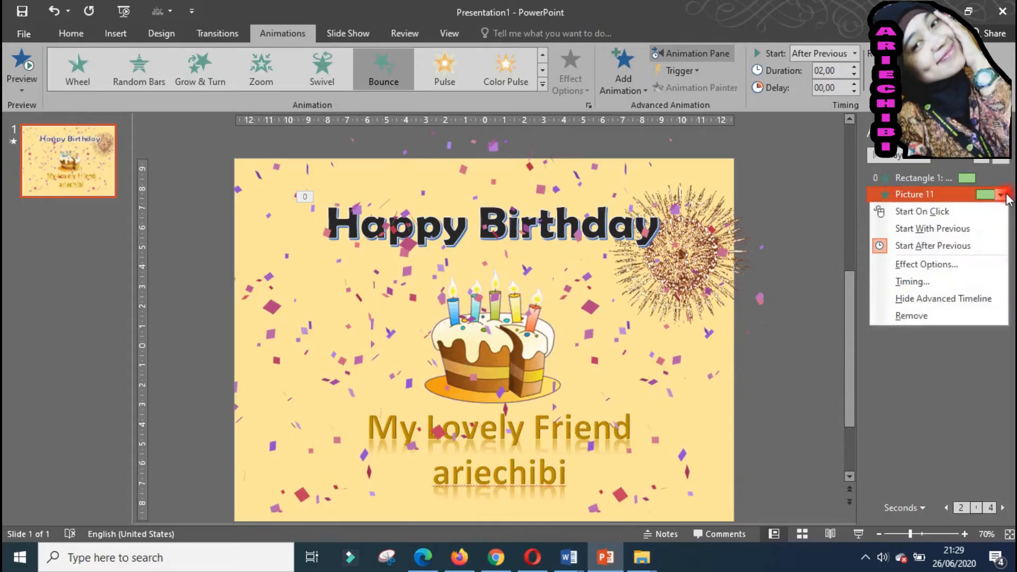
{"action": "left_click", "coordinate": [943, 264]}
{"action": "left_click", "coordinate": [434, 185]}
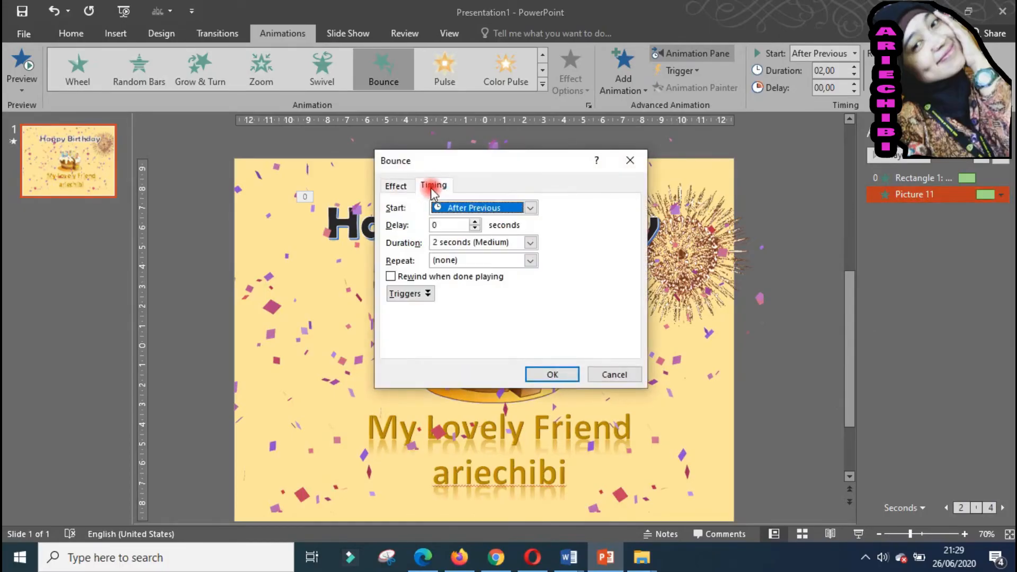
{"action": "left_click", "coordinate": [529, 242]}
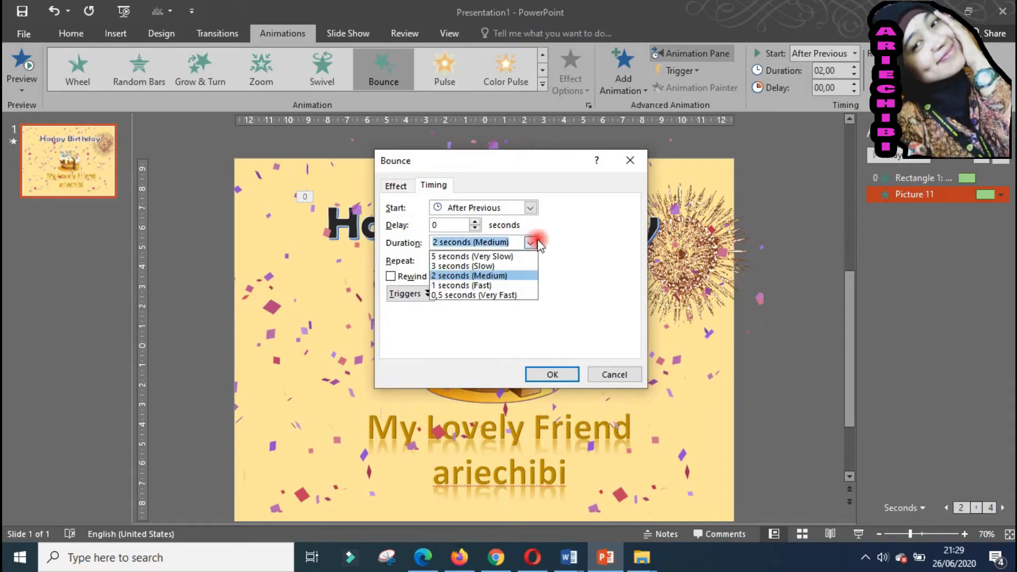
{"action": "left_click", "coordinate": [583, 233]}
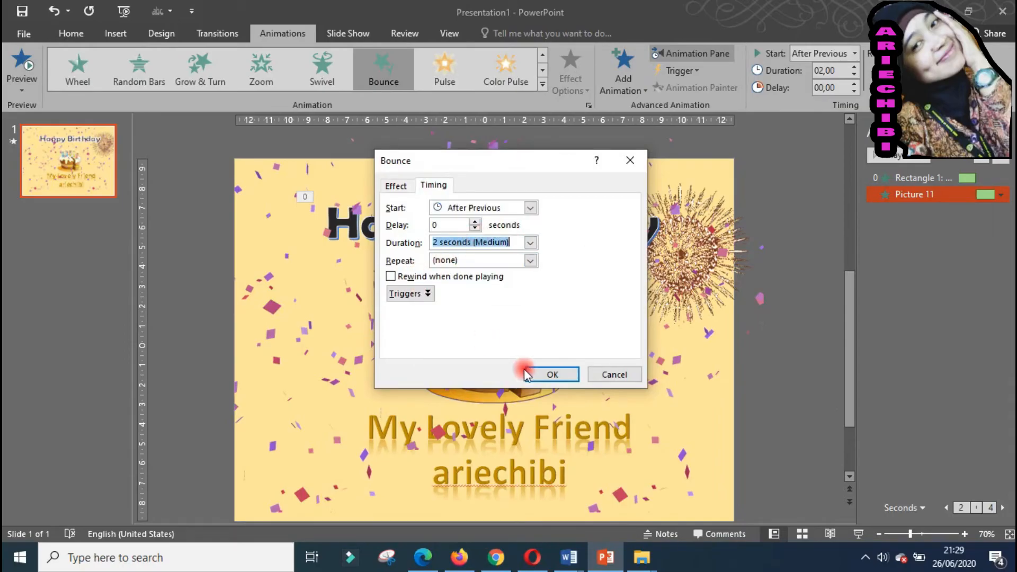
{"action": "left_click", "coordinate": [552, 372]}
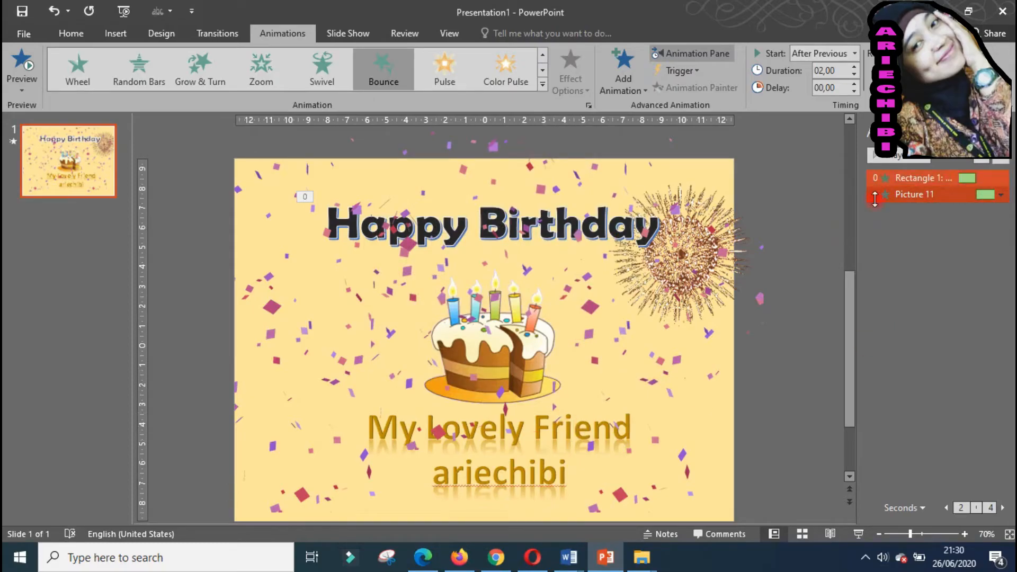
Apply the Fly In entrance animation to the My Lovely Friend text box and make it start After Previous.
{"action": "left_click", "coordinate": [597, 444]}
{"action": "left_click", "coordinate": [479, 470]}
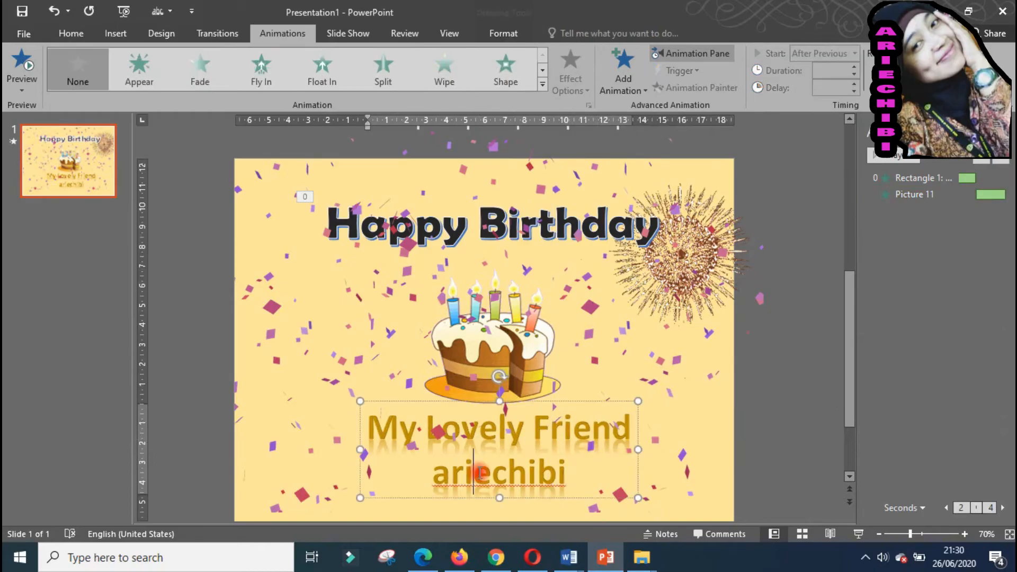
{"action": "left_click", "coordinate": [426, 405]}
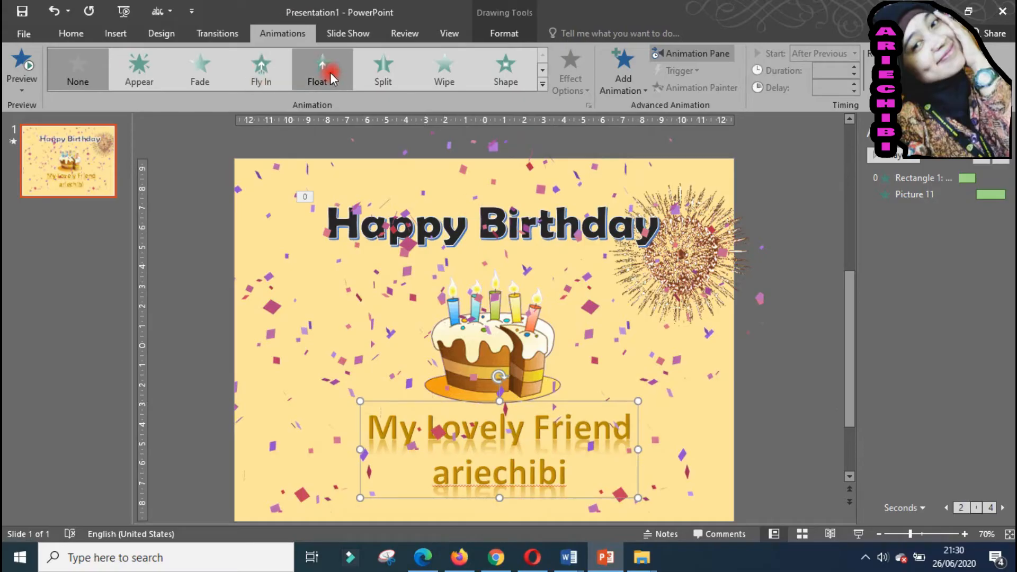
{"action": "left_click", "coordinate": [267, 81]}
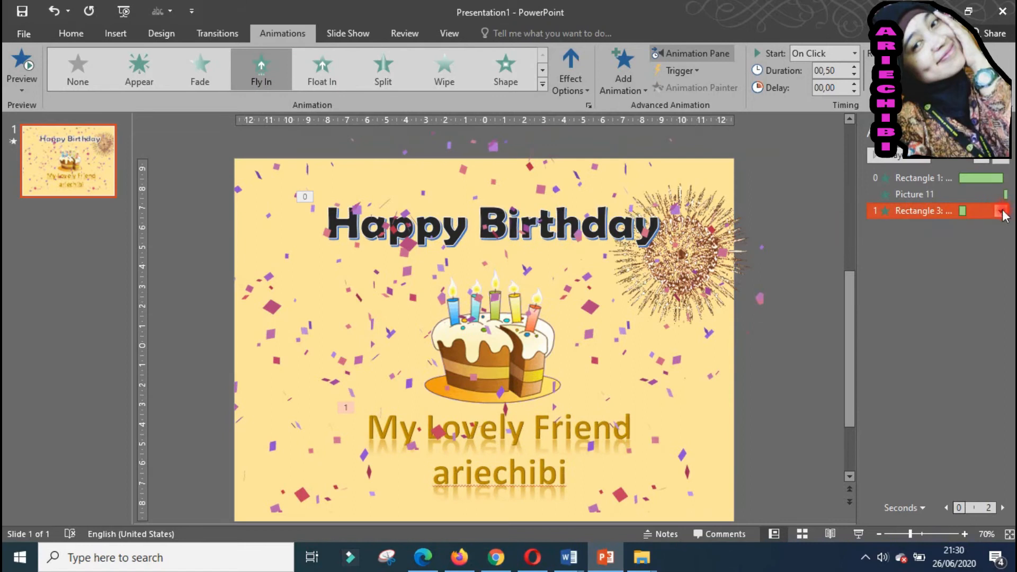
{"action": "left_click", "coordinate": [1001, 211]}
{"action": "left_click", "coordinate": [948, 259]}
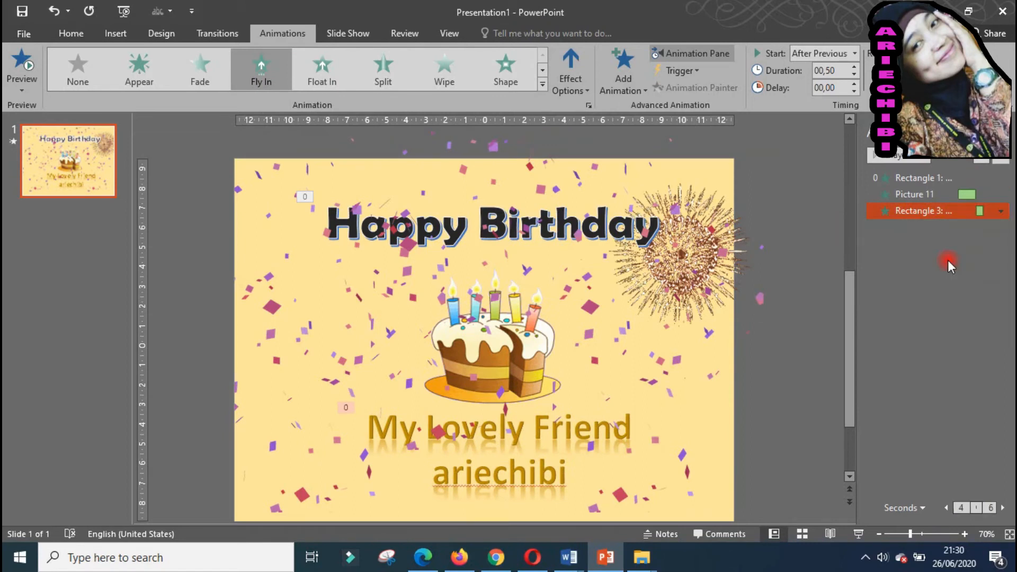
Set the duration of the My Lovely Friend text's Fly In animation to 3 seconds (Slow).
{"action": "left_click", "coordinate": [1001, 210]}
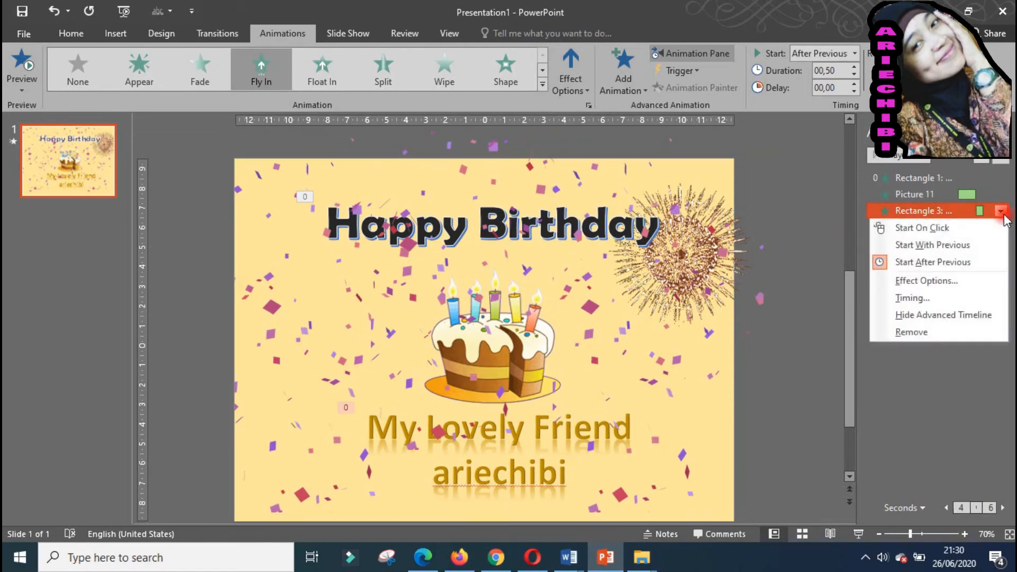
{"action": "left_click", "coordinate": [943, 281]}
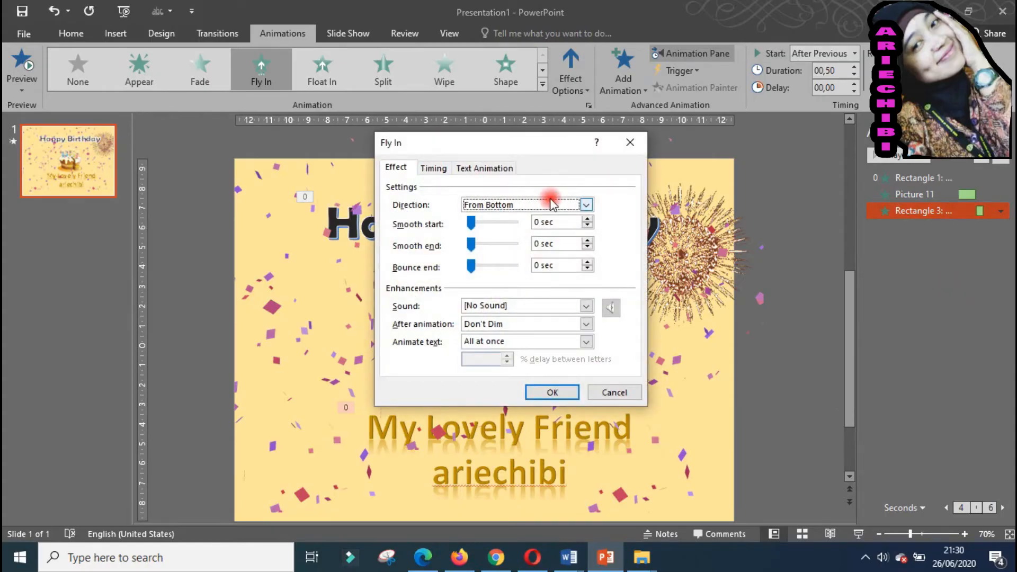
{"action": "left_click", "coordinate": [433, 169]}
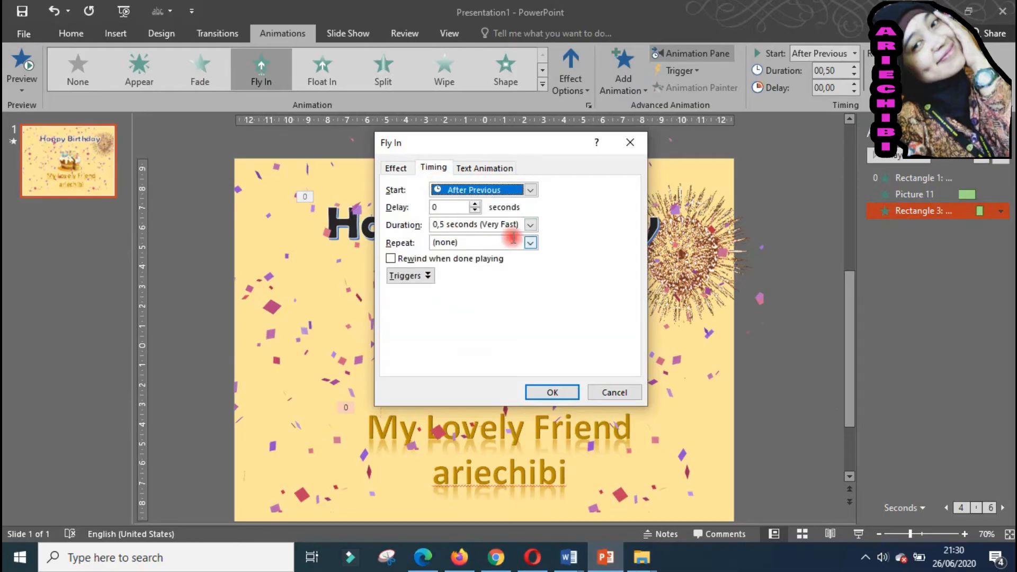
{"action": "left_click", "coordinate": [530, 225]}
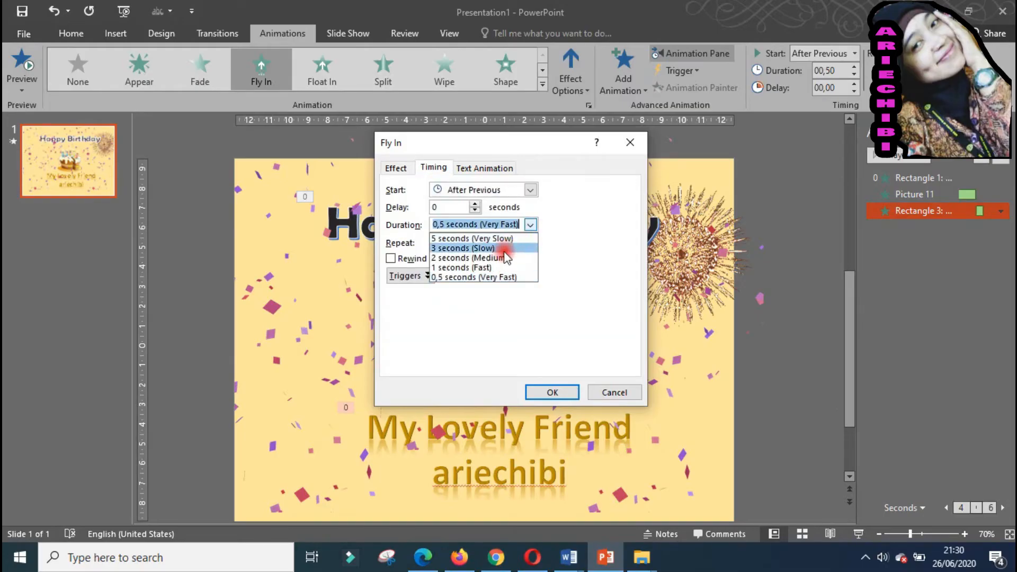
{"action": "left_click", "coordinate": [508, 249]}
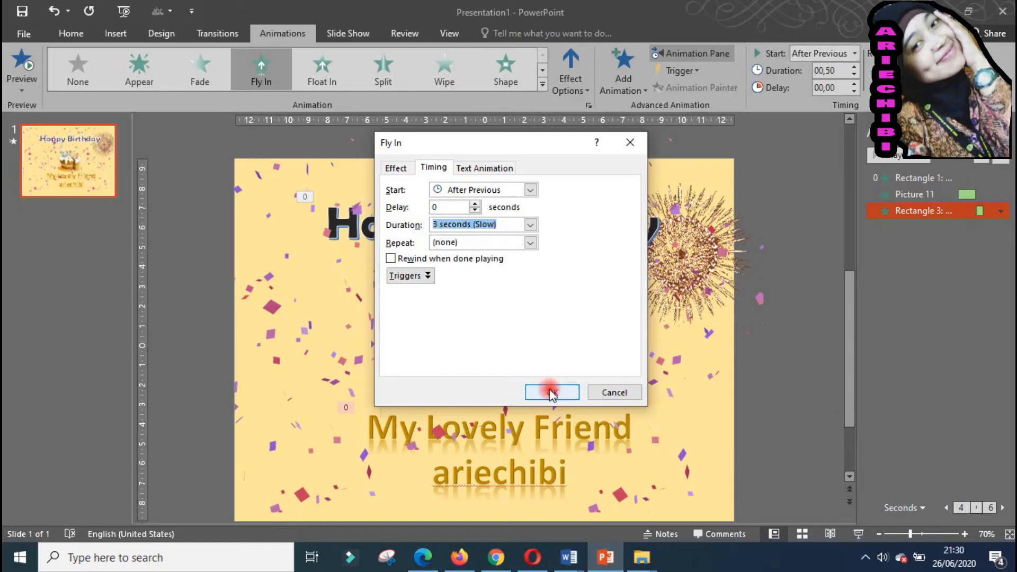
Group the My Lovely Friend text's Fly In animation By 1st Level Paragraphs and apply the effect settings.
{"action": "left_click", "coordinate": [490, 174]}
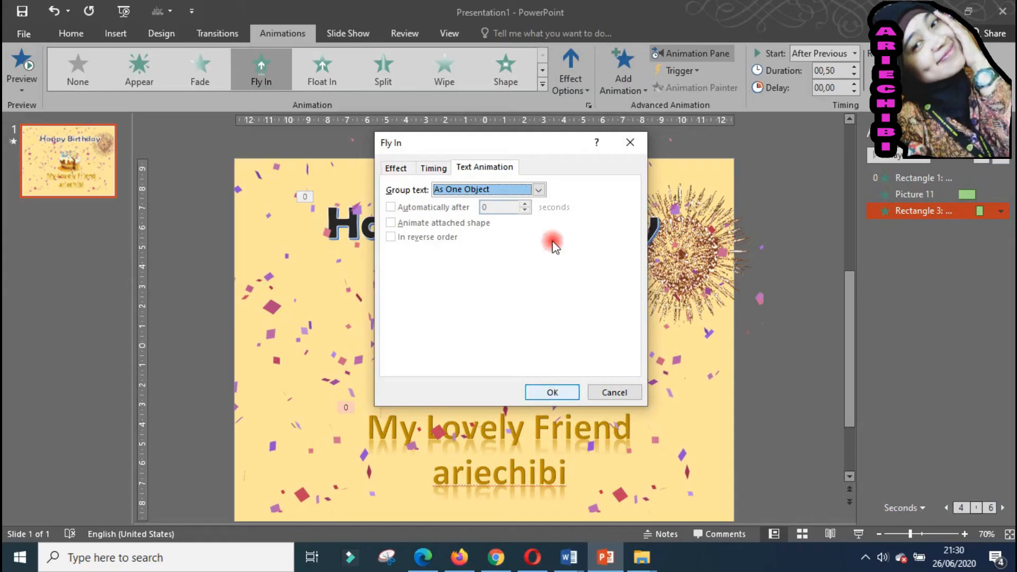
{"action": "left_click", "coordinate": [539, 190]}
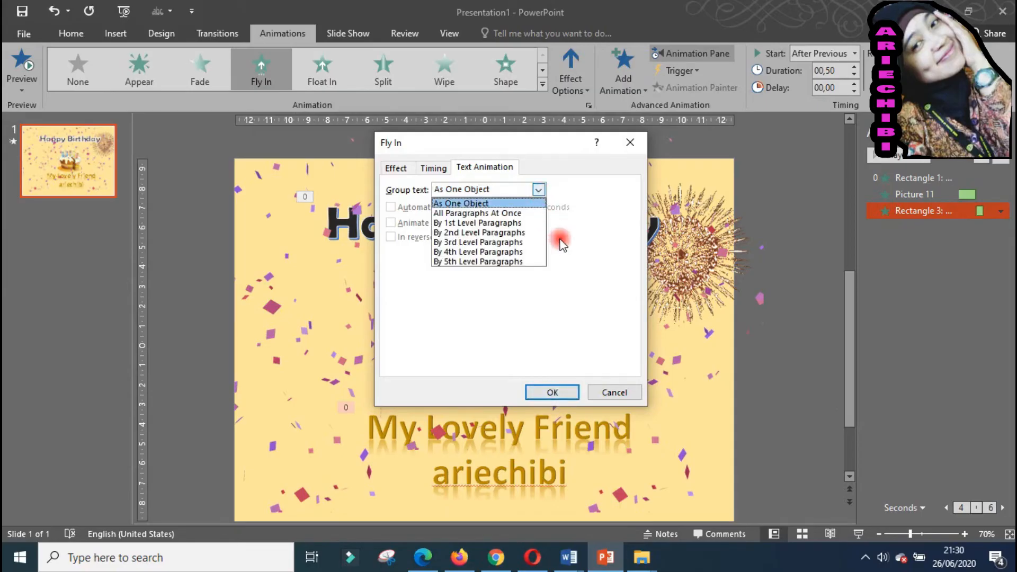
{"action": "left_click", "coordinate": [522, 223]}
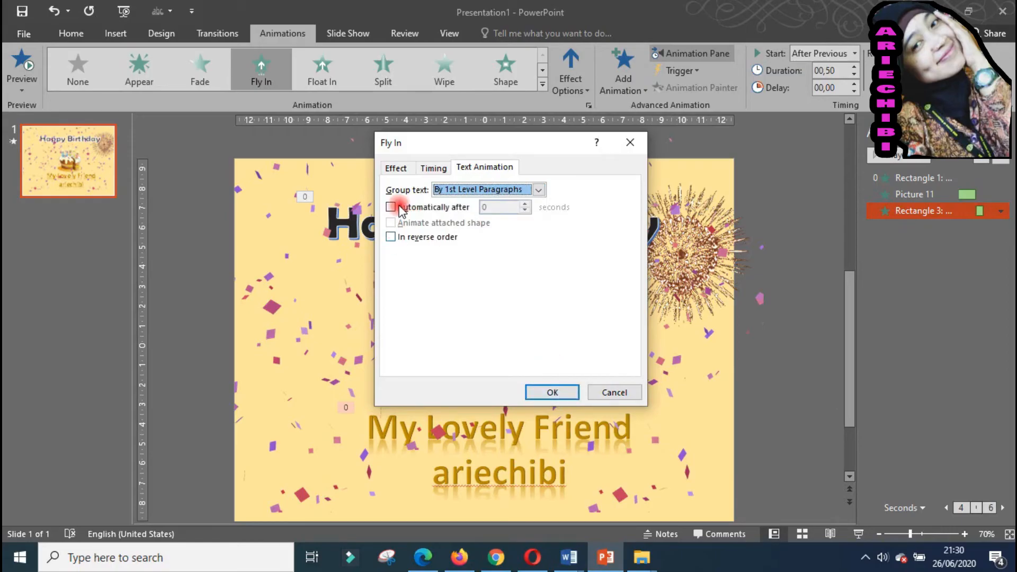
{"action": "left_click", "coordinate": [563, 389]}
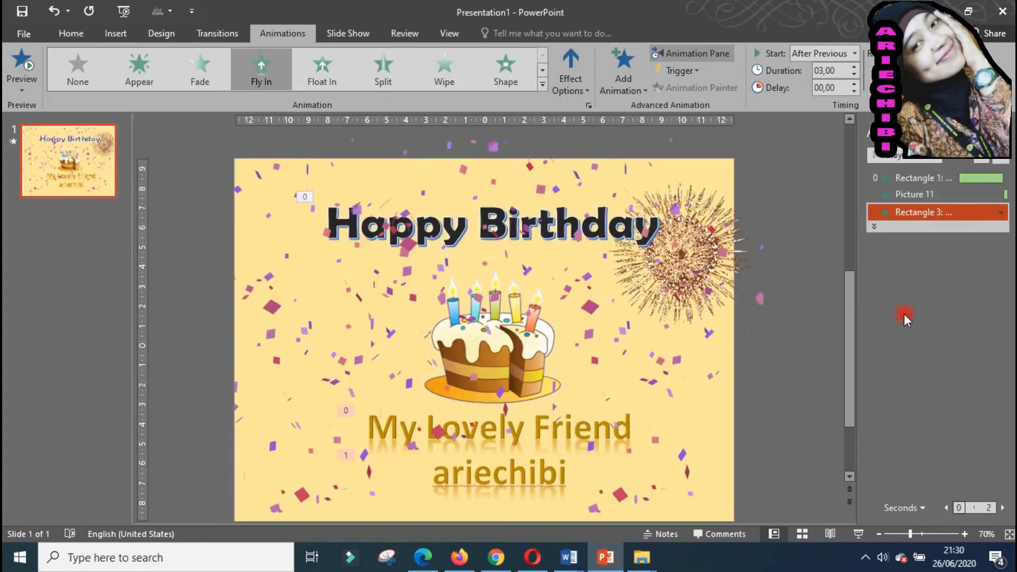
Apply the Appear entrance animation to the left, middle and right confetti GIFs together.
{"action": "left_click", "coordinate": [274, 249]}
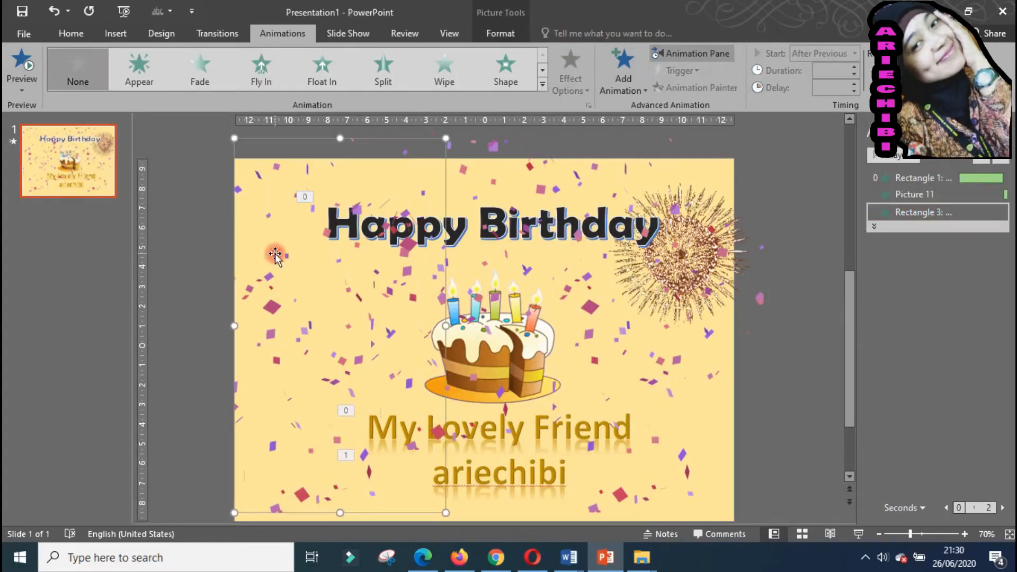
{"action": "left_click", "coordinate": [500, 154]}
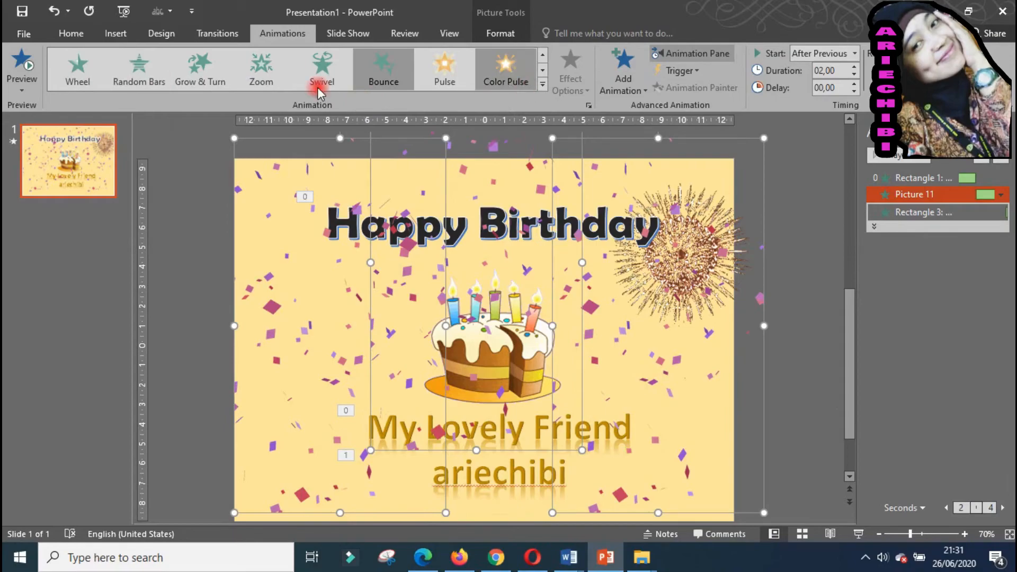
{"action": "left_click", "coordinate": [543, 83]}
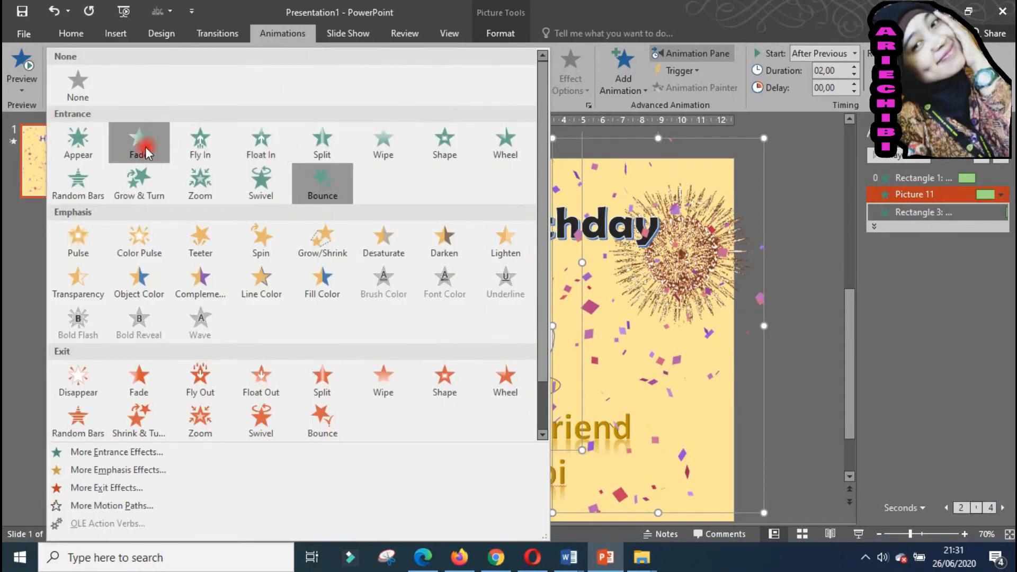
{"action": "left_click", "coordinate": [73, 148]}
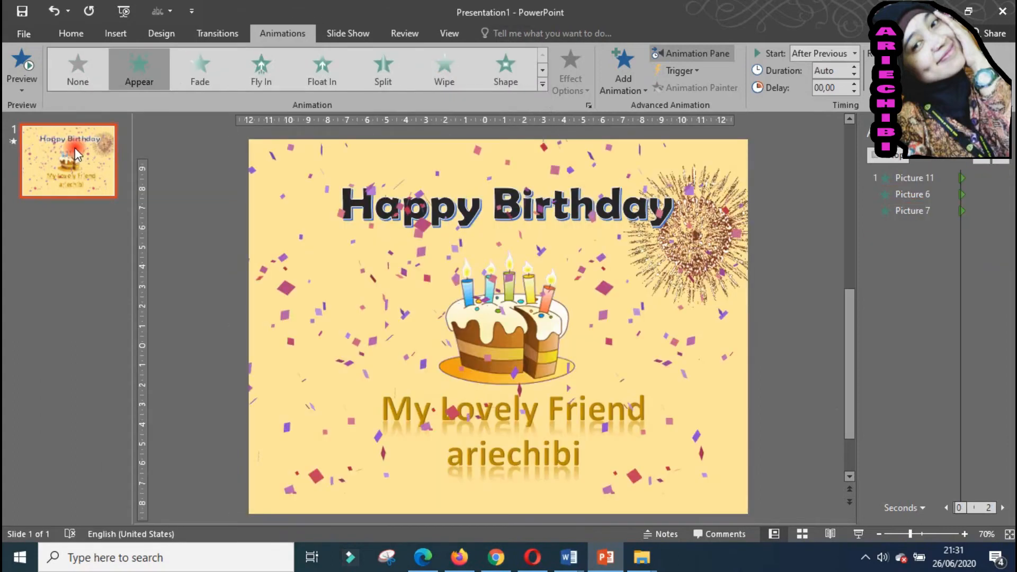
{"action": "left_click", "coordinate": [967, 413]}
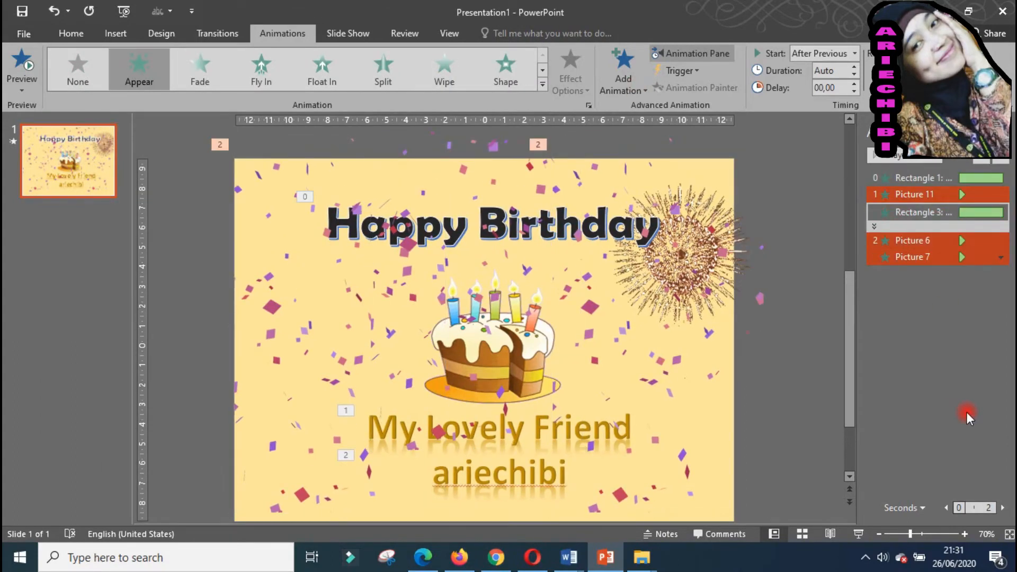
Make the Appear animations of the left and right confetti GIFs (Picture 6 and Picture 7) start After Previous.
{"action": "left_click", "coordinate": [973, 315]}
{"action": "left_click", "coordinate": [986, 241]}
{"action": "left_click", "coordinate": [914, 215]}
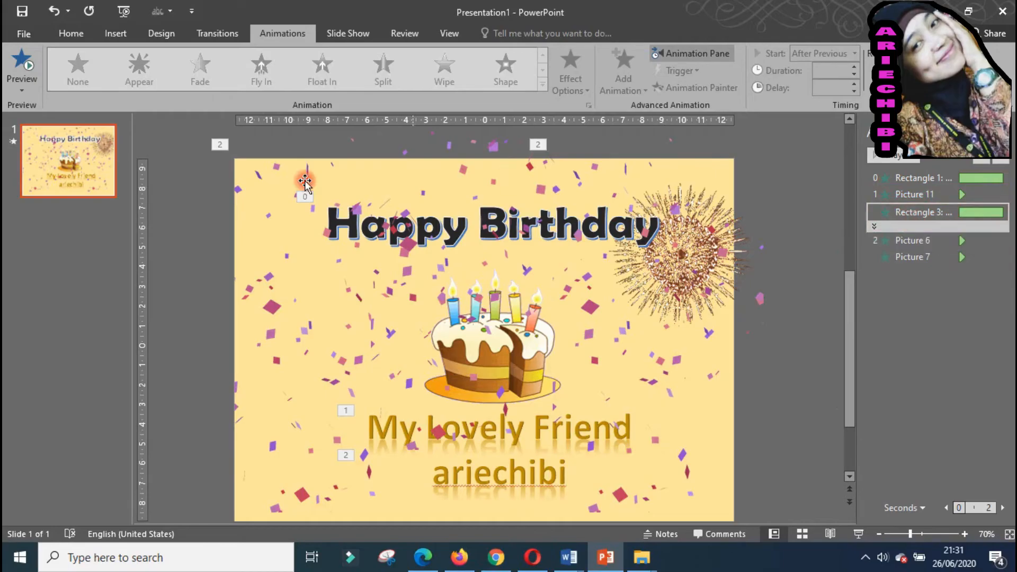
{"action": "left_click", "coordinate": [921, 240]}
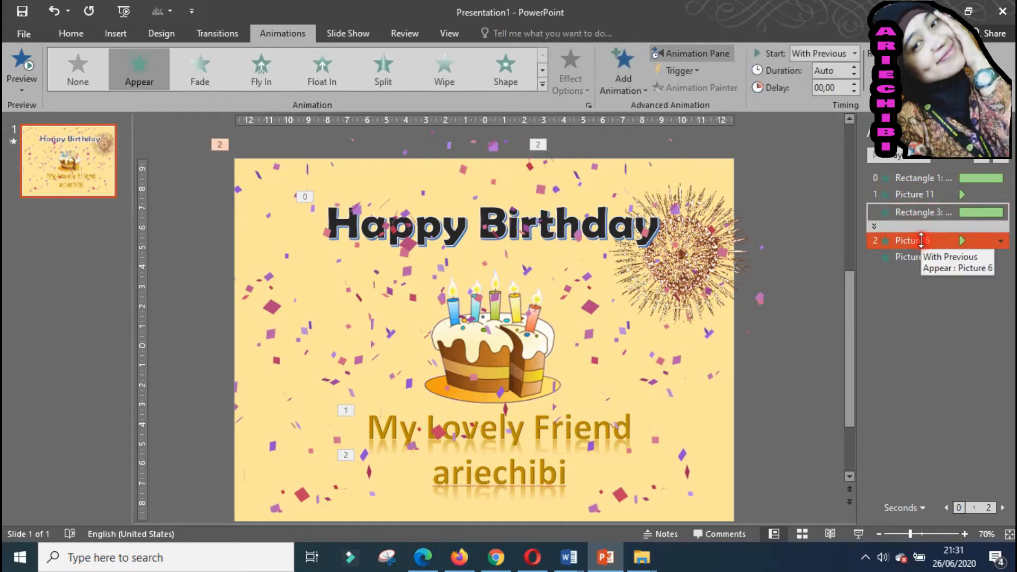
{"action": "left_click", "coordinate": [1001, 241]}
{"action": "left_click", "coordinate": [971, 292]}
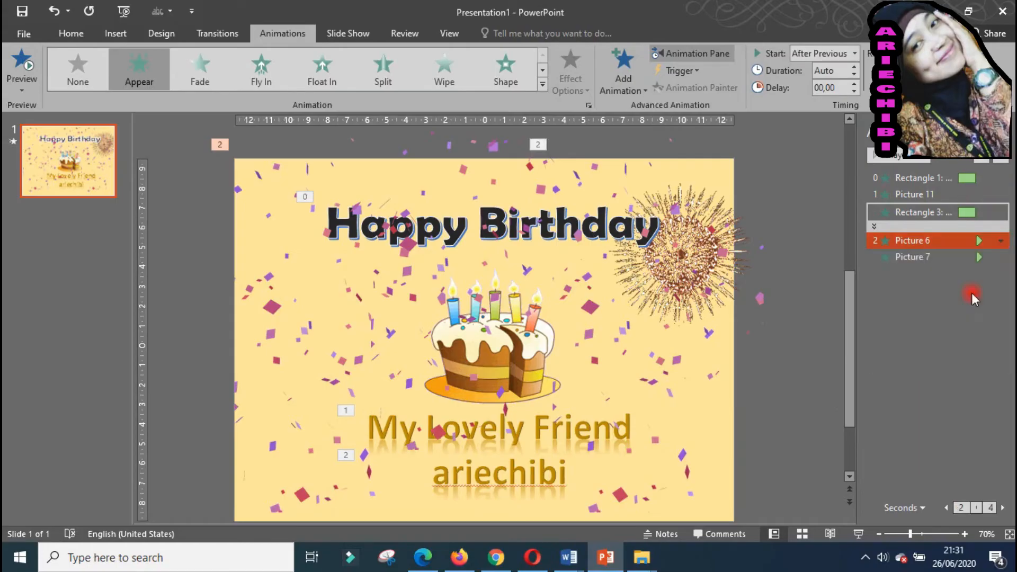
{"action": "left_click", "coordinate": [1001, 244]}
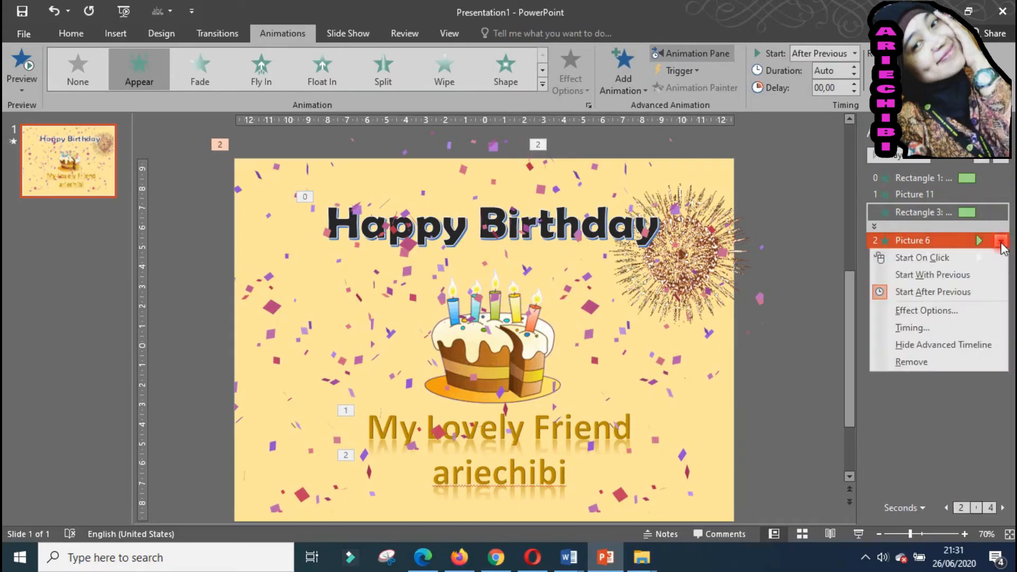
{"action": "left_click", "coordinate": [962, 294]}
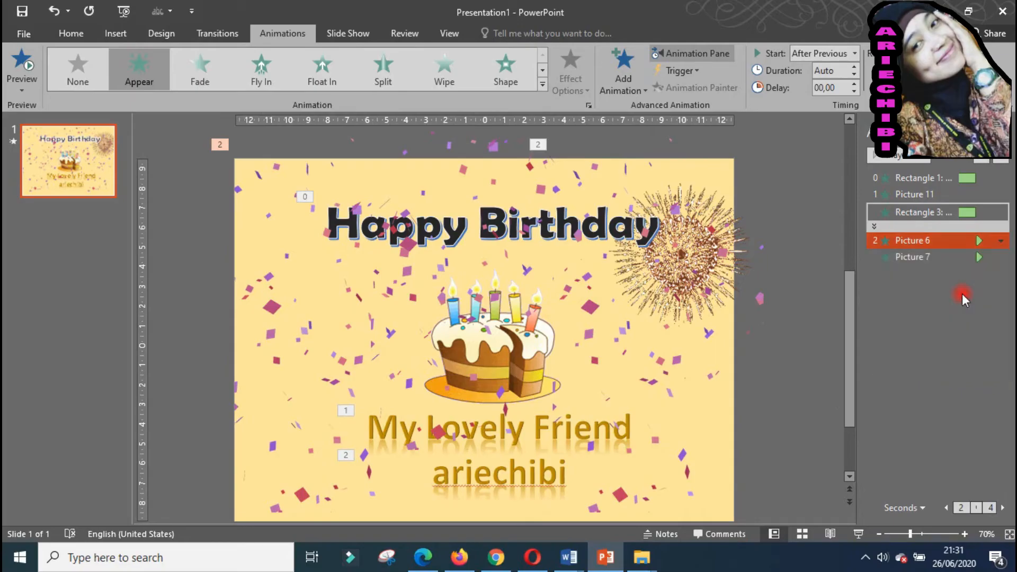
{"action": "left_click", "coordinate": [1002, 259]}
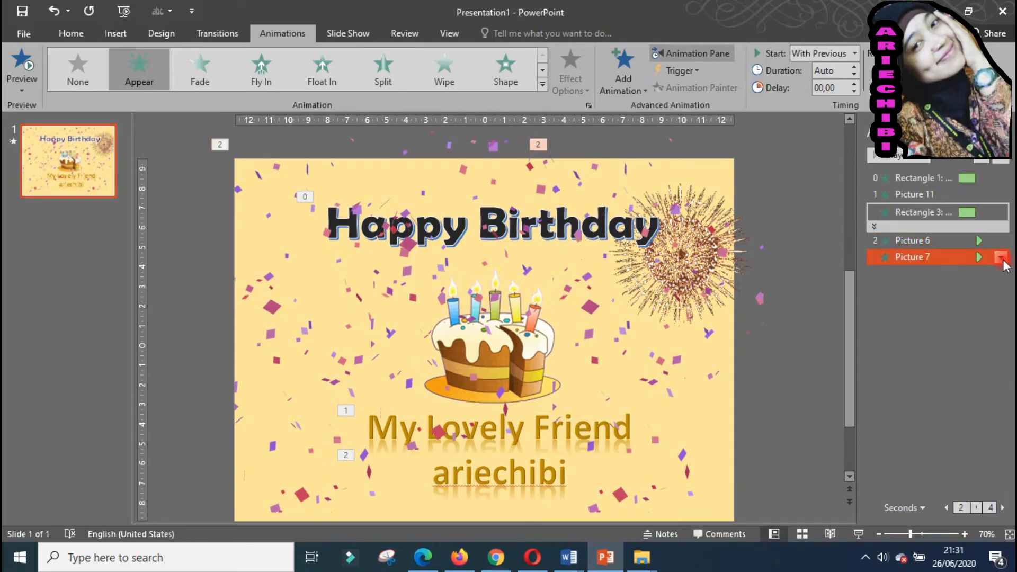
{"action": "left_click", "coordinate": [1001, 258]}
{"action": "left_click", "coordinate": [964, 309]}
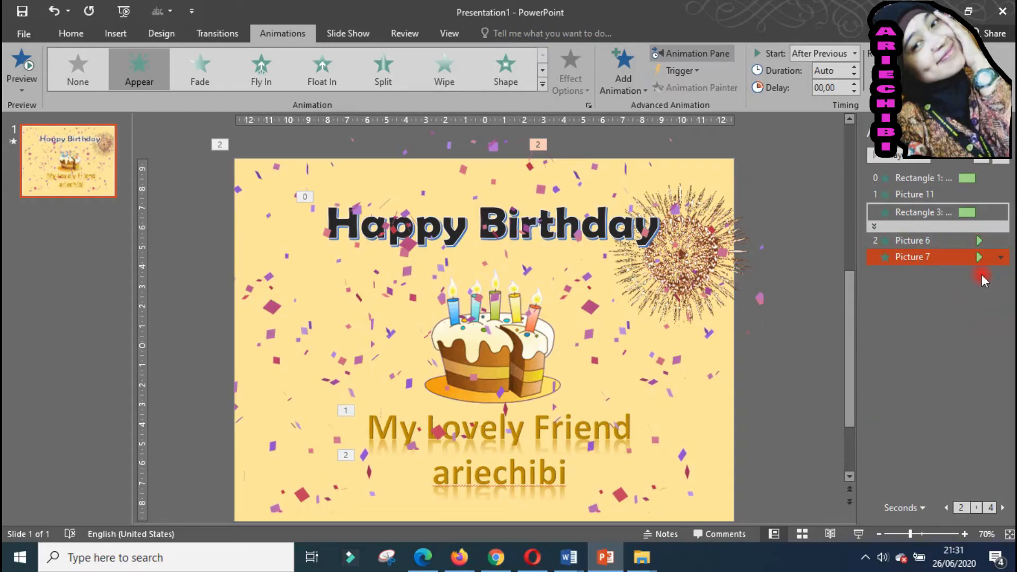
Widen the animation list and check the start setting of each entry in the sequence.
{"action": "left_click_drag", "start_coordinate": [856, 318], "coordinate": [725, 289]}
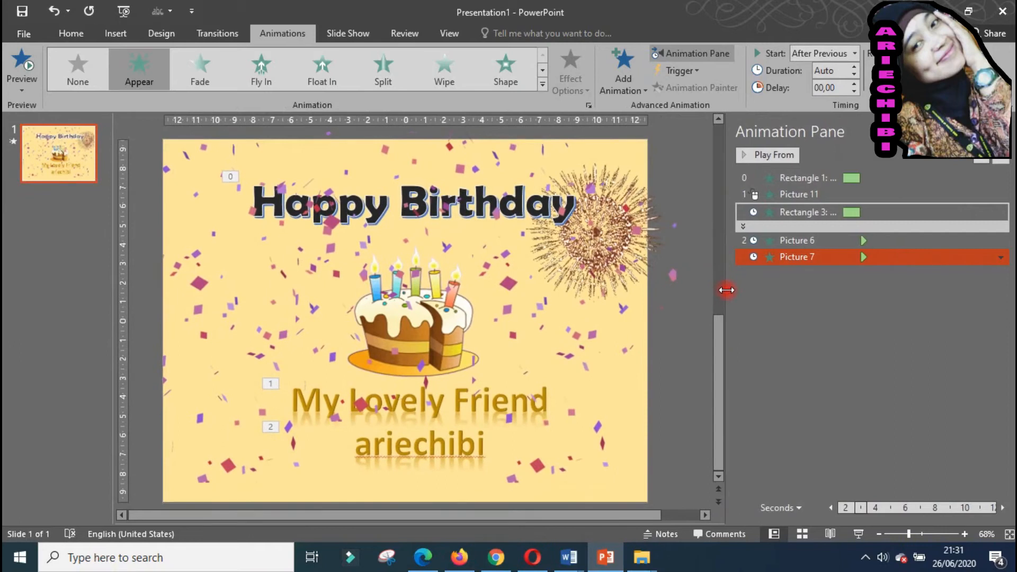
{"action": "left_click", "coordinate": [809, 179]}
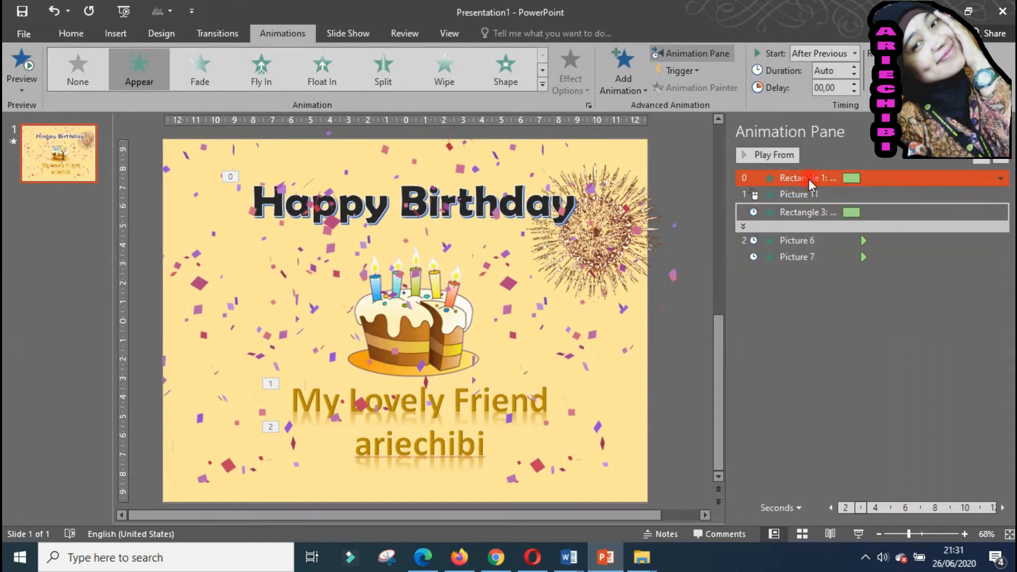
{"action": "left_click", "coordinate": [801, 195]}
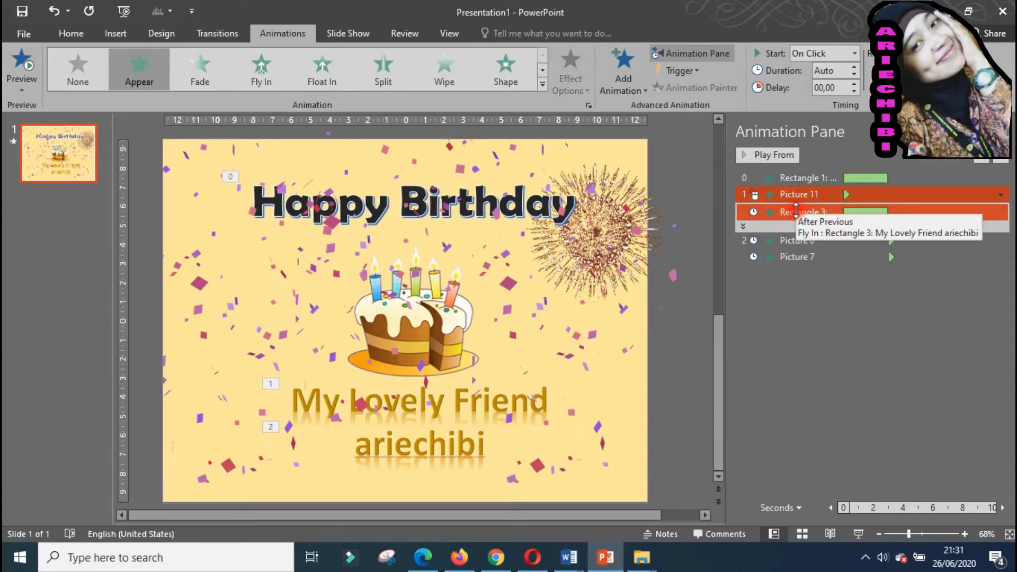
{"action": "left_click", "coordinate": [796, 211]}
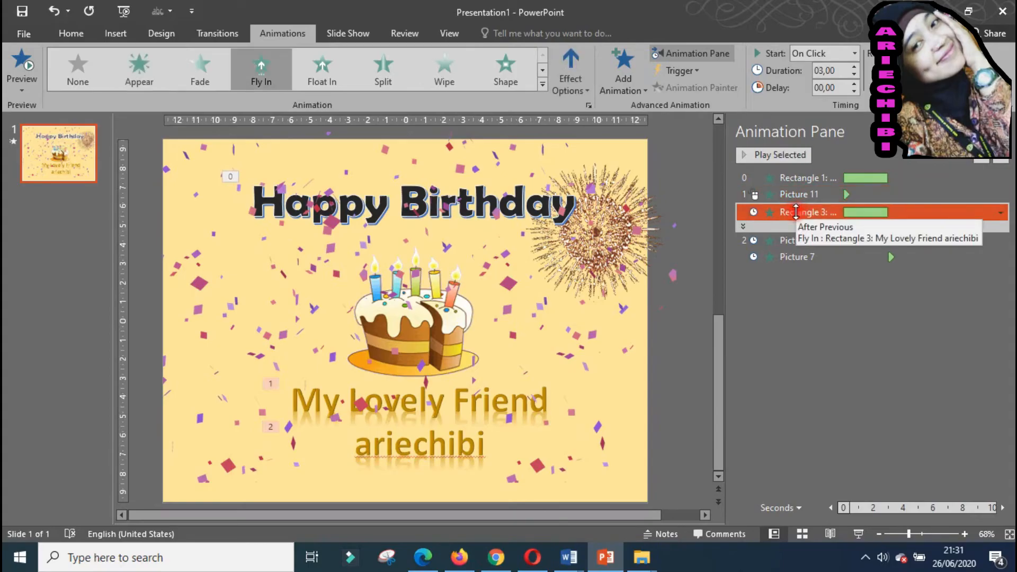
{"action": "left_click", "coordinate": [796, 239]}
{"action": "left_click", "coordinate": [795, 256], "text": "shift"}
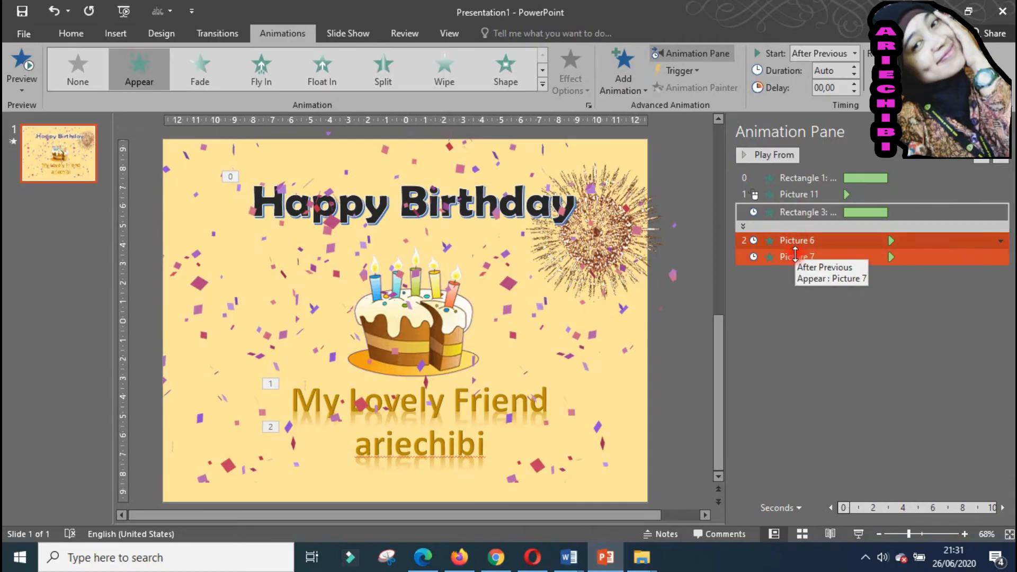
{"action": "left_click", "coordinate": [795, 257]}
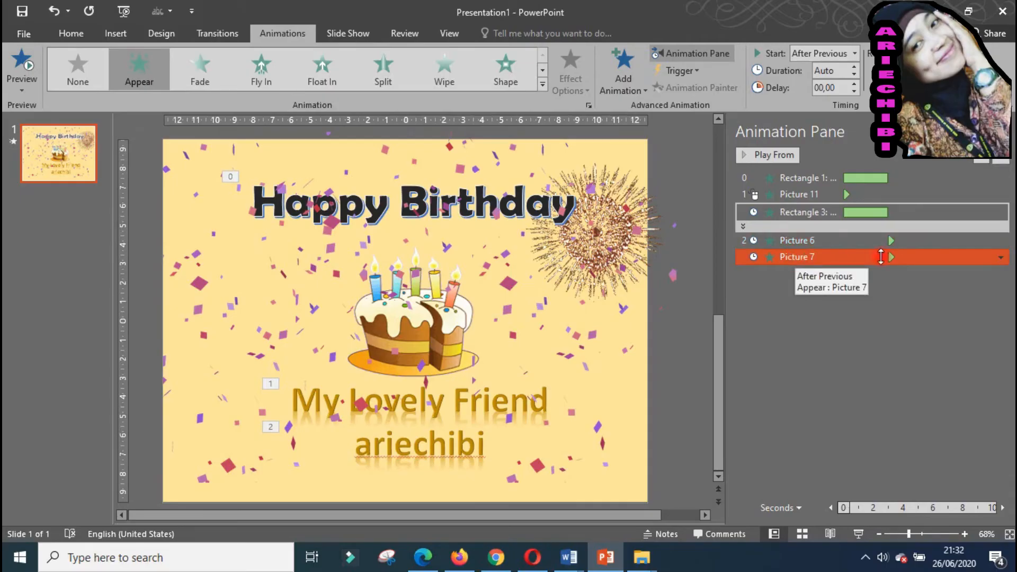
Make the middle confetti GIF's (Picture 11) Appear animation start After Previous.
{"action": "left_click", "coordinate": [866, 195], "text": "ctrl"}
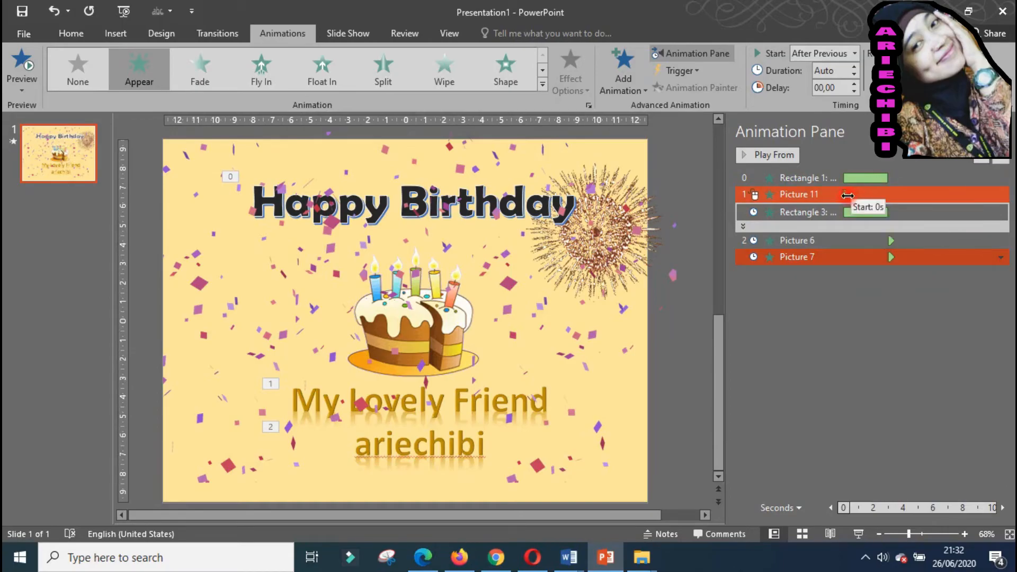
{"action": "left_click", "coordinate": [847, 195]}
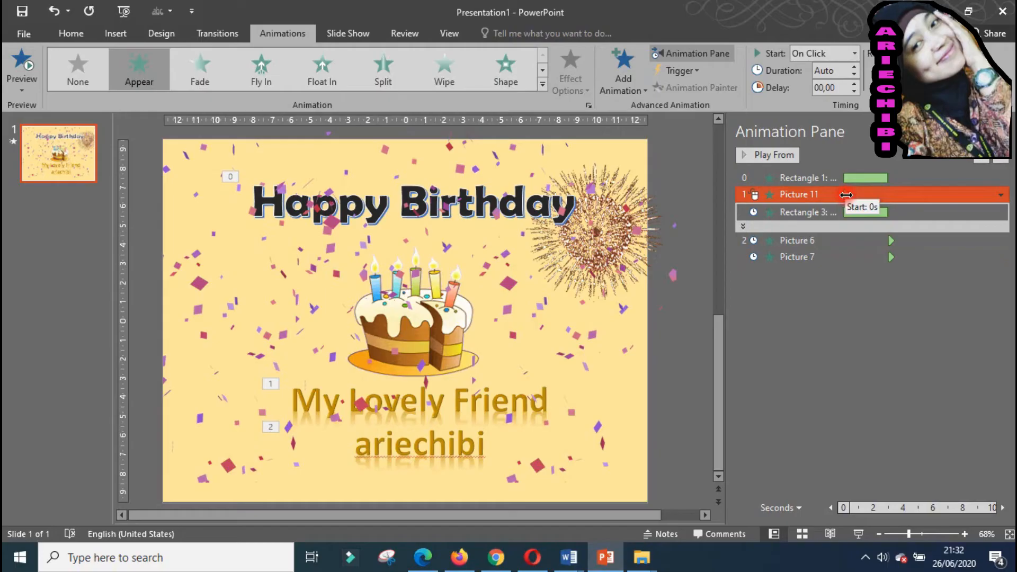
{"action": "left_click", "coordinate": [1001, 195]}
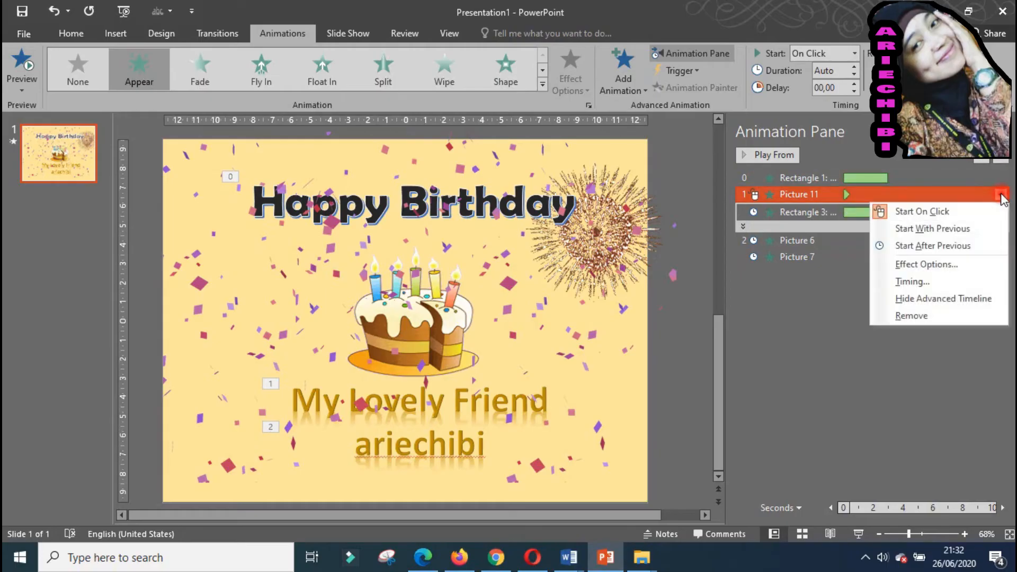
{"action": "left_click", "coordinate": [959, 245]}
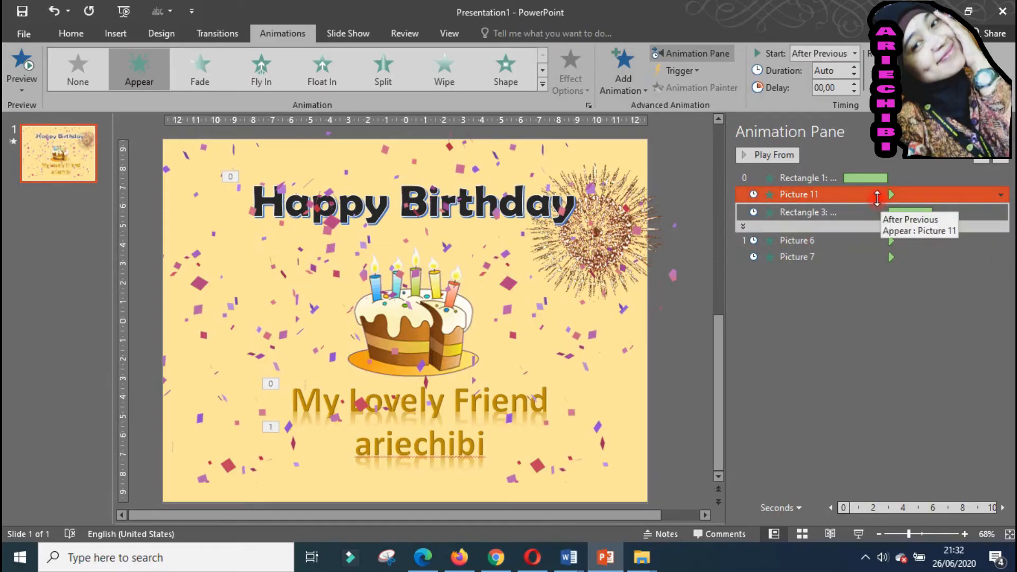
Check the middle confetti GIF's Appear effect settings and preview the animation sequence from that entry.
{"action": "double_click", "coordinate": [814, 196]}
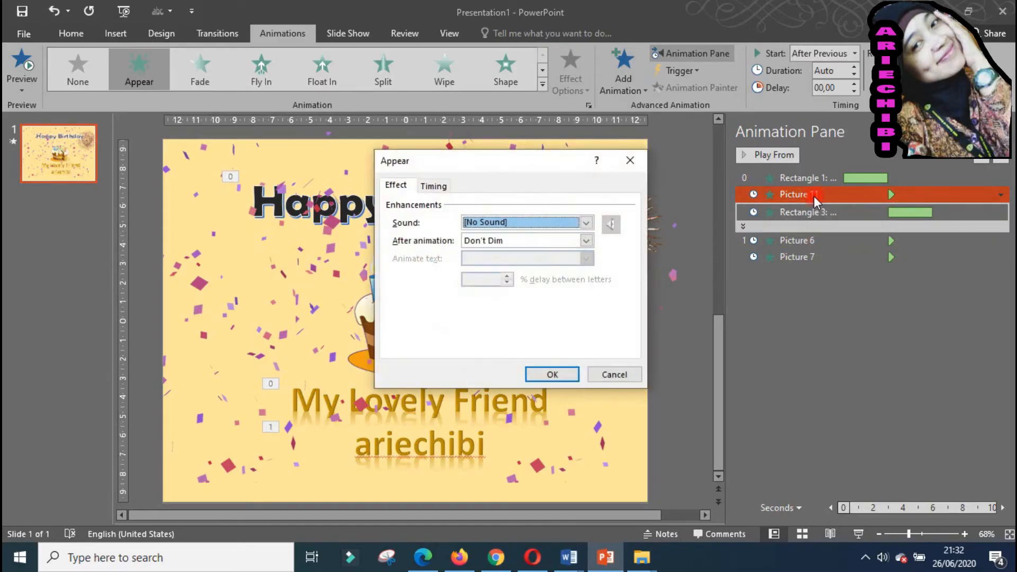
{"action": "left_click", "coordinate": [574, 376]}
{"action": "left_click", "coordinate": [782, 155]}
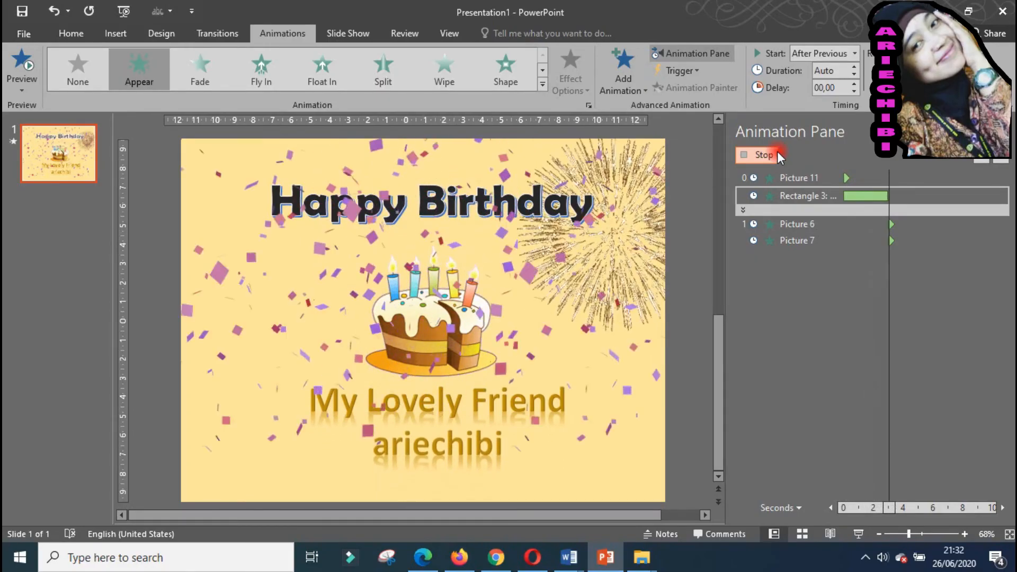
{"action": "left_click", "coordinate": [777, 153]}
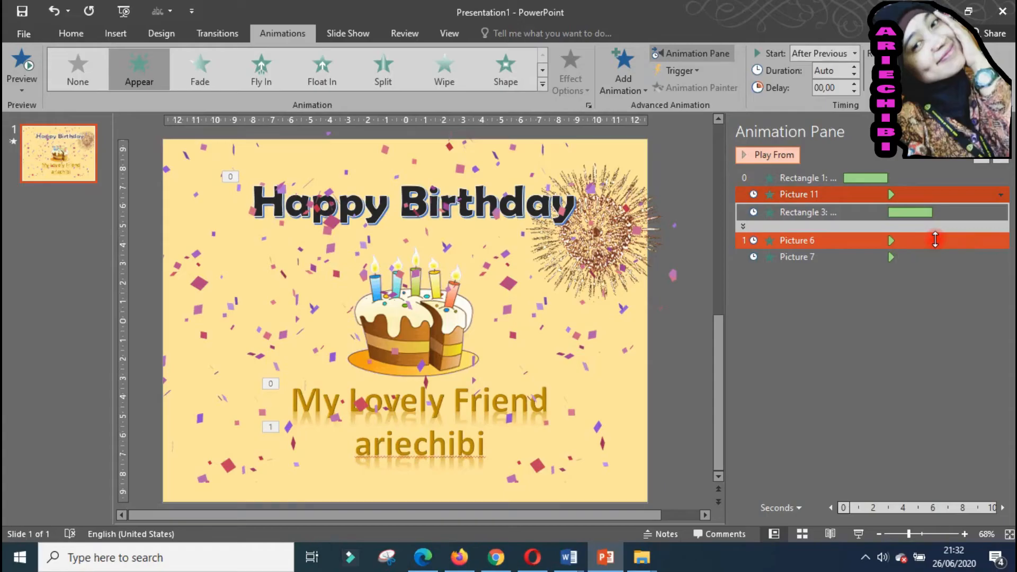
Set the left confetti GIF's (Picture 6) Appear animation to start After Previous again.
{"action": "right_click", "coordinate": [936, 240]}
{"action": "left_click", "coordinate": [948, 291]}
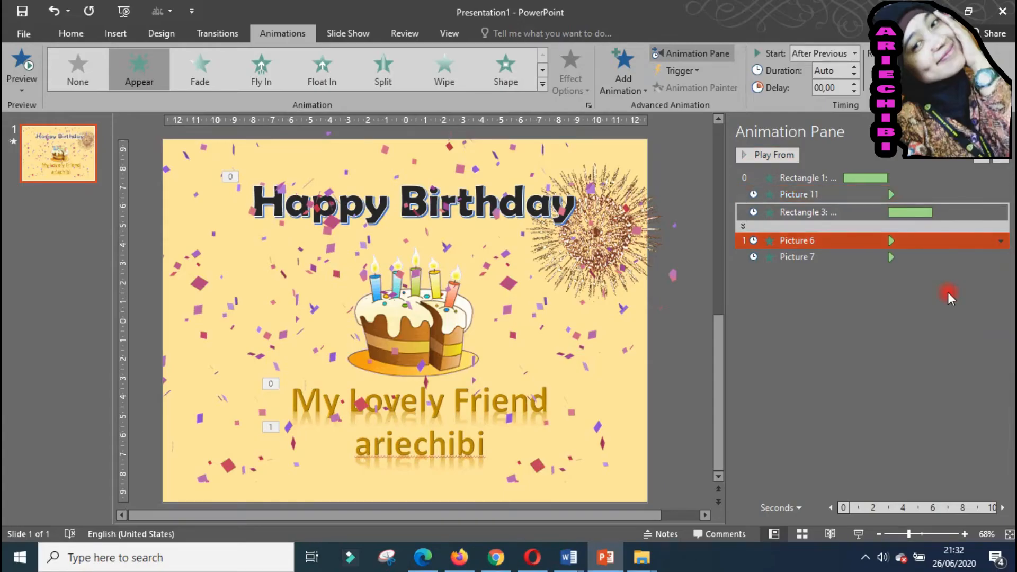
Expand the caption's animation entries to show each line separately and preview the sequence from the left confetti GIF (Picture 6).
{"action": "left_click", "coordinate": [742, 226]}
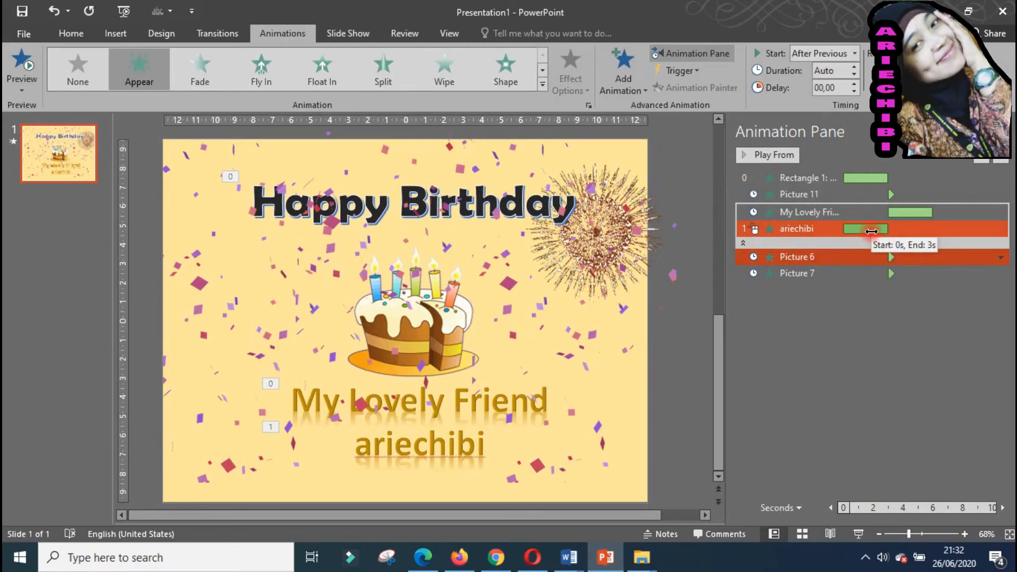
{"action": "left_click", "coordinate": [755, 154]}
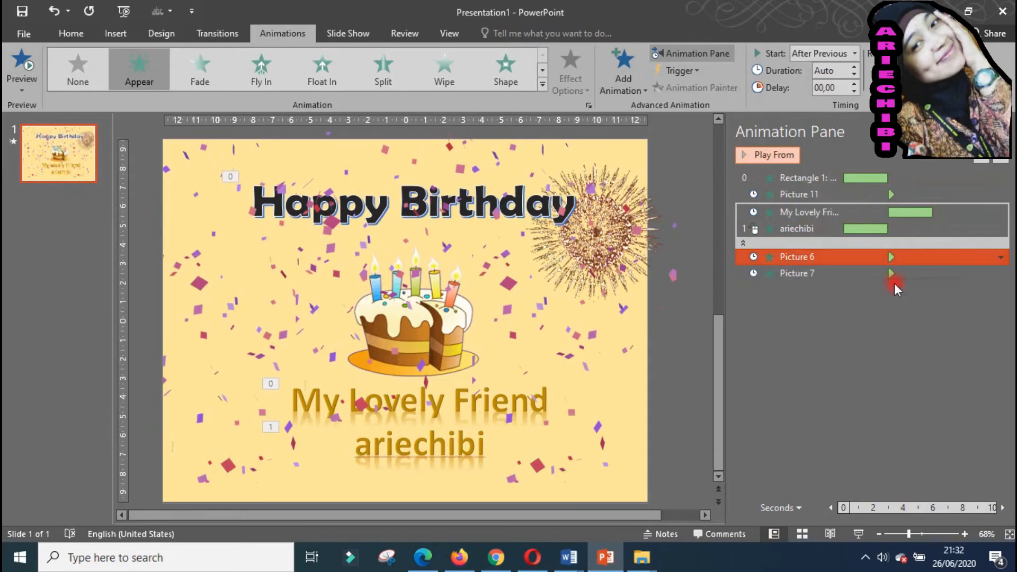
{"action": "left_click", "coordinate": [917, 324]}
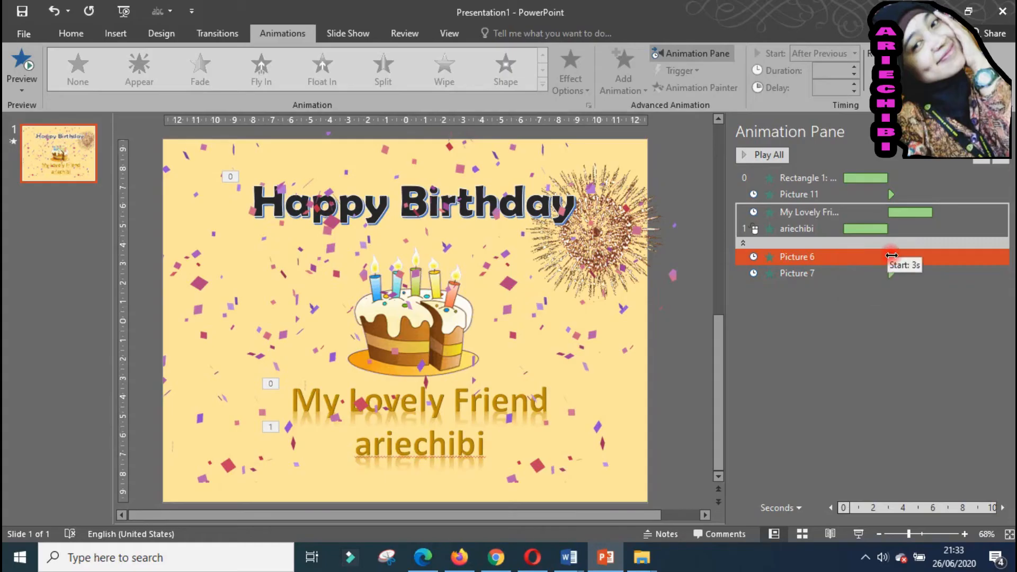
Set the Picture 6 and Picture 7 confetti animations to start After Previous and preview the whole animation sequence.
{"action": "right_click", "coordinate": [892, 256]}
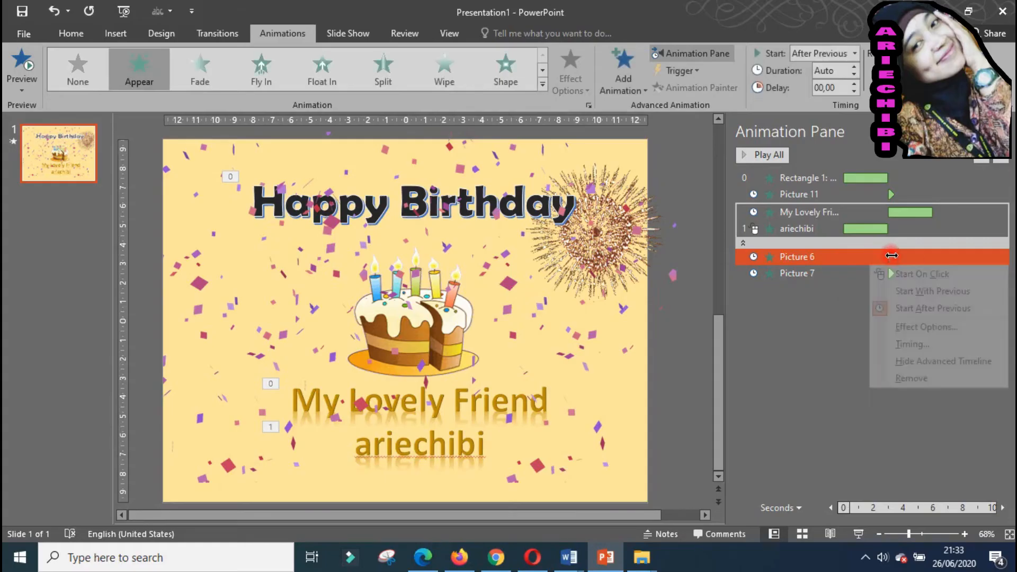
{"action": "left_click", "coordinate": [931, 309]}
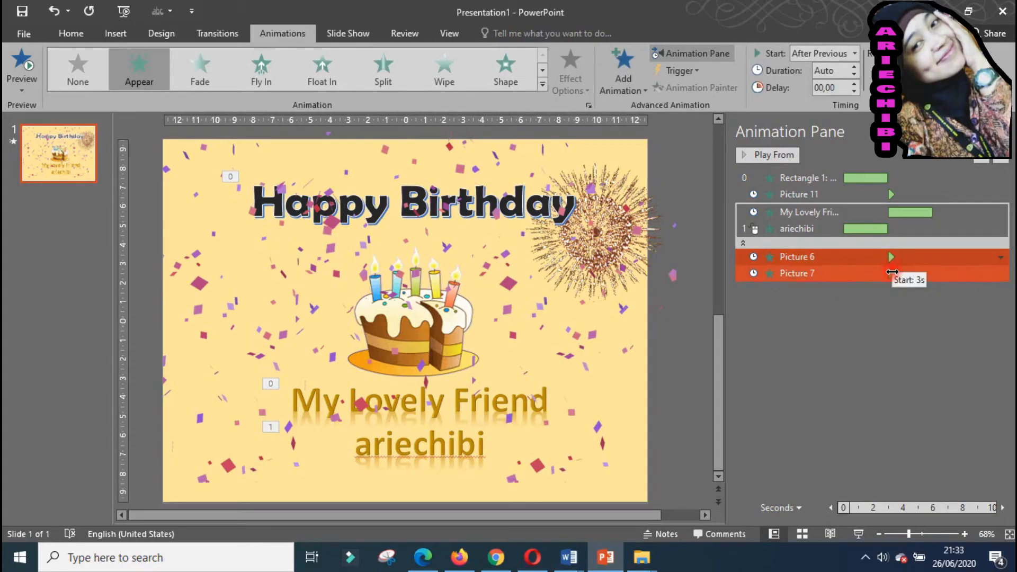
{"action": "right_click", "coordinate": [892, 272]}
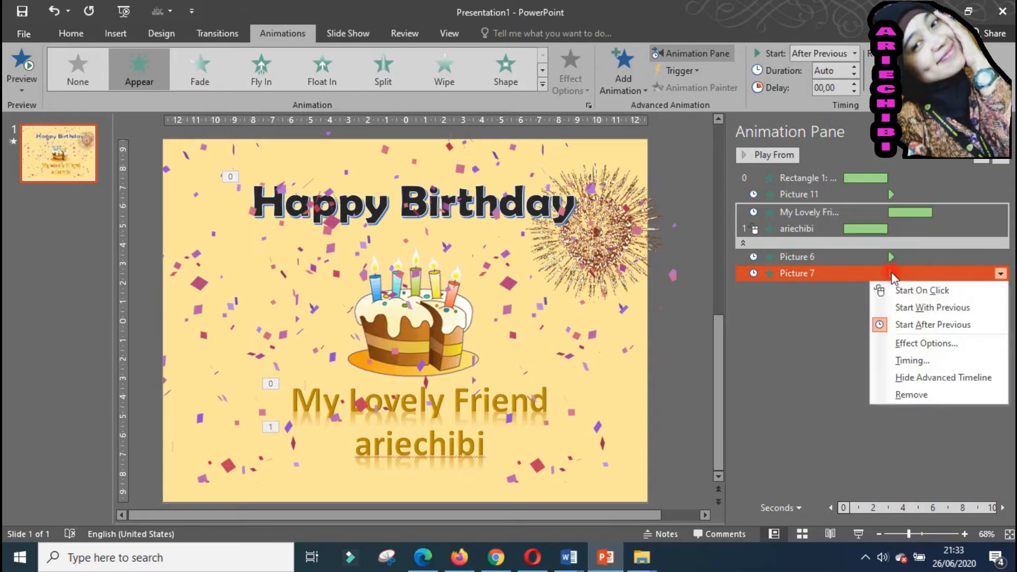
{"action": "left_click", "coordinate": [939, 326]}
{"action": "left_click", "coordinate": [891, 359]}
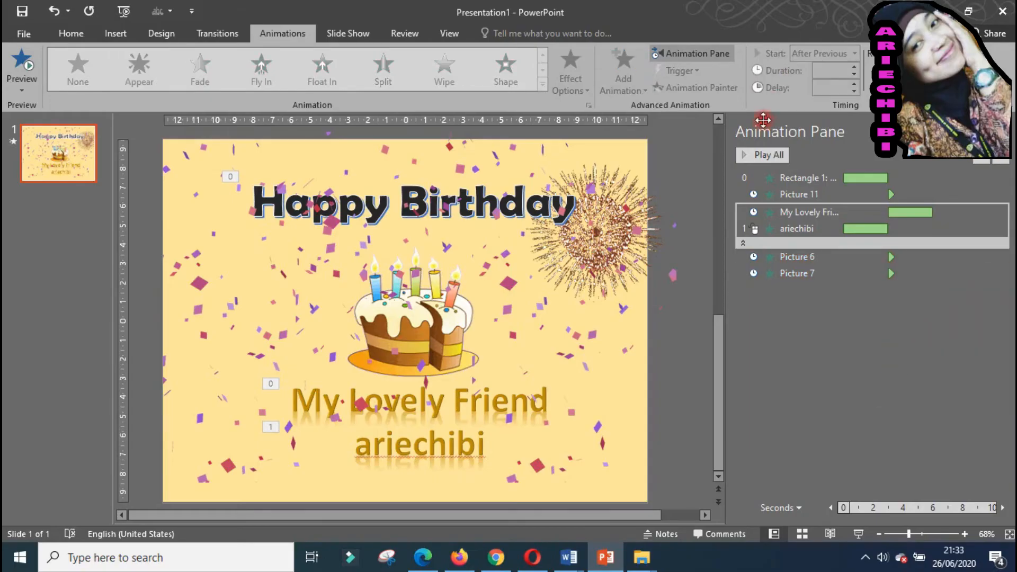
{"action": "left_click", "coordinate": [755, 154]}
Delay the left confetti GIF's (Picture 6) Appear animation by 3 seconds and preview the sequence from it.
{"action": "left_click", "coordinate": [893, 254]}
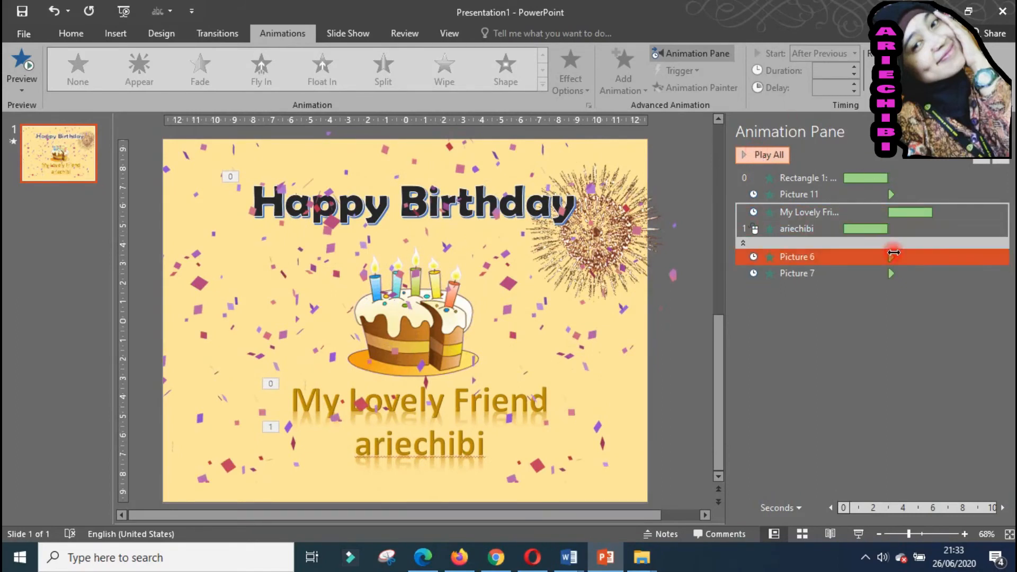
{"action": "left_click_drag", "start_coordinate": [893, 258], "coordinate": [938, 259]}
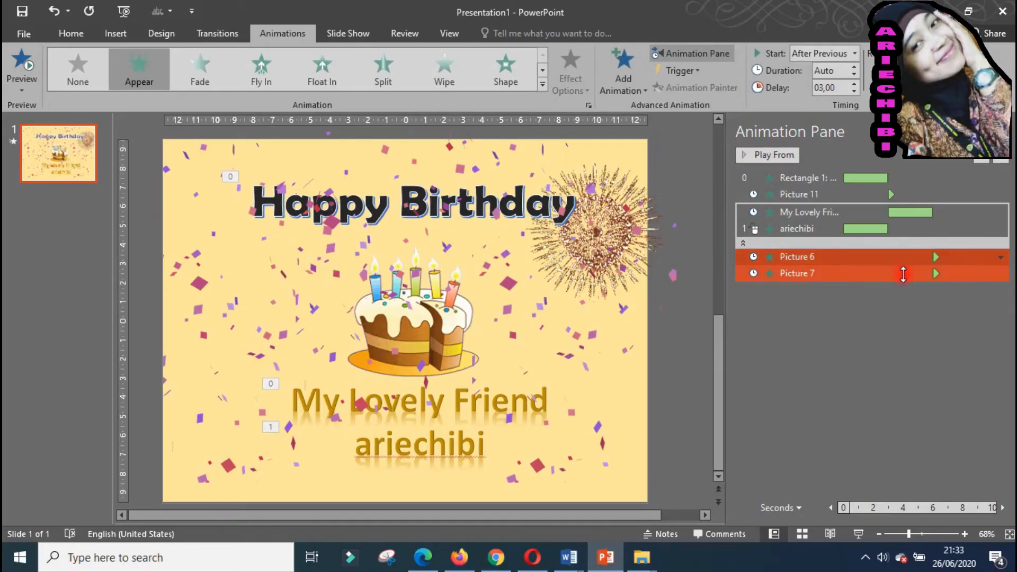
{"action": "left_click", "coordinate": [758, 155]}
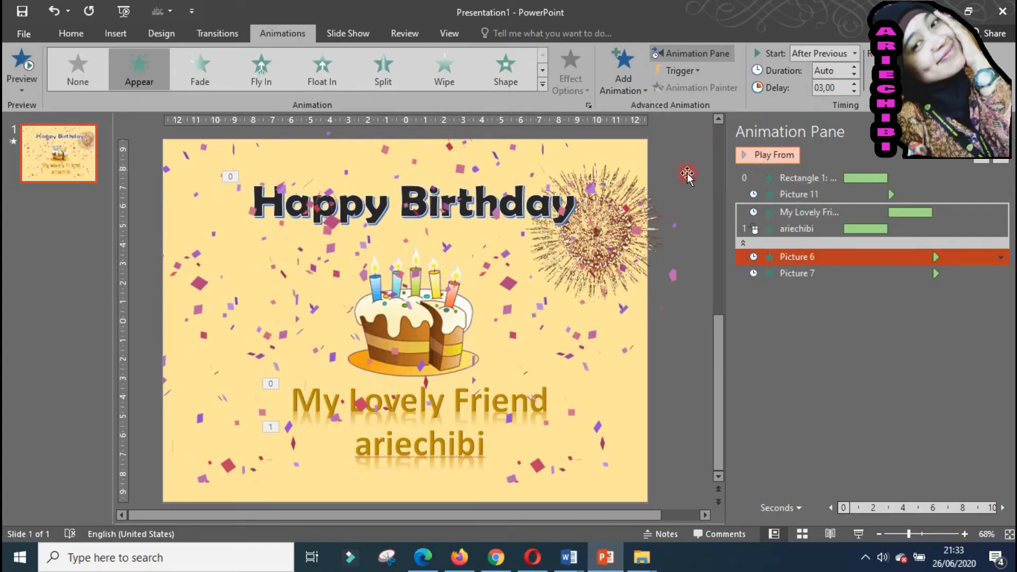
{"action": "left_click", "coordinate": [941, 275], "text": "shift"}
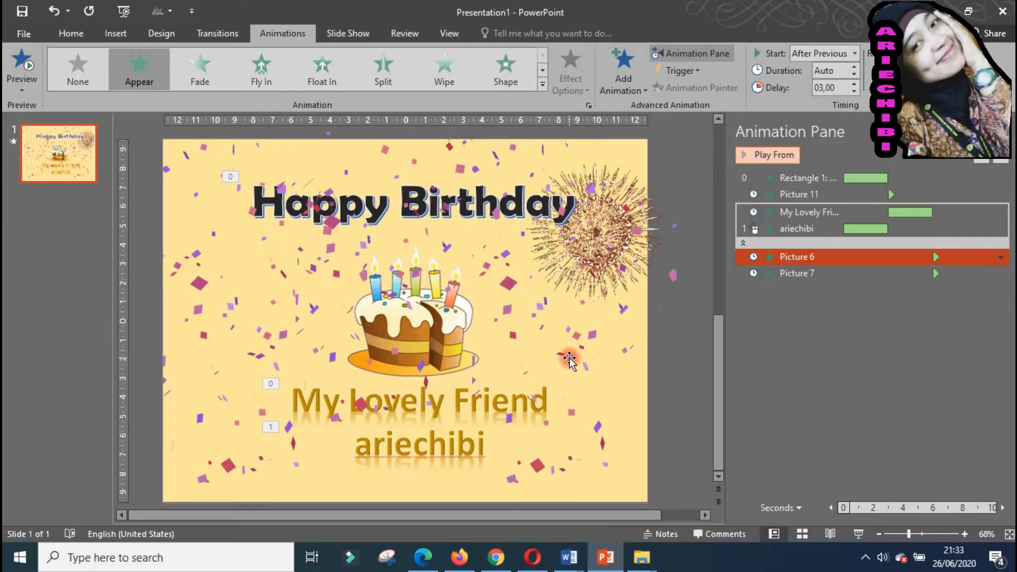
Insert the y2mate.com birthday music file from the "ulang tahun" folder as audio on the slide.
{"action": "left_click", "coordinate": [115, 33]}
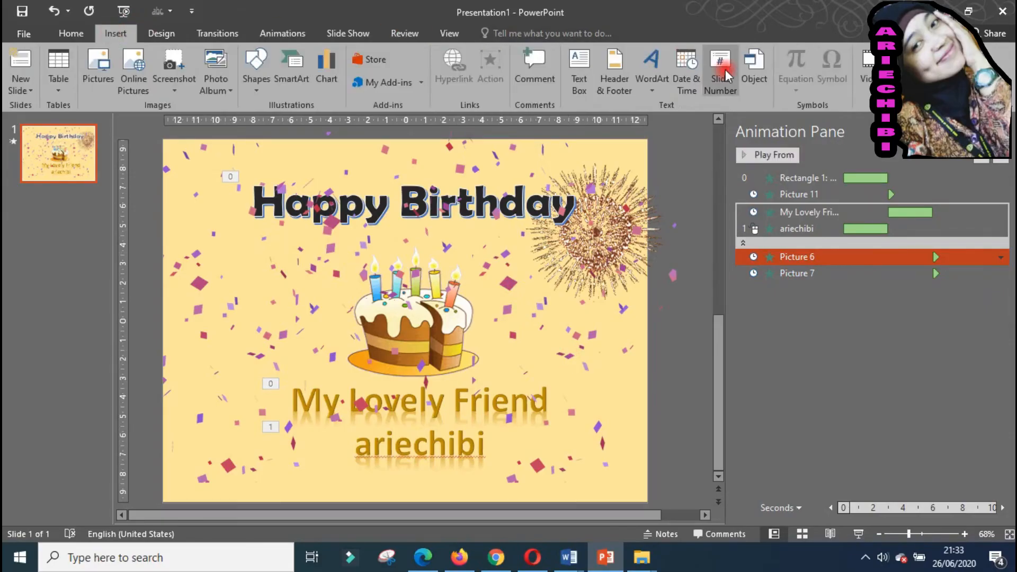
{"action": "left_click", "coordinate": [1005, 131]}
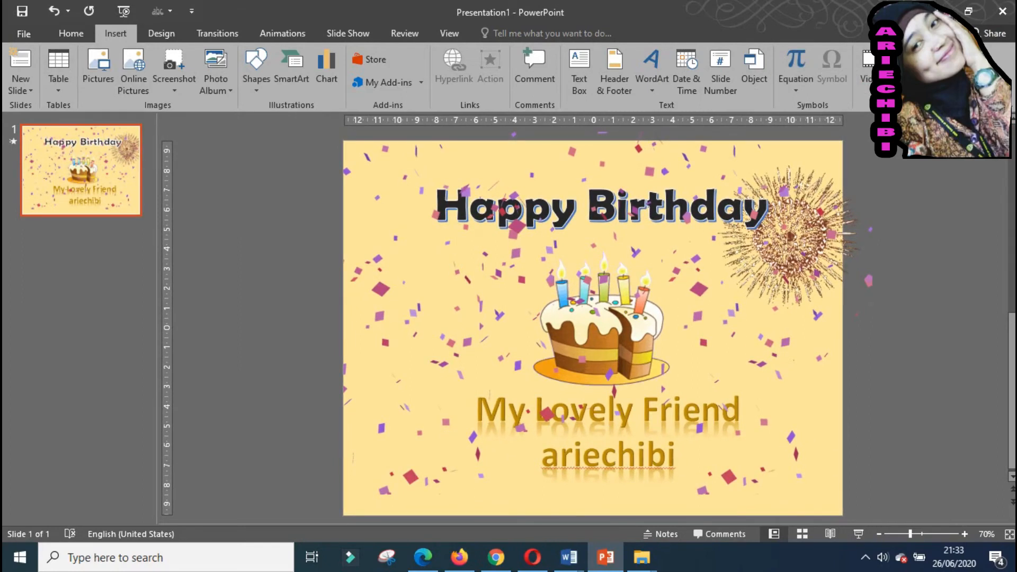
{"action": "left_click", "coordinate": [924, 108]}
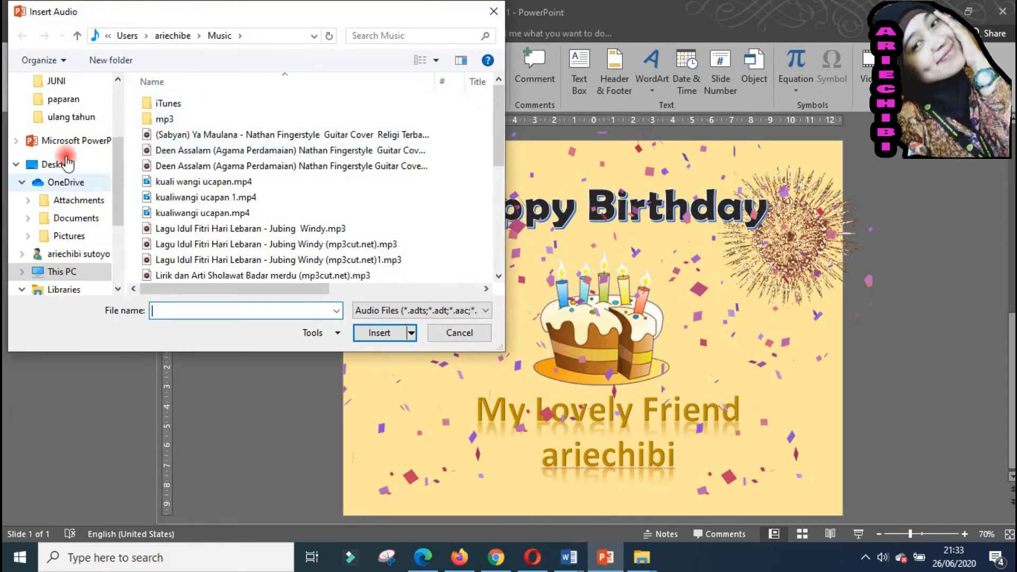
{"action": "left_click", "coordinate": [69, 117]}
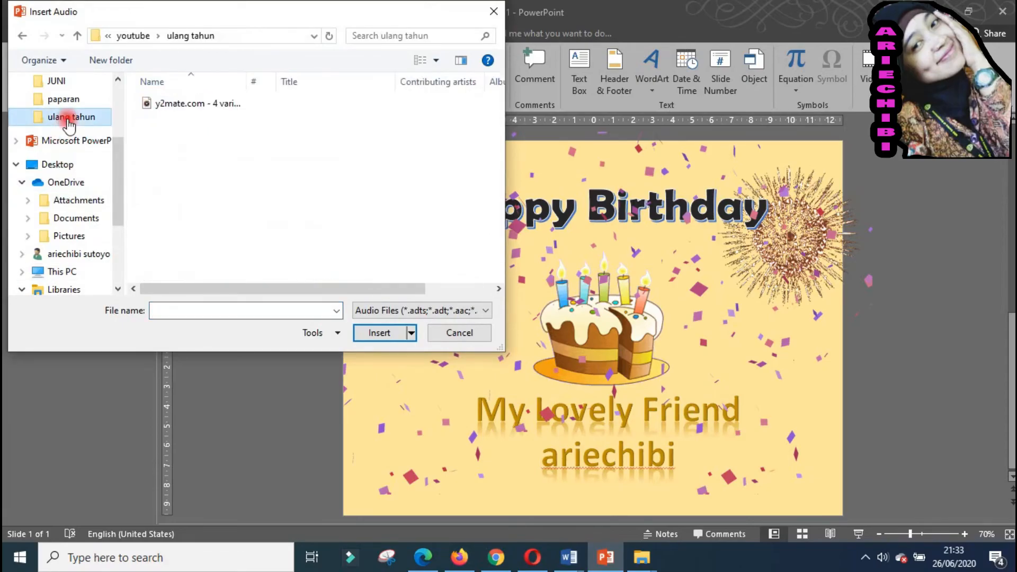
{"action": "left_click", "coordinate": [196, 106]}
{"action": "double_click", "coordinate": [194, 105]}
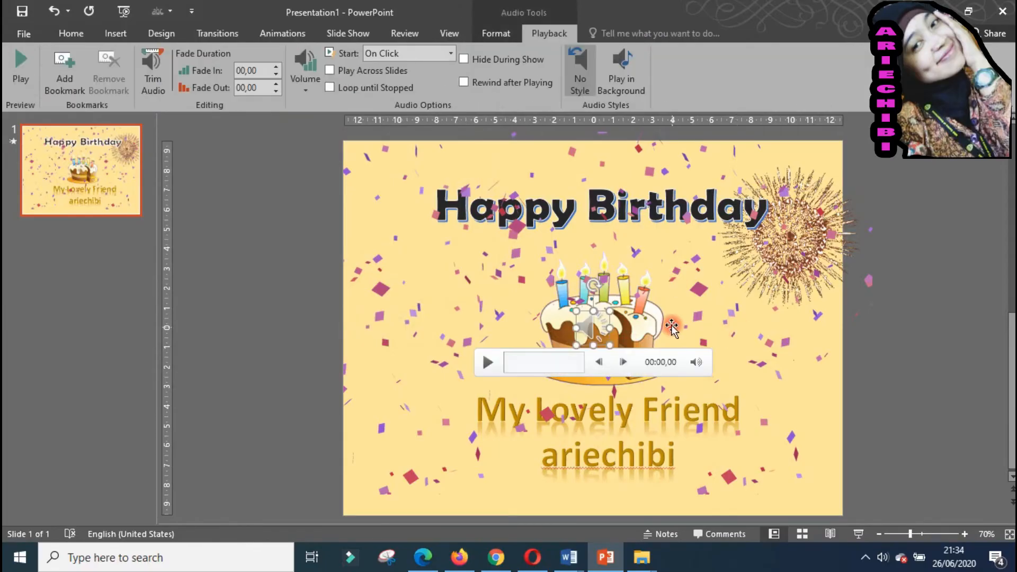
Move the audio icon off the slide into the empty area to its left.
{"action": "left_click_drag", "start_coordinate": [587, 325], "coordinate": [237, 258]}
{"action": "left_click", "coordinate": [943, 274]}
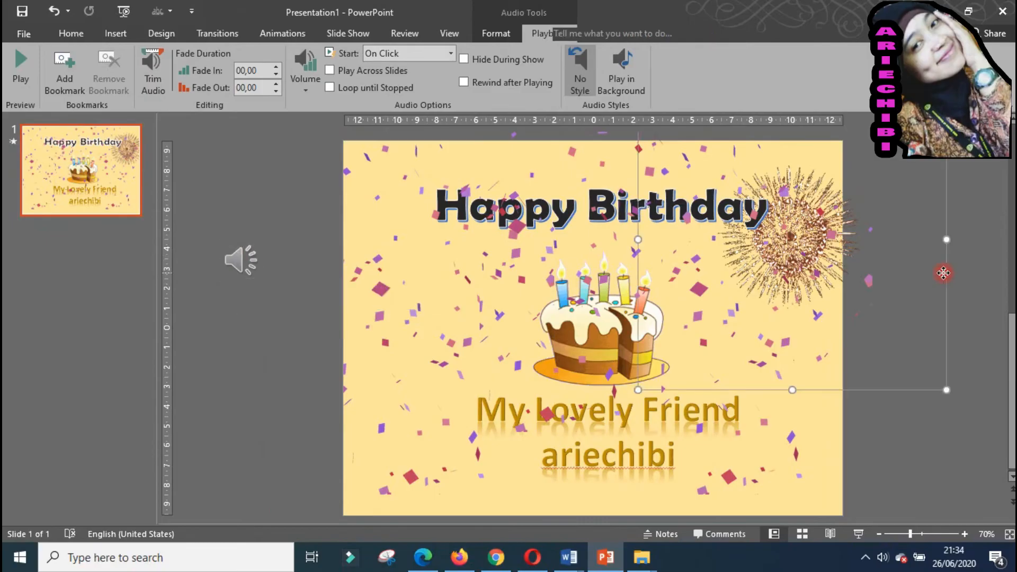
{"action": "left_click", "coordinate": [959, 473]}
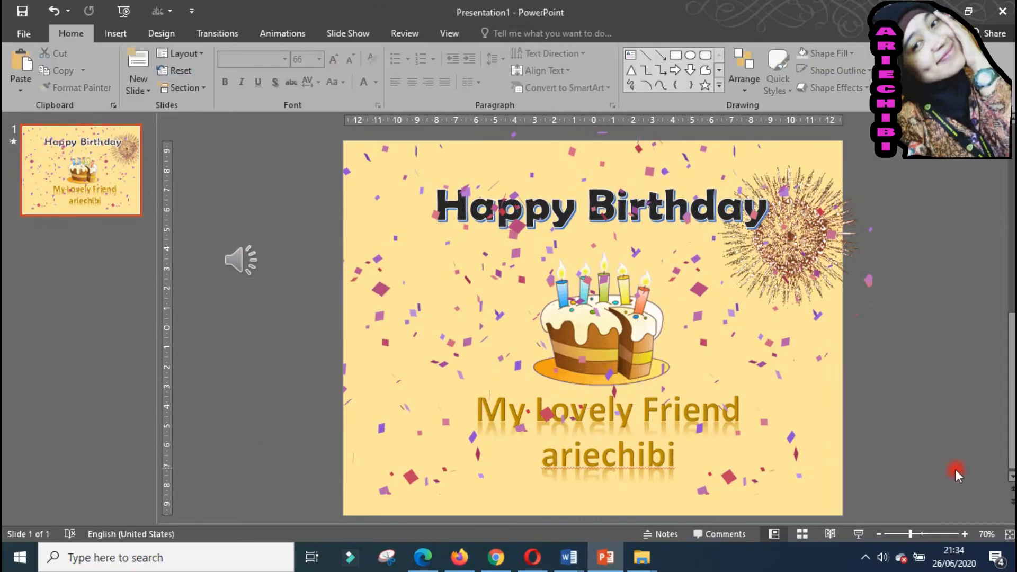
Preview the slide show, playing the birthday music at system volume 40, and stop both to return to editing.
{"action": "left_click", "coordinate": [859, 534]}
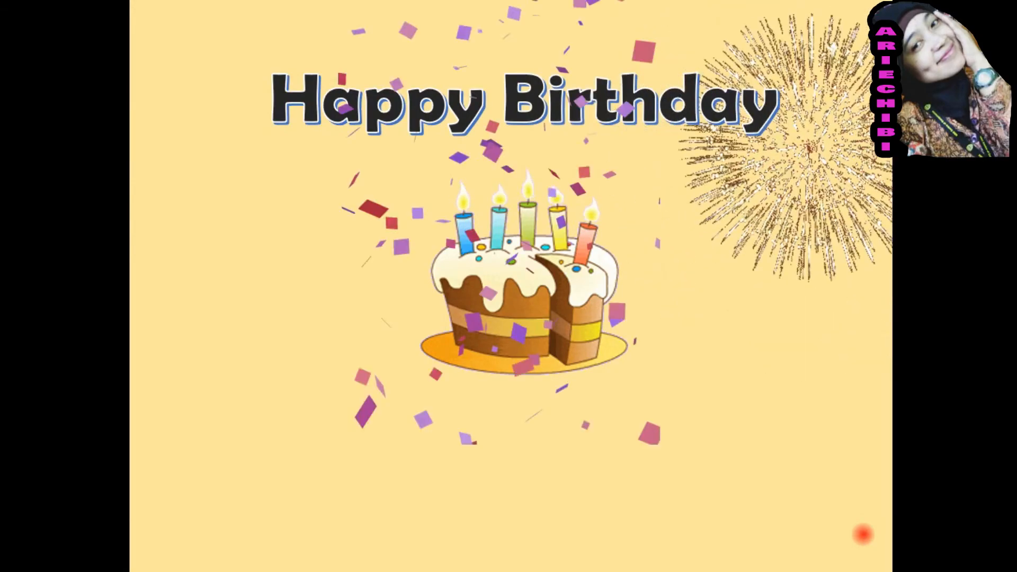
{"action": "key", "text": "XF86AudioRaiseVolume"}
{"action": "key", "text": "XF86AudioRaiseVolume"}
{"action": "key", "text": "XF86AudioRaiseVolume"}
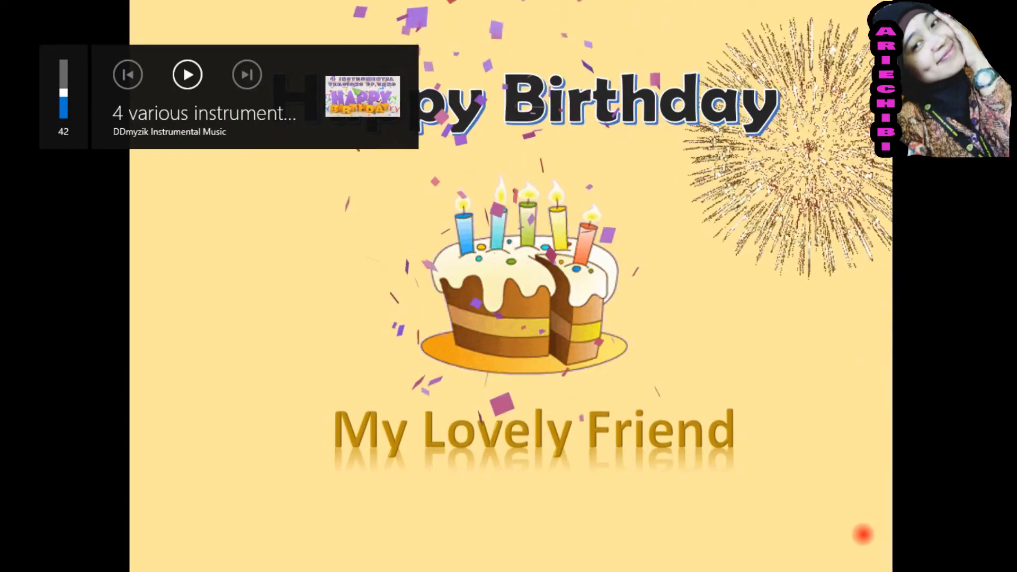
{"action": "key", "text": "XF86AudioLowerVolume"}
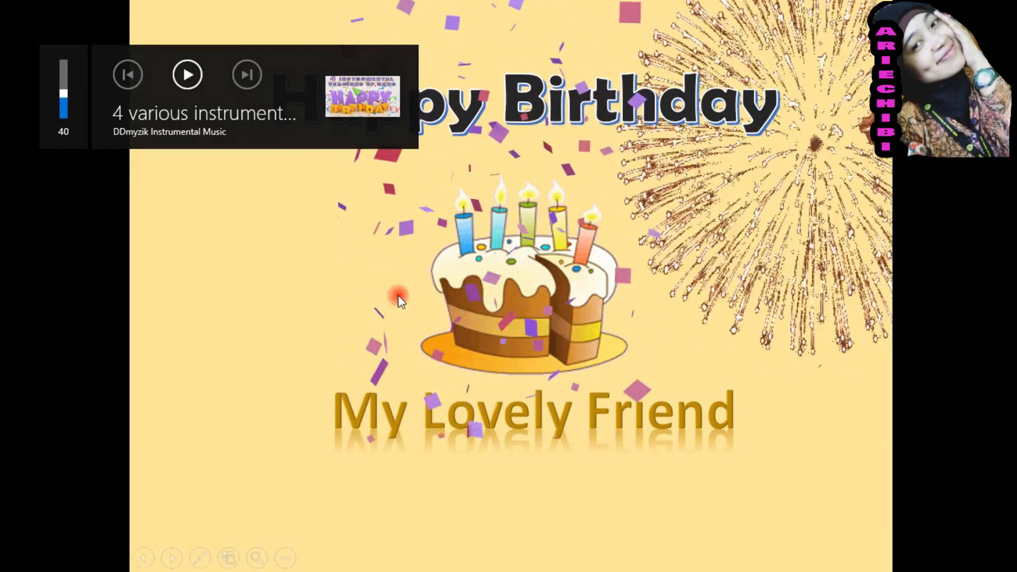
{"action": "left_click", "coordinate": [187, 78]}
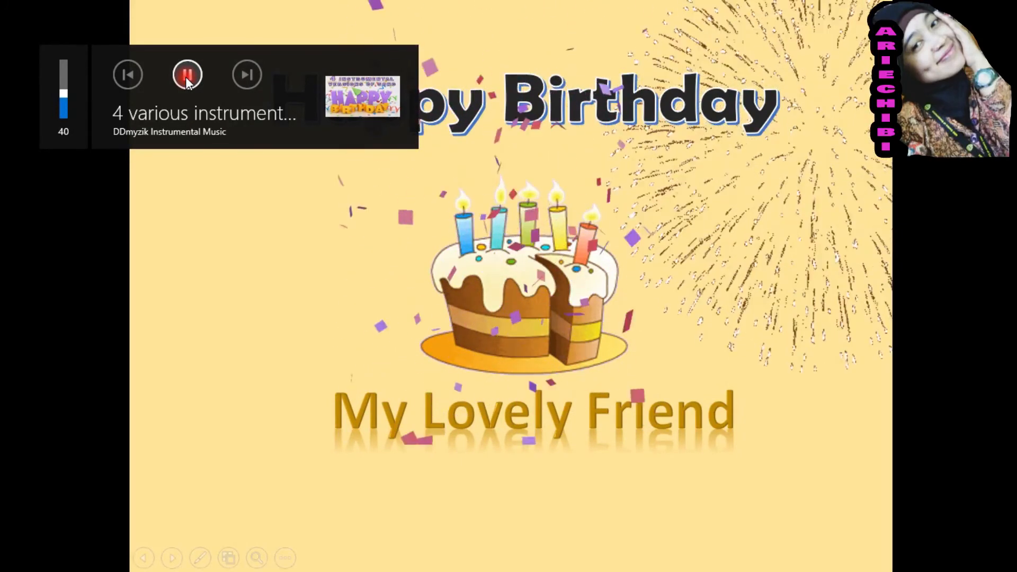
{"action": "key", "text": "Escape"}
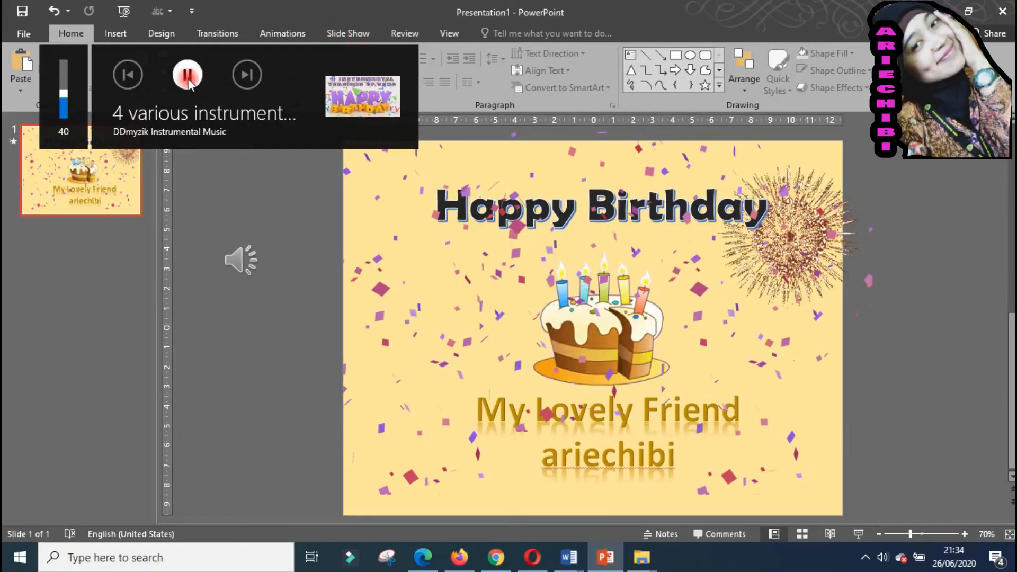
{"action": "left_click", "coordinate": [188, 77]}
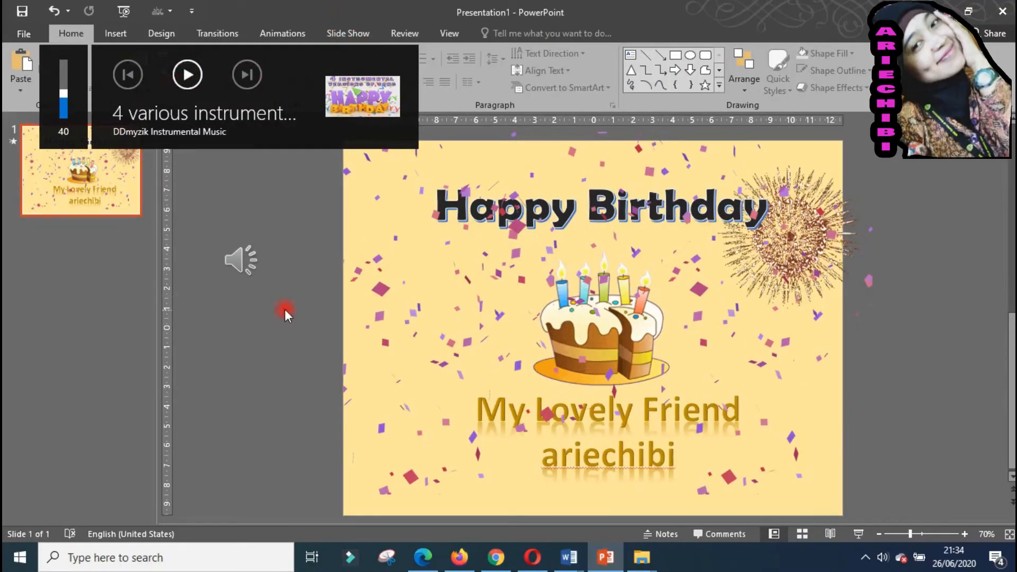
Make the birthday music play in the background and check it briefly in the slide show.
{"action": "left_click", "coordinate": [241, 260]}
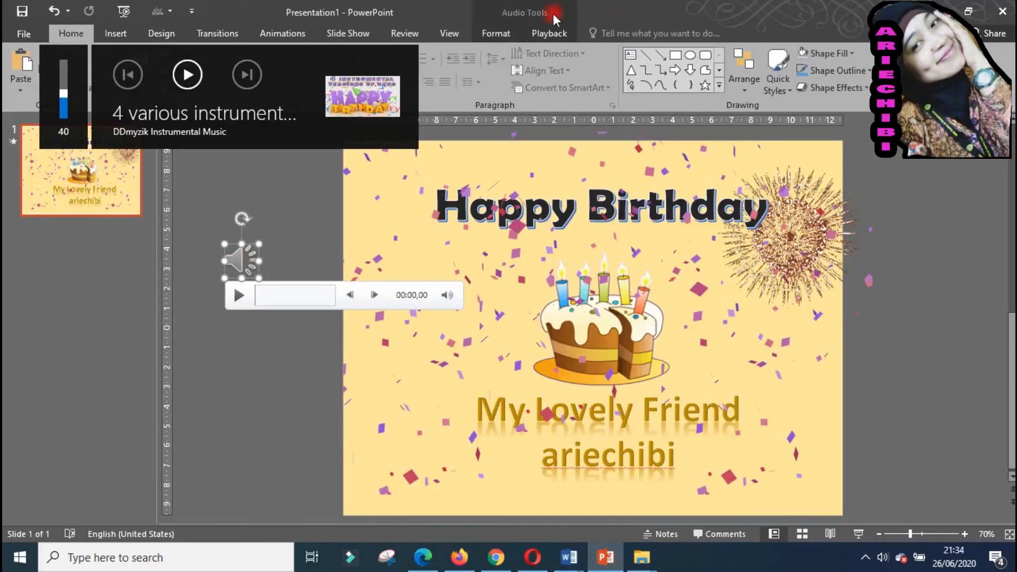
{"action": "left_click", "coordinate": [549, 38]}
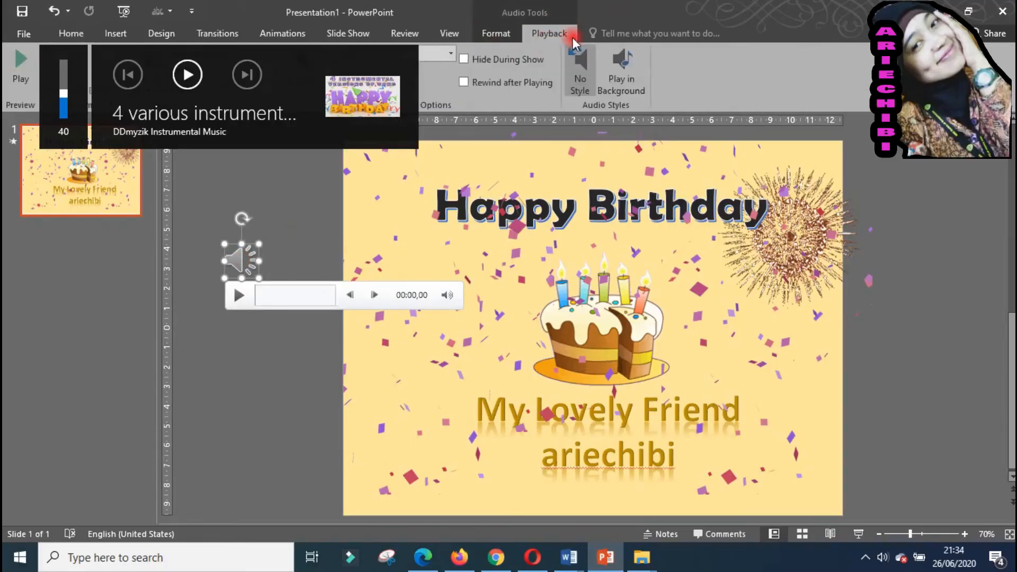
{"action": "left_click", "coordinate": [642, 89]}
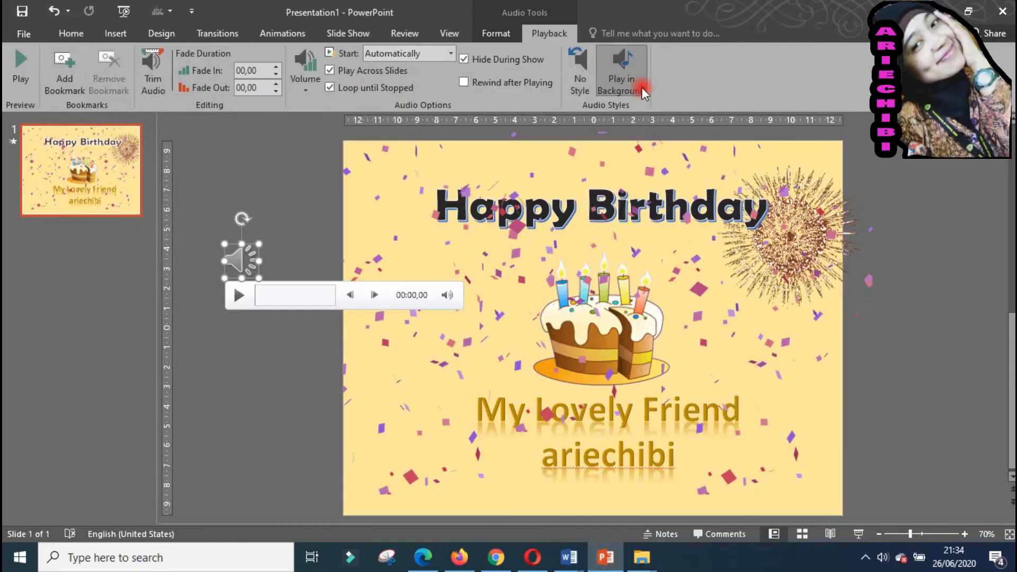
{"action": "left_click", "coordinate": [857, 528]}
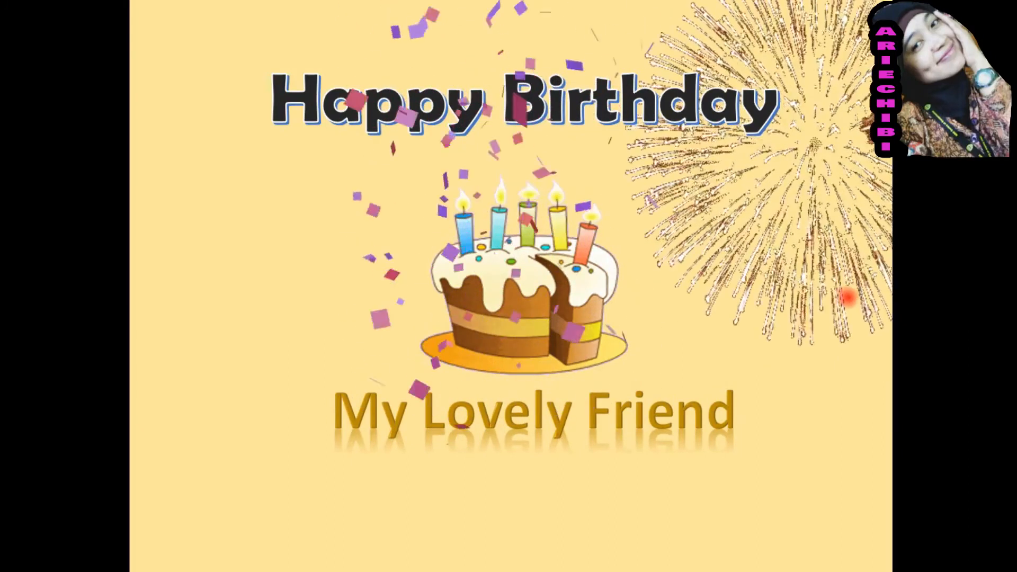
{"action": "key", "text": "Escape"}
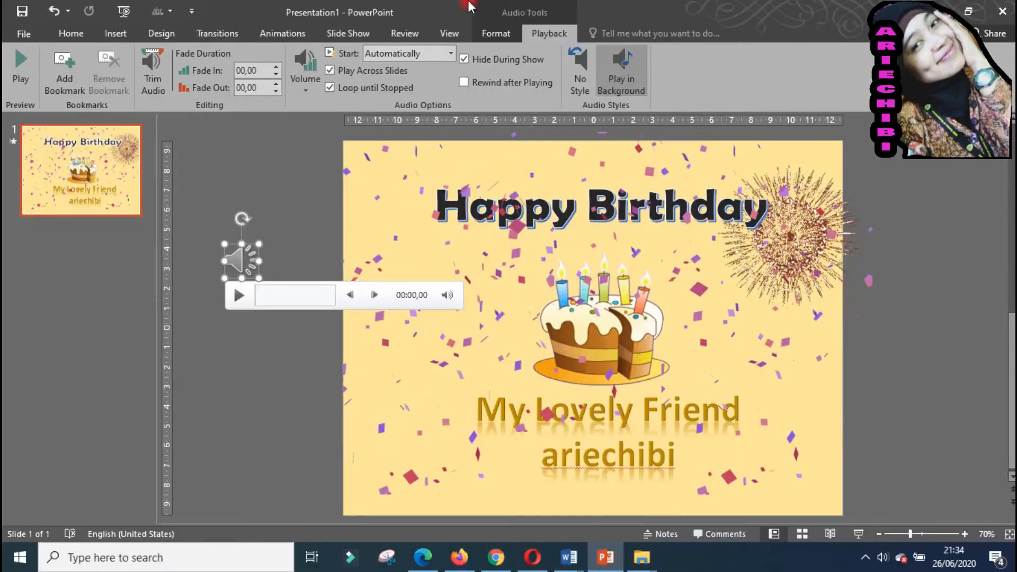
Delay the Fly In animation of the caption's second line (the name) by 6 seconds on the animation timeline.
{"action": "left_click", "coordinate": [284, 34]}
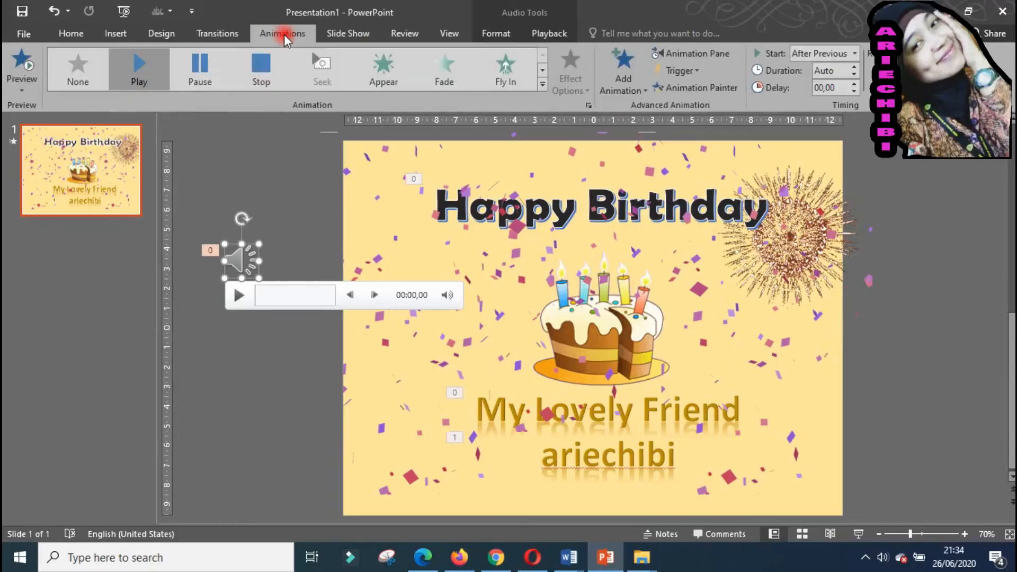
{"action": "left_click", "coordinate": [704, 59]}
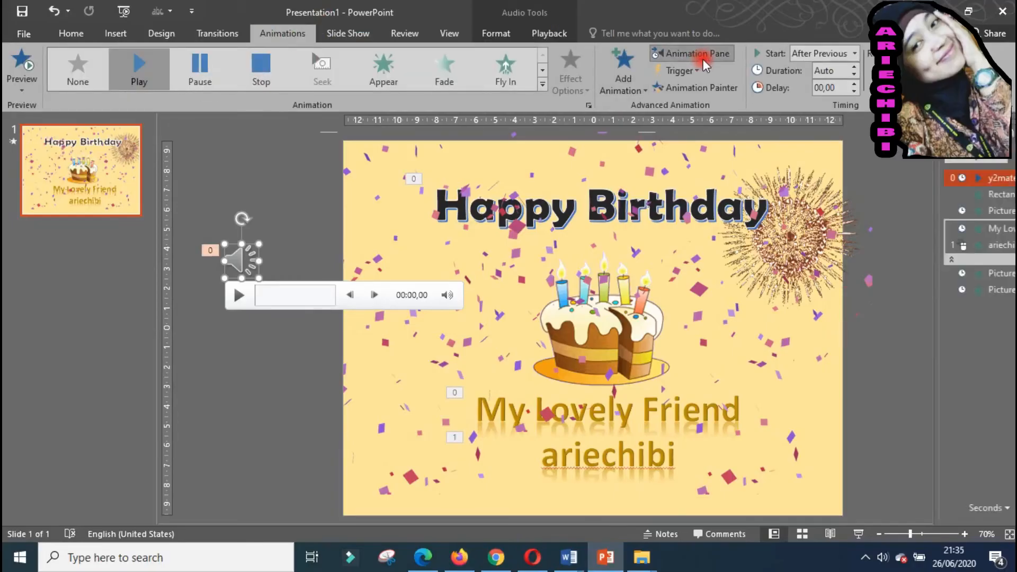
{"action": "left_click", "coordinate": [865, 248]}
{"action": "left_click_drag", "start_coordinate": [865, 247], "coordinate": [955, 237]}
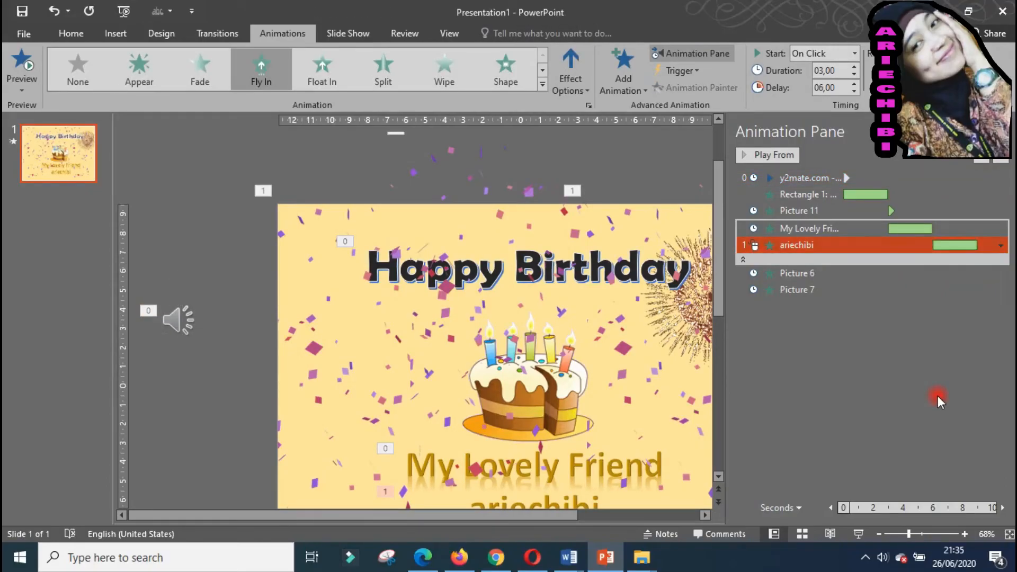
Set the left confetti GIF's (Picture 6) animation delay to 0 seconds and run the slide show.
{"action": "left_click", "coordinate": [856, 277]}
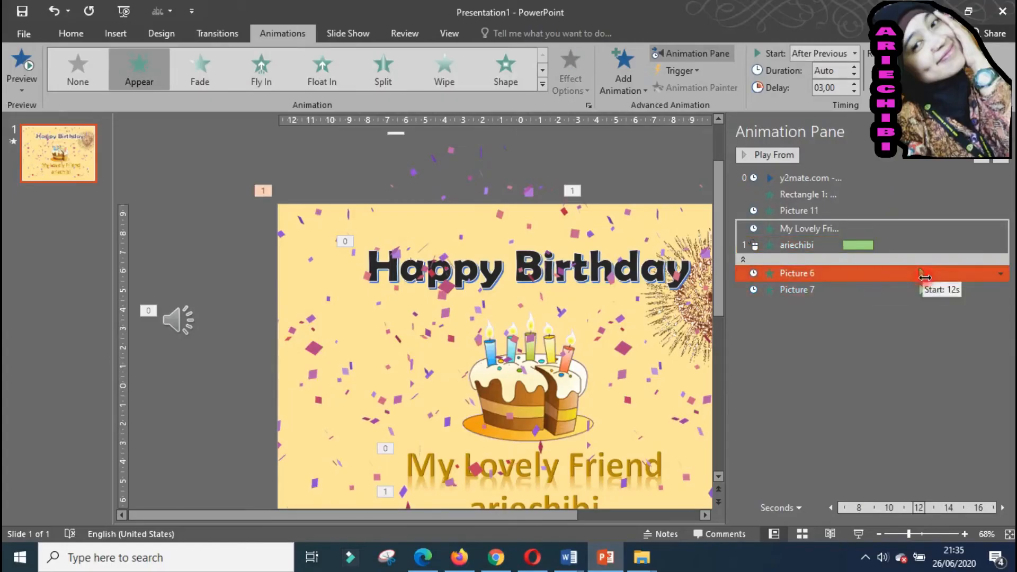
{"action": "left_click_drag", "start_coordinate": [924, 275], "coordinate": [877, 275]}
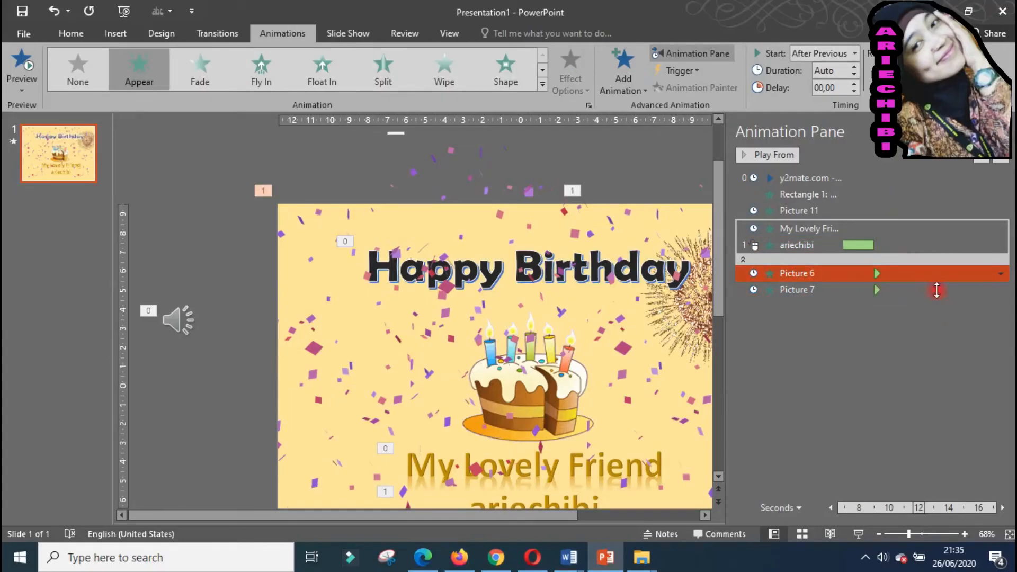
{"action": "left_click", "coordinate": [859, 534]}
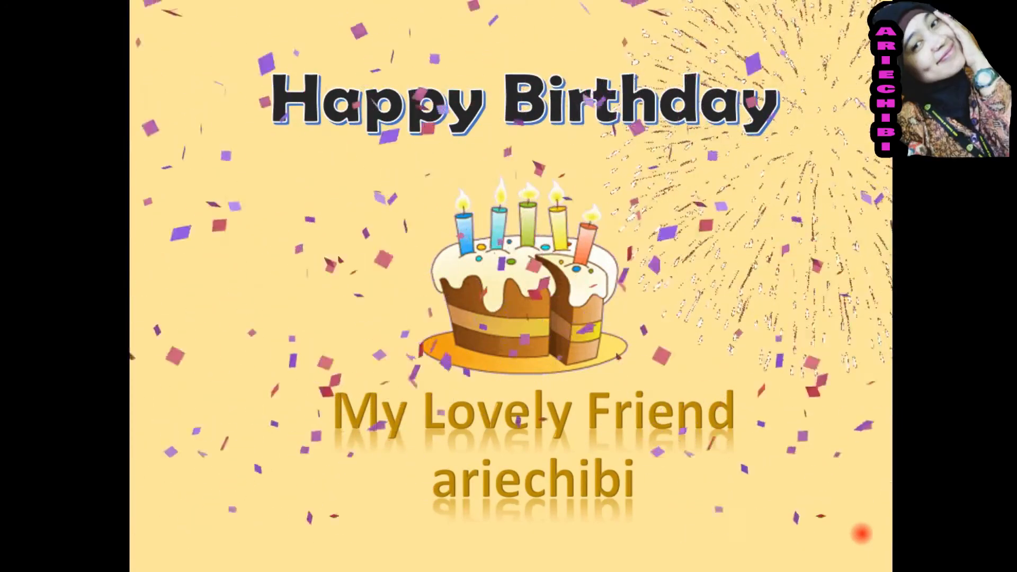
End the slide show and close the Animation Pane.
{"action": "key", "text": "Escape"}
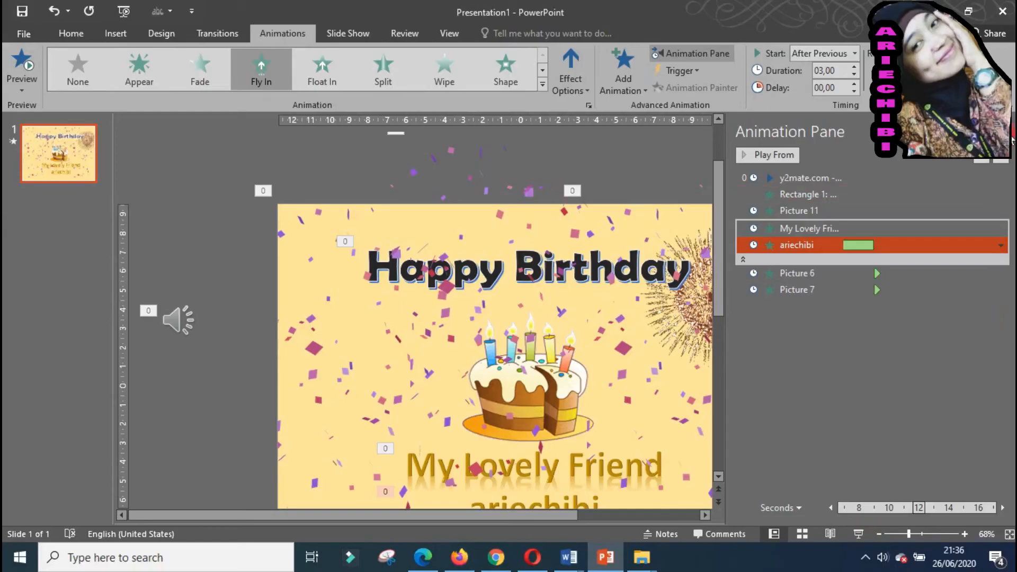
{"action": "left_click", "coordinate": [1010, 137]}
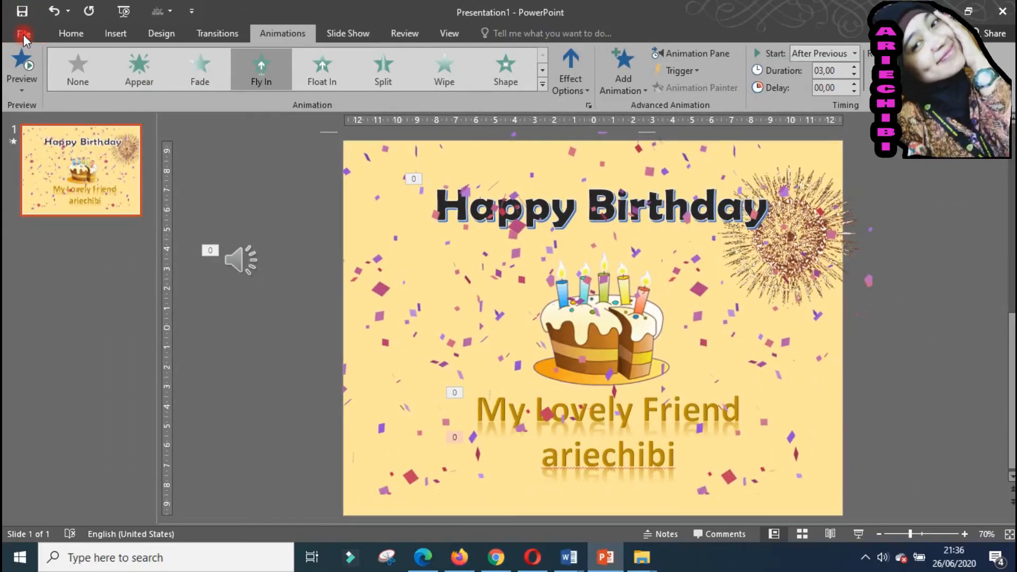
Open the video export options for the presentation and choose Low Quality (640 x 480).
{"action": "left_click", "coordinate": [24, 34]}
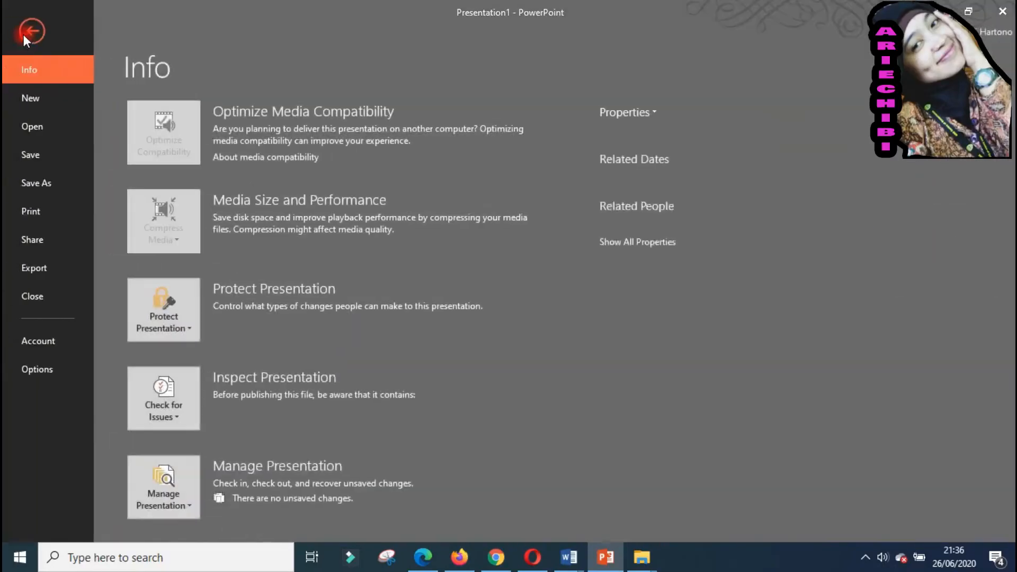
{"action": "left_click", "coordinate": [52, 181]}
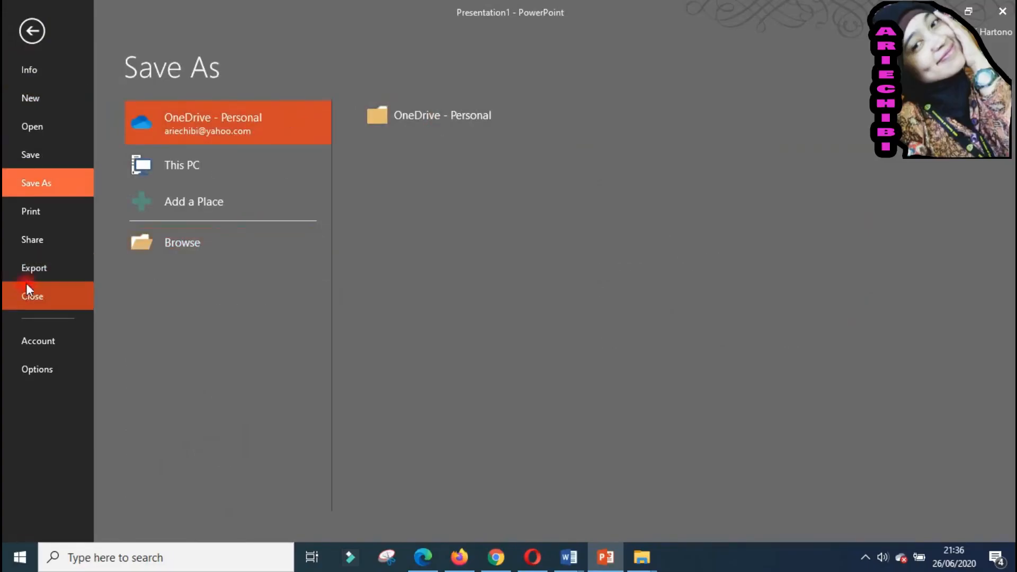
{"action": "left_click", "coordinate": [55, 273]}
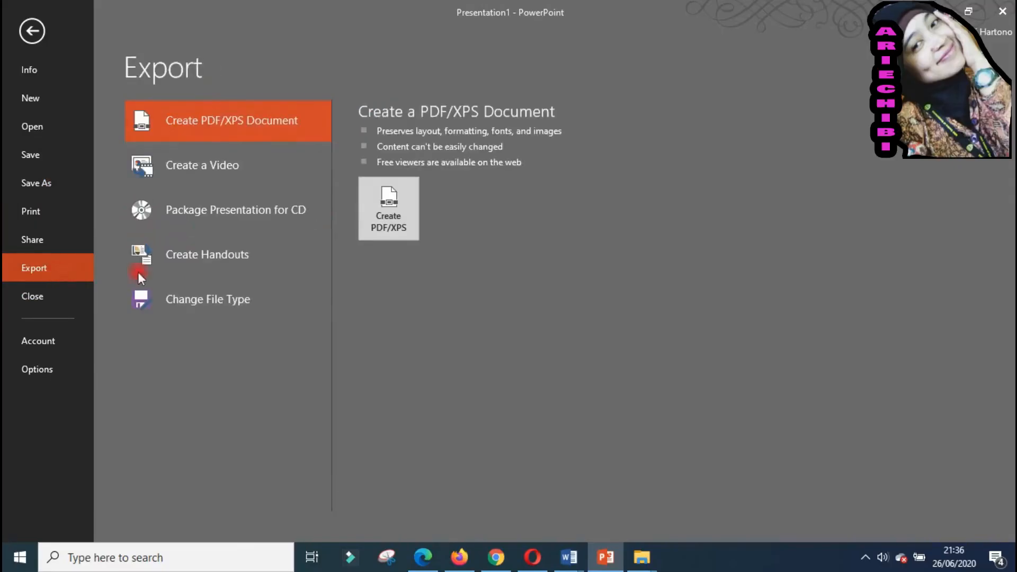
{"action": "left_click", "coordinate": [233, 164]}
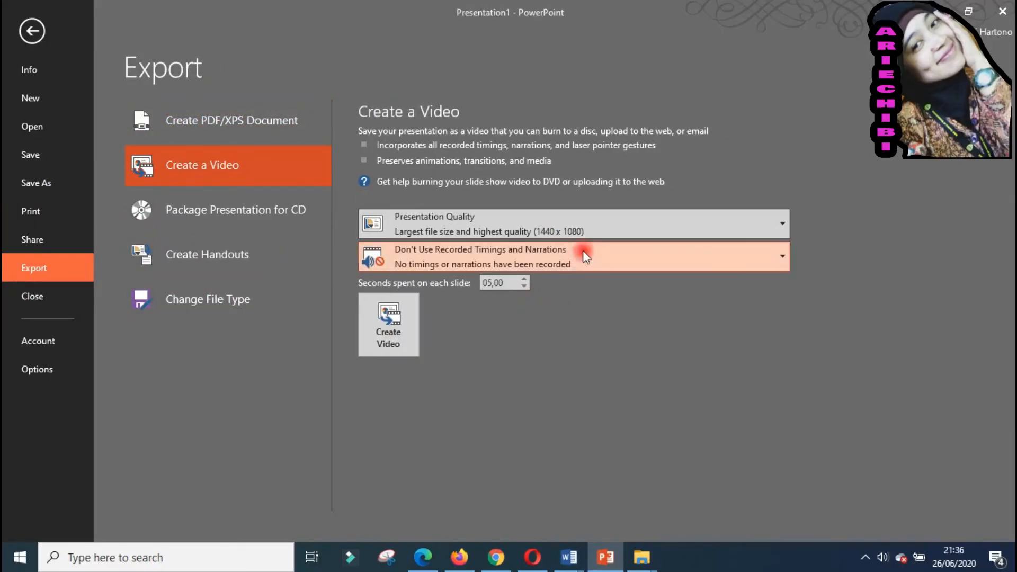
{"action": "left_click", "coordinate": [618, 224]}
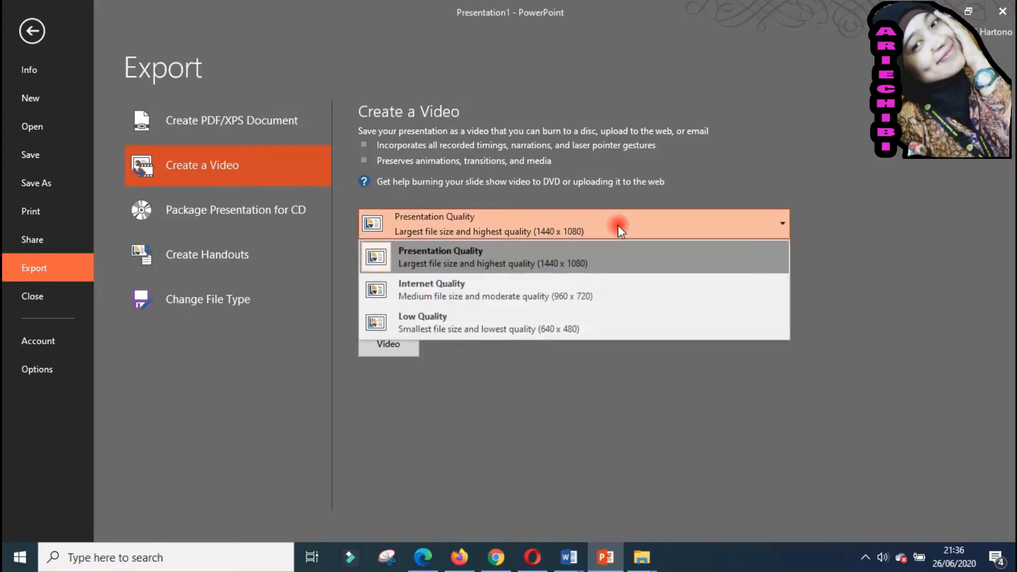
{"action": "left_click", "coordinate": [529, 315]}
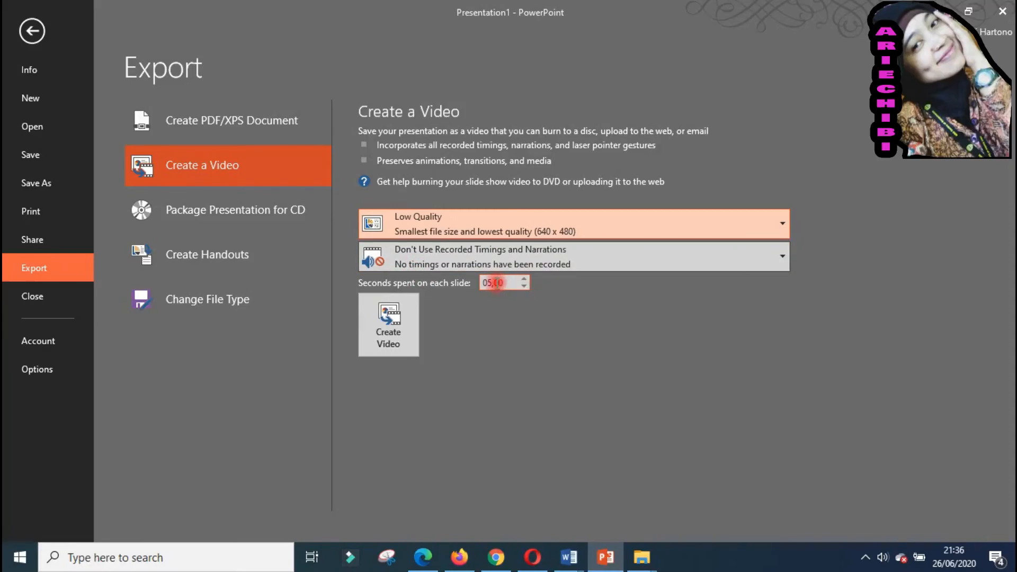
Increase the number of seconds spent on each slide in the video export.
{"action": "left_click", "coordinate": [495, 284]}
{"action": "left_click", "coordinate": [512, 284]}
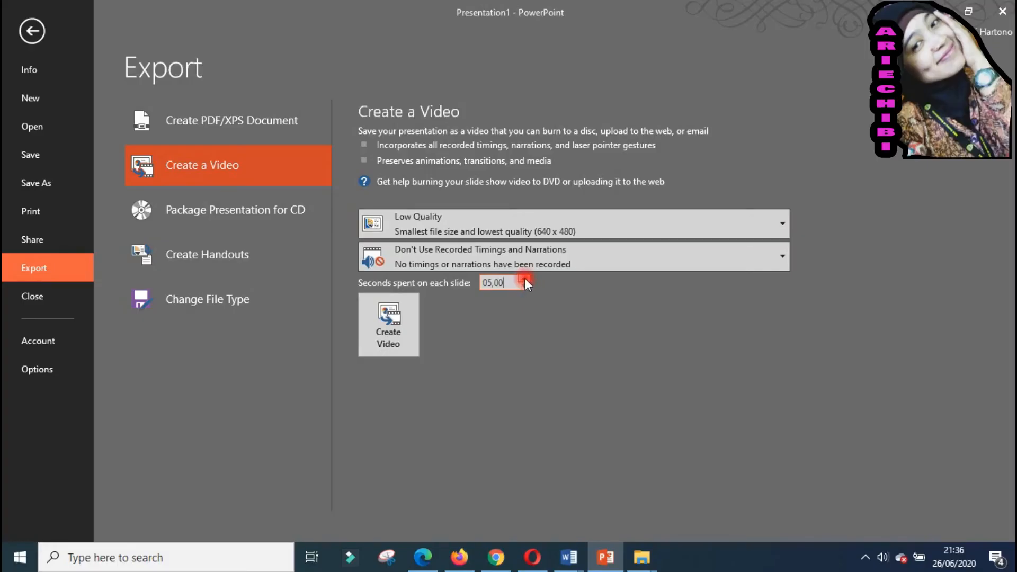
{"action": "left_click", "coordinate": [524, 277]}
{"action": "left_click", "coordinate": [525, 277]}
{"action": "left_click", "coordinate": [525, 278]}
{"action": "left_click", "coordinate": [525, 278]}
{"action": "left_click", "coordinate": [524, 278]}
Create the video and save it as an MPEG-4 file named ulang tahun in the ulang tahun folder.
{"action": "left_click", "coordinate": [383, 339]}
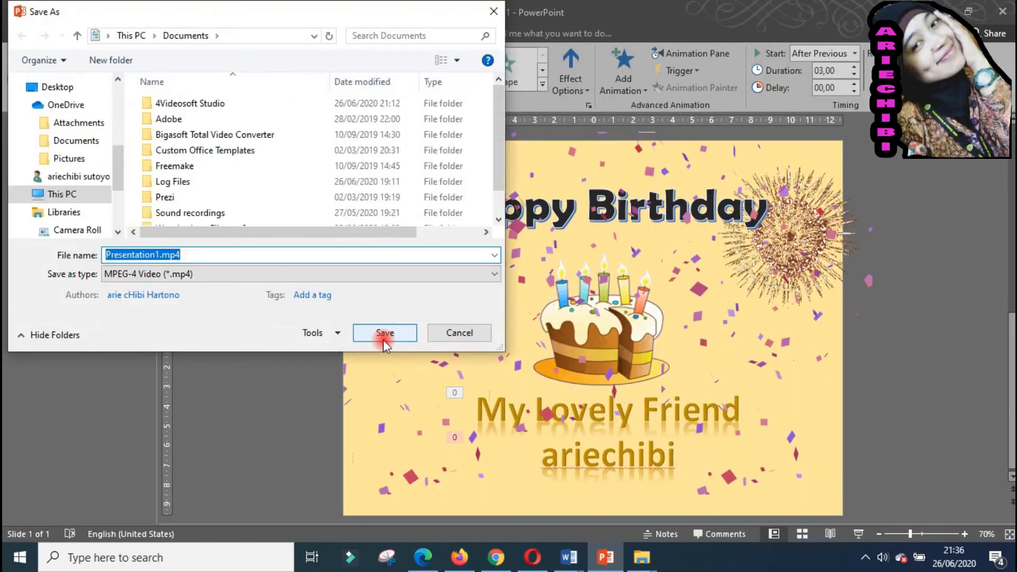
{"action": "scroll", "coordinate": [80, 148], "scroll_direction": "up", "scroll_amount": 1}
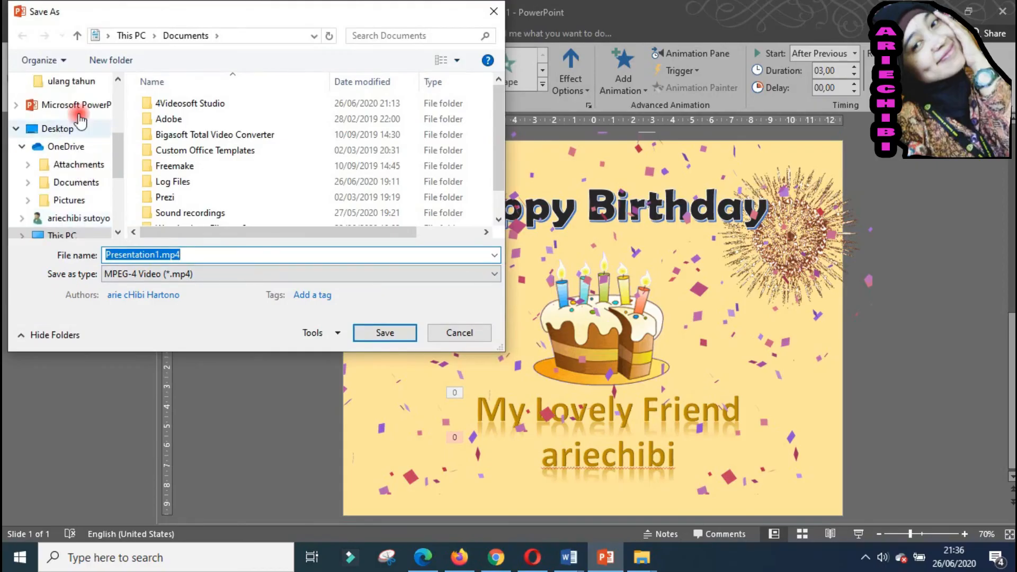
{"action": "left_click", "coordinate": [73, 85]}
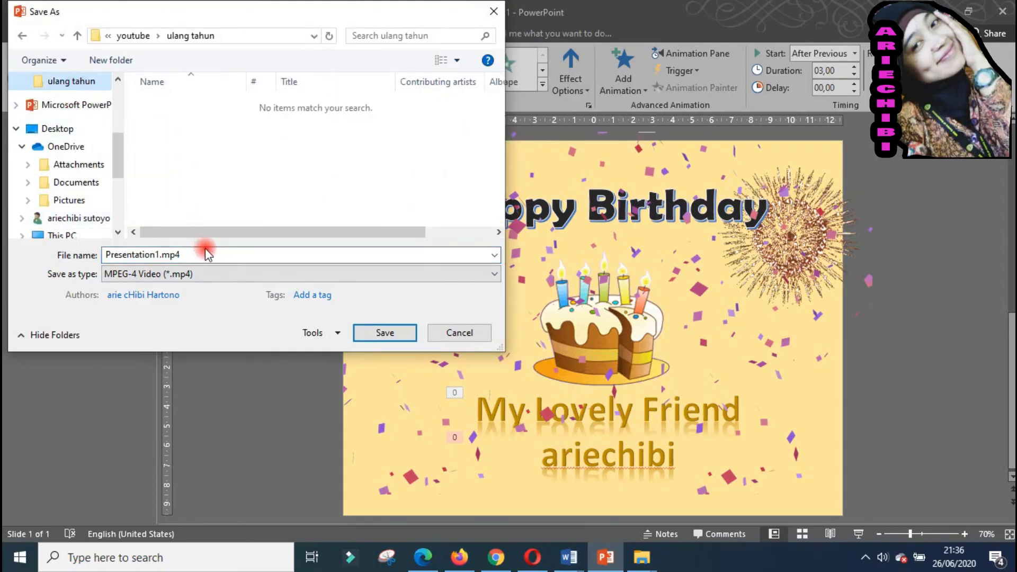
{"action": "type", "text": "ulang tahun"}
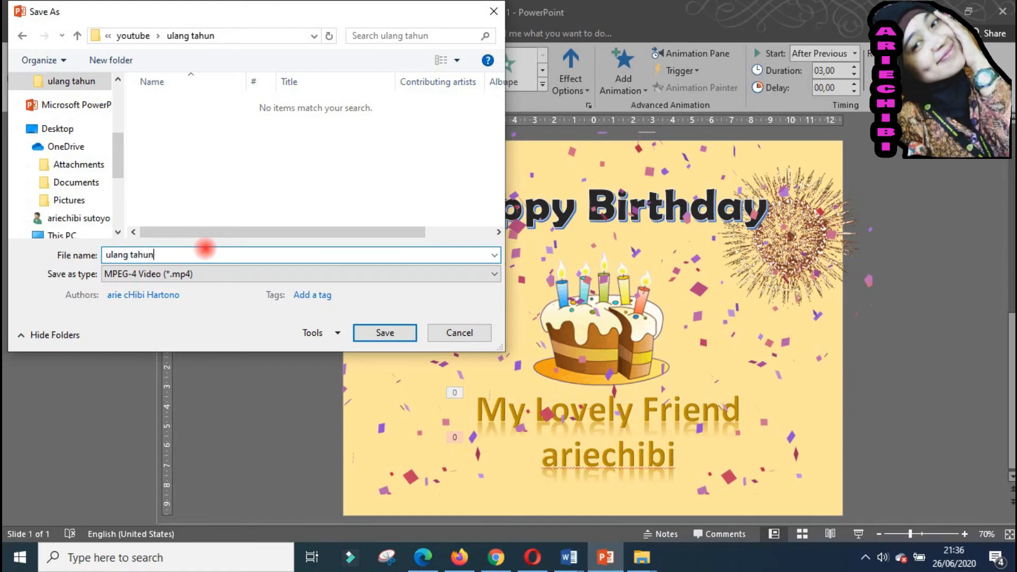
{"action": "key", "text": "Return"}
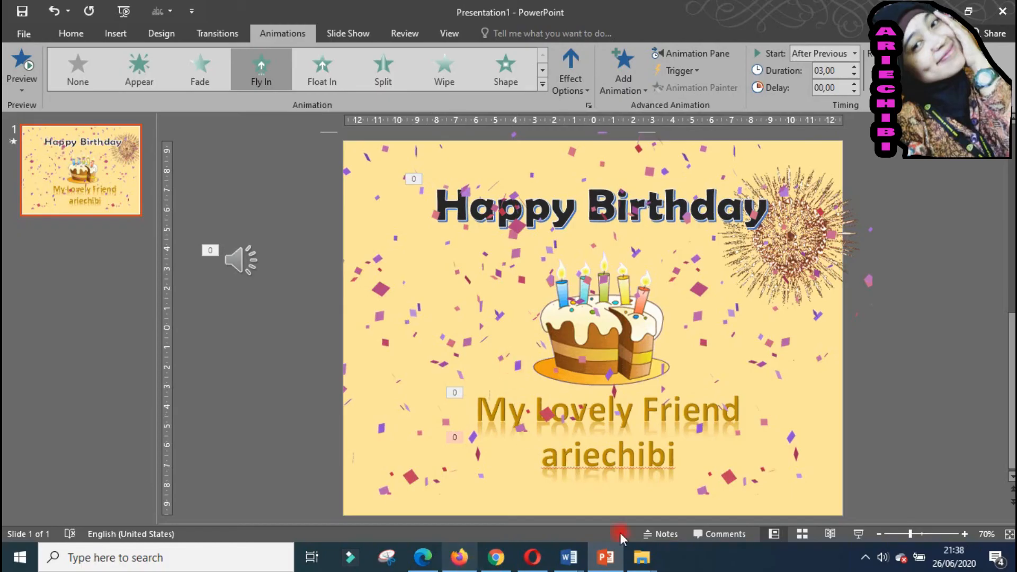
Switch to the ulang tahun folder in File Explorer and locate the exported ulang tahun.mp4.
{"action": "left_click", "coordinate": [641, 558]}
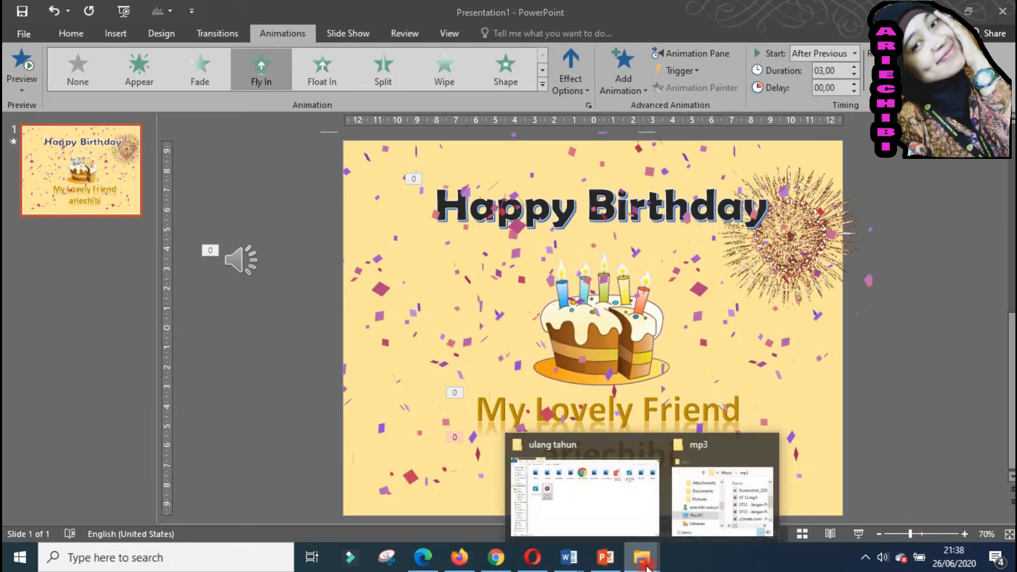
{"action": "mouse_move", "coordinate": [603, 506]}
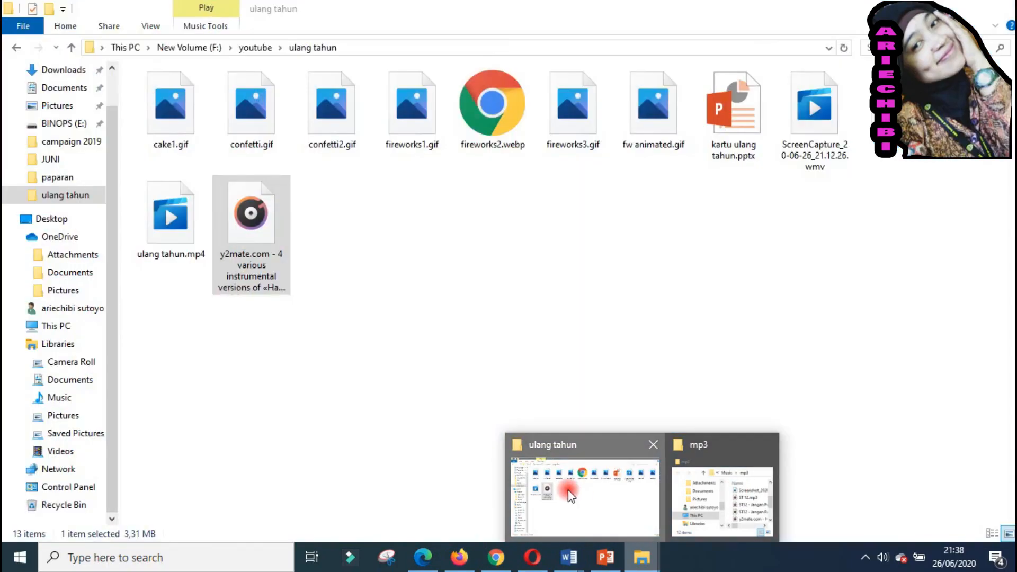
{"action": "left_click", "coordinate": [568, 492]}
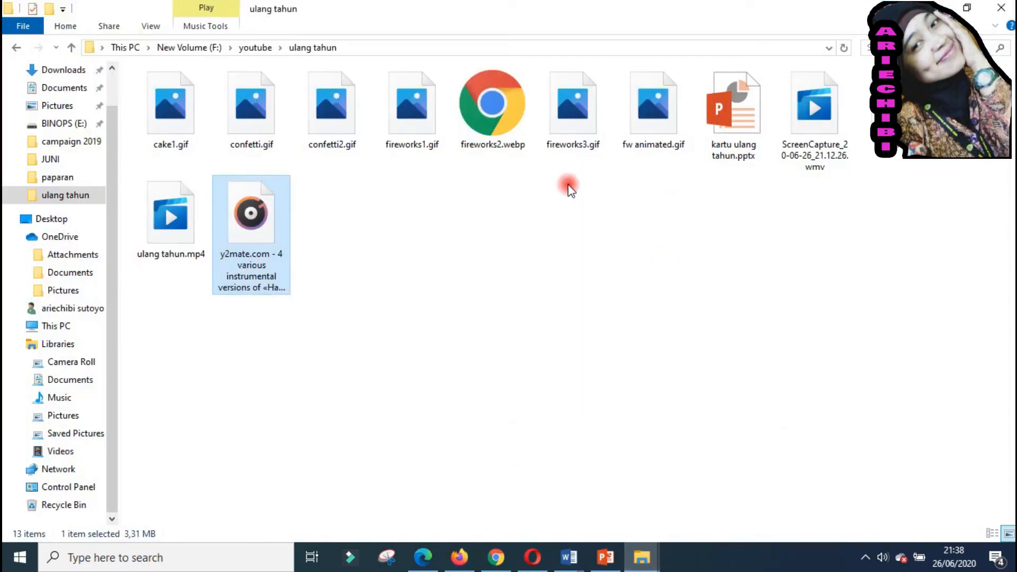
{"action": "left_click", "coordinate": [195, 227]}
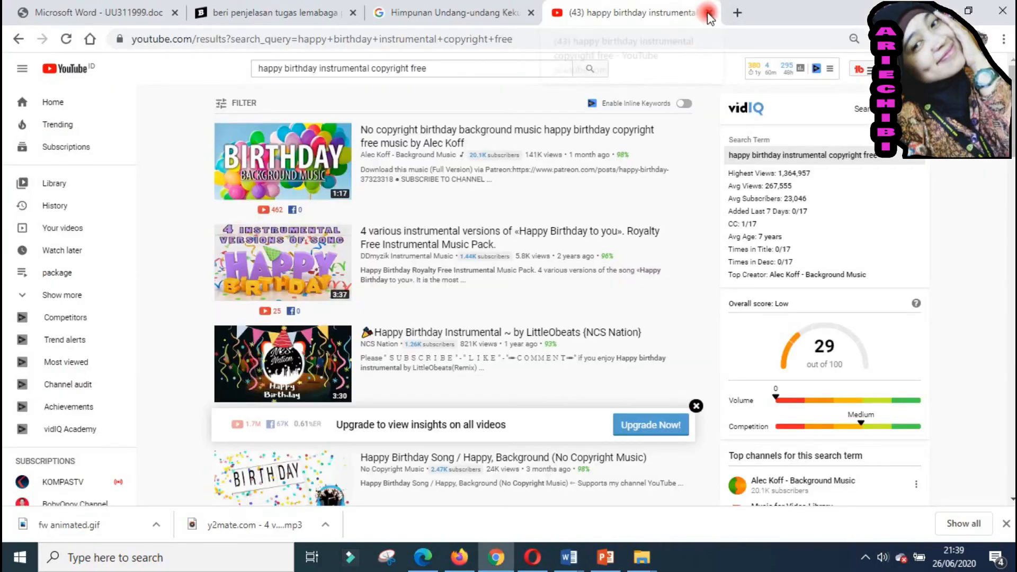
In Chrome, close the YouTube results page and search Google in a new tab for "compress video online".
{"action": "left_click", "coordinate": [708, 12]}
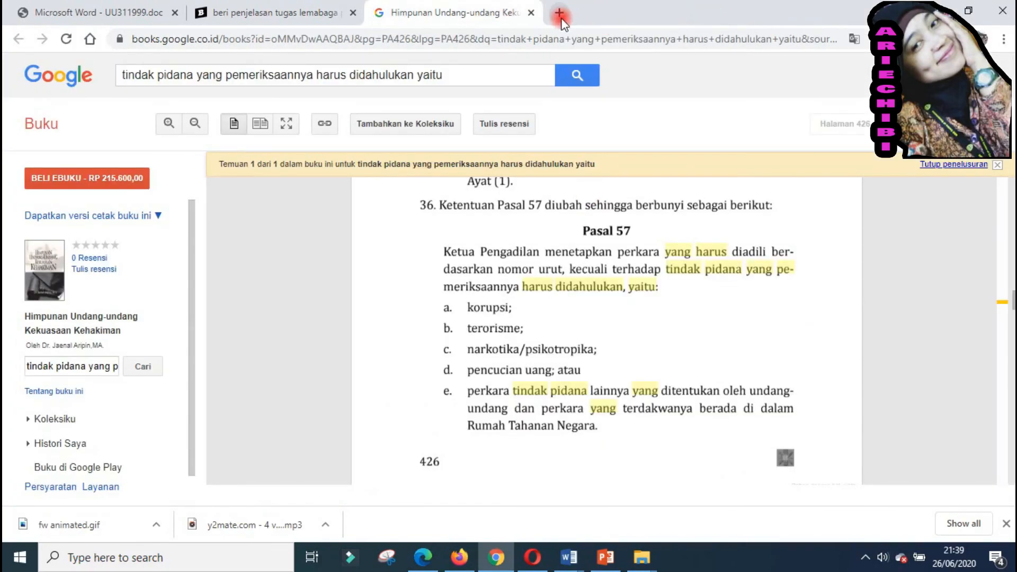
{"action": "left_click", "coordinate": [560, 14]}
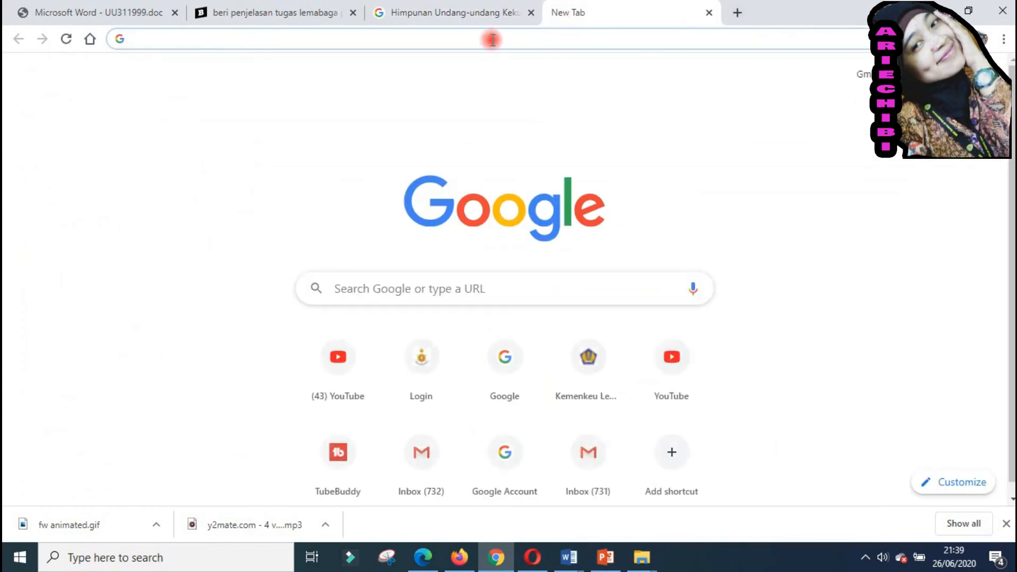
{"action": "left_click", "coordinate": [443, 288]}
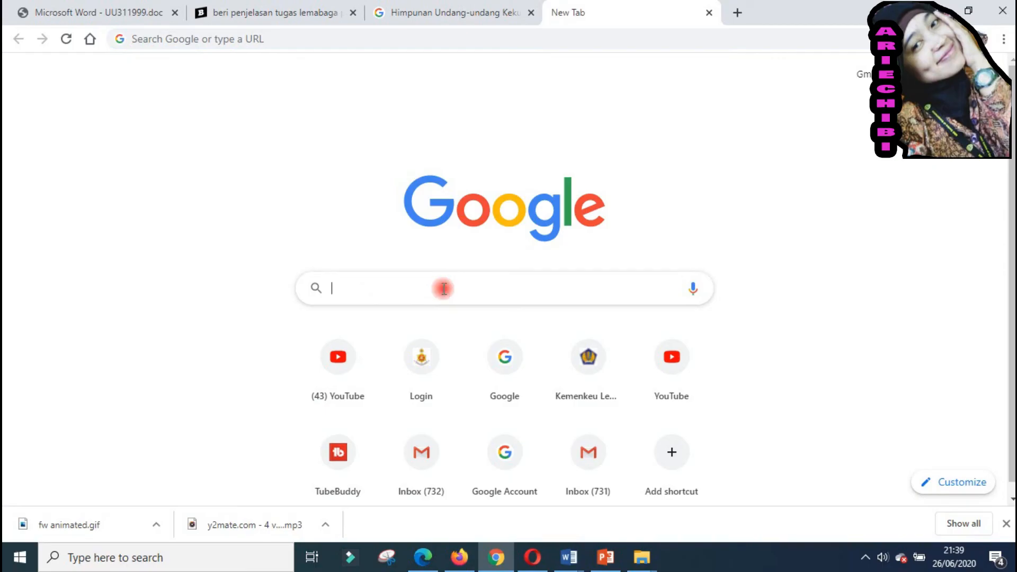
{"action": "type", "text": "compres"}
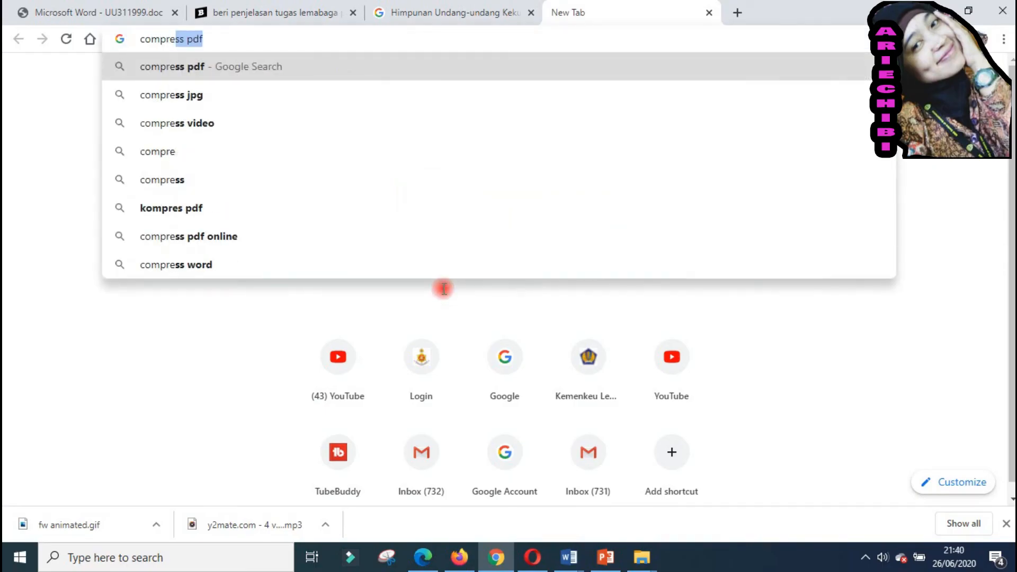
{"action": "key", "text": "Down"}
{"action": "key", "text": "Down"}
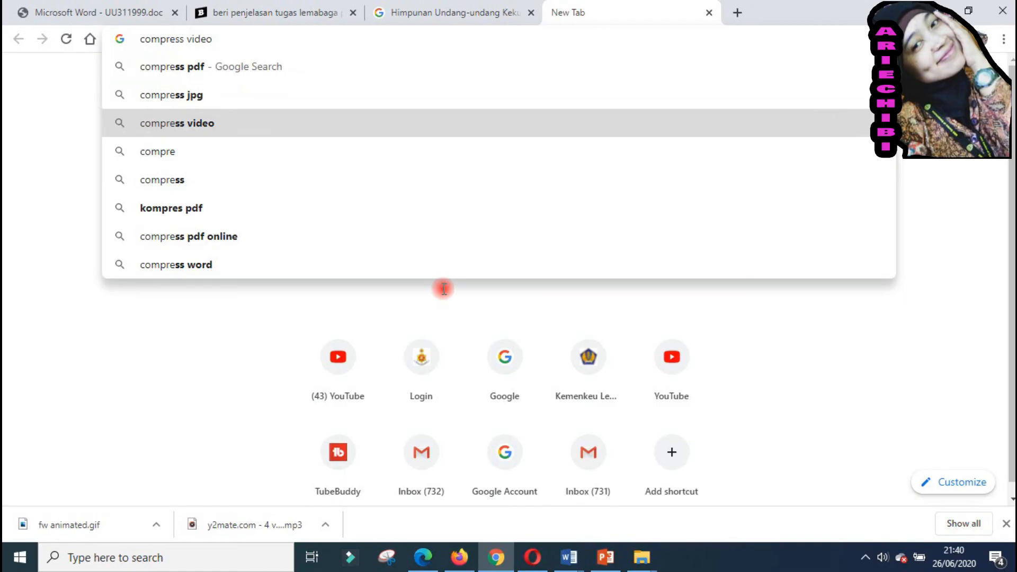
{"action": "type", "text": "onl"}
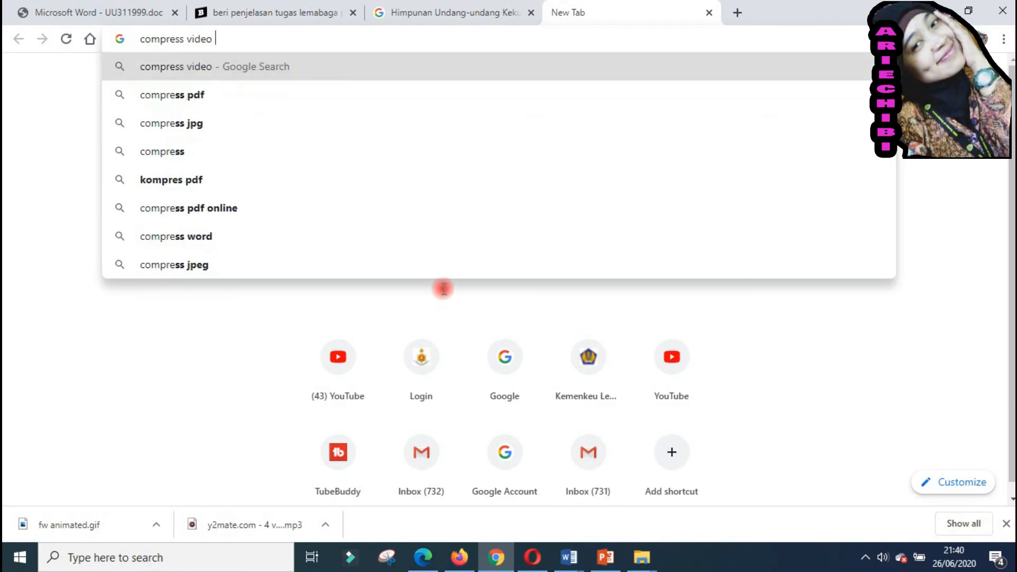
{"action": "key", "text": "Return"}
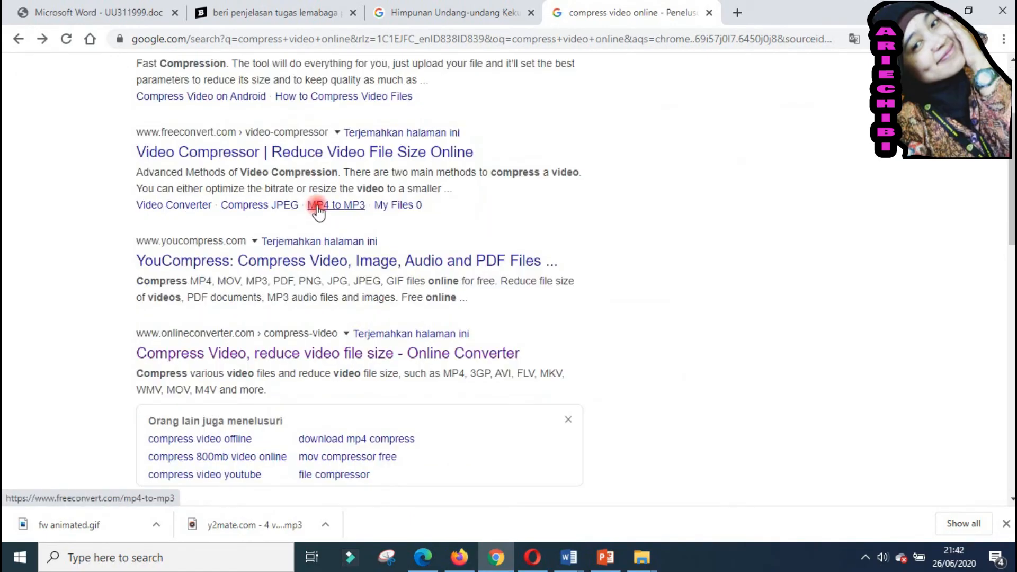
Open FreeConvert's Video Compressor from the search results and choose ulang tahun.mp4 from the device.
{"action": "left_click", "coordinate": [359, 157]}
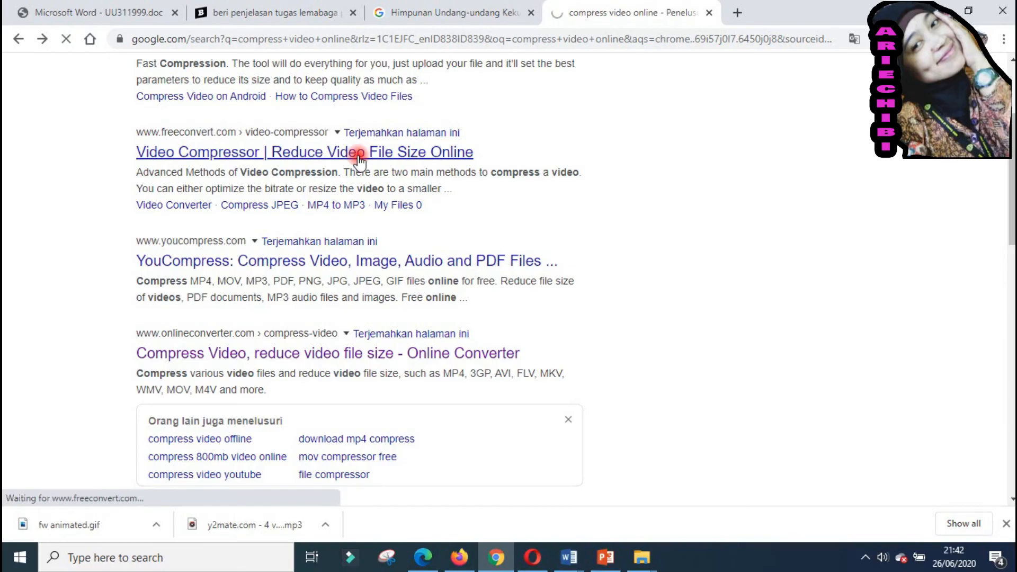
{"action": "left_click", "coordinate": [570, 364]}
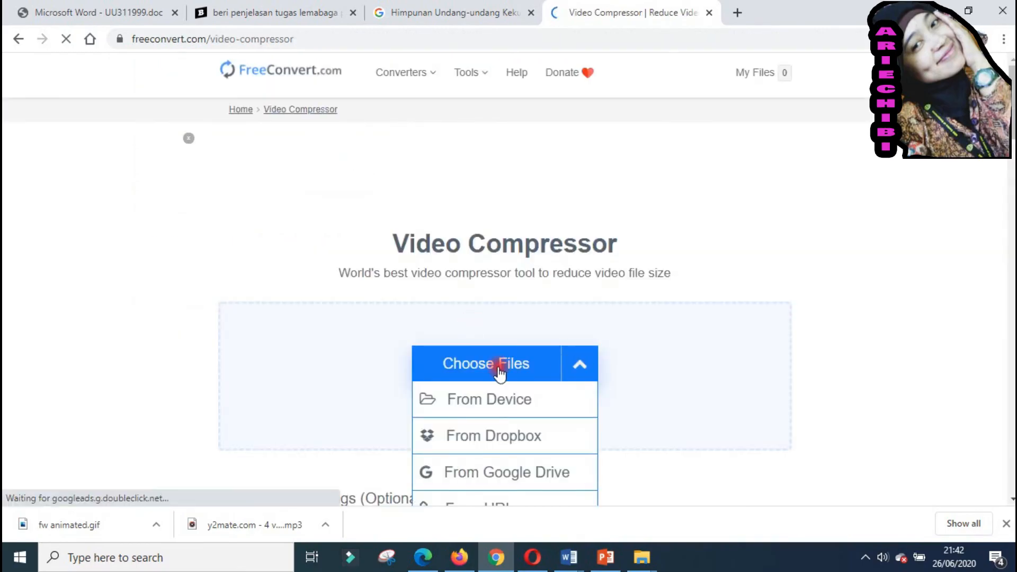
{"action": "left_click", "coordinate": [445, 399]}
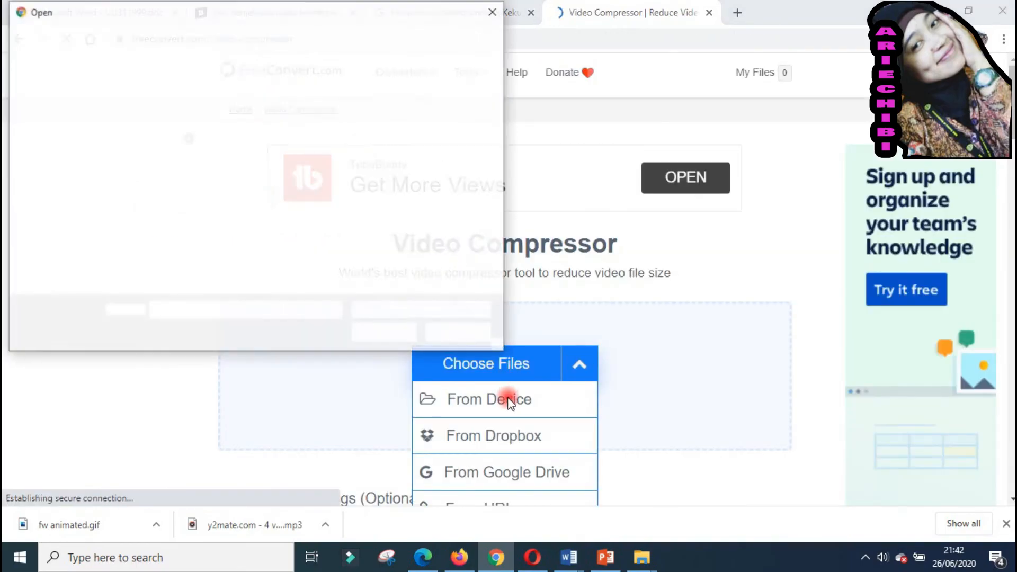
{"action": "double_click", "coordinate": [379, 153]}
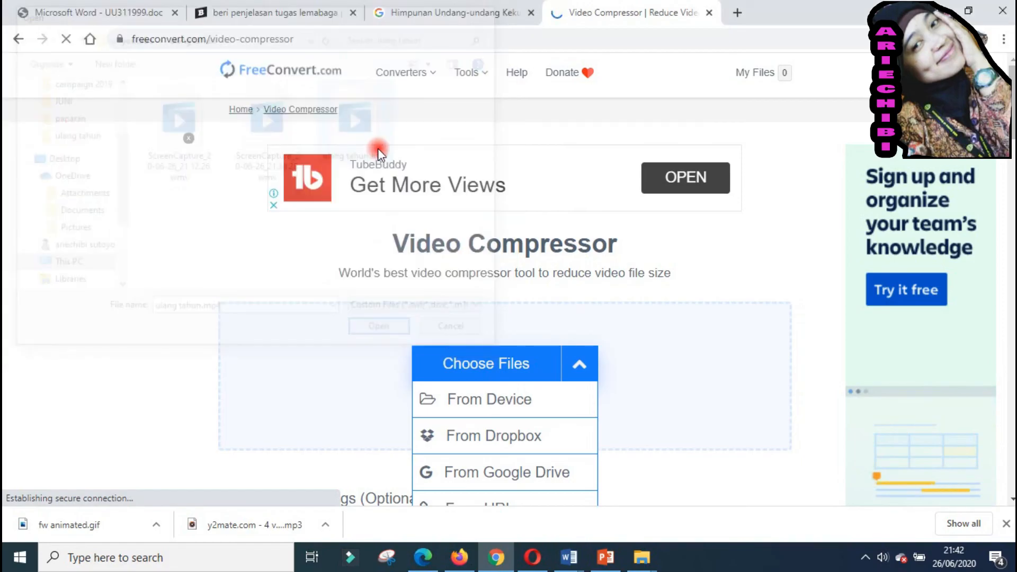
Compress ulang tahun.mp4 with the preset compression settings and download the resulting MP4.
{"action": "scroll", "coordinate": [484, 278], "scroll_direction": "down", "scroll_amount": 4}
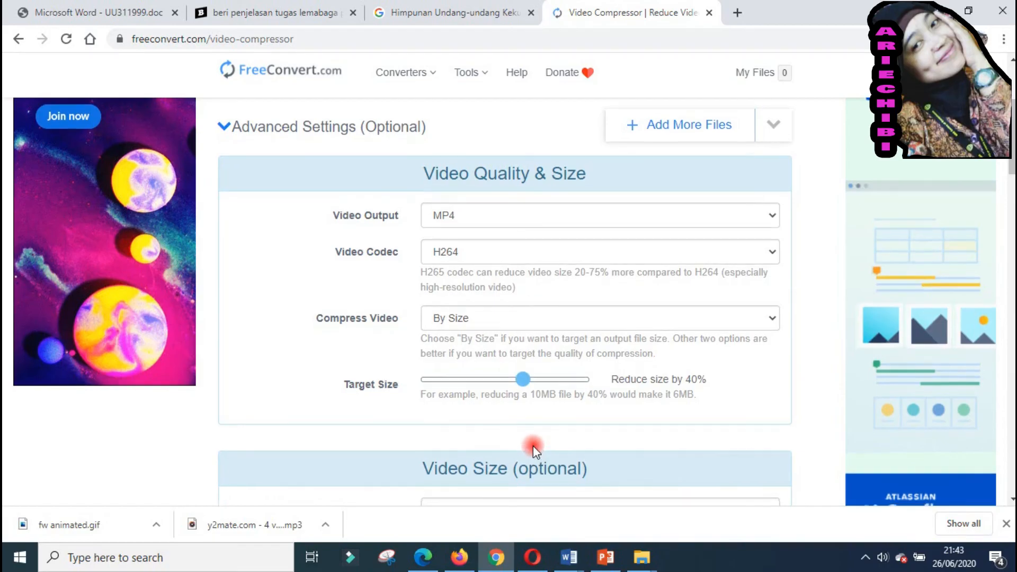
{"action": "scroll", "coordinate": [533, 450], "scroll_direction": "down", "scroll_amount": 2}
{"action": "scroll", "coordinate": [534, 447], "scroll_direction": "down", "scroll_amount": 2}
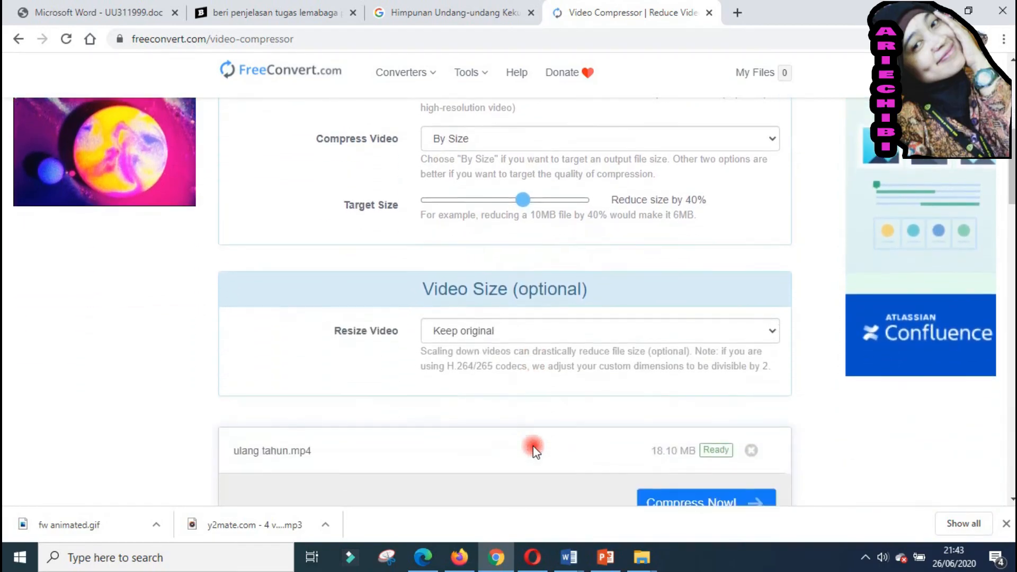
{"action": "scroll", "coordinate": [591, 411], "scroll_direction": "down", "scroll_amount": 3}
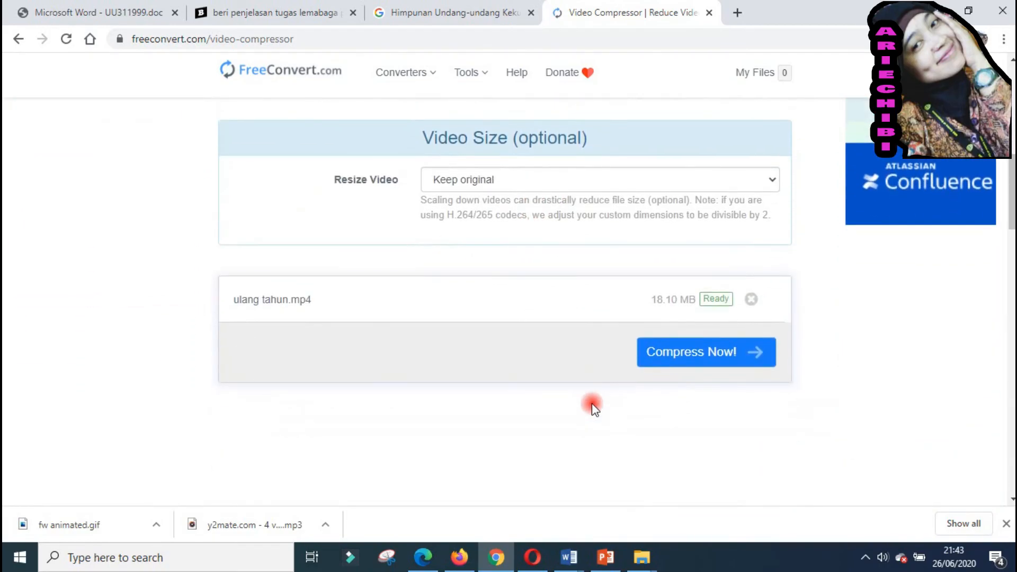
{"action": "left_click", "coordinate": [703, 351]}
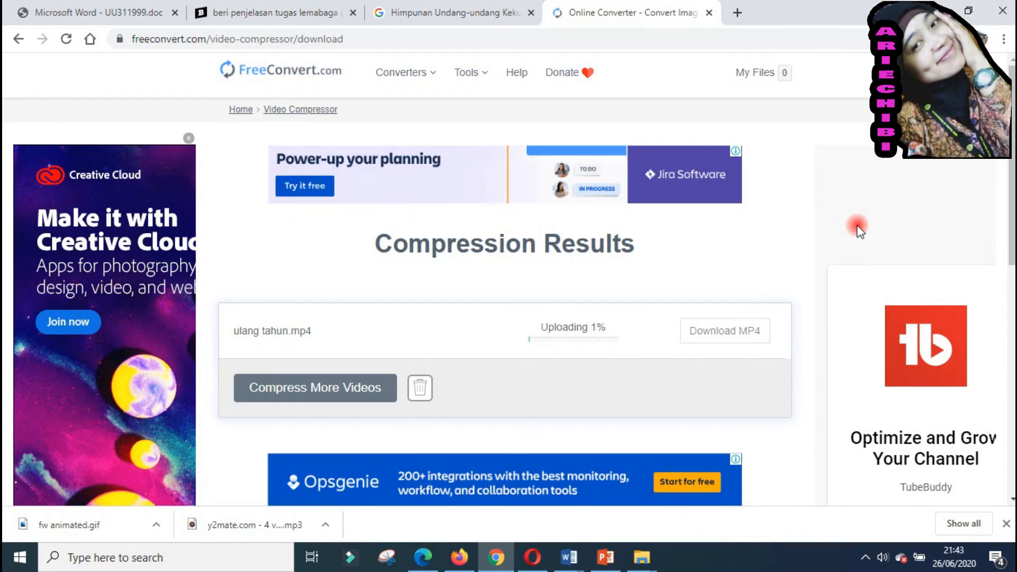
{"action": "scroll", "coordinate": [858, 223], "scroll_direction": "down", "scroll_amount": 1}
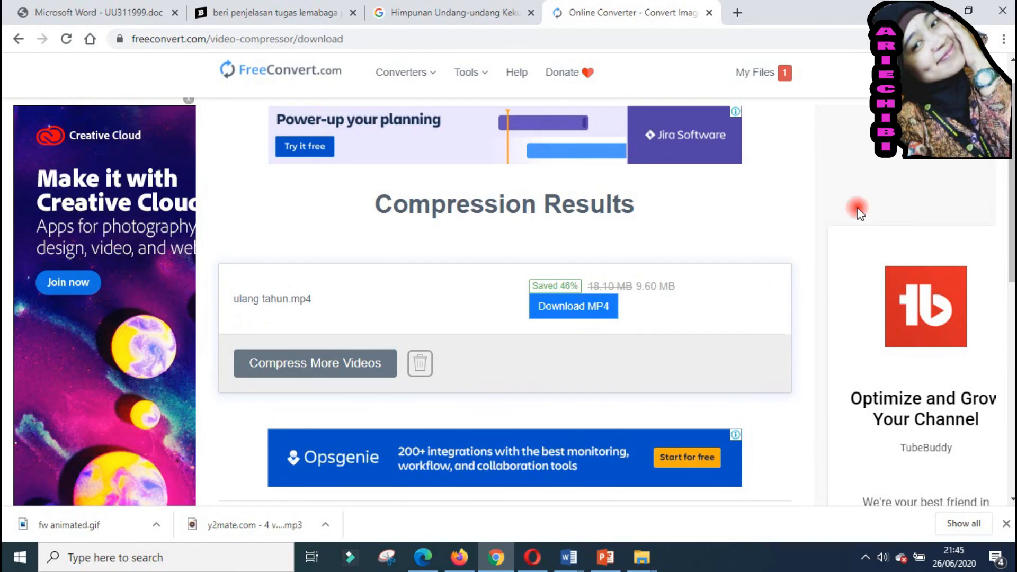
{"action": "left_click", "coordinate": [592, 316]}
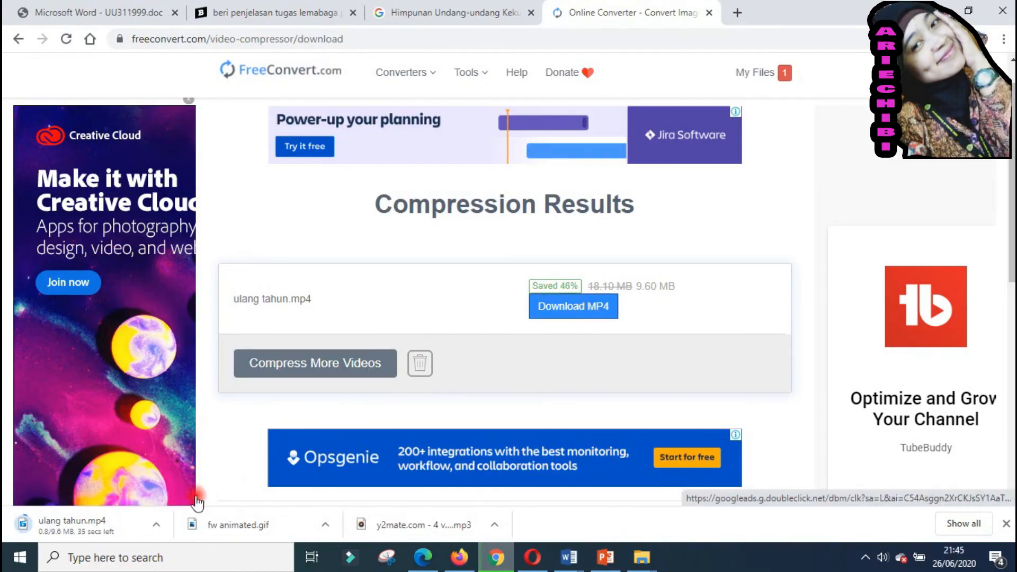
Show the downloaded compressed ulang tahun.mp4 in its folder.
{"action": "left_click", "coordinate": [159, 526]}
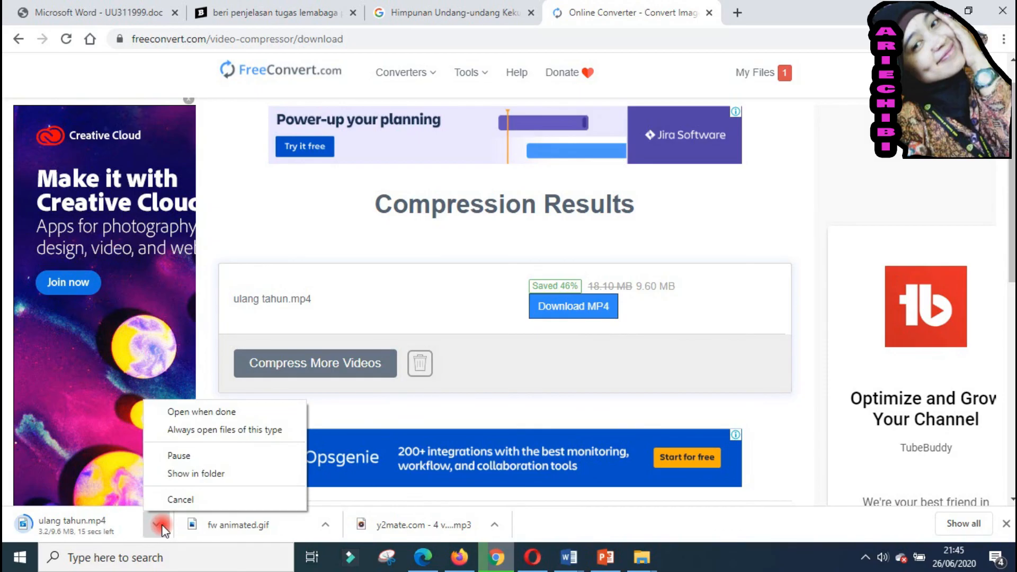
{"action": "left_click", "coordinate": [212, 473]}
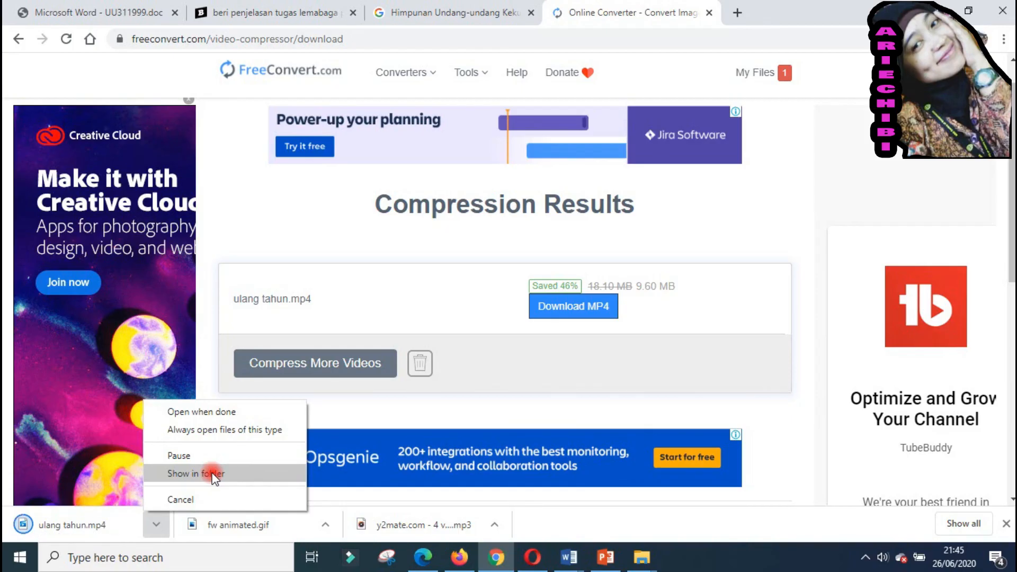
{"action": "left_click", "coordinate": [214, 477]}
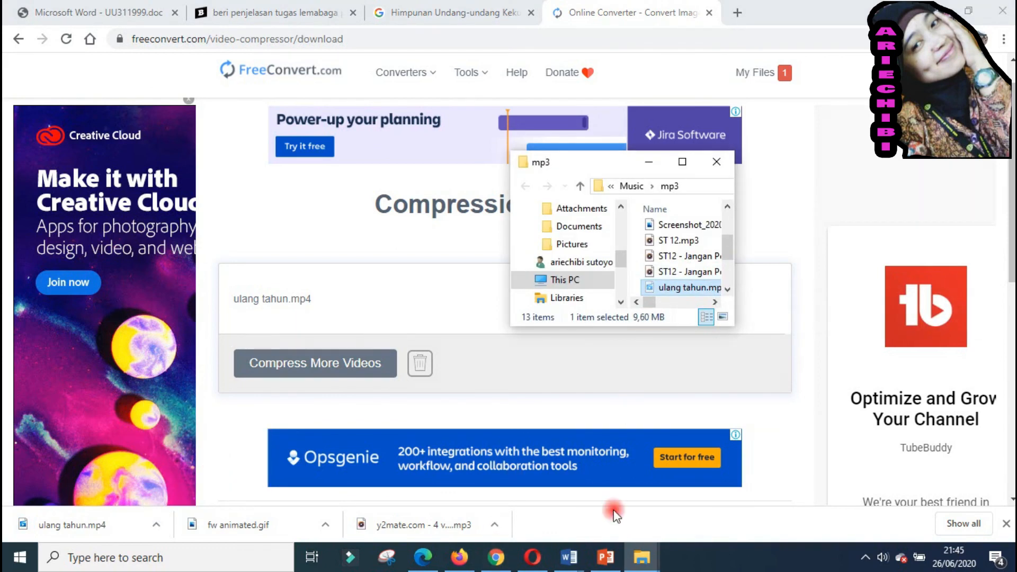
Move the compressed ulang tahun.mp4 from the mp3 folder into the ulang tahun folder, keeping both versions of the file.
{"action": "scroll", "coordinate": [573, 231], "scroll_direction": "up", "scroll_amount": 2}
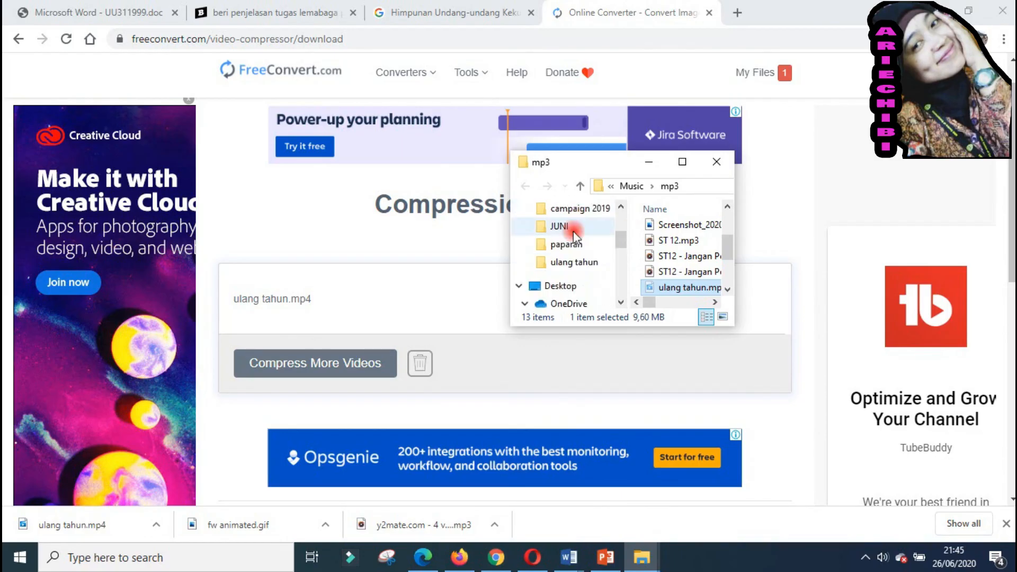
{"action": "left_click", "coordinate": [582, 264]}
{"action": "left_click", "coordinate": [683, 162]}
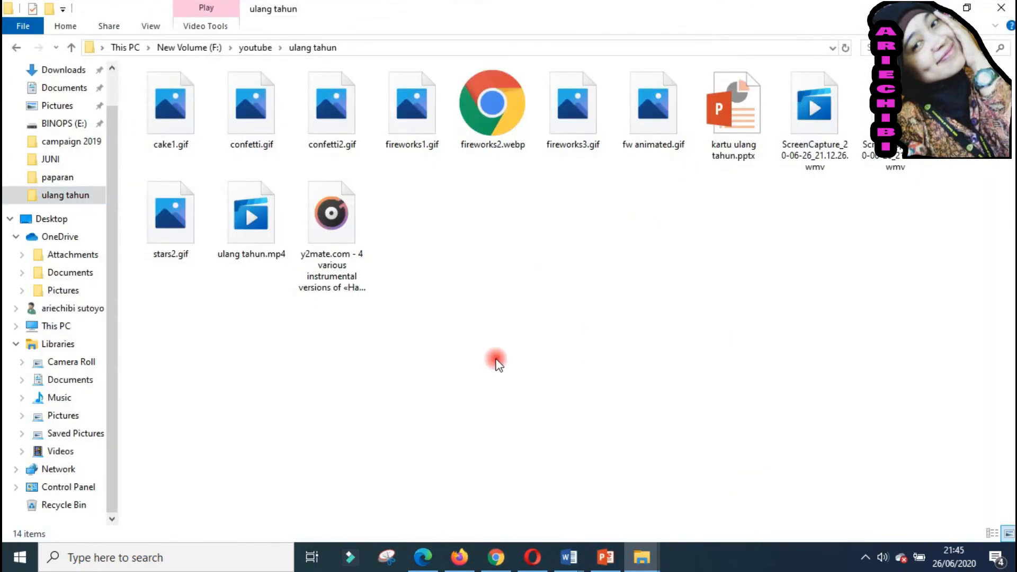
{"action": "key", "text": "ctrl+v"}
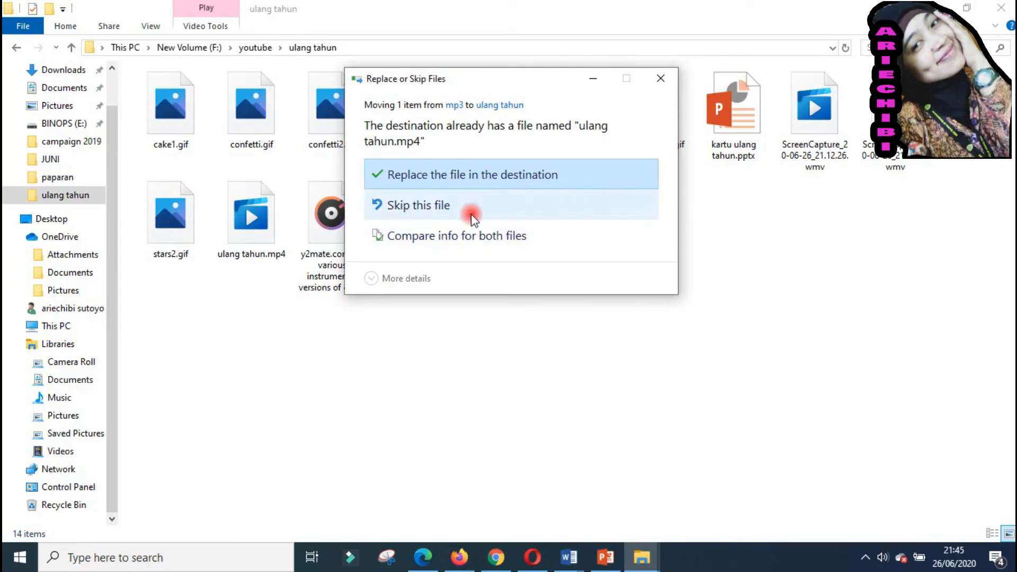
{"action": "left_click", "coordinate": [512, 240]}
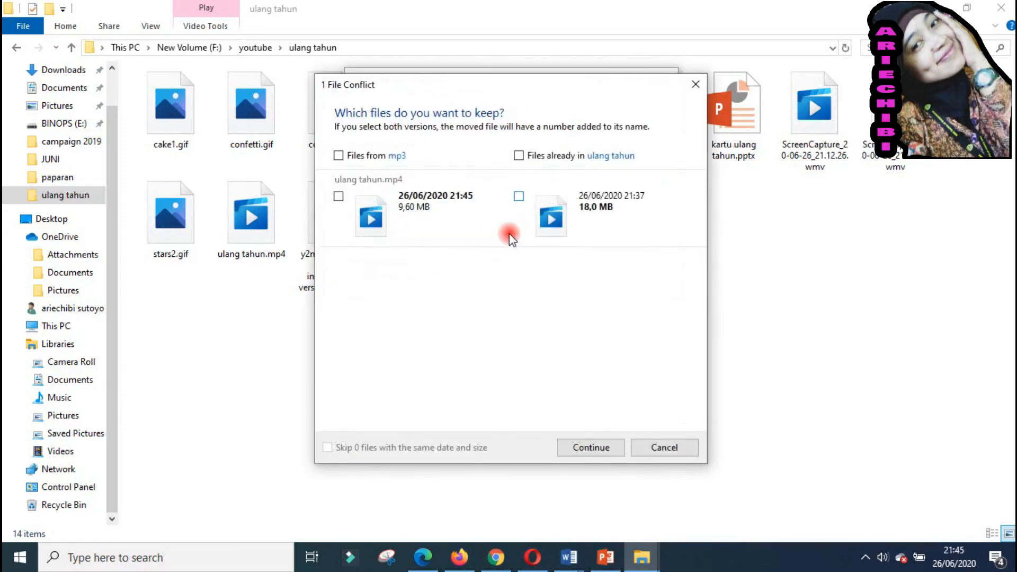
{"action": "left_click", "coordinate": [338, 196]}
{"action": "left_click", "coordinate": [520, 195]}
{"action": "left_click", "coordinate": [592, 447]}
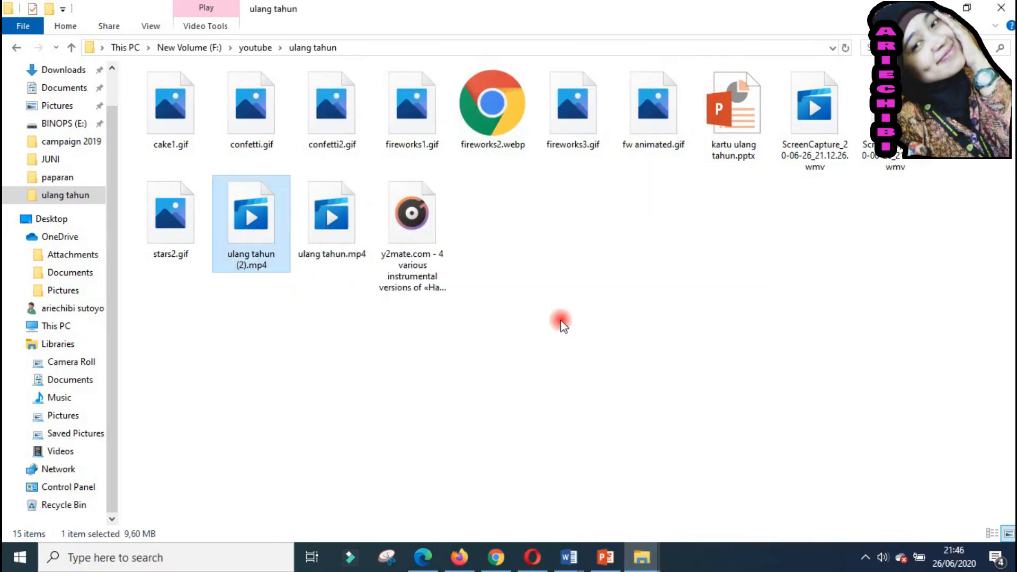
Play ulang tahun (2).mp4 to check the compressed video, and close the player.
{"action": "double_click", "coordinate": [267, 254]}
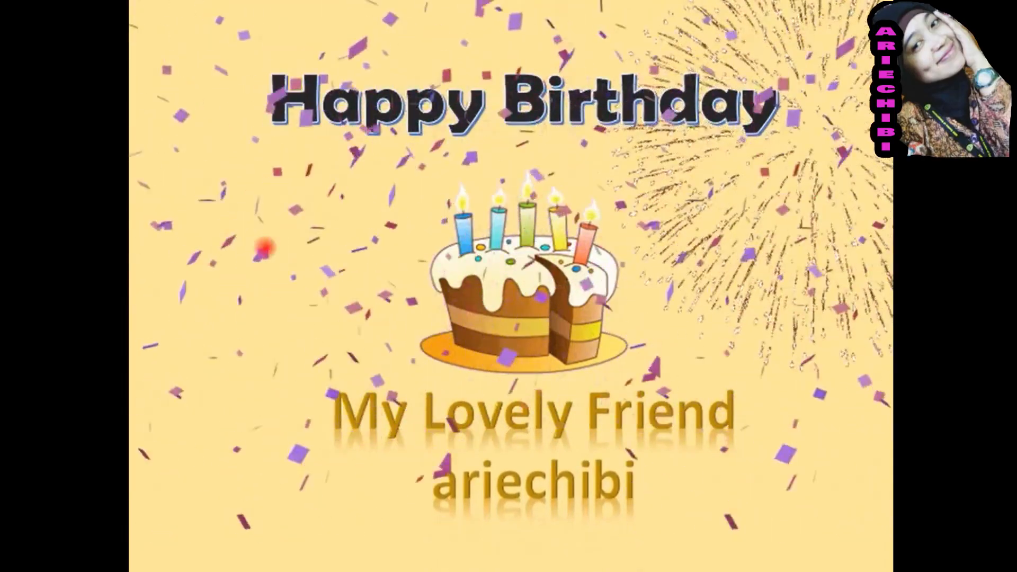
{"action": "double_click", "coordinate": [265, 247]}
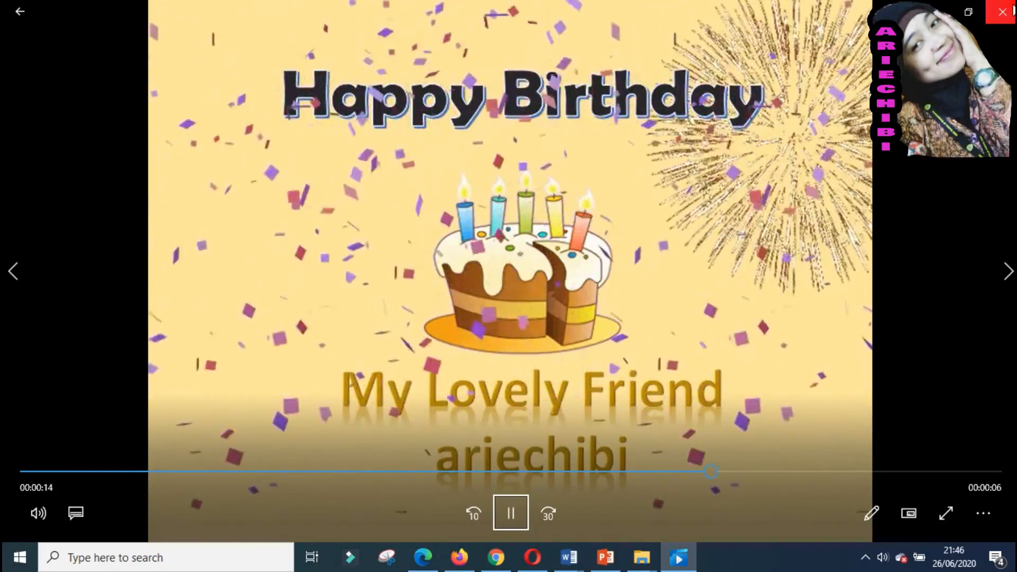
{"action": "left_click", "coordinate": [1002, 10]}
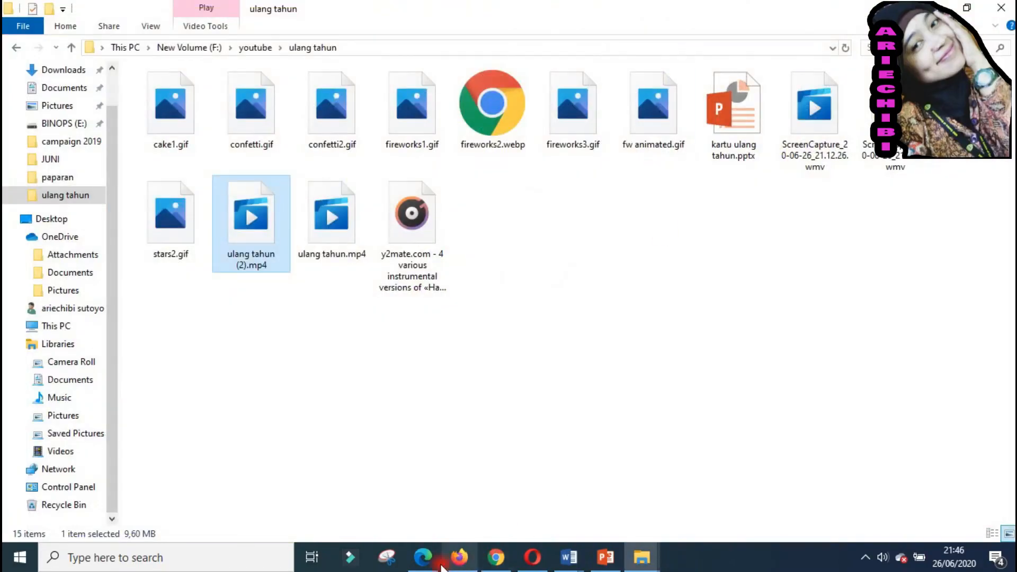
Switch to WhatsApp Web in Firefox and send ulang tahun (2).mp4 to the open chat without a caption.
{"action": "mouse_move", "coordinate": [441, 566]}
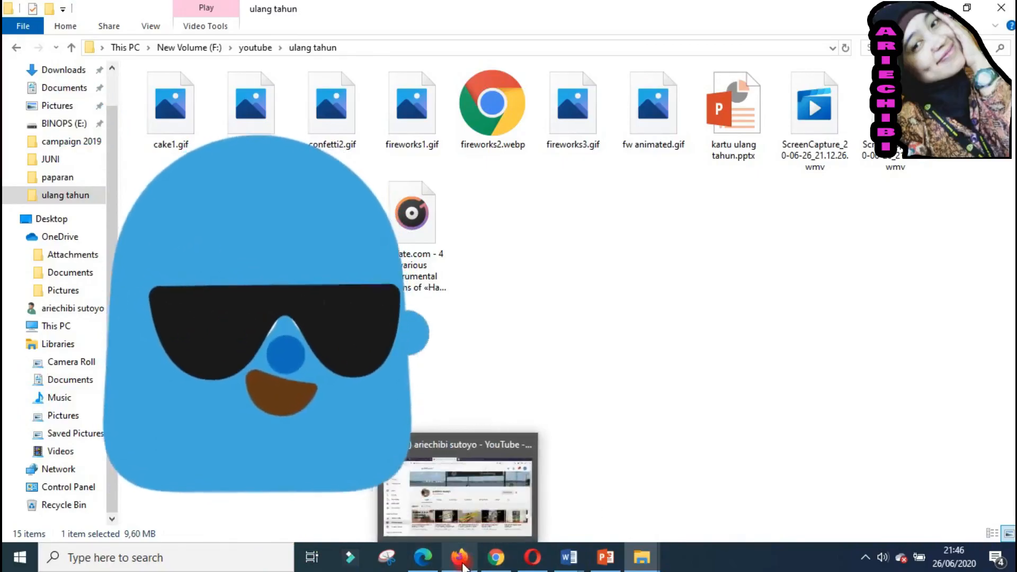
{"action": "left_click", "coordinate": [461, 560]}
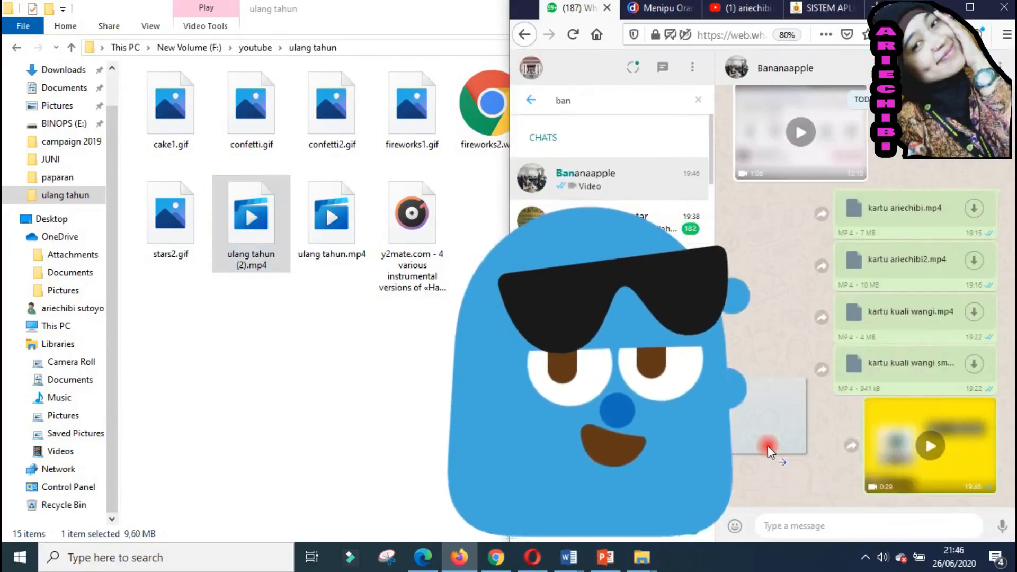
{"action": "left_click_drag", "start_coordinate": [767, 446], "coordinate": [922, 451]}
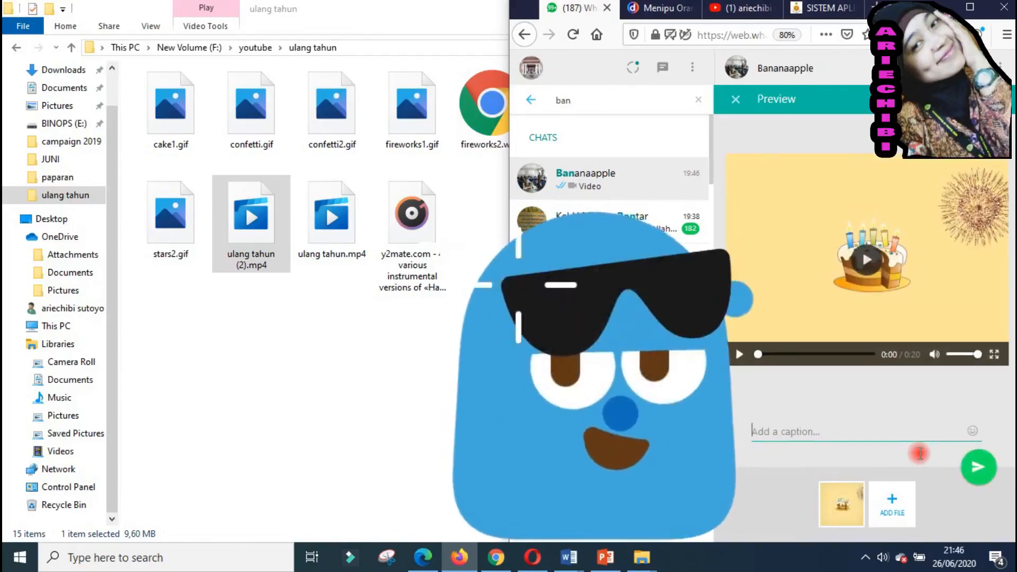
{"action": "left_click", "coordinate": [977, 466]}
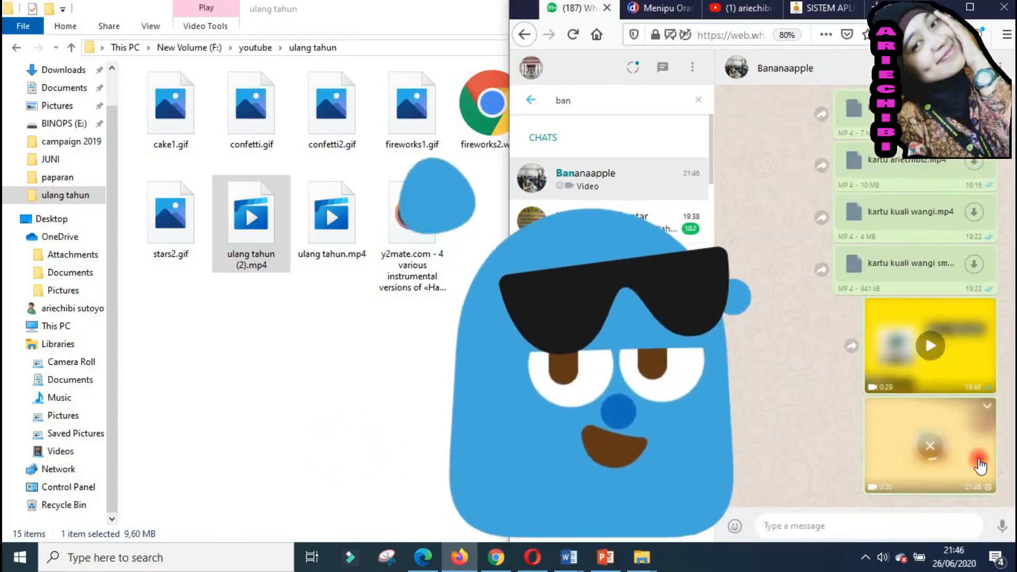